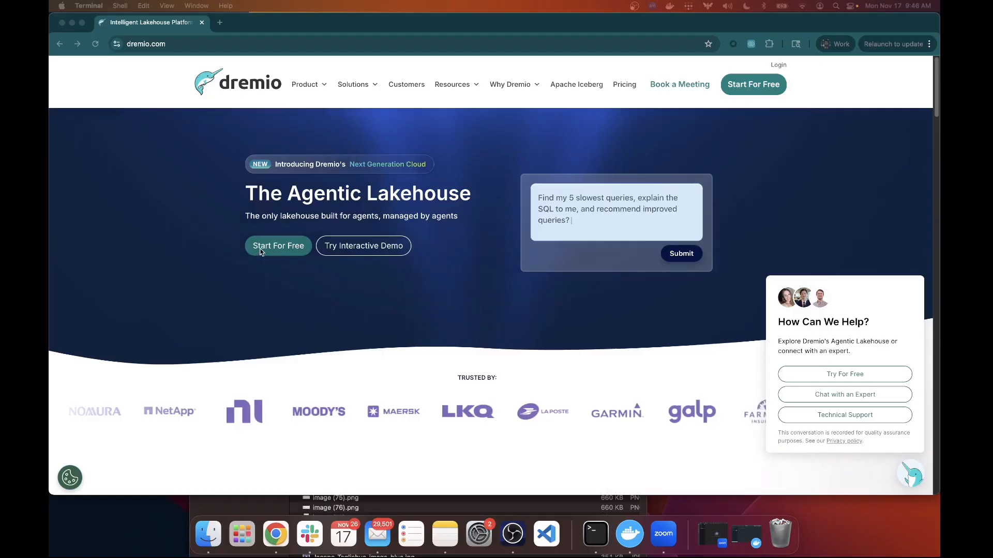
Open the free-trial sign-up from the Start For Free button on dremio.com.
click(248, 257)
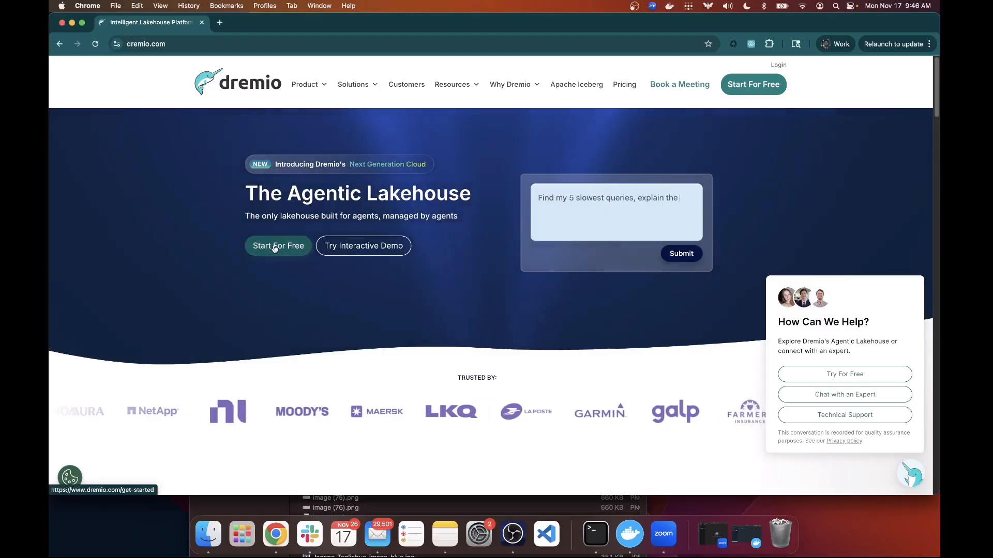
click(275, 247)
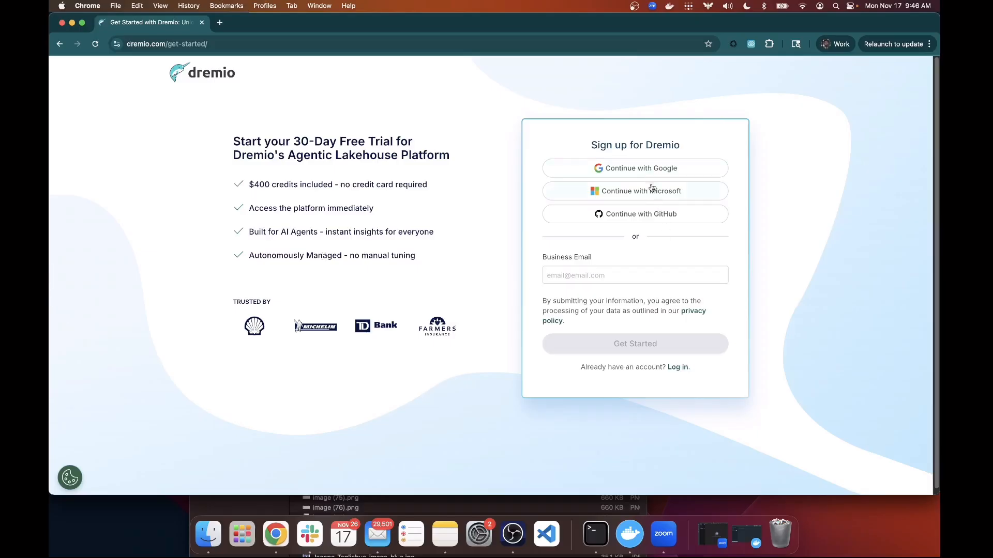
Enter the work email address as the Business Email and submit the trial sign-up.
click(636, 274)
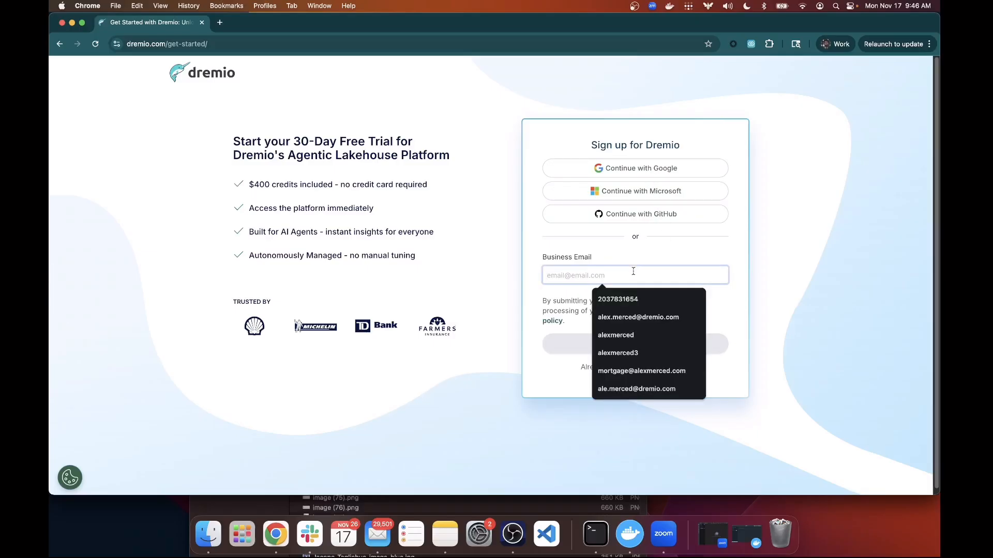
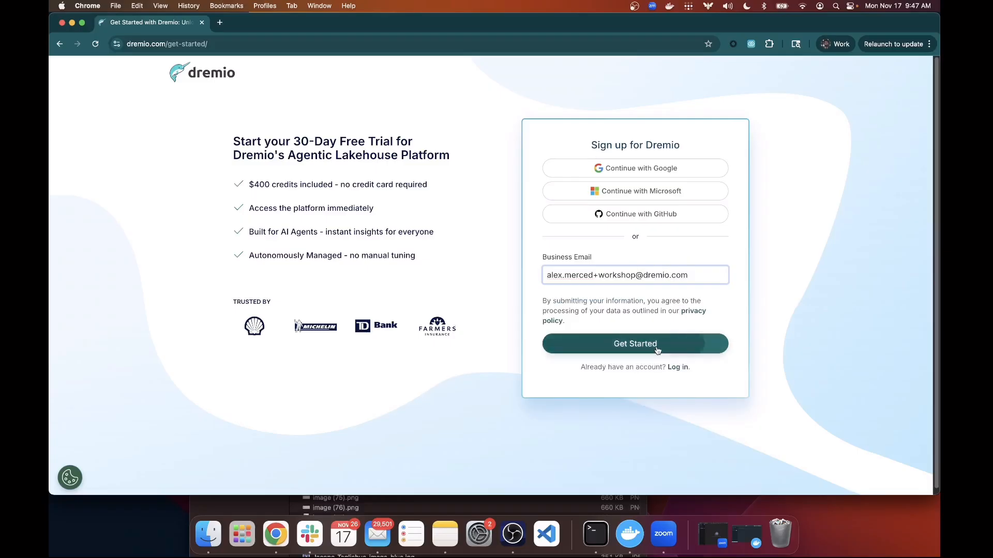
click(638, 347)
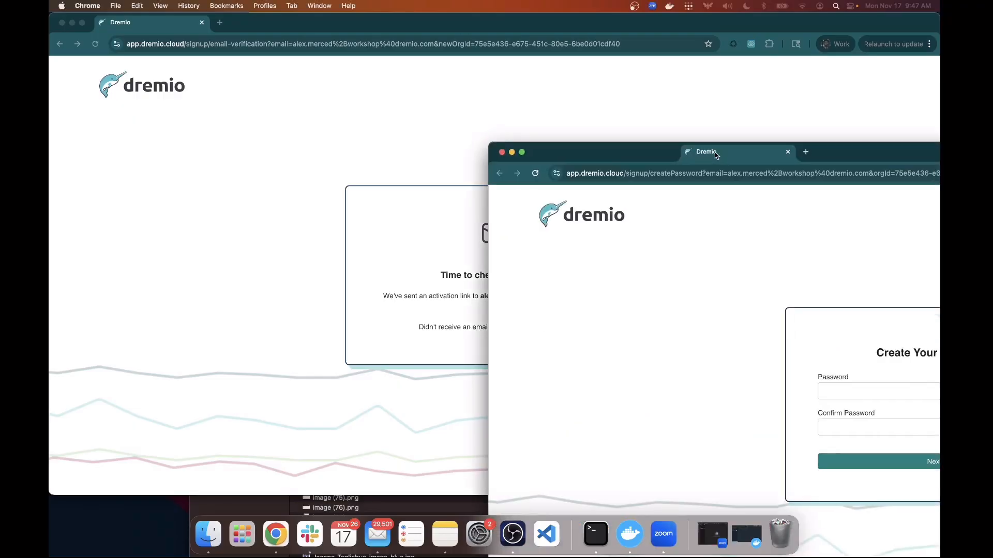
Enter and confirm the new account password, declining the browser's offer to save it.
drag(715, 152, 425, 35)
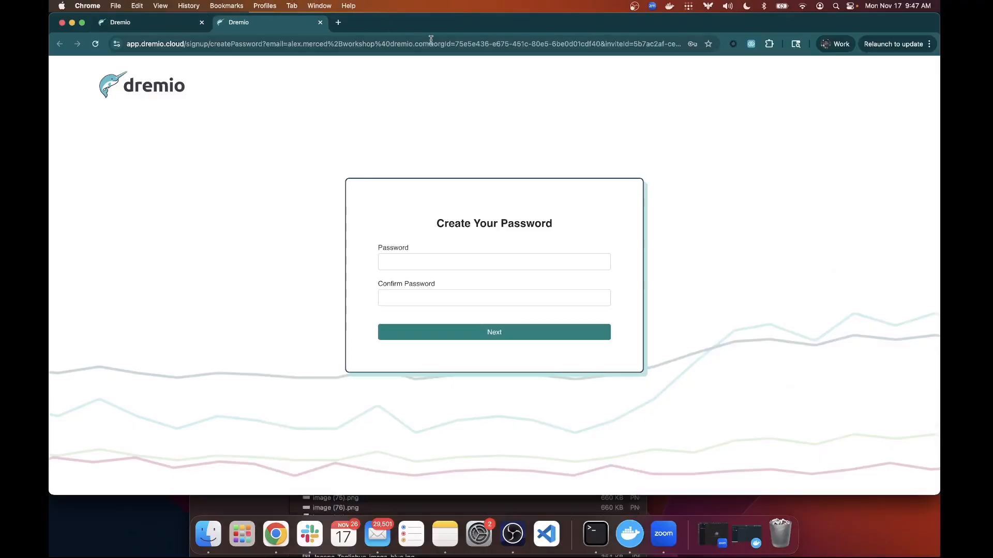
click(468, 256)
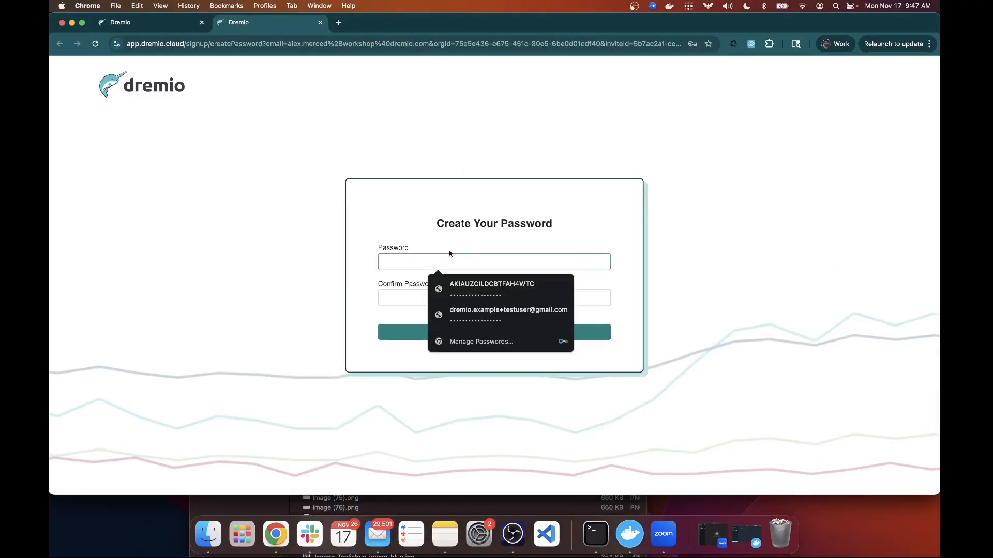
click(453, 241)
click(446, 257)
text(•••••••••)
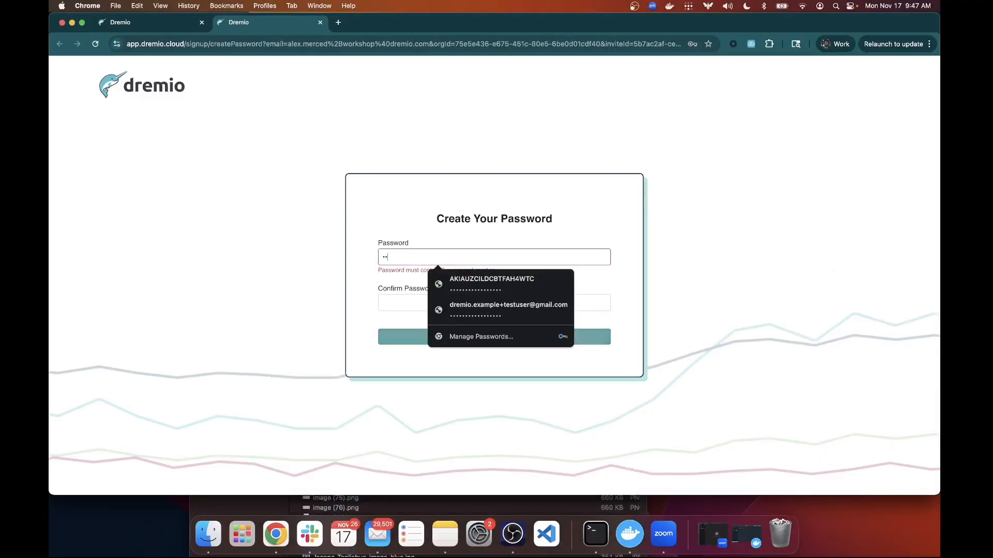
text(•)
key(Tab)
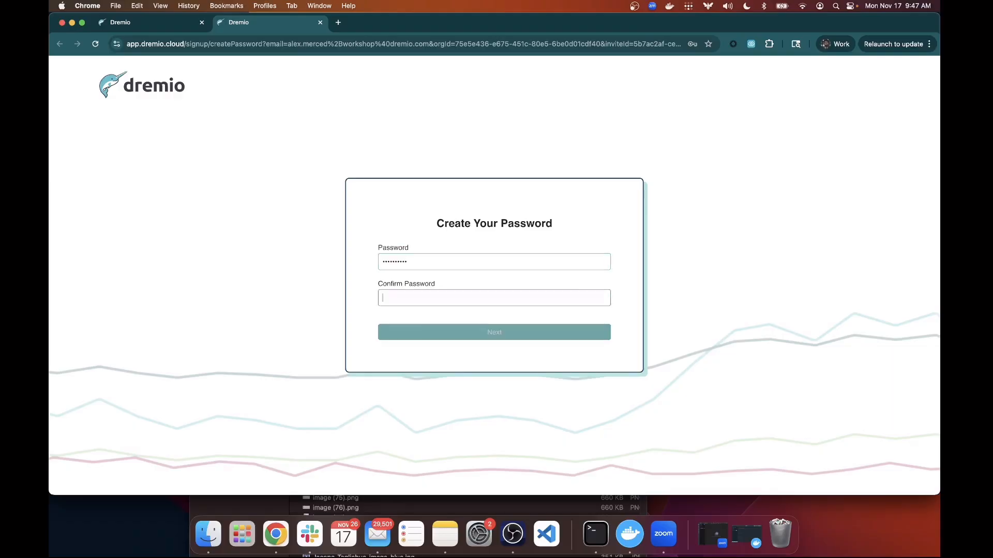
text(••••••••••)
click(409, 340)
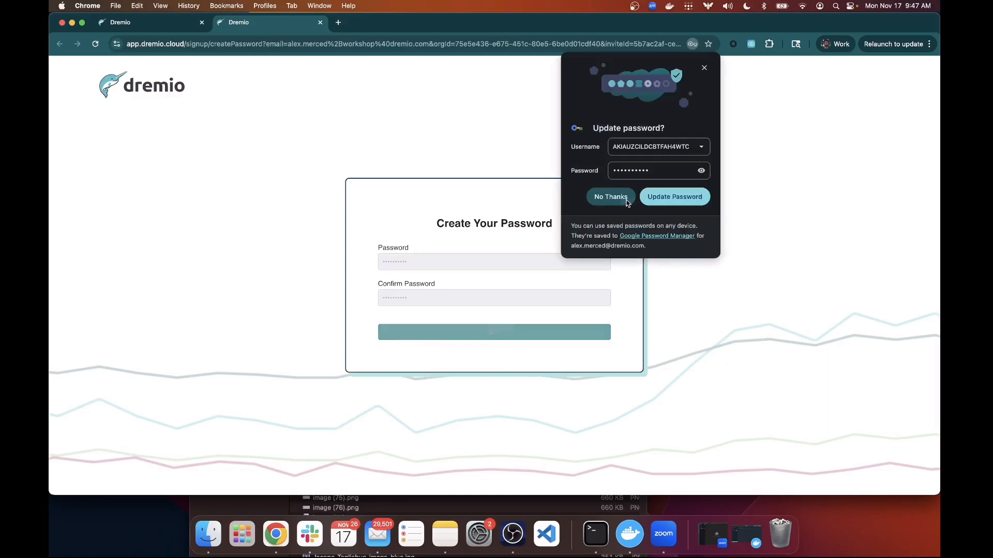
click(602, 196)
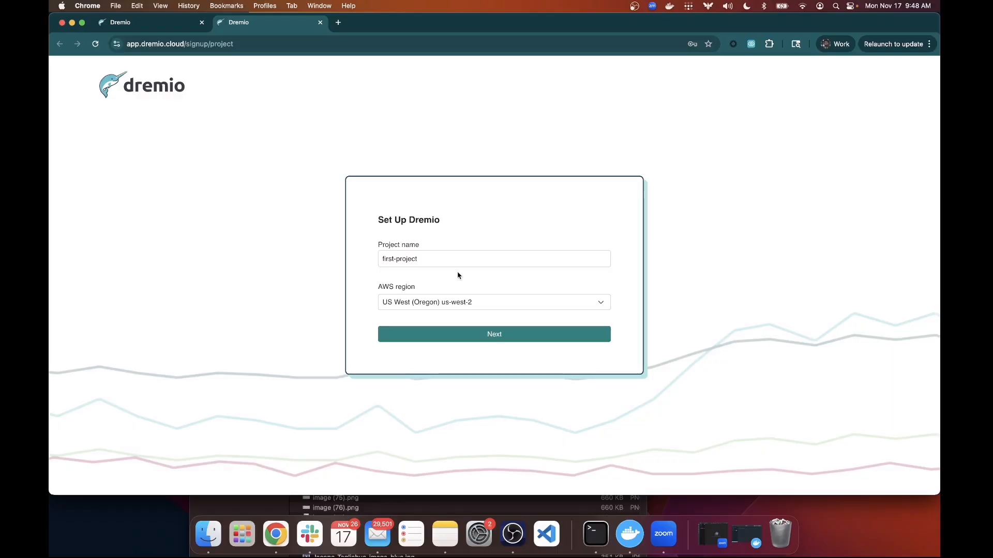
Name the project firstproject in region us-west-2 and create it.
click(397, 260)
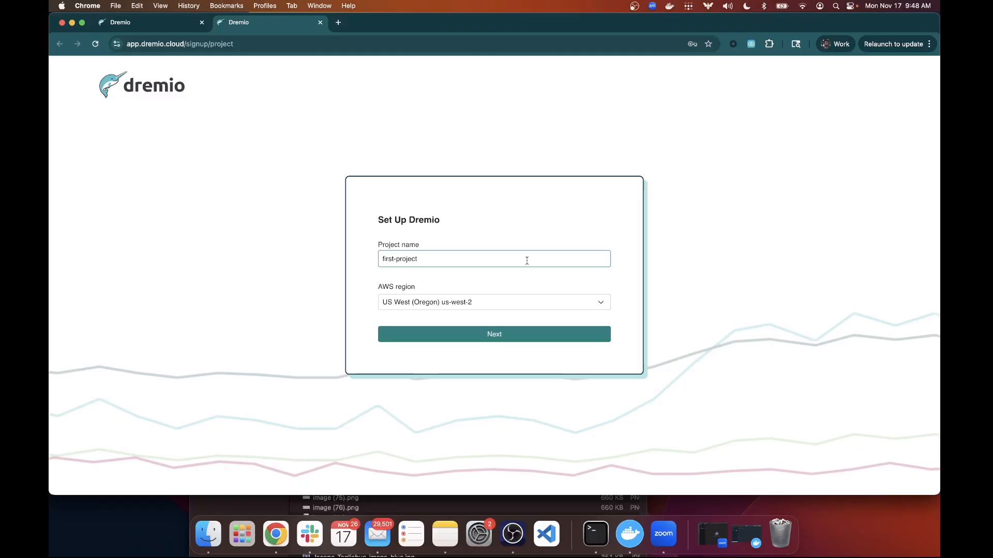
key(BackSpace)
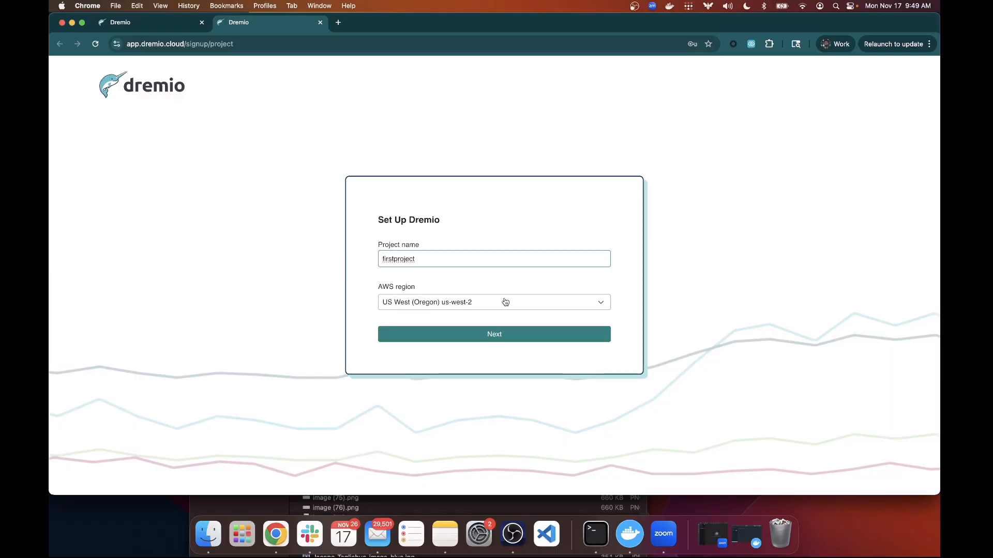
click(500, 340)
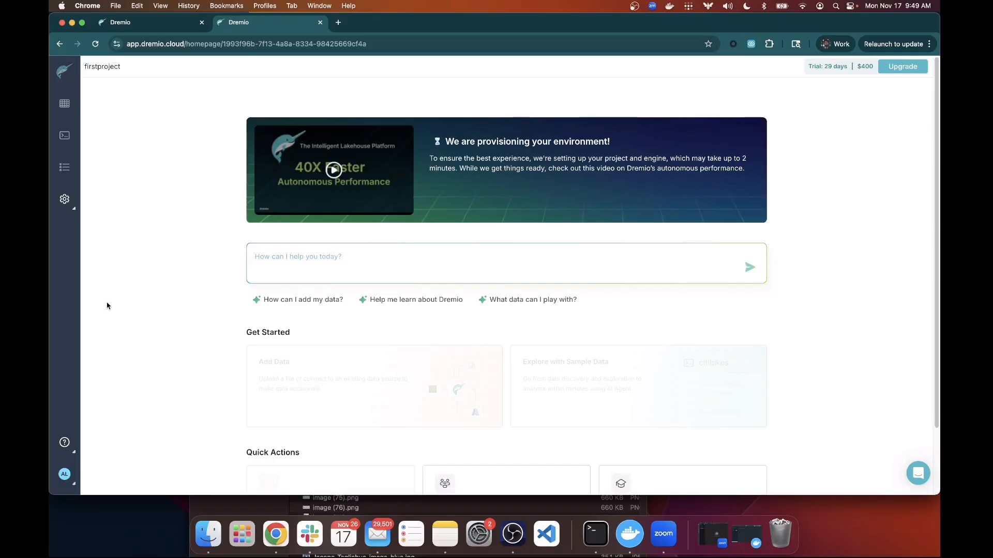
Check Personal Access Tokens and General Information in Account Settings, then open the settings gear choices.
click(64, 475)
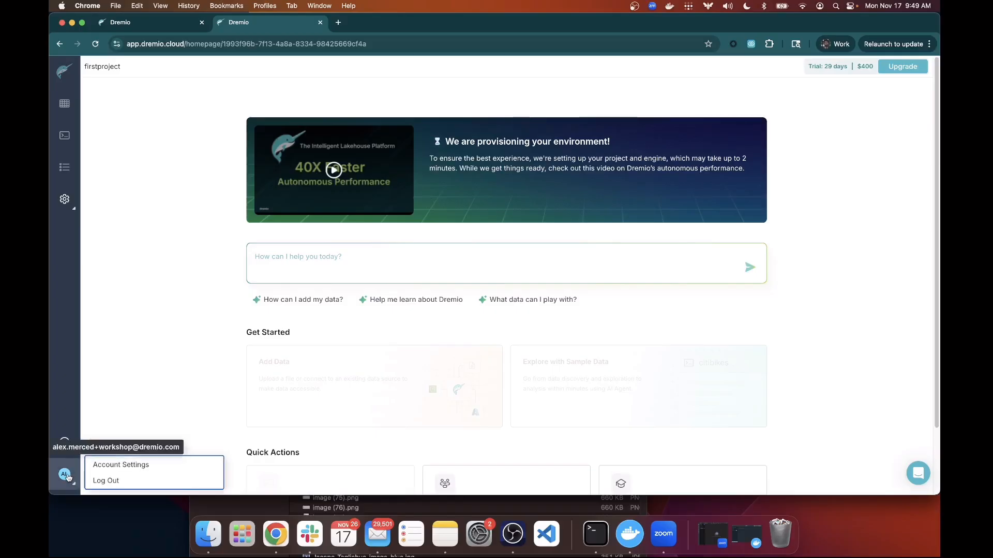
click(95, 466)
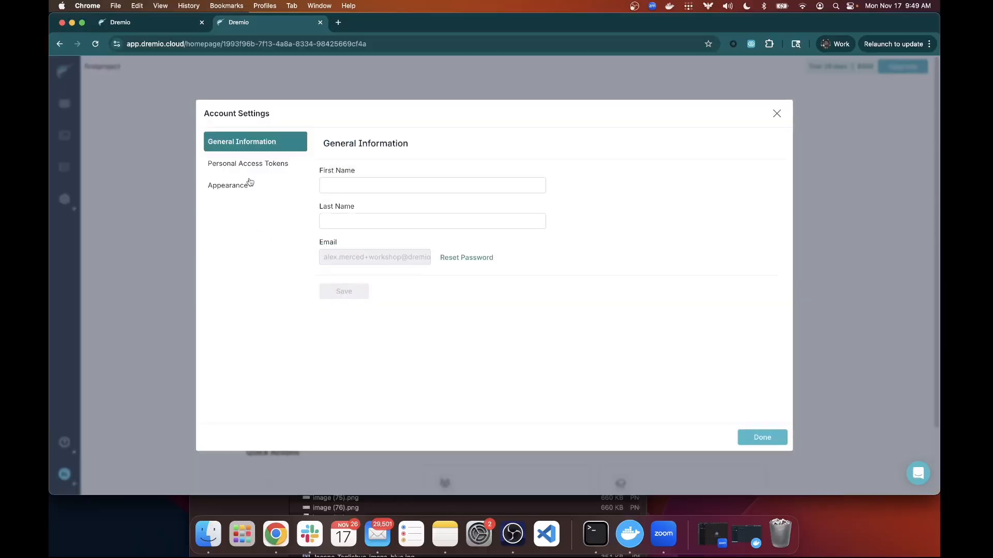
click(251, 167)
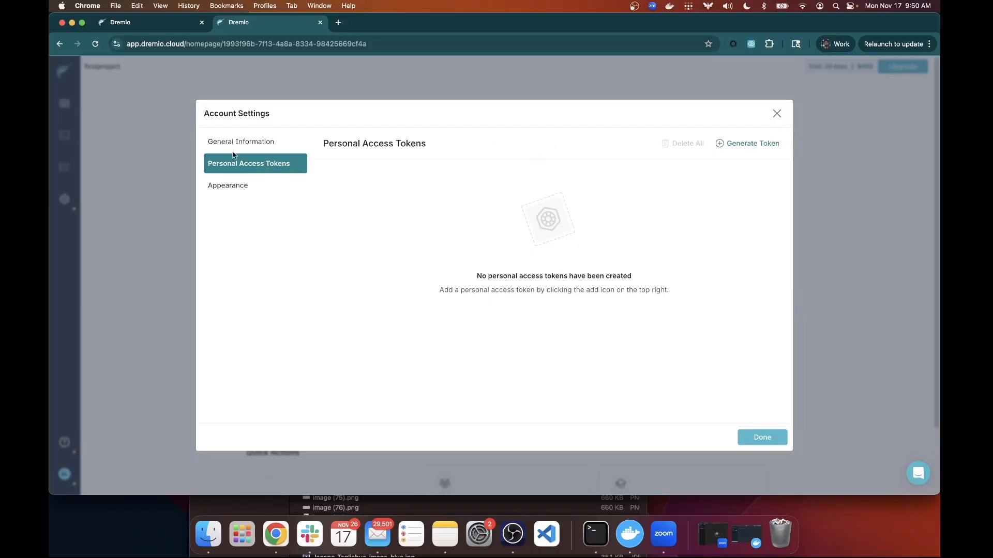
click(238, 147)
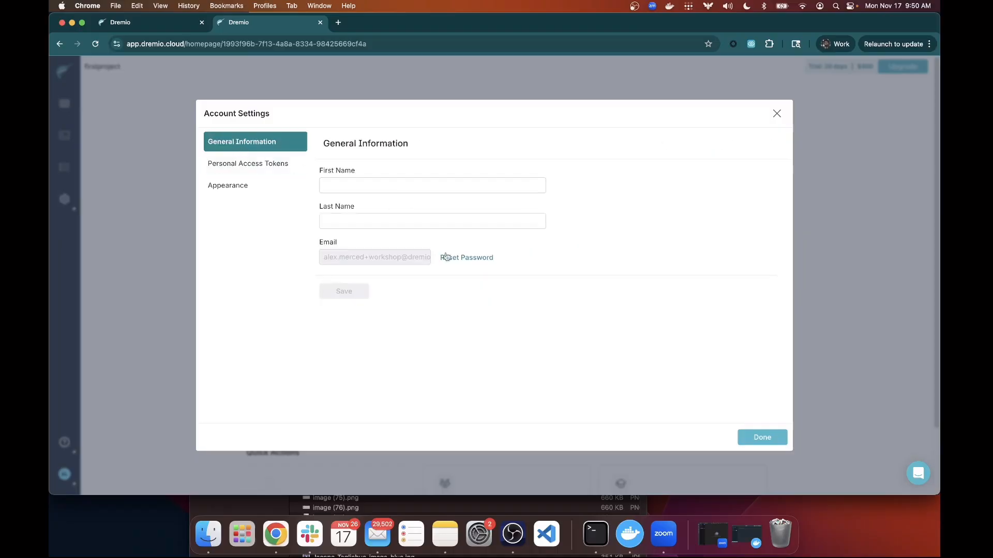
click(762, 435)
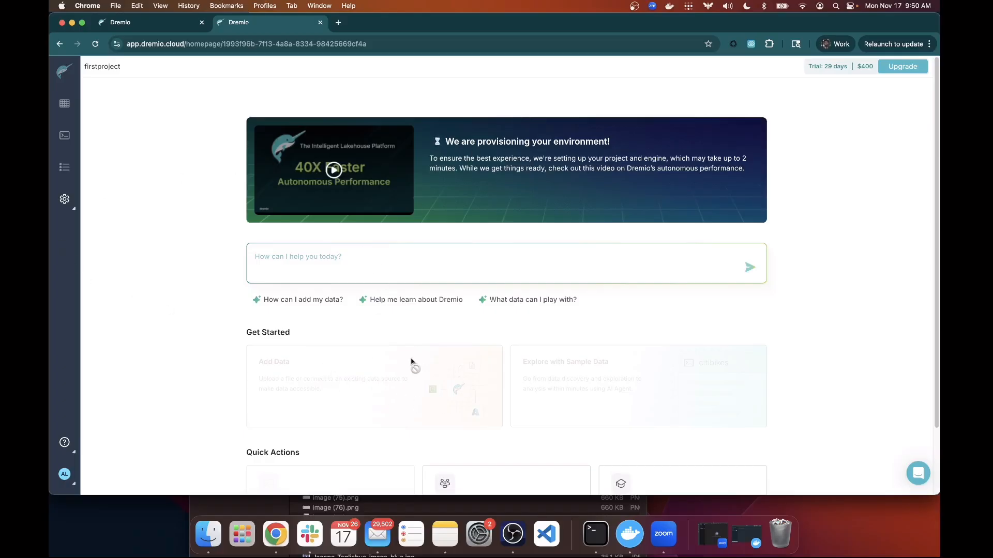
click(65, 200)
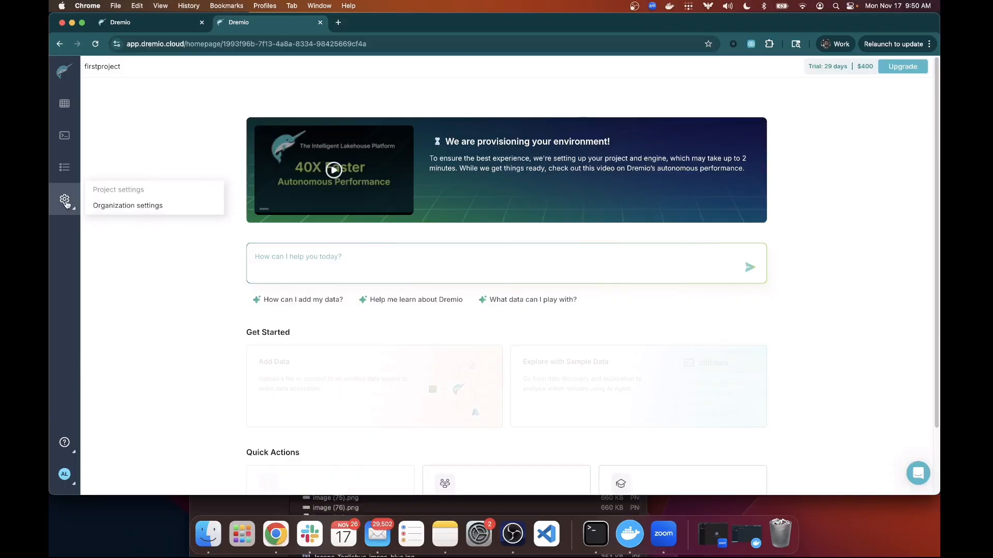
Browse the organization's Projects, Users and Roles pages in Organization Settings.
click(111, 207)
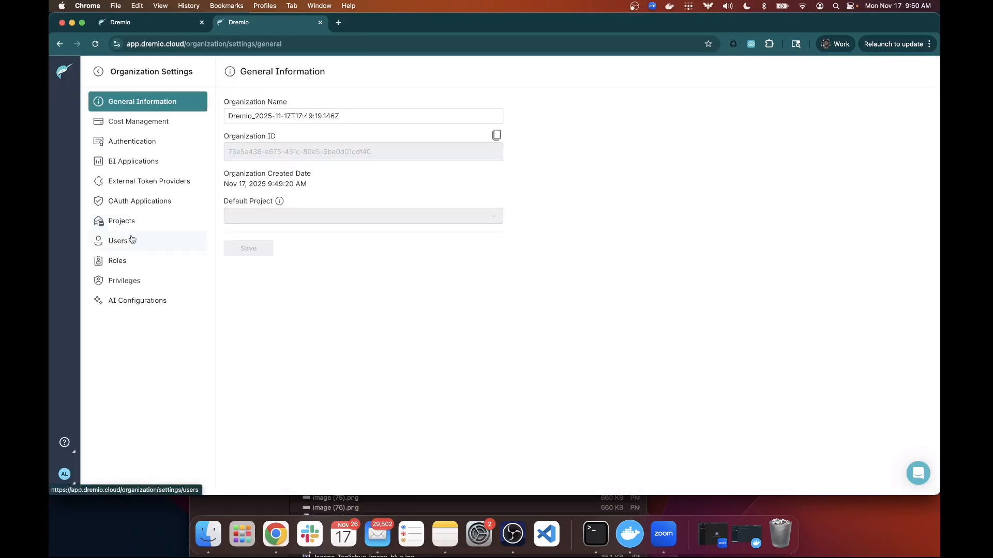
click(111, 224)
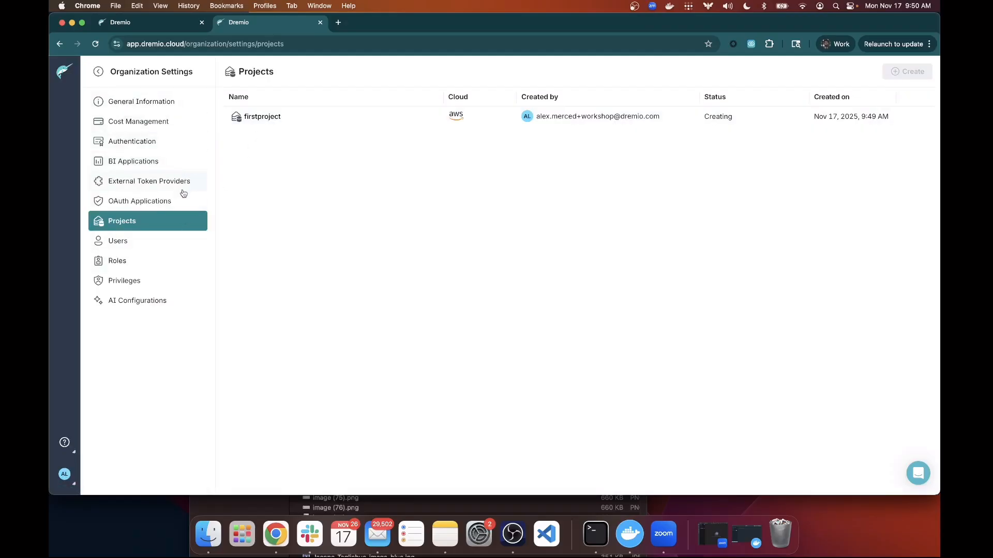
click(135, 243)
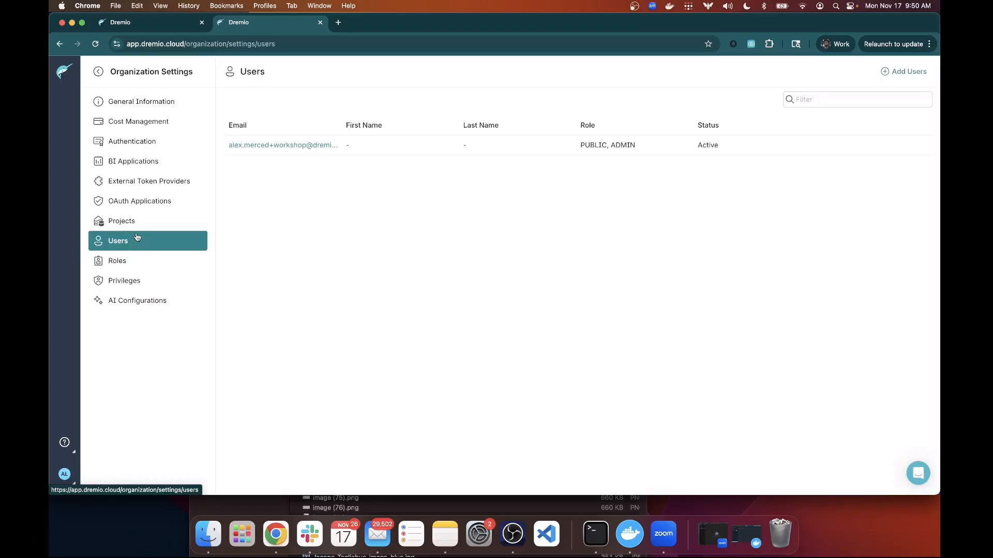
click(138, 225)
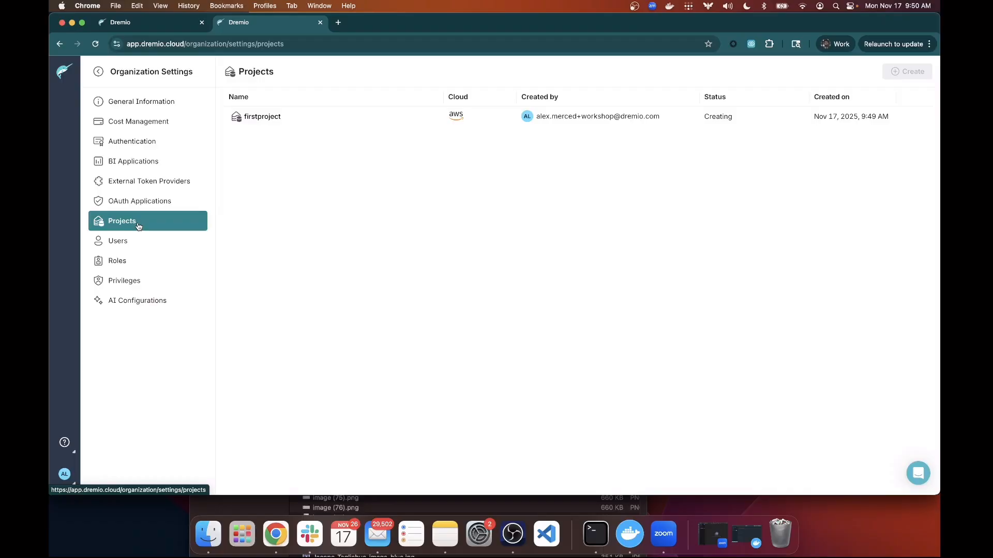
click(125, 269)
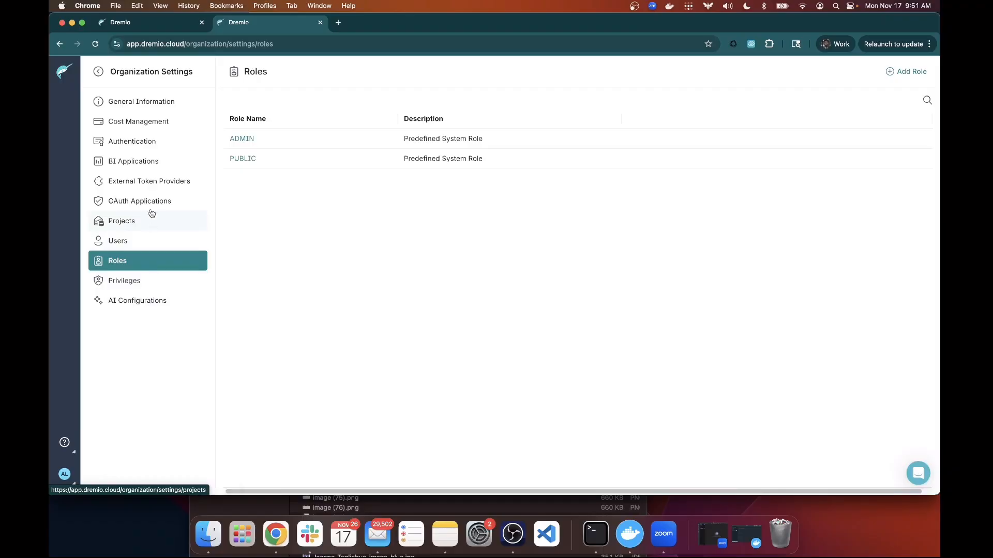
Review the organization name under General Information, then view Cost Management.
click(140, 102)
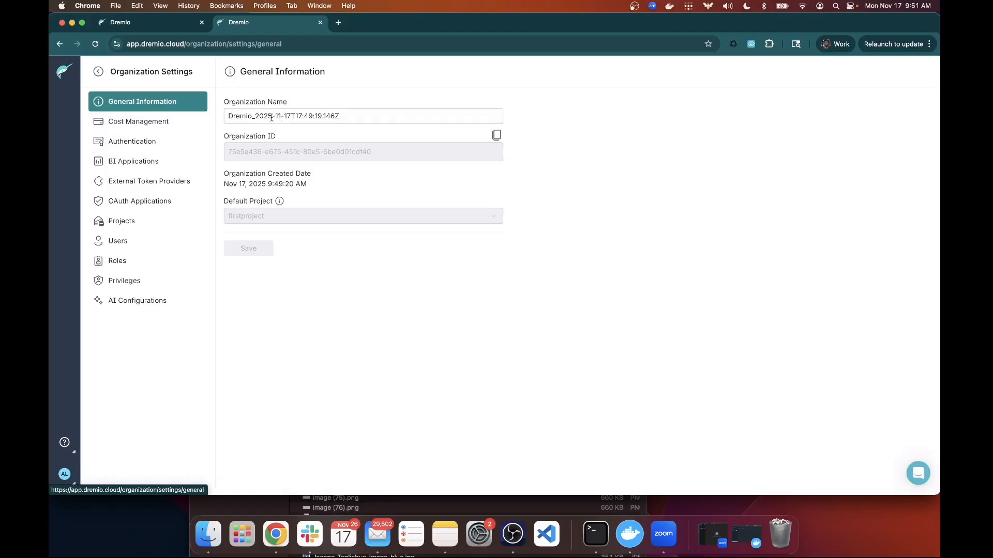
drag(362, 116, 216, 120)
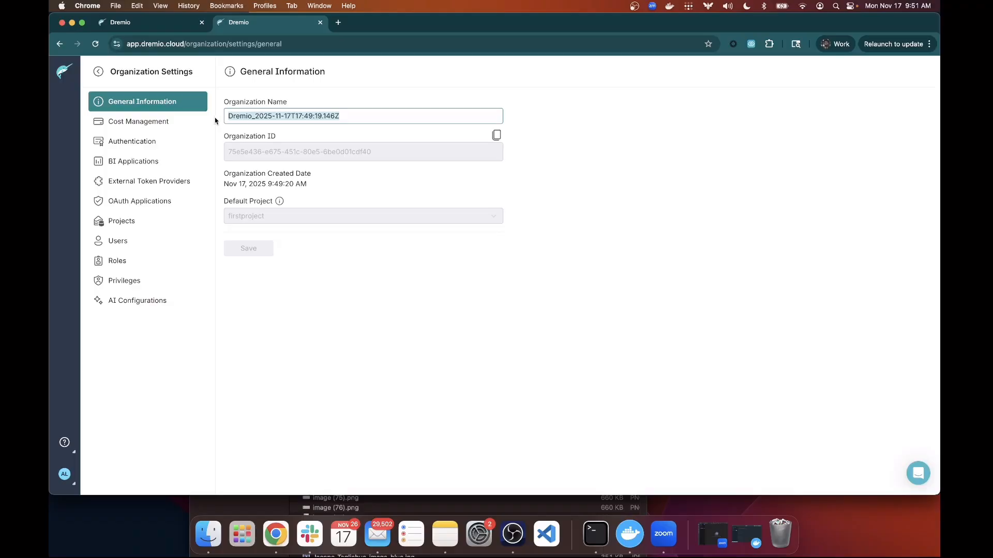
click(147, 123)
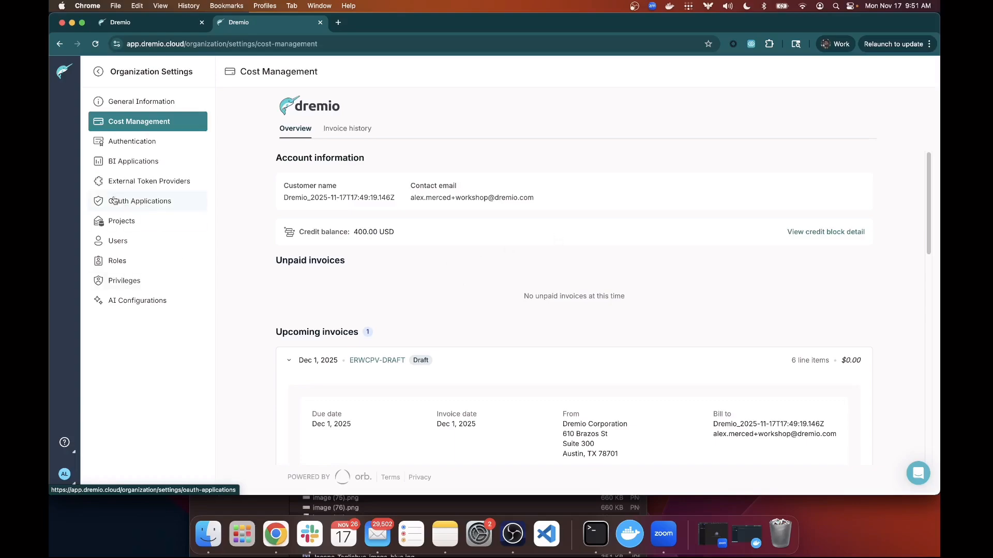
Look at Authentication, the Tableau and Power BI single sign-on settings, and External Token Providers.
click(142, 147)
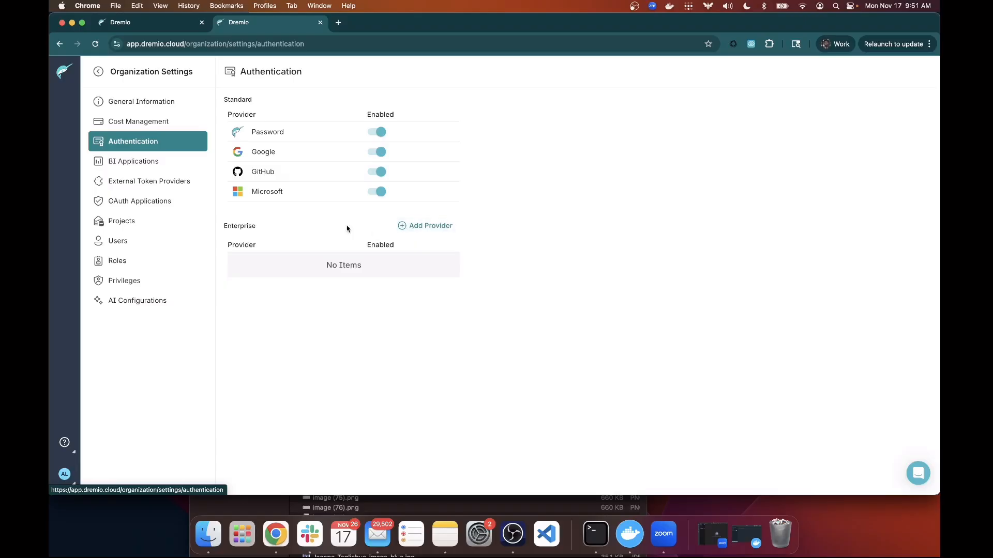
click(131, 167)
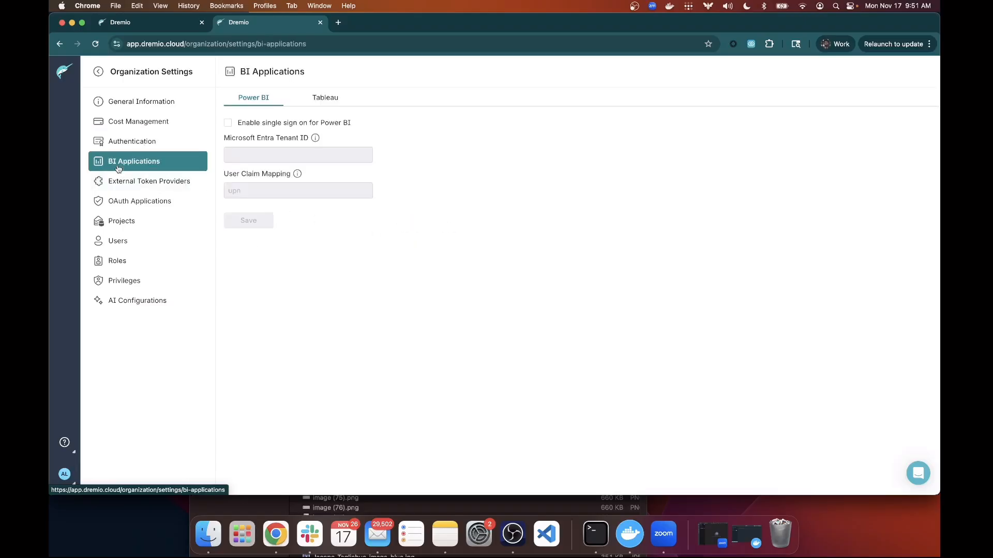
click(322, 97)
click(266, 99)
click(181, 182)
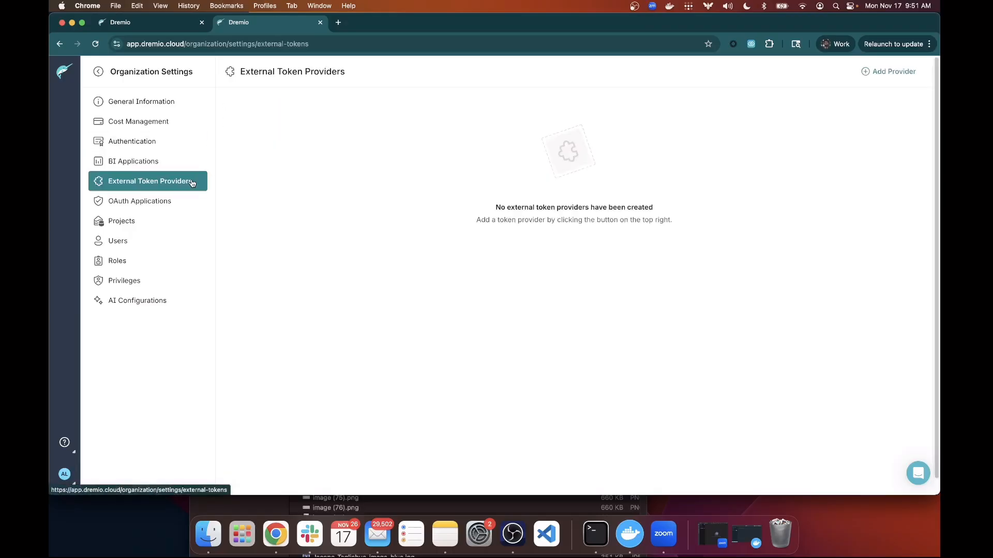
View OAuth Applications, Projects, and the default Dremio Provided model under AI Configurations.
click(149, 210)
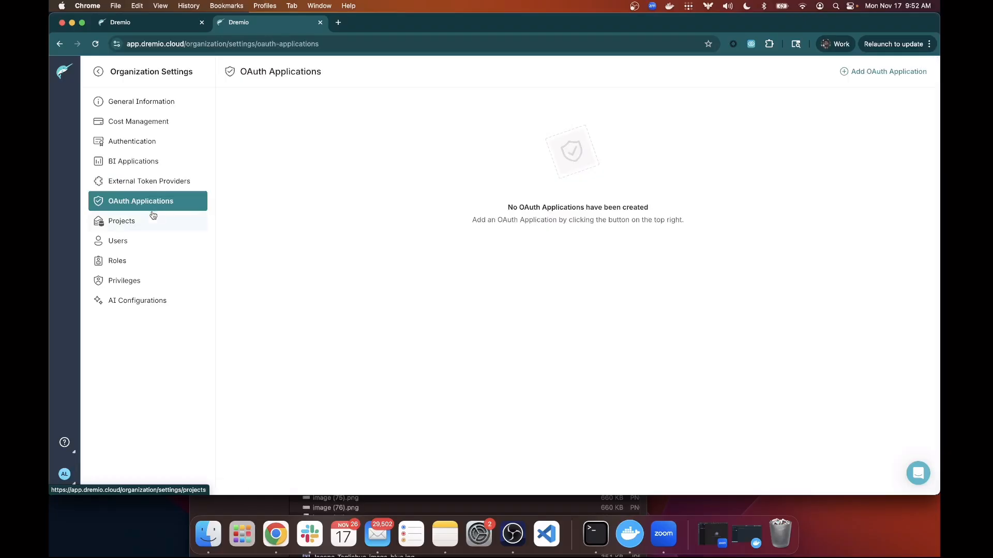
click(143, 226)
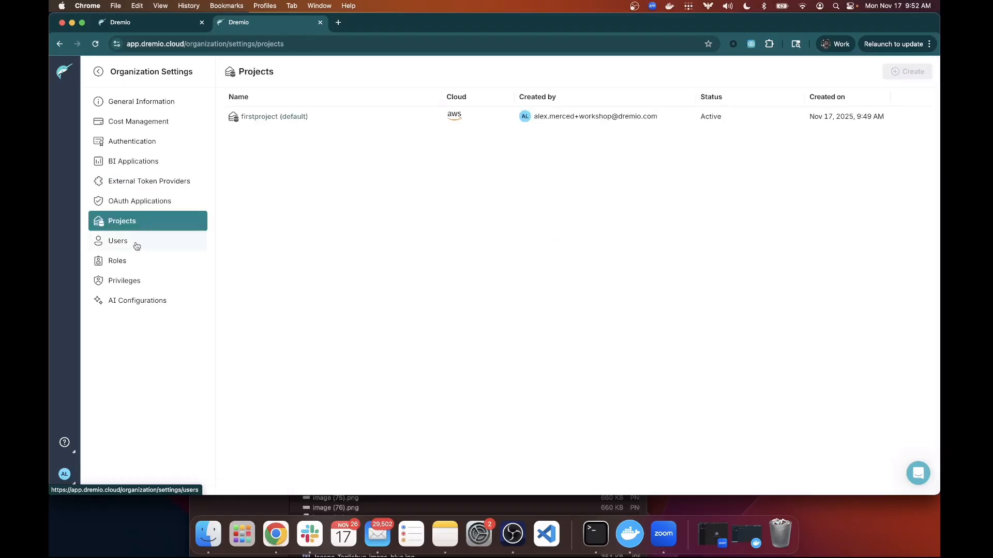
click(144, 299)
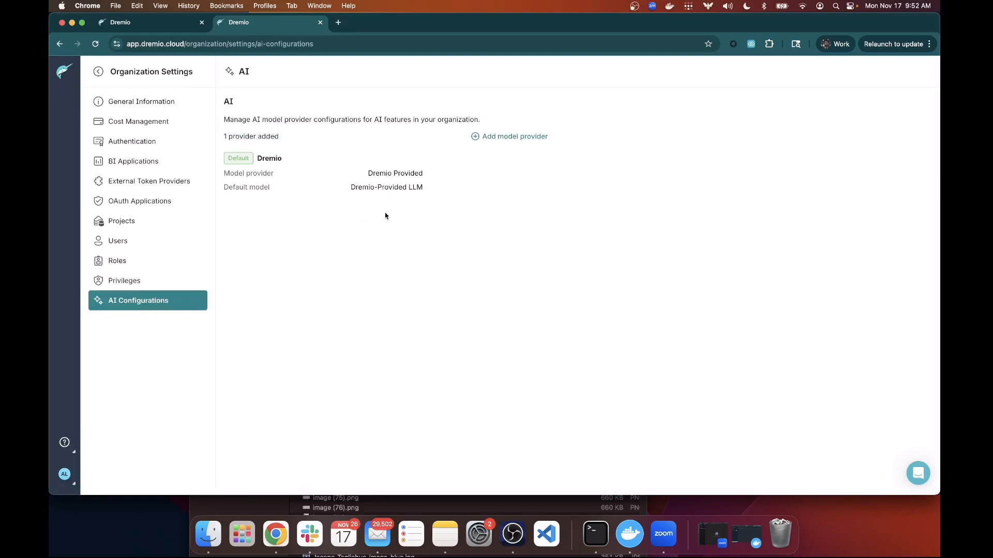
drag(379, 195, 231, 155)
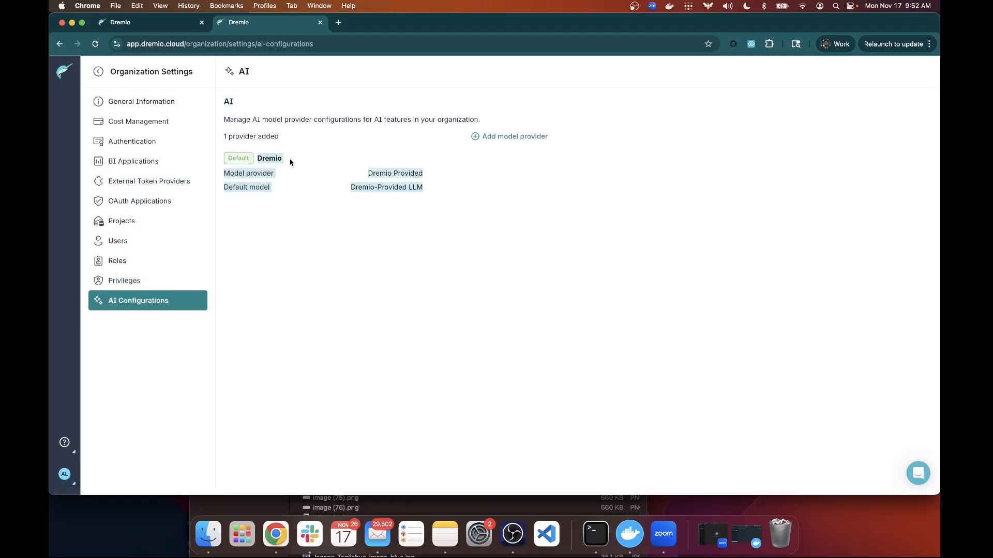
click(326, 198)
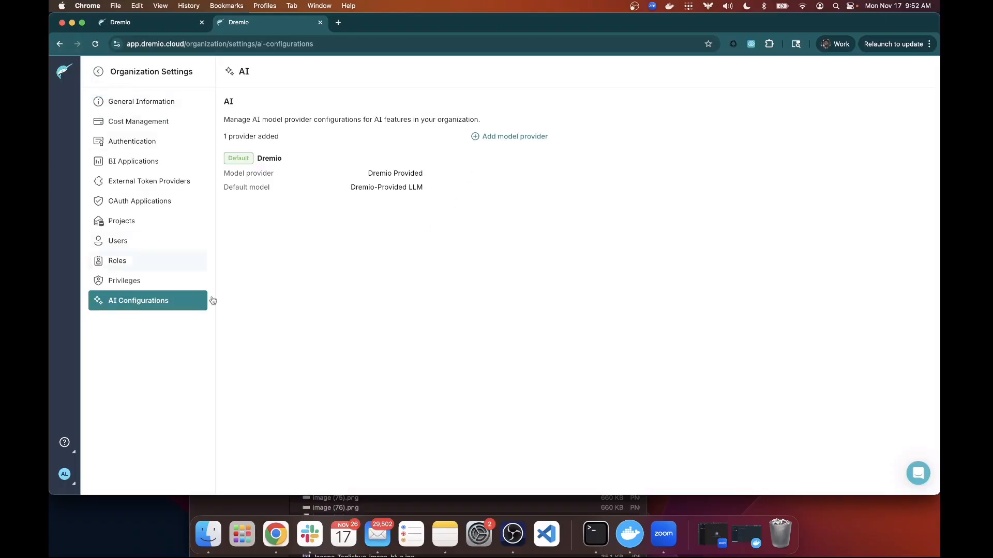
Return to the firstproject homepage and open the Add Data options.
click(100, 76)
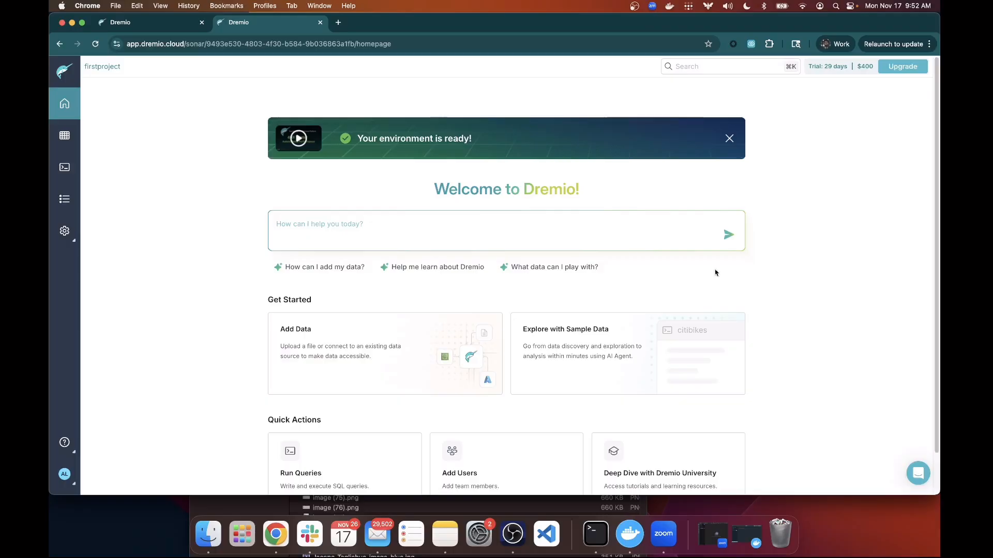
click(356, 353)
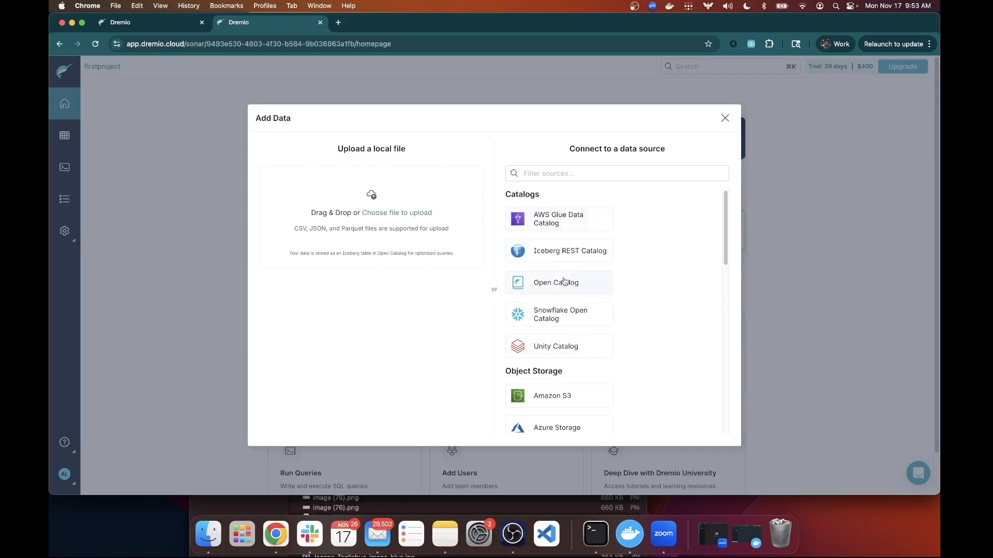
Scroll through the data source connectors list, then close the Add Data dialog.
scroll(641, 261, down, 3)
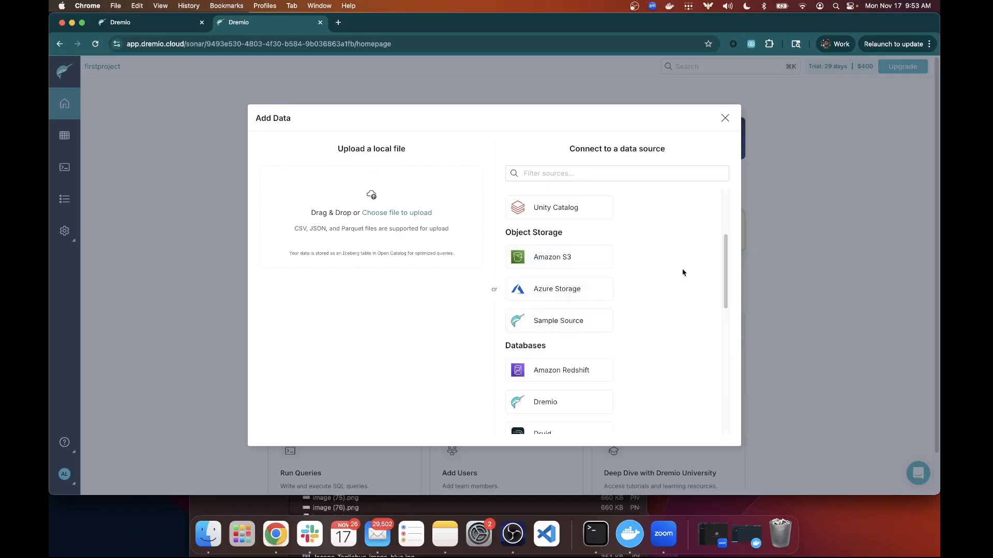
scroll(674, 288, down, 1)
scroll(674, 288, down, 4)
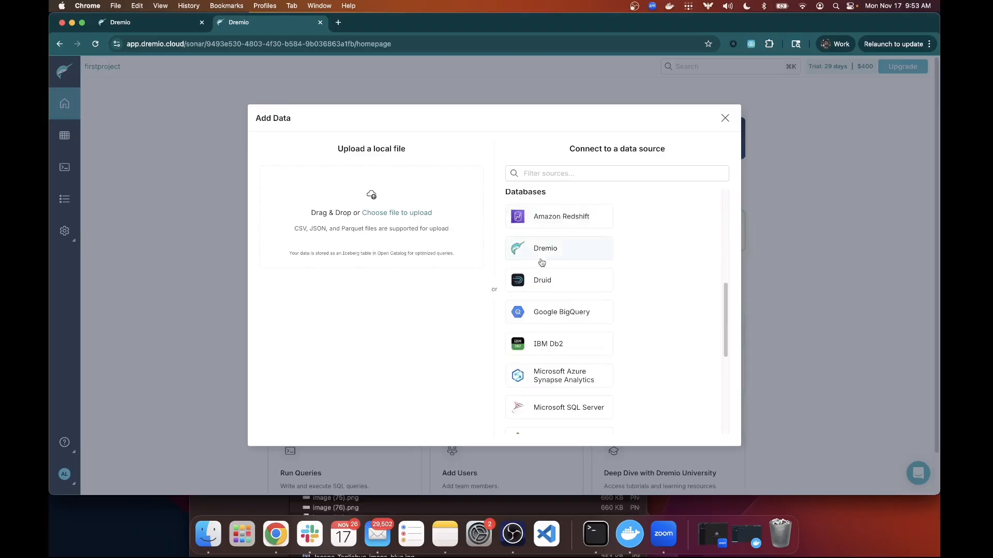
scroll(579, 290, down, 1)
scroll(586, 305, down, 5)
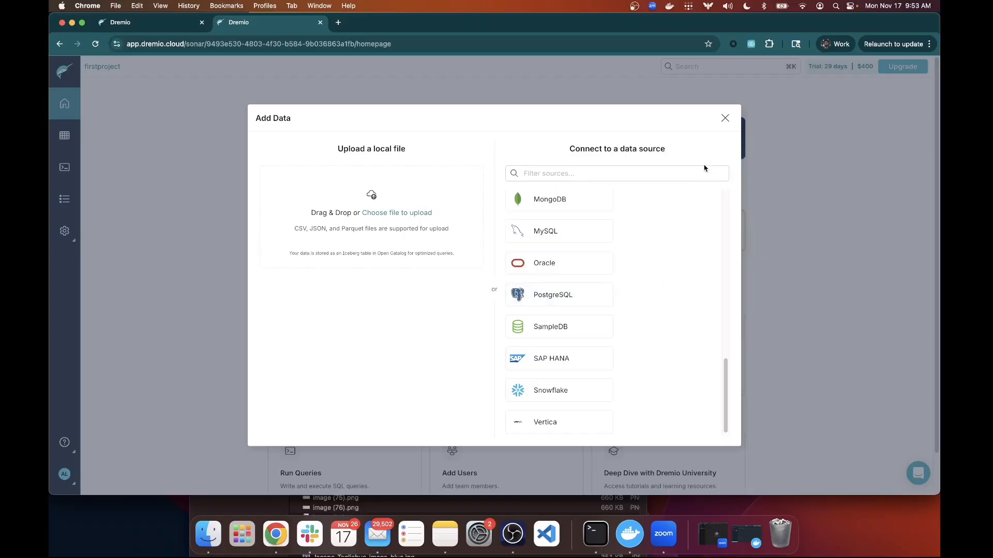
click(724, 118)
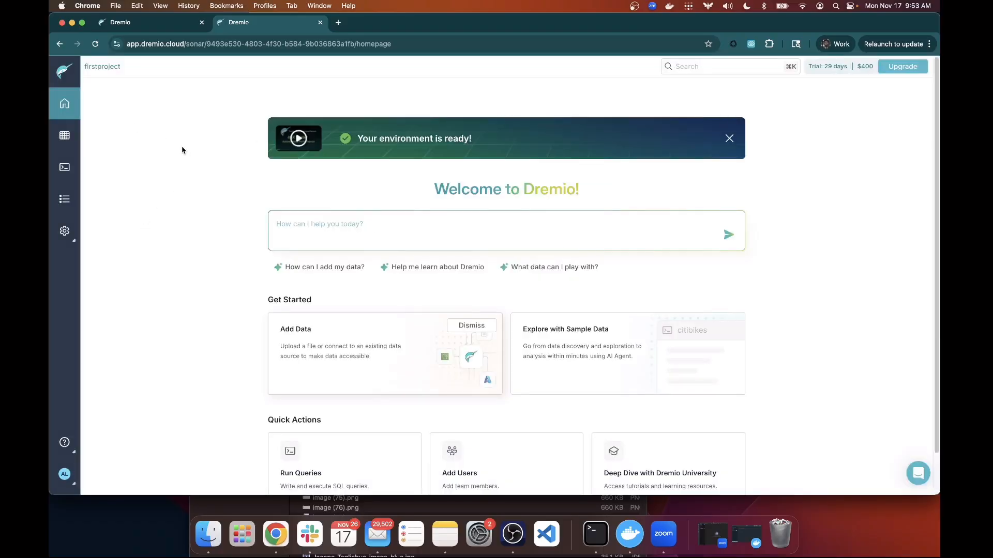
Open the Datasets view, showing only the dremio_samples namespace.
click(76, 146)
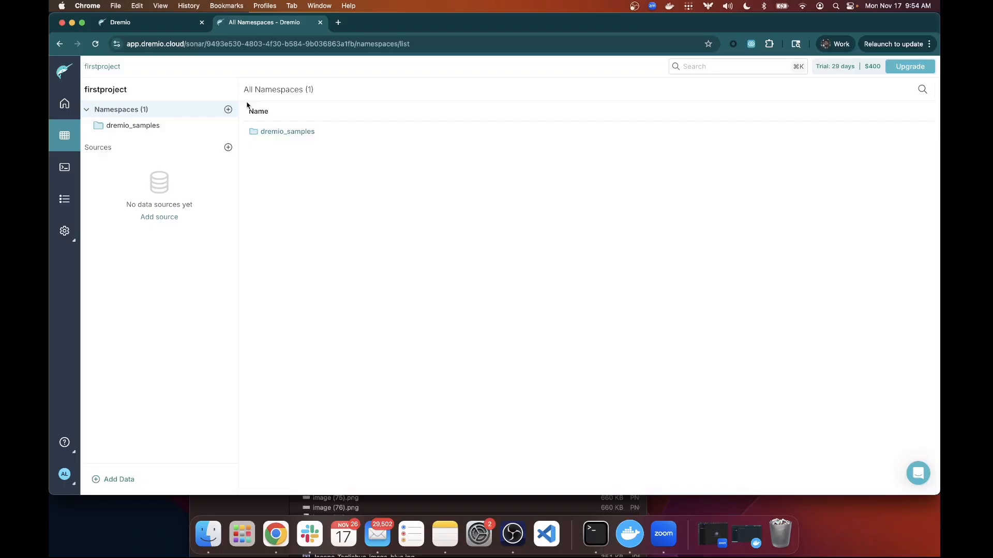
Add a new namespace named dremio next to dremio_samples.
click(227, 110)
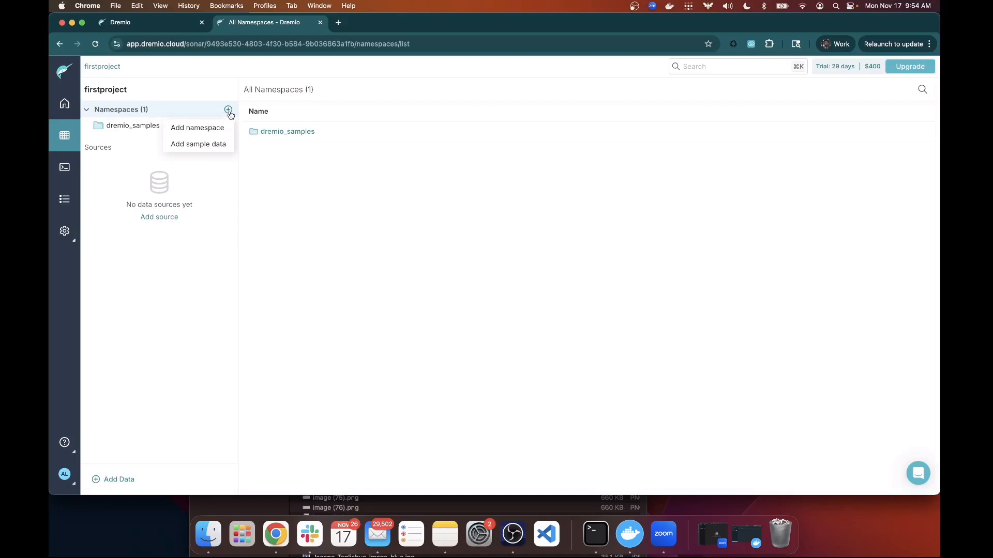
click(222, 130)
text(dremio)
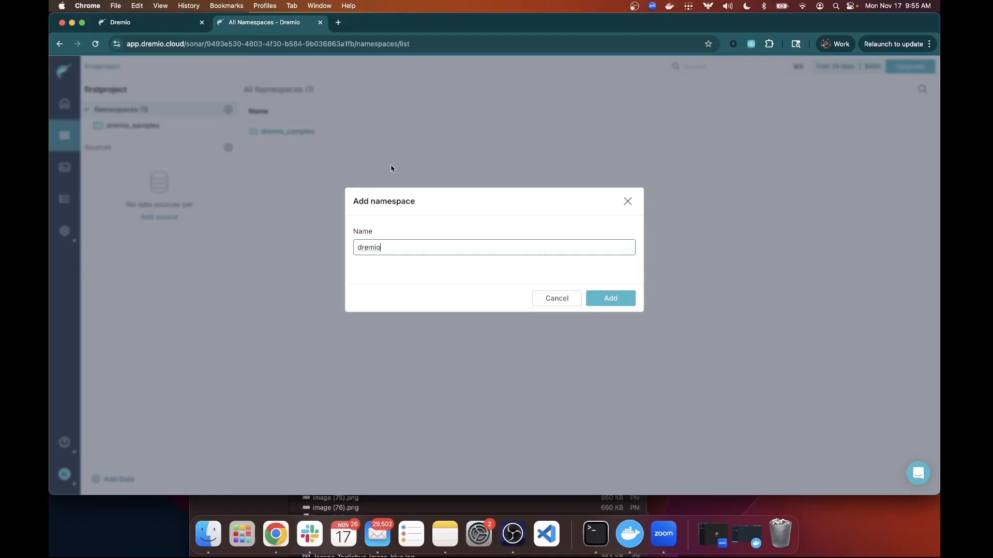
click(597, 300)
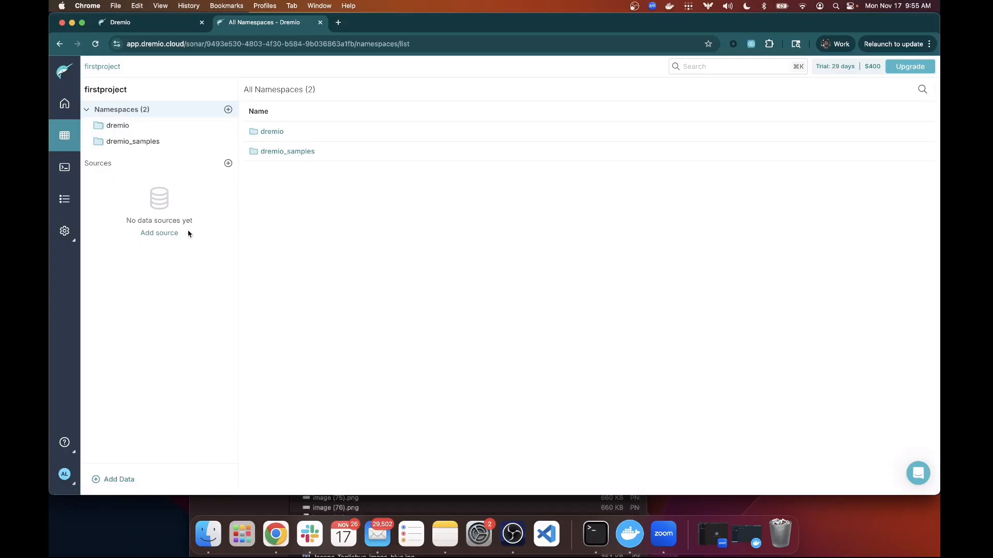
click(165, 234)
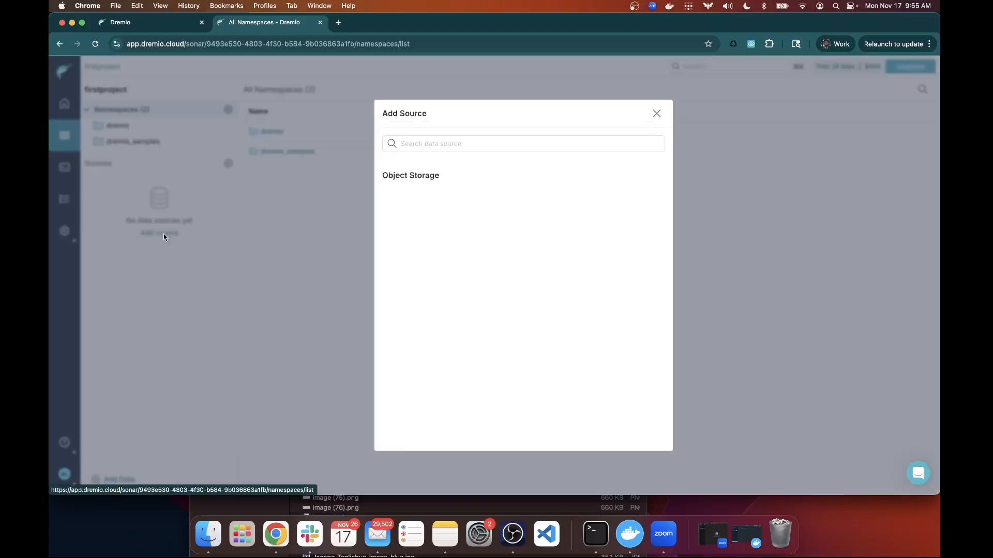
scroll(509, 201, down, 10)
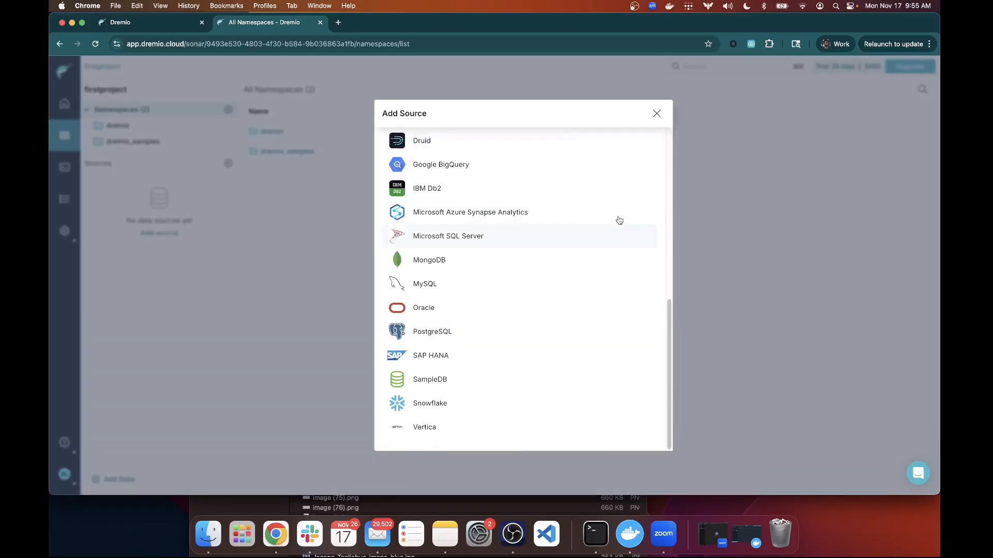
click(653, 116)
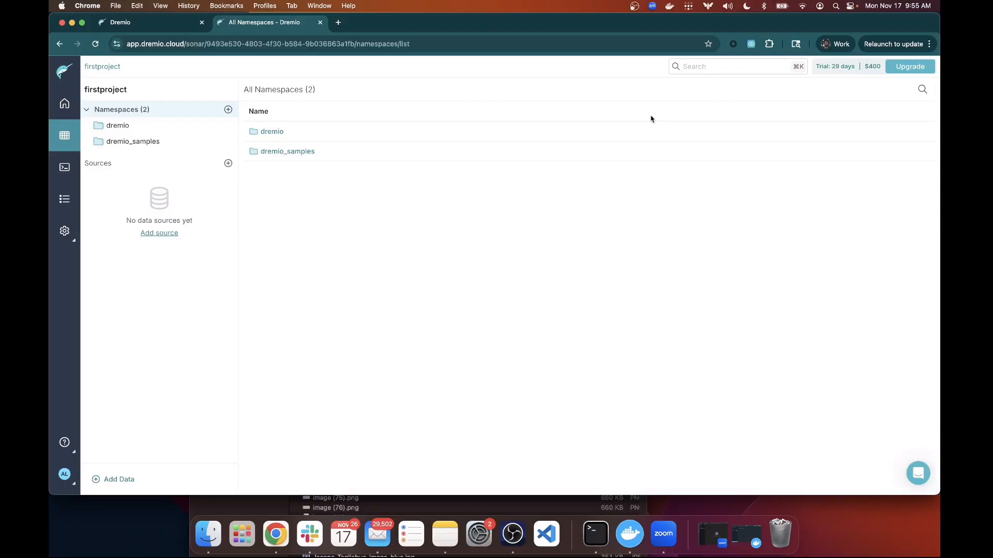
Open and dismiss the Add Data options, then go back to the firstproject homepage.
click(127, 480)
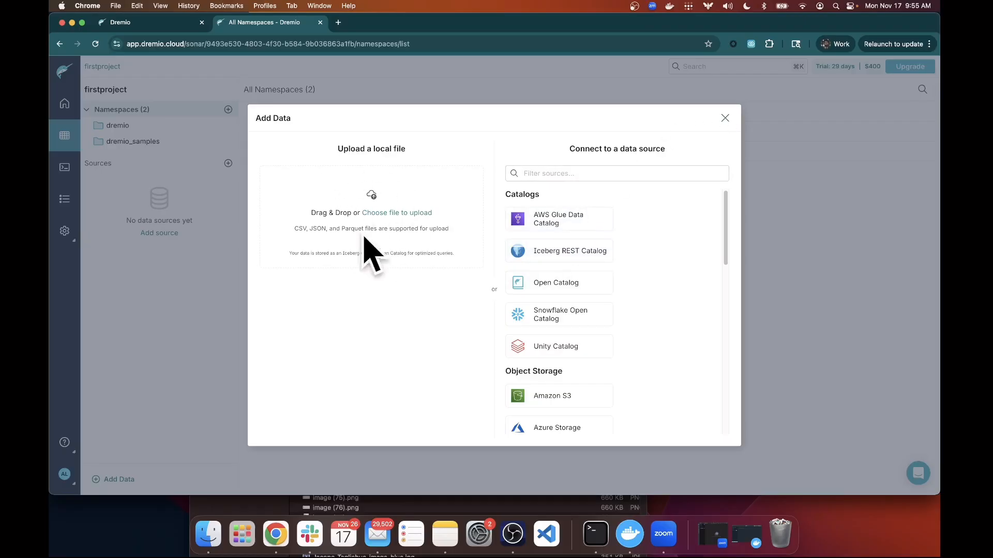
click(725, 119)
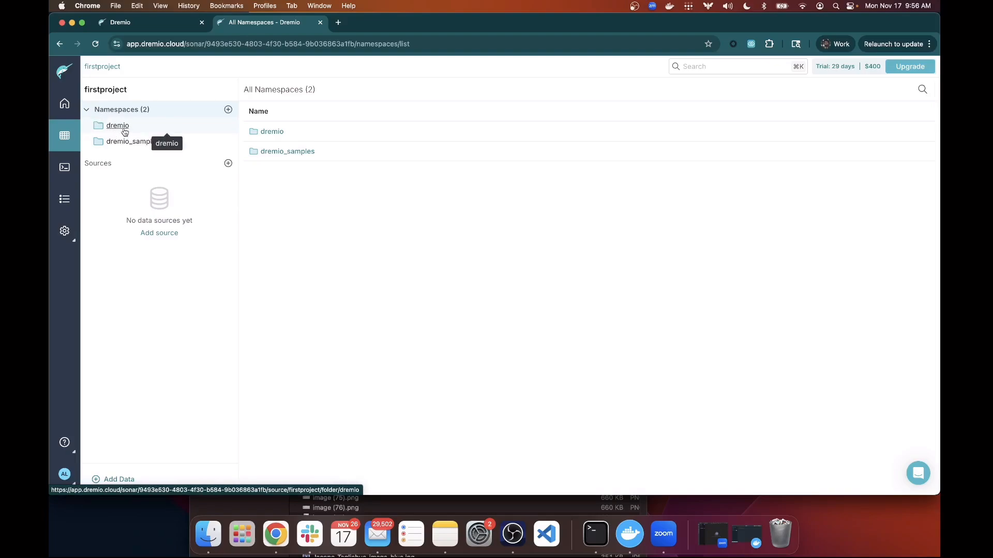
click(65, 109)
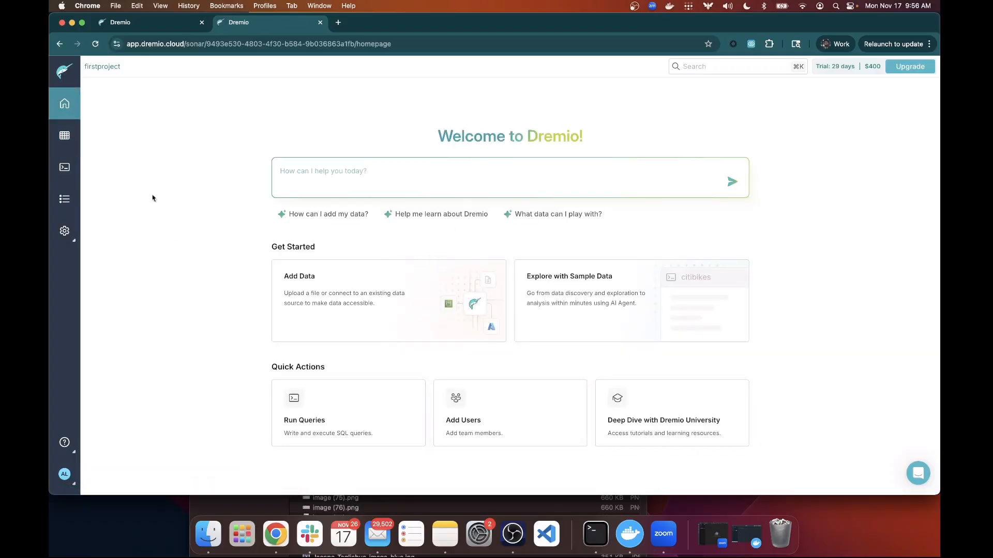
Start a new empty SQL Runner query from the Datasets view.
click(63, 137)
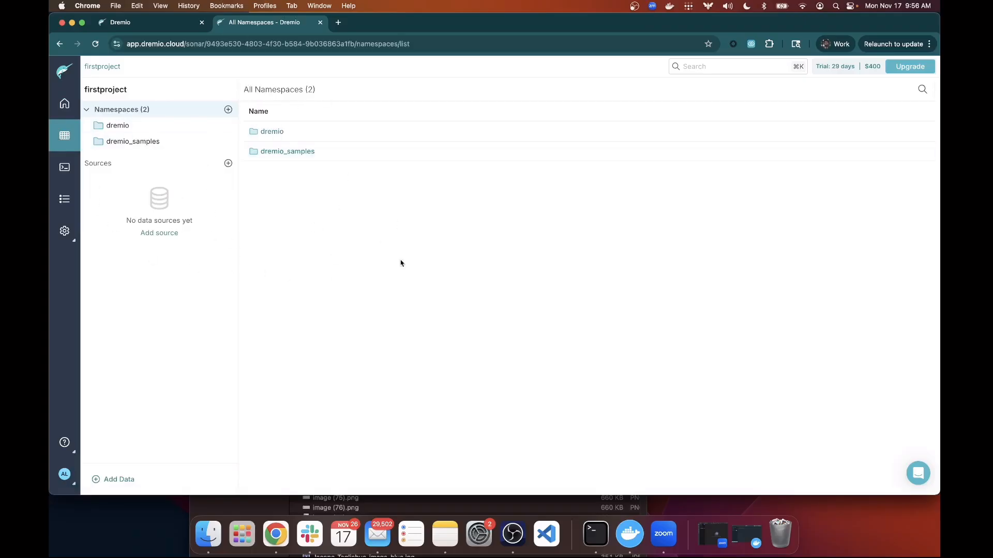
click(64, 168)
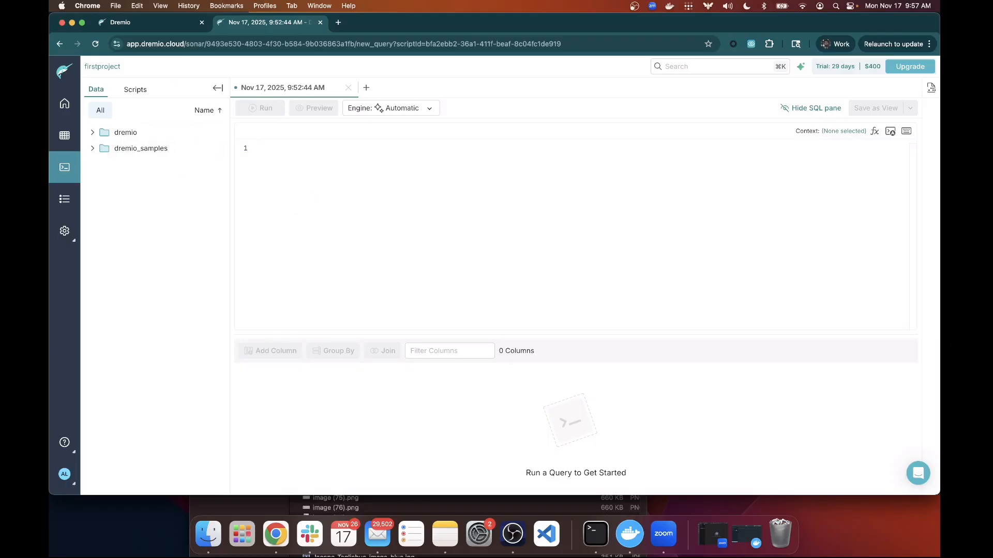
Write CREATE TABLE dremio.test (name VARCHAR) and an INSERT INTO dremio.test VALUES line with one person's name.
text(CREATE TABLE)
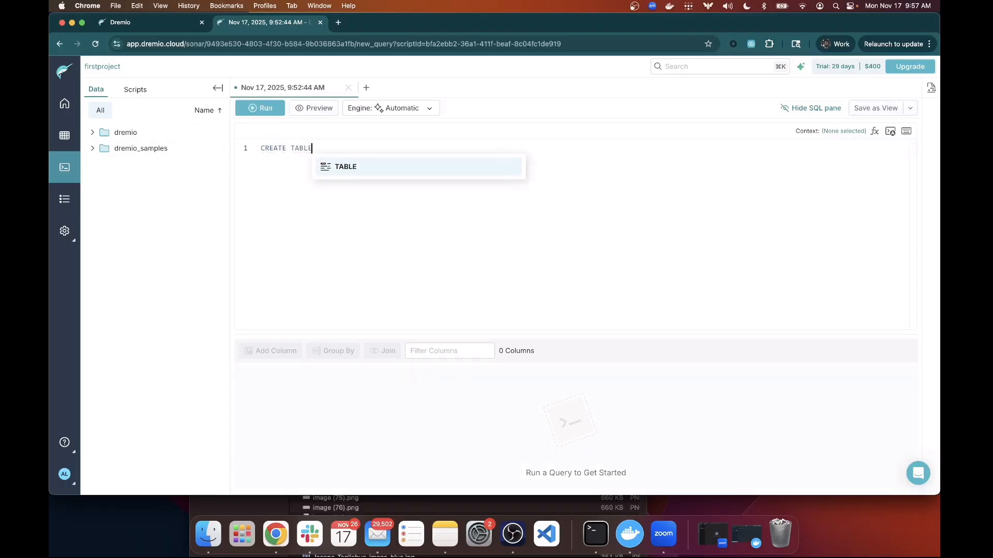
text( dremio)
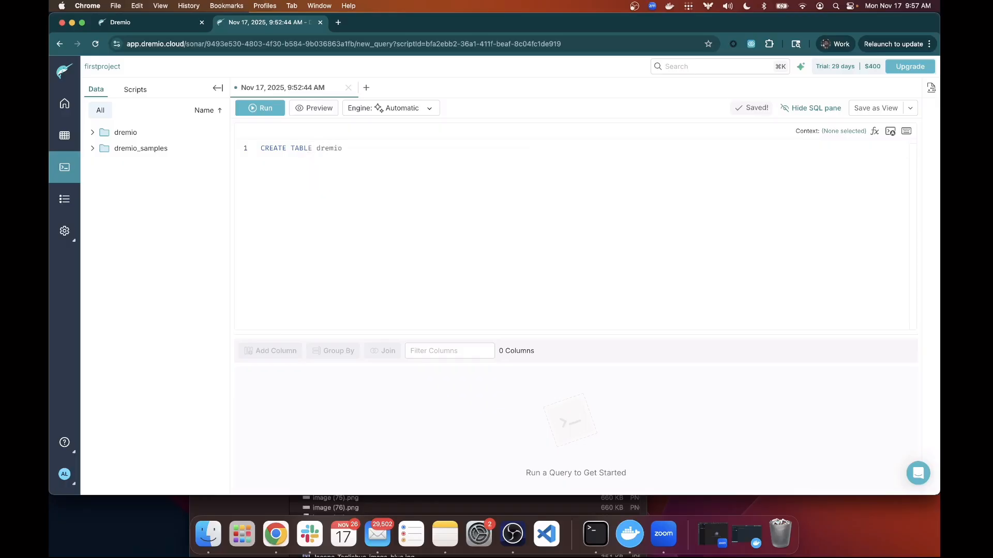
text(.test (name VARCH)
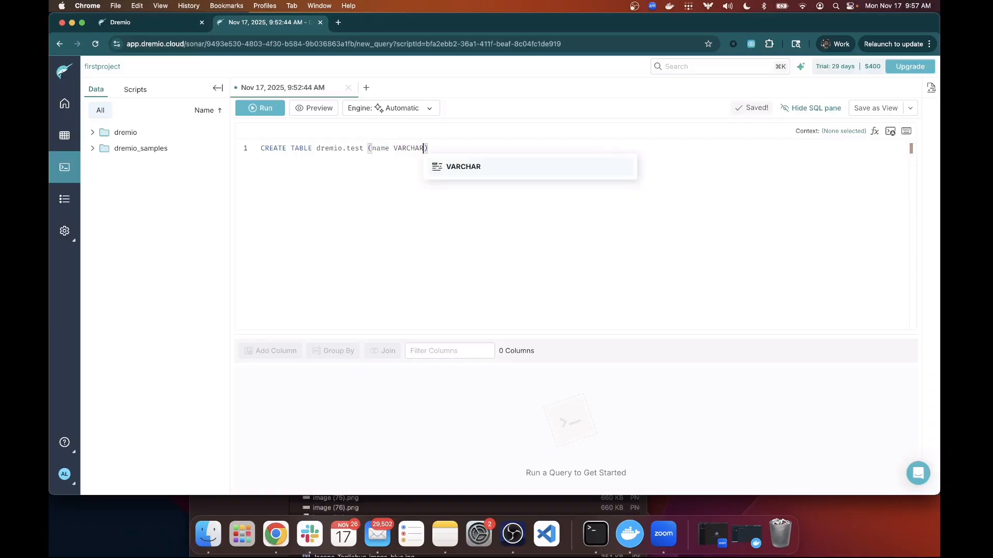
text(AR)
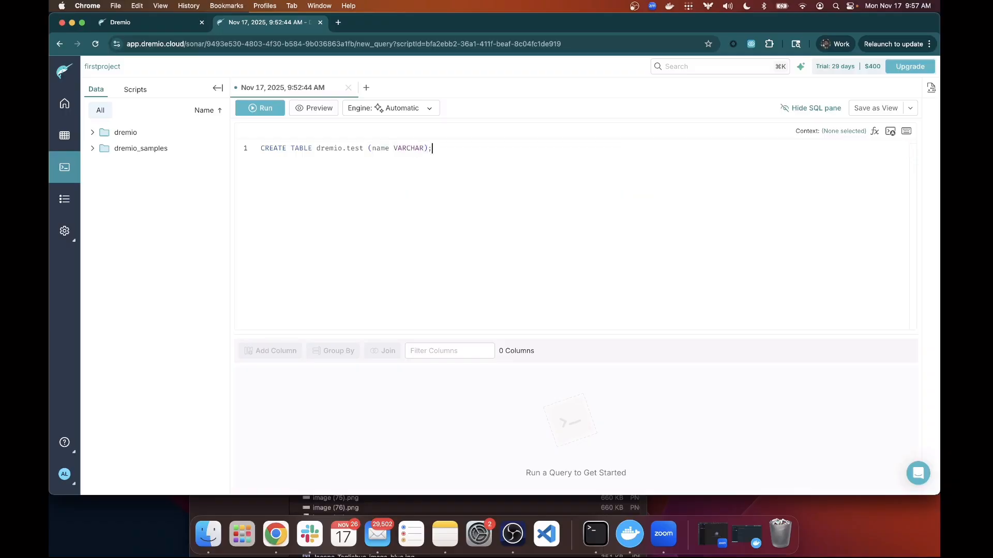
key(Return)
text(INSERT INTO)
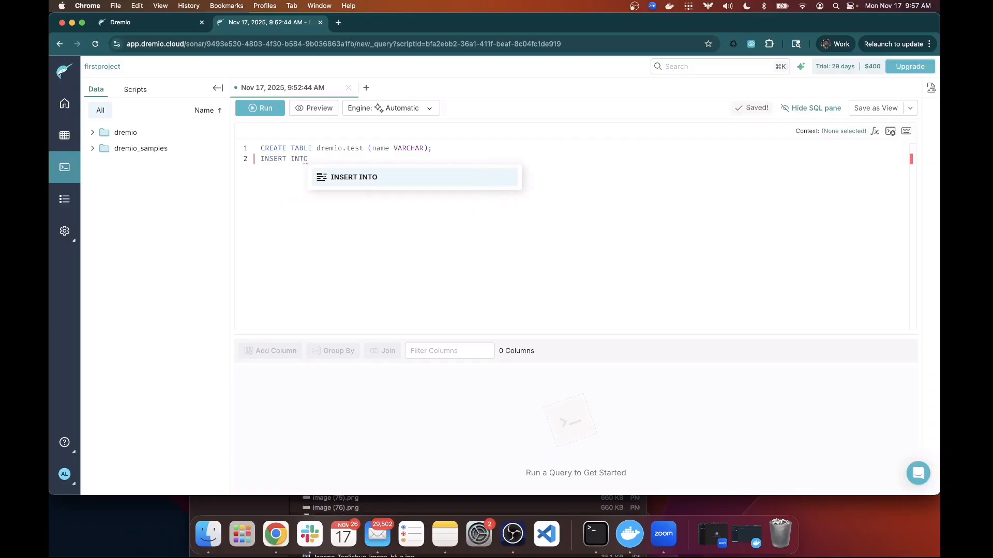
text( dremio.test)
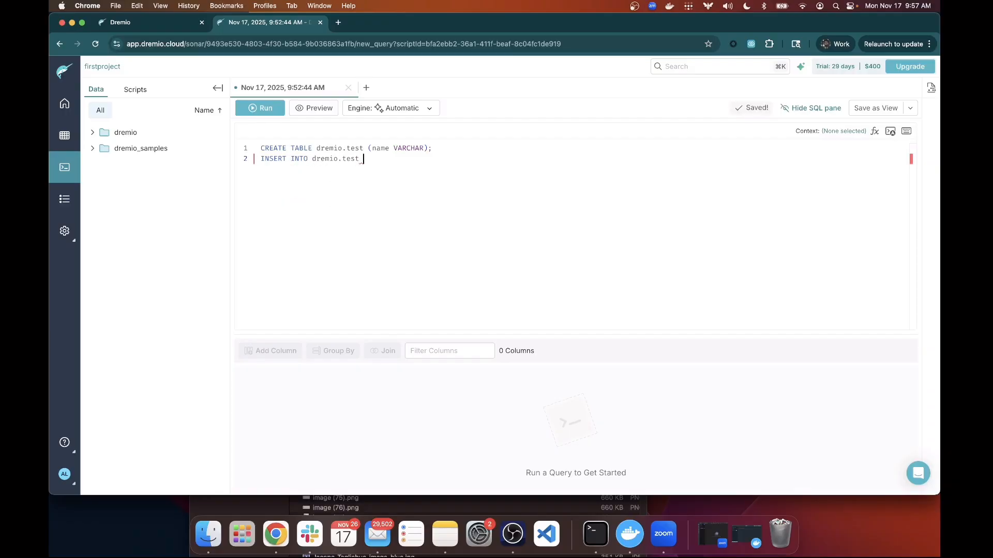
text( ()
key(BackSpace)
text(VALUES)
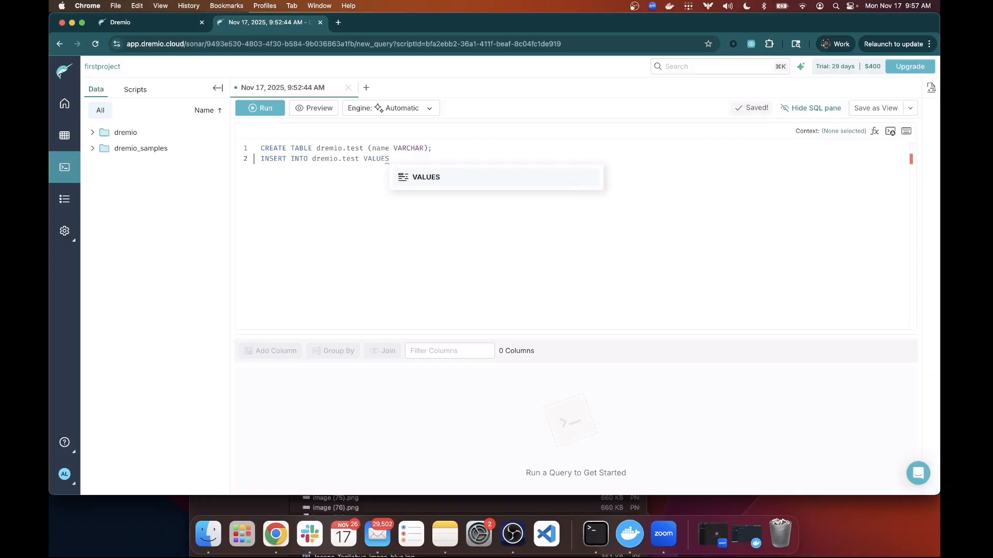
click(468, 175)
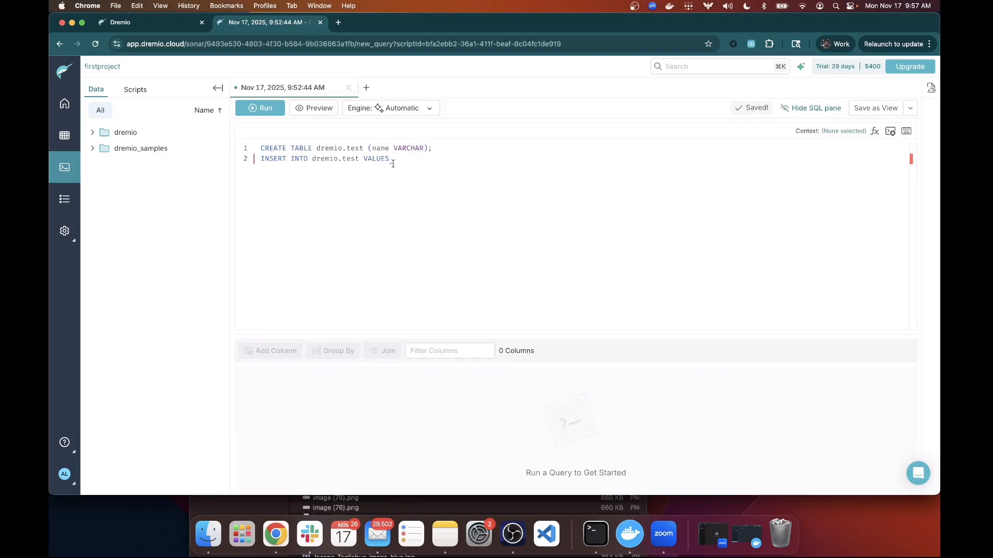
mouse_move(392, 162)
click(907, 132)
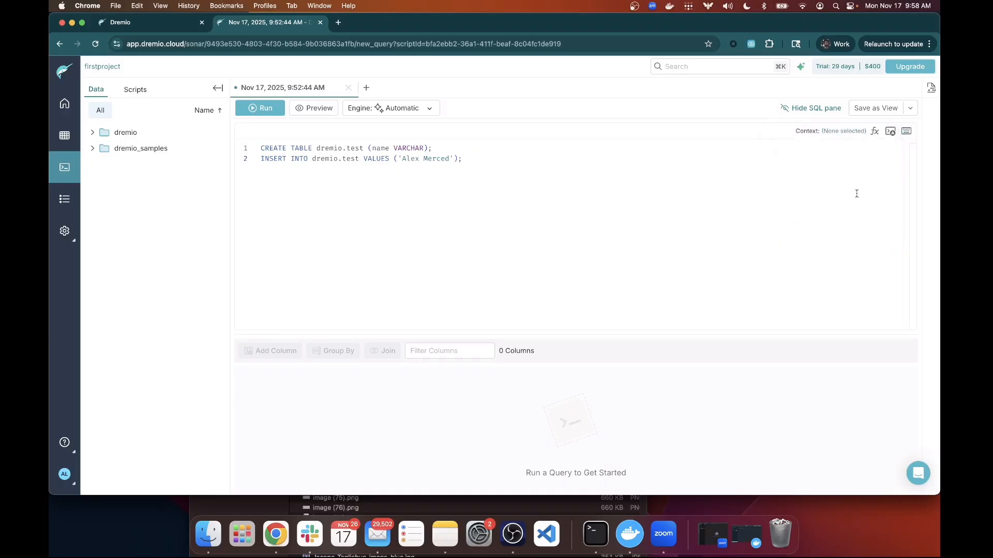
click(874, 133)
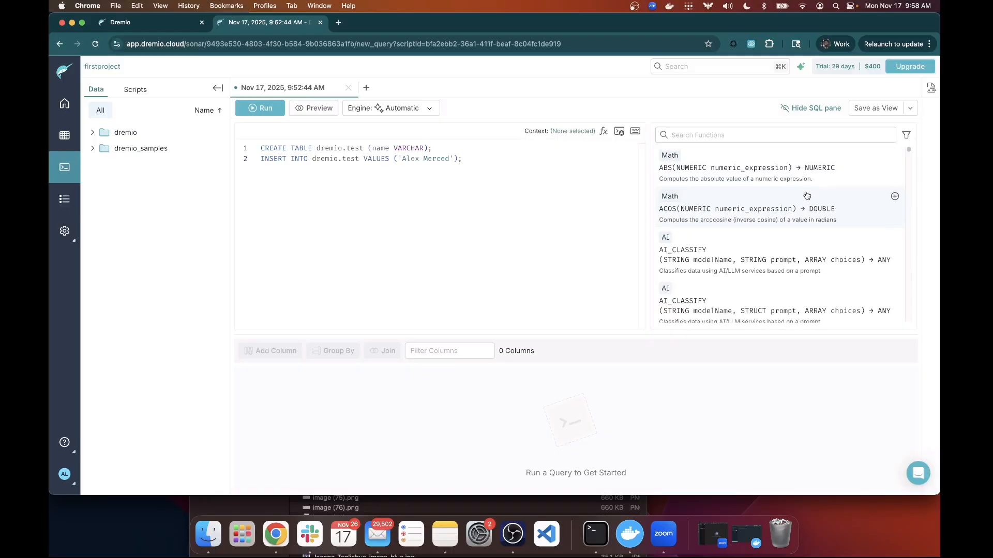
scroll(806, 196, down, 2)
scroll(808, 195, down, 10)
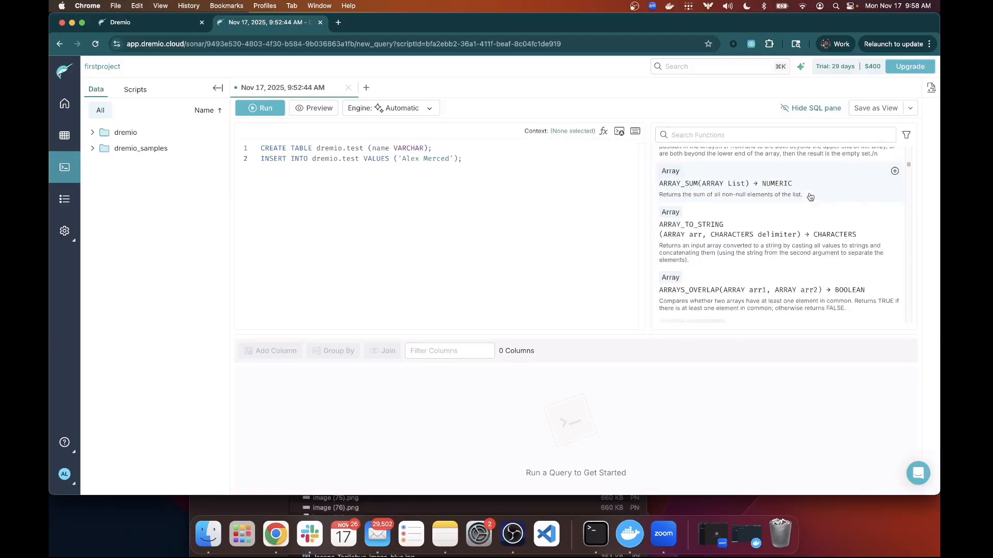
scroll(810, 196, down, 8)
scroll(819, 195, up, 15)
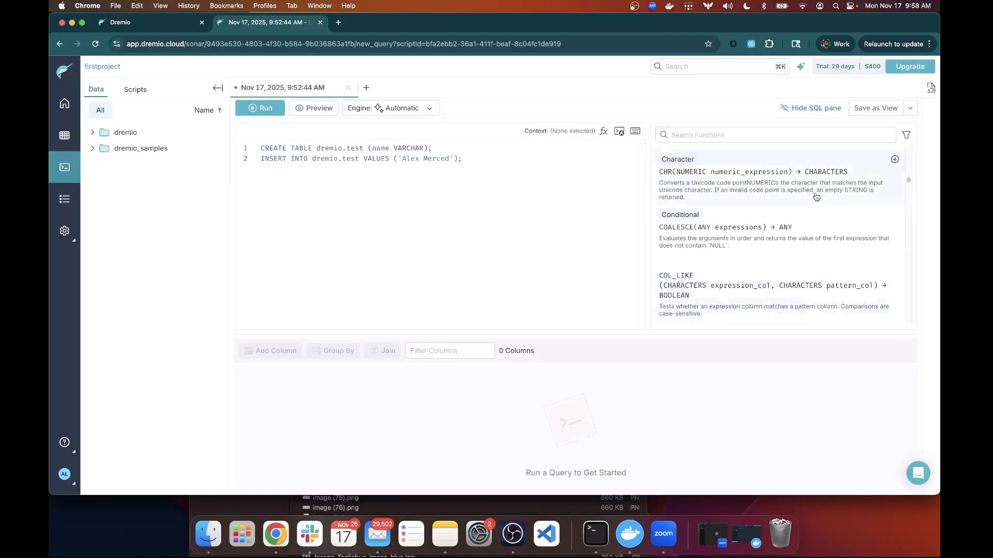
scroll(820, 195, up, 6)
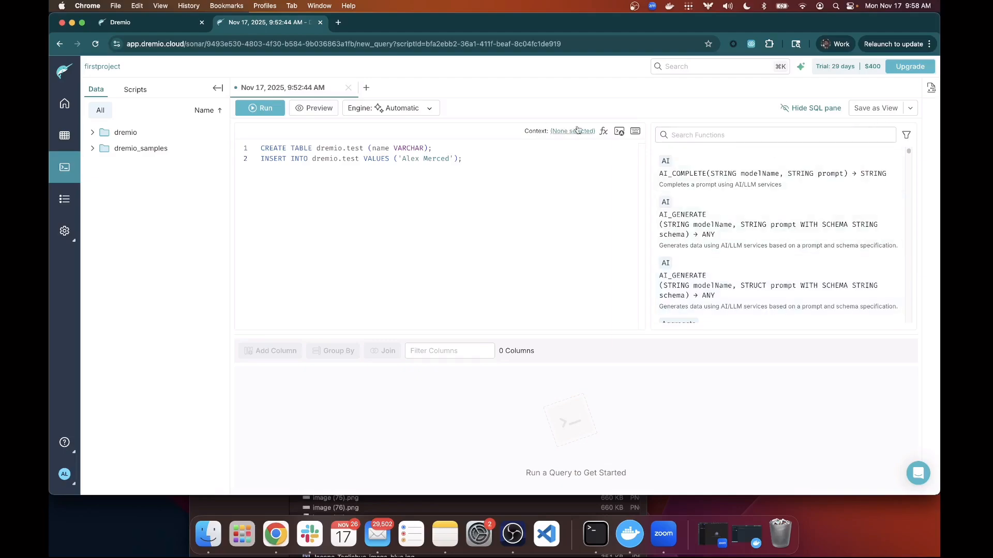
click(603, 132)
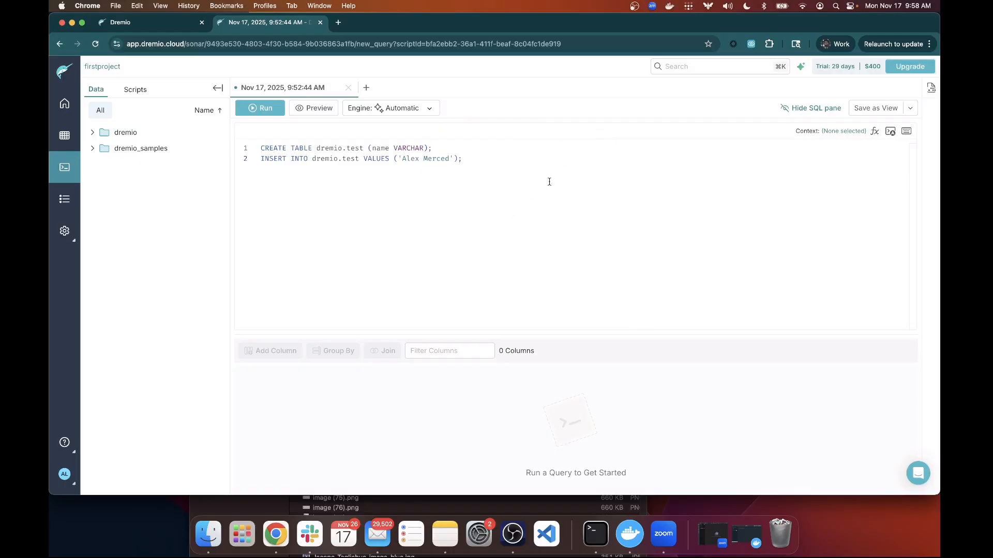
click(800, 67)
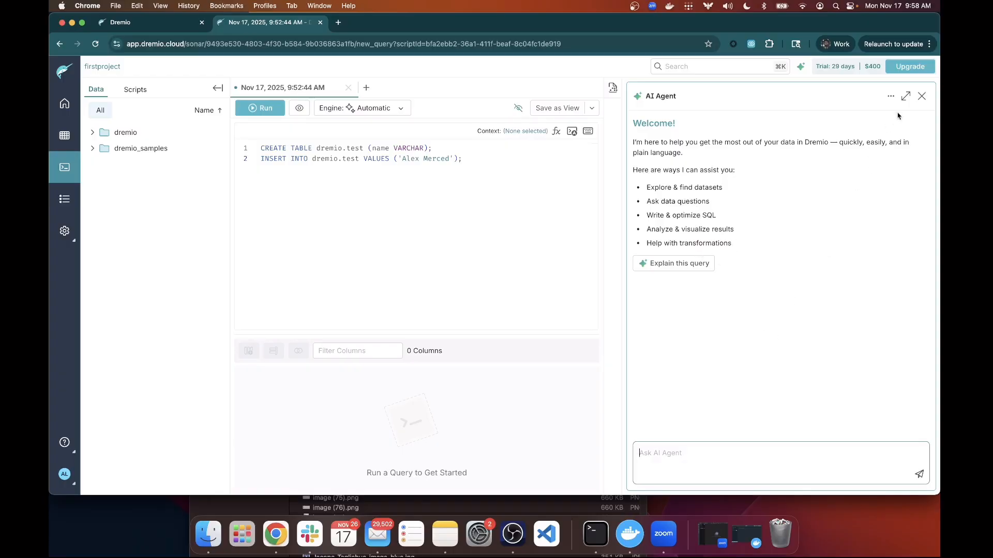
click(801, 68)
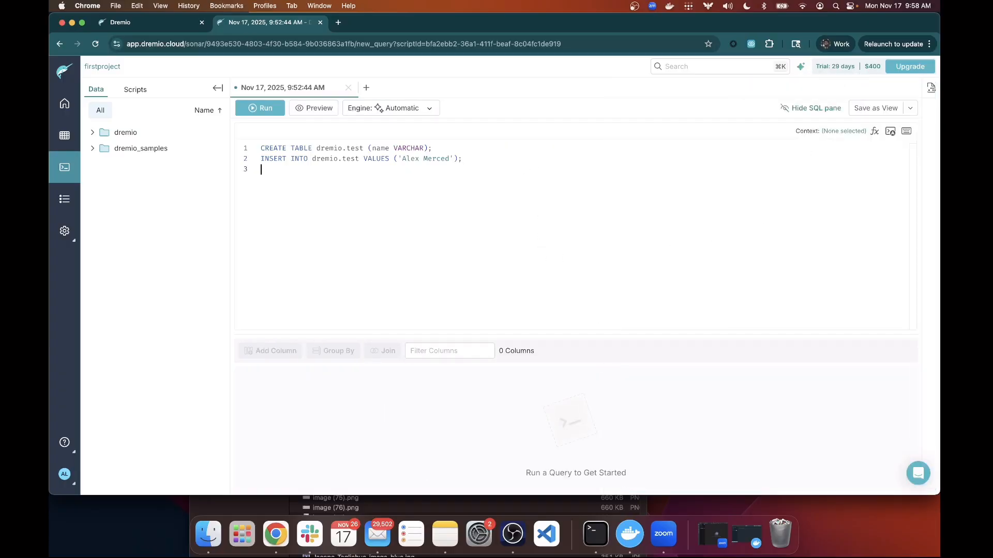
Add SELECT * FROM dremio.test as the third statement and run all three together.
text(SELECT * FROM DREMIO)
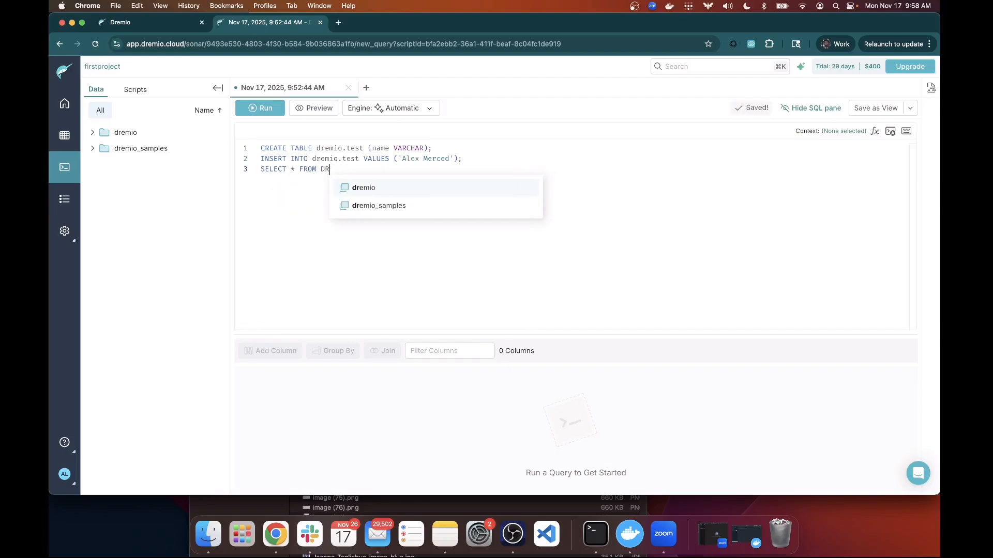
key(Return)
text(.test;)
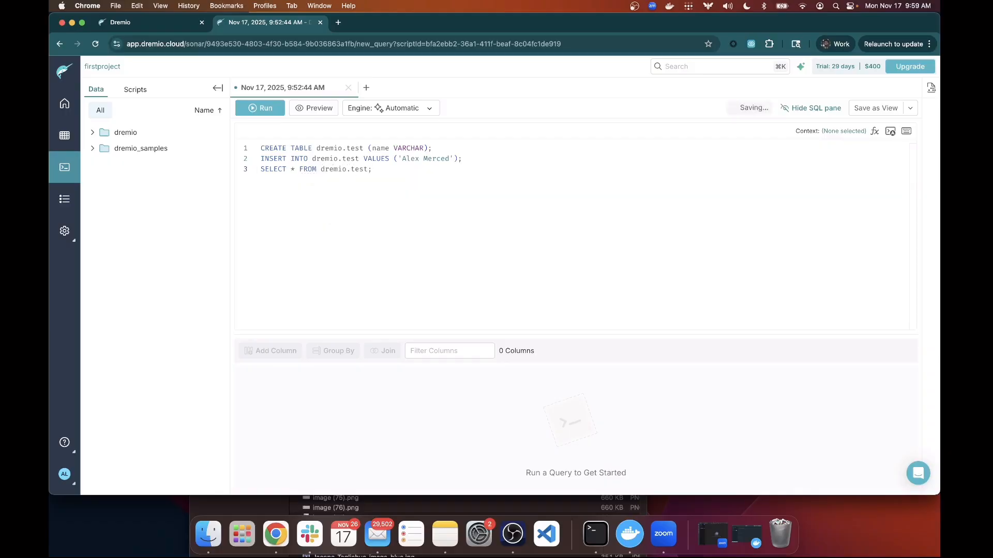
click(261, 149)
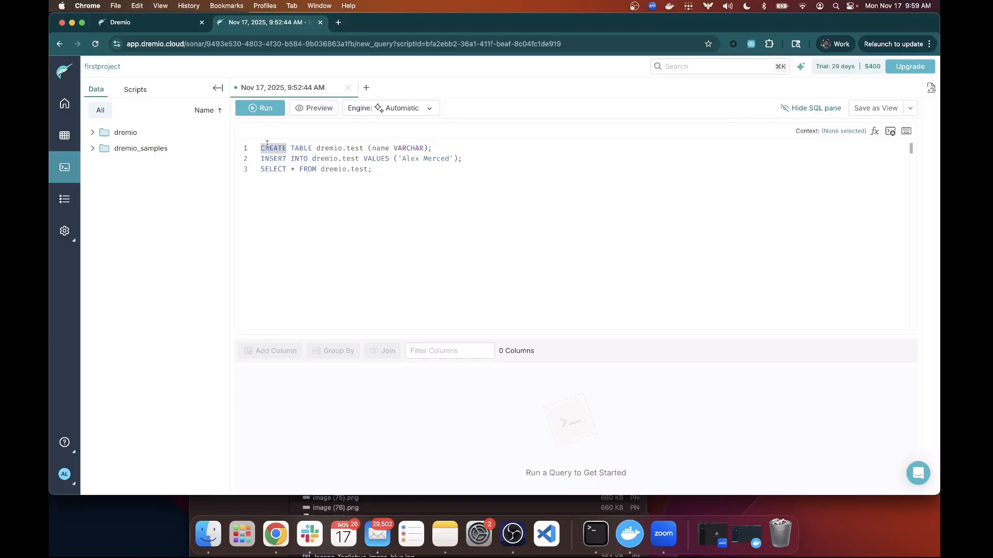
click(260, 108)
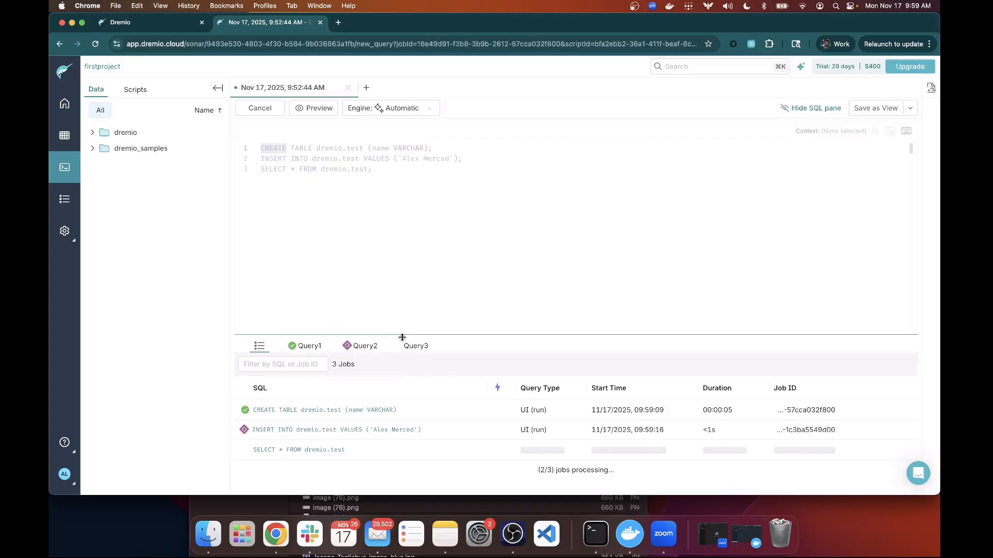
Review the Query1–Query3 results: table created, 1 row inserted, the name row returned.
click(310, 346)
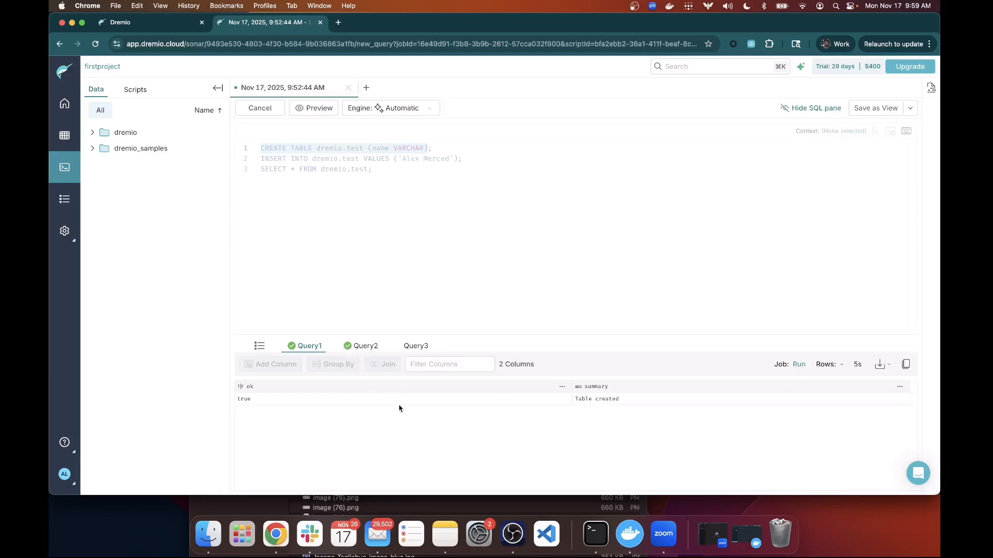
click(366, 349)
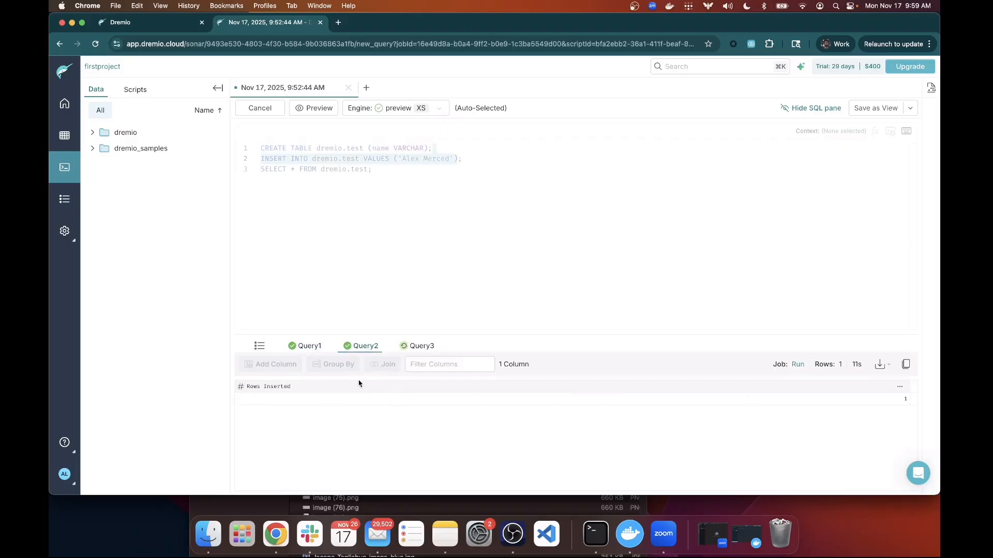
click(417, 347)
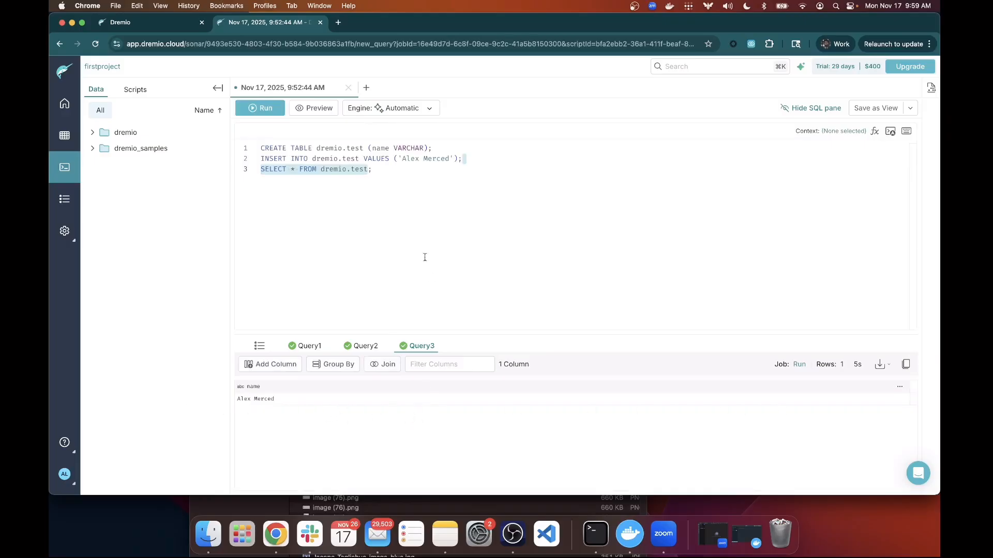
drag(373, 170, 251, 146)
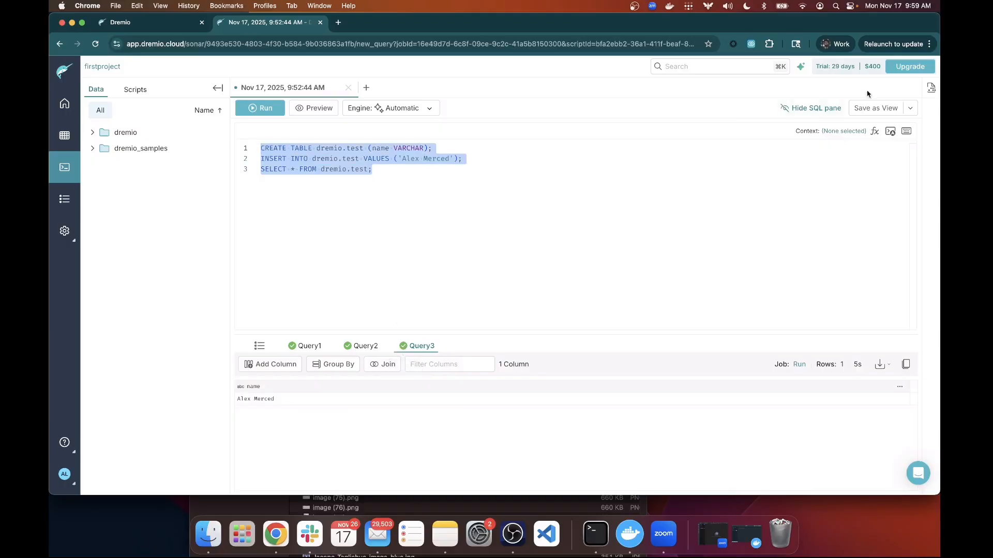
Save the selected SQL as a script named test-script.
click(909, 113)
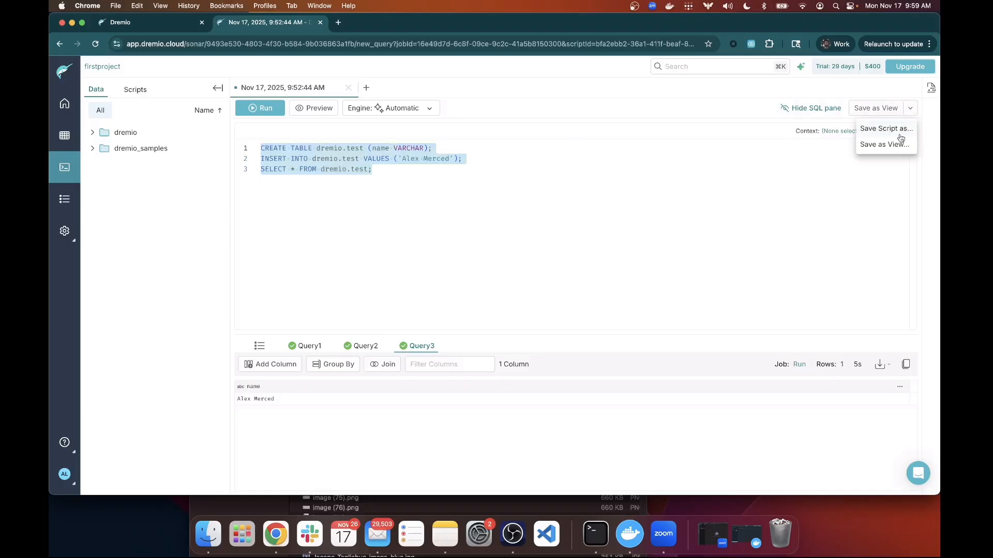
click(886, 130)
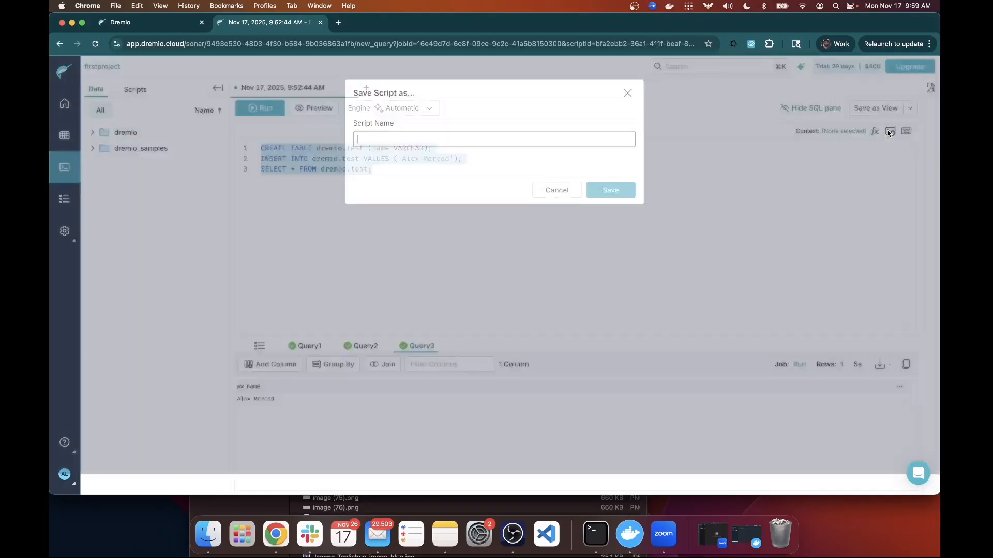
text(test-s)
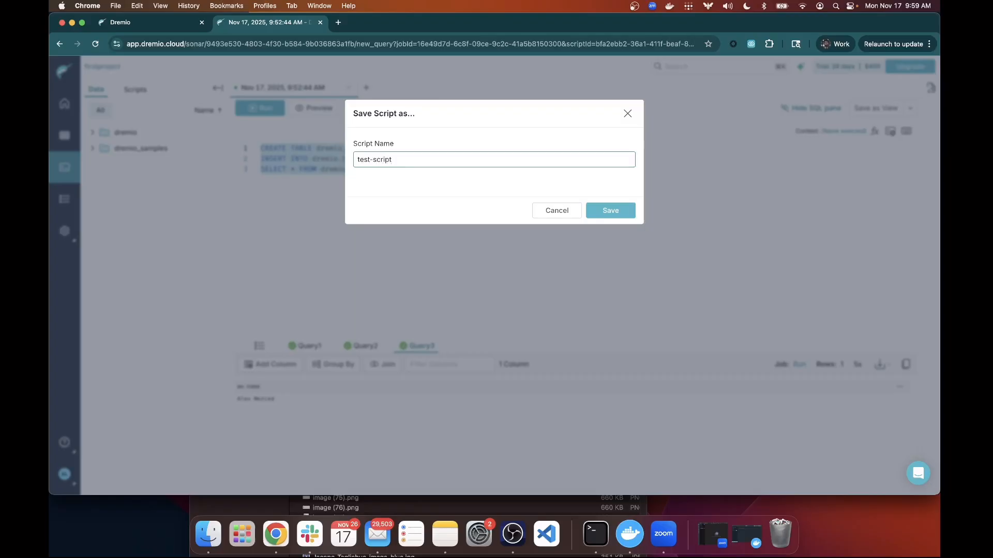
text(cript)
click(610, 211)
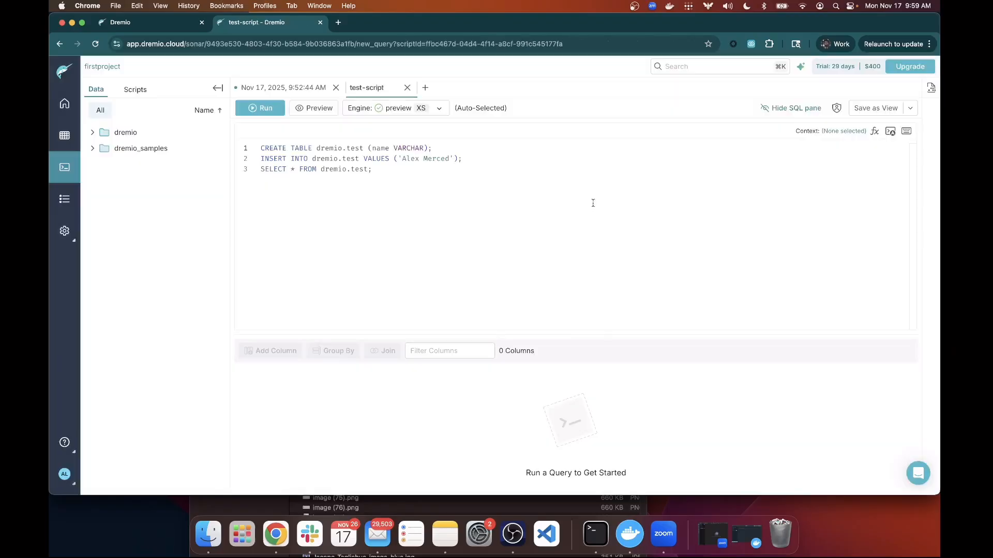
Glance at the saved scripts, return to the data browser, and select the existing SQL.
click(140, 93)
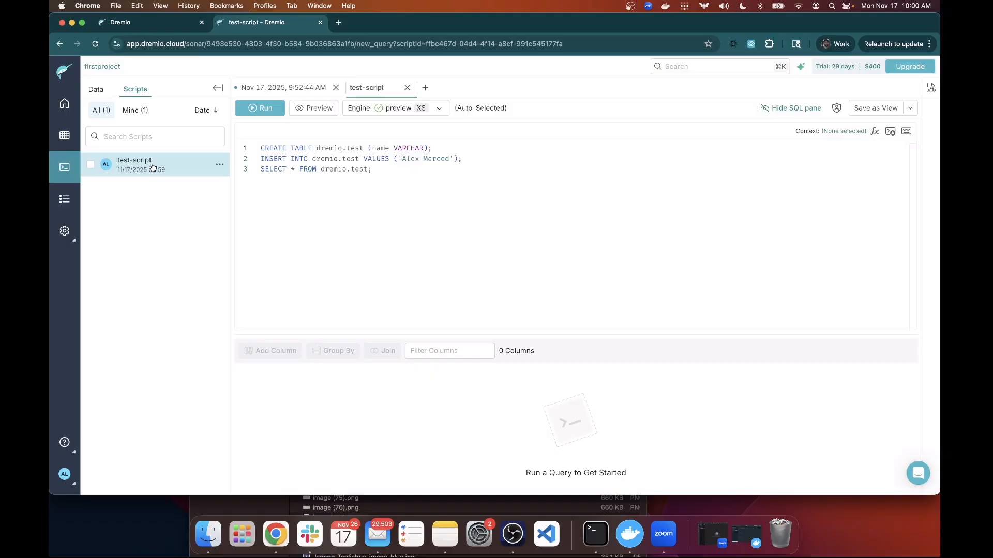
click(107, 97)
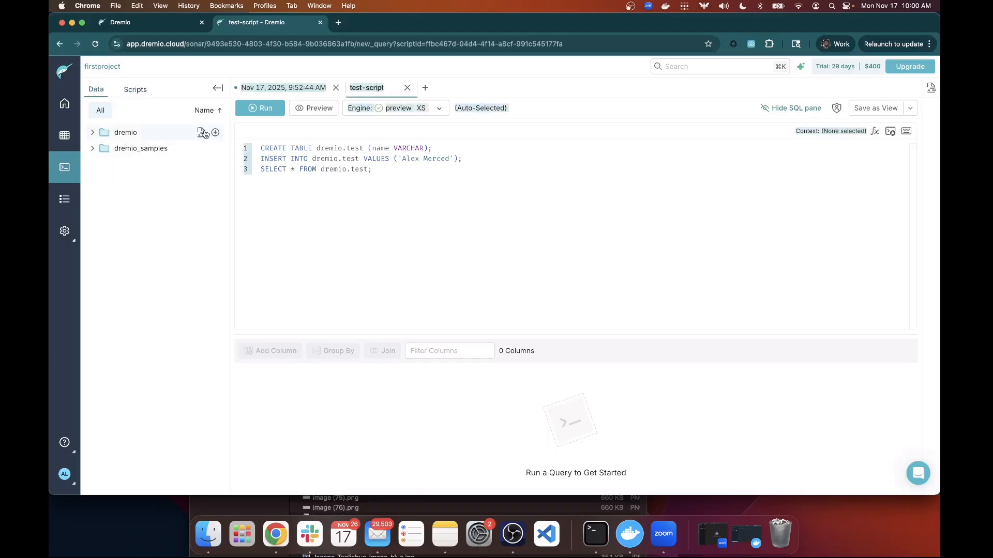
drag(412, 184, 263, 149)
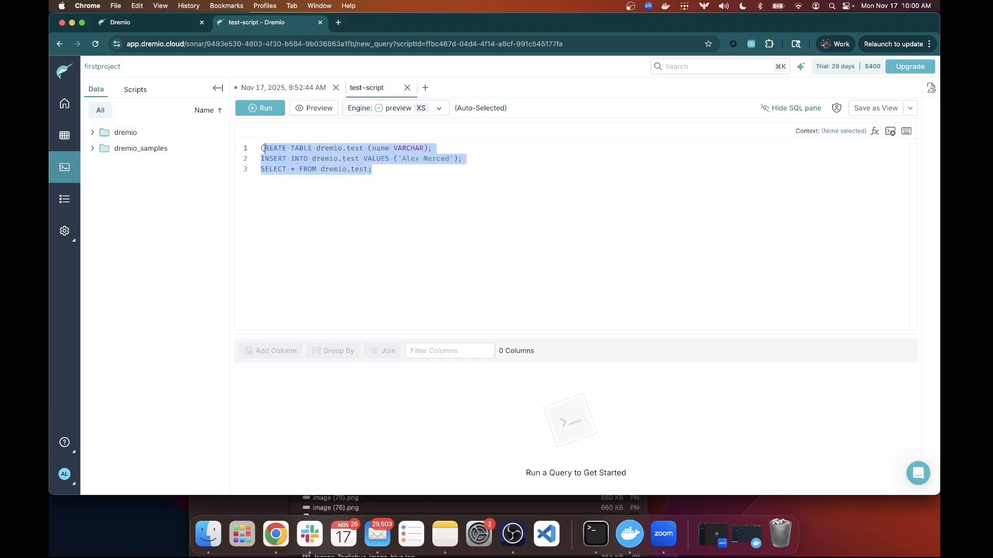
Replace the editor contents with SELECT "name" FROM dremio.test, dragging in the table and column.
key(BackSpace)
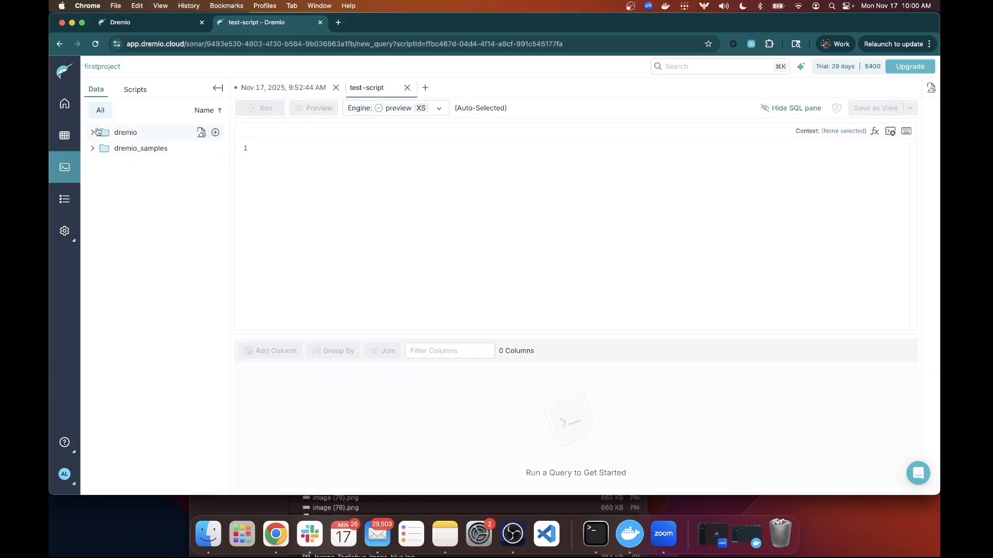
click(92, 133)
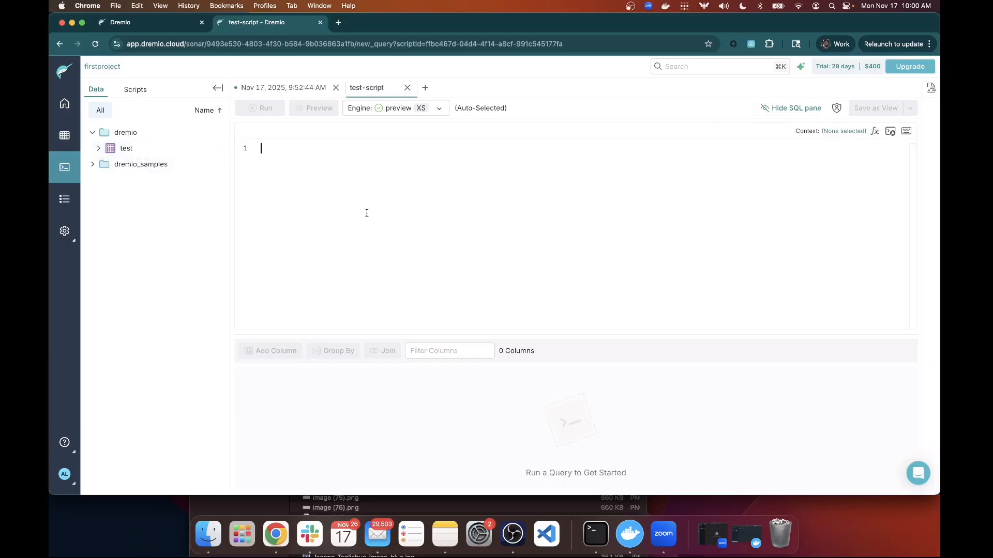
text(SELECT )
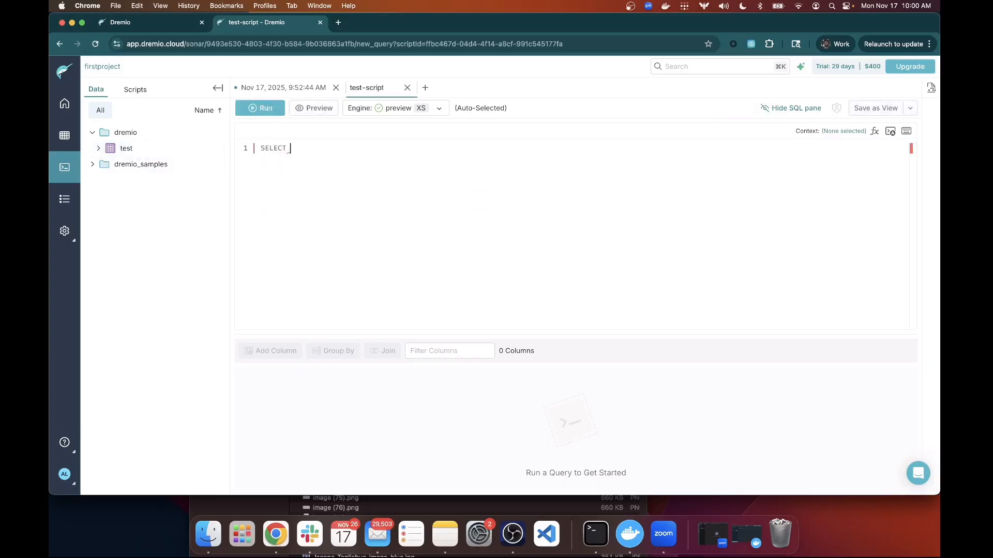
text(* FROM)
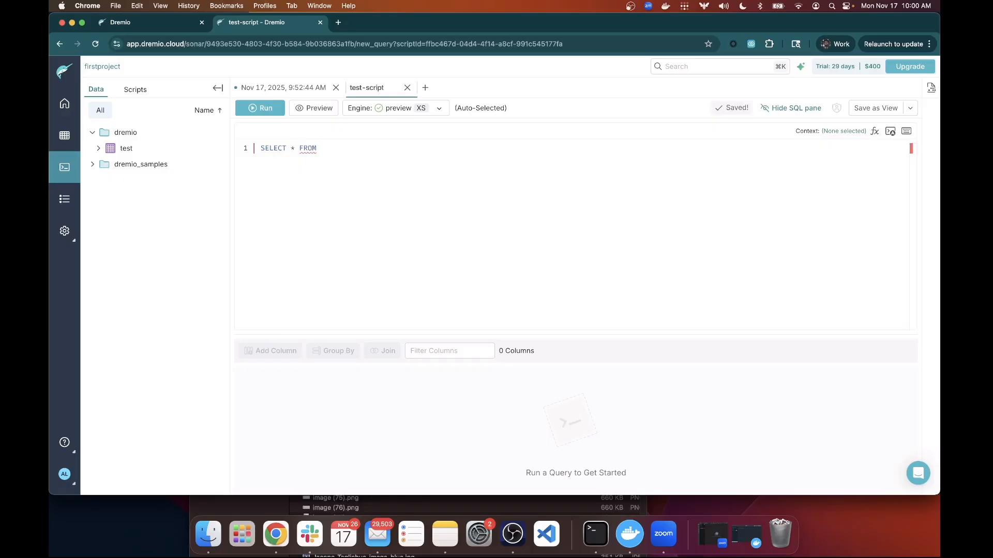
drag(123, 149, 361, 147)
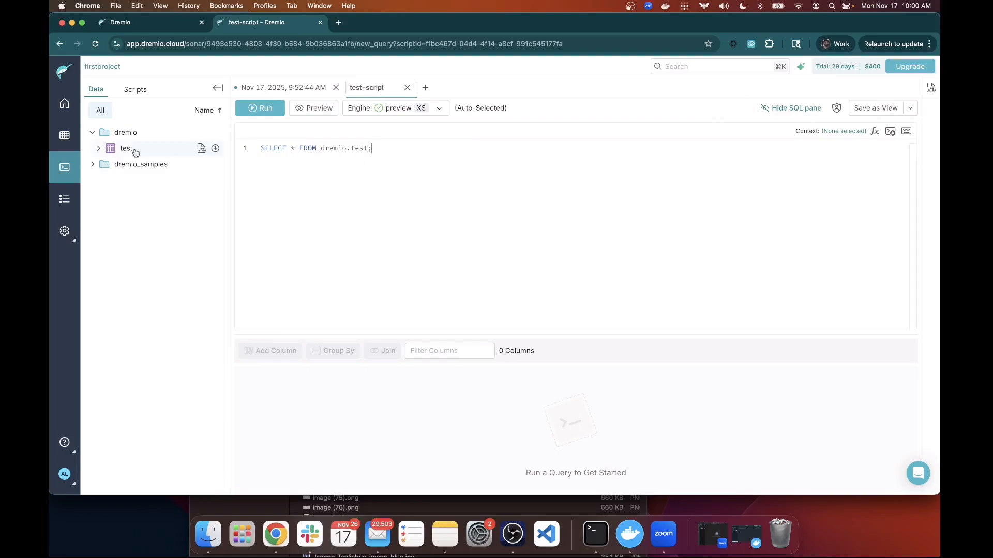
click(98, 148)
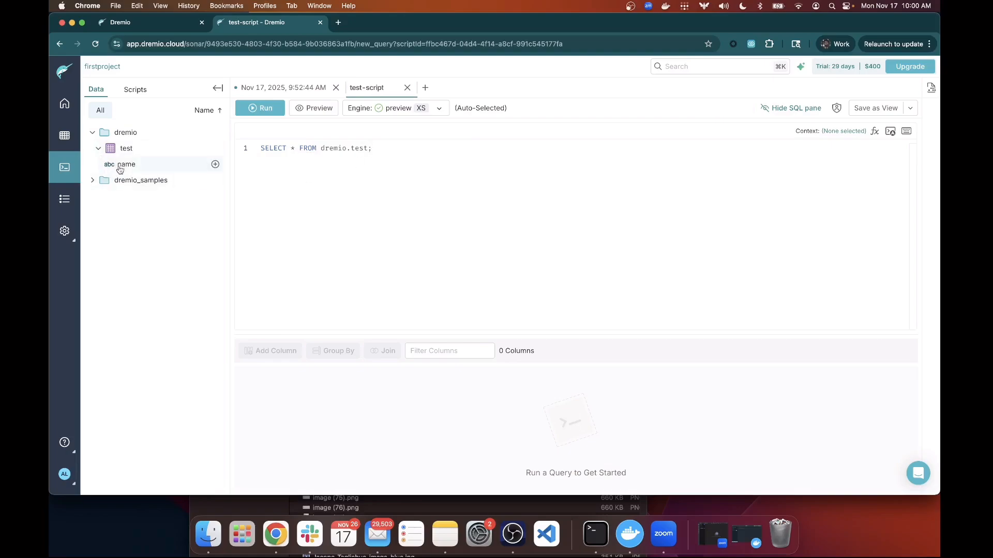
key(BackSpace)
drag(133, 170, 292, 147)
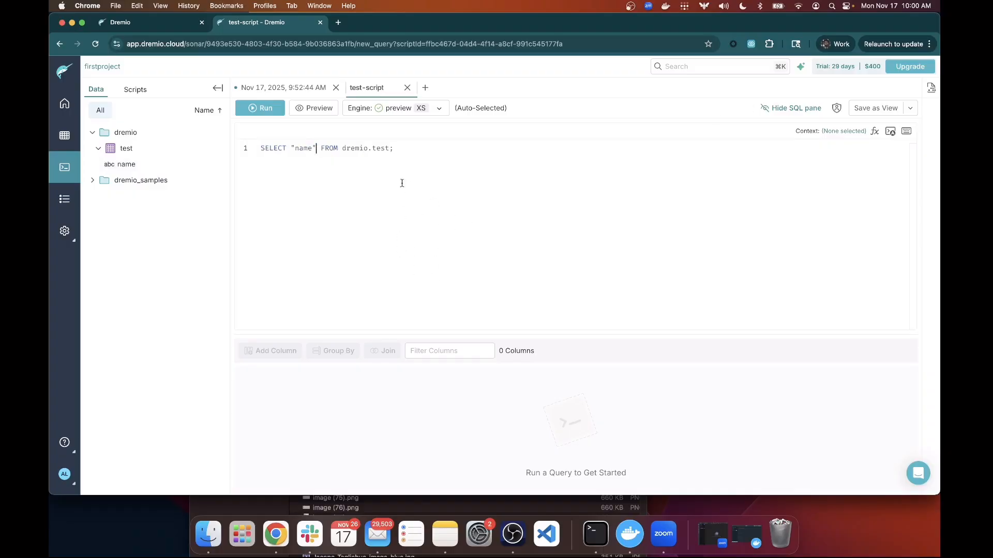
Run the name query, returning one row, then delete it to empty the editor.
key(super+Return)
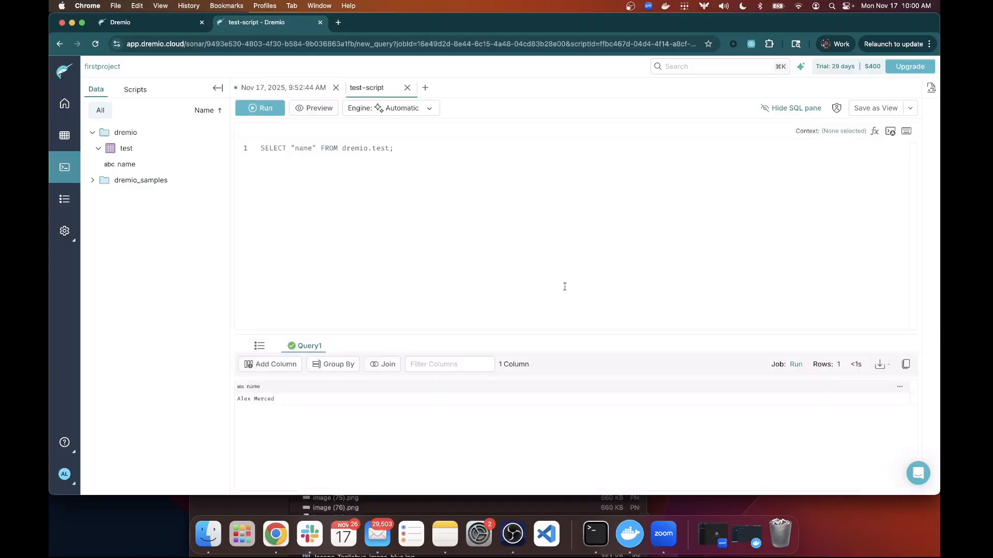
key(super+a)
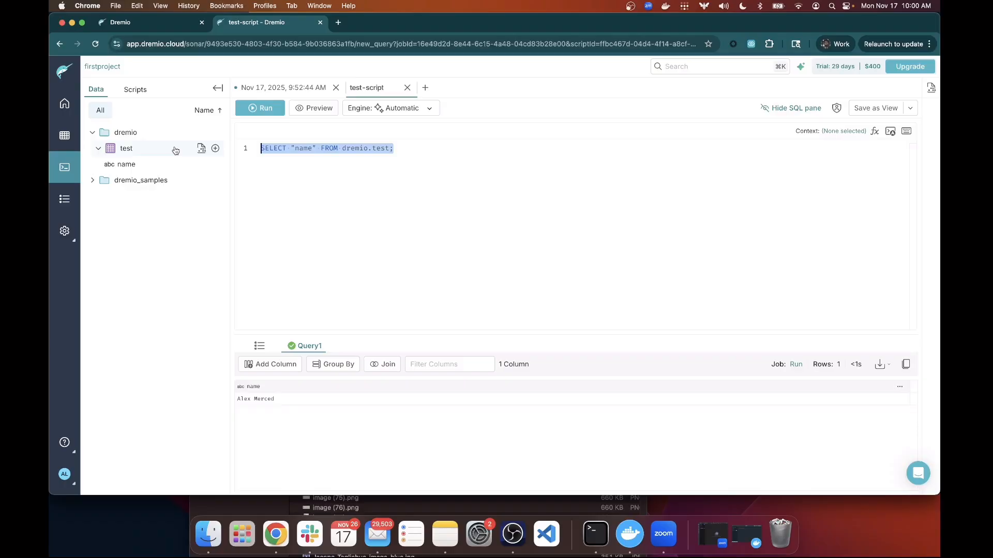
key(BackSpace)
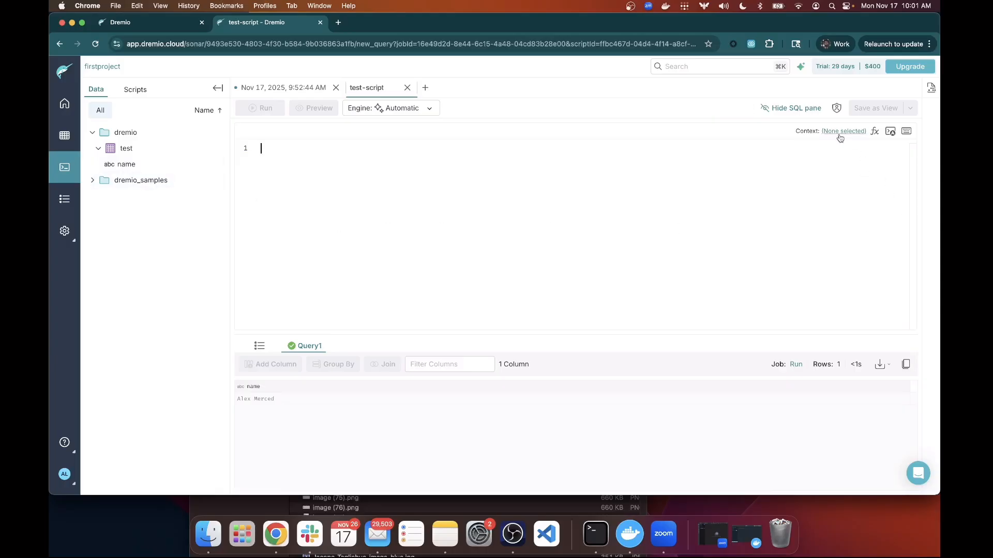
Set the query context to the dremio namespace.
click(856, 133)
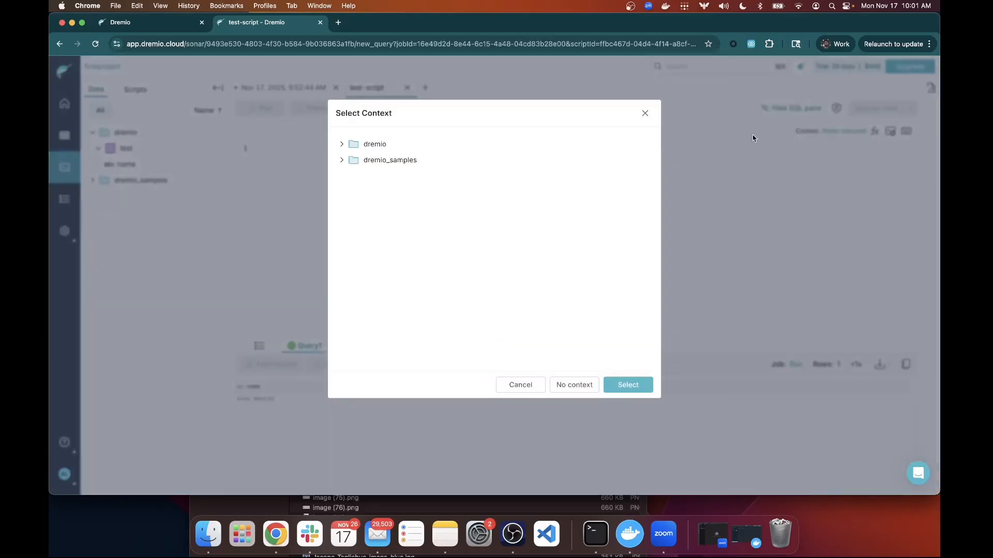
click(341, 145)
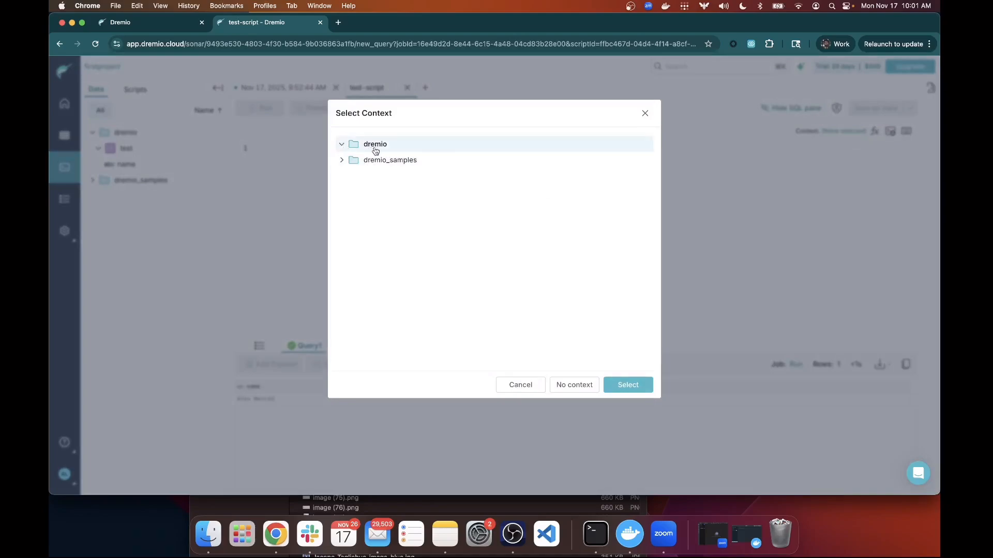
click(613, 389)
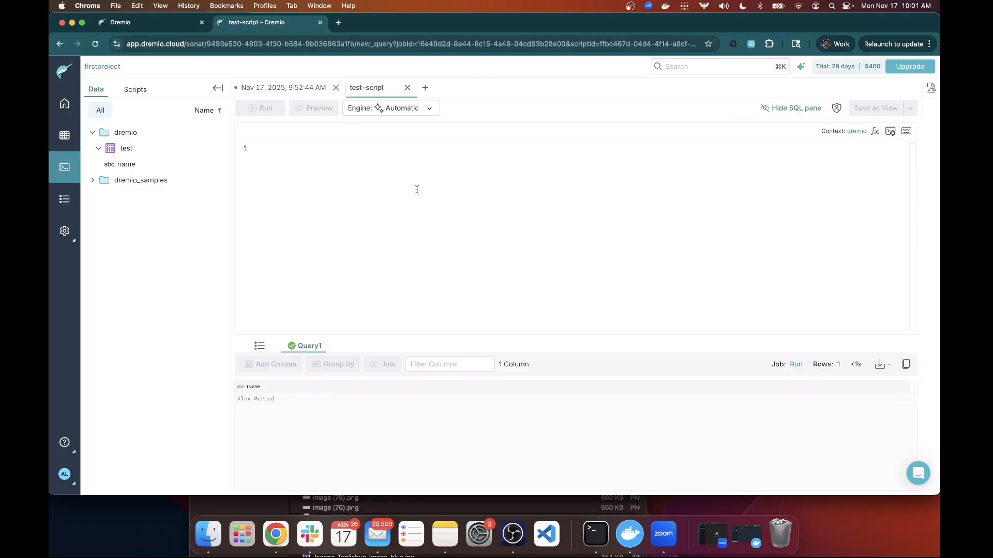
Run SELECT * FROM test; to get the stored row, then return to the homepage.
text(SELECT * FROM)
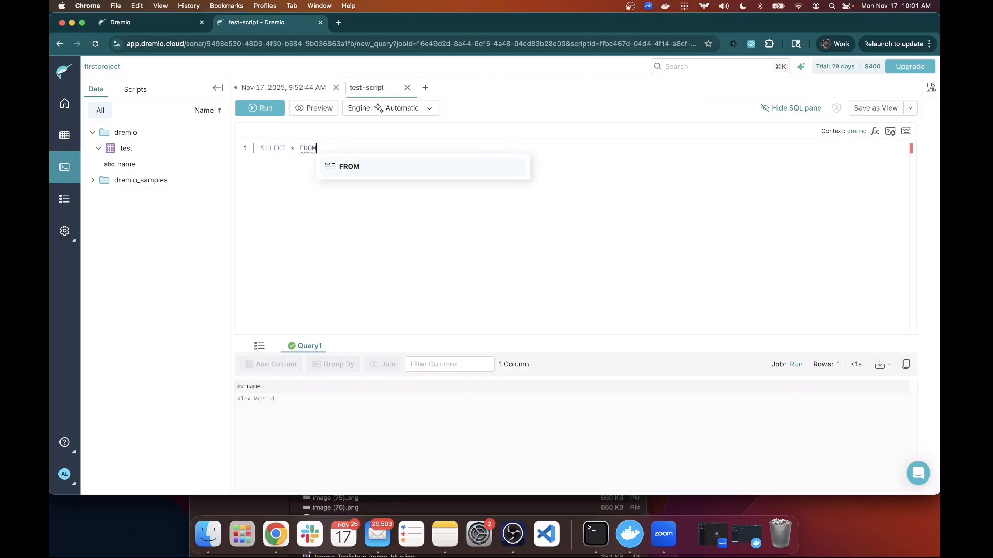
text( test;)
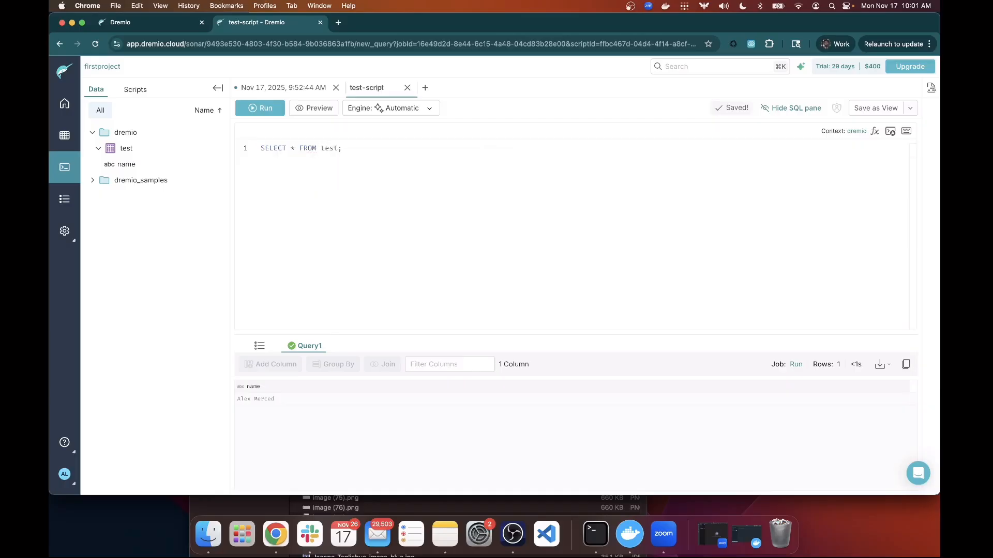
click(273, 115)
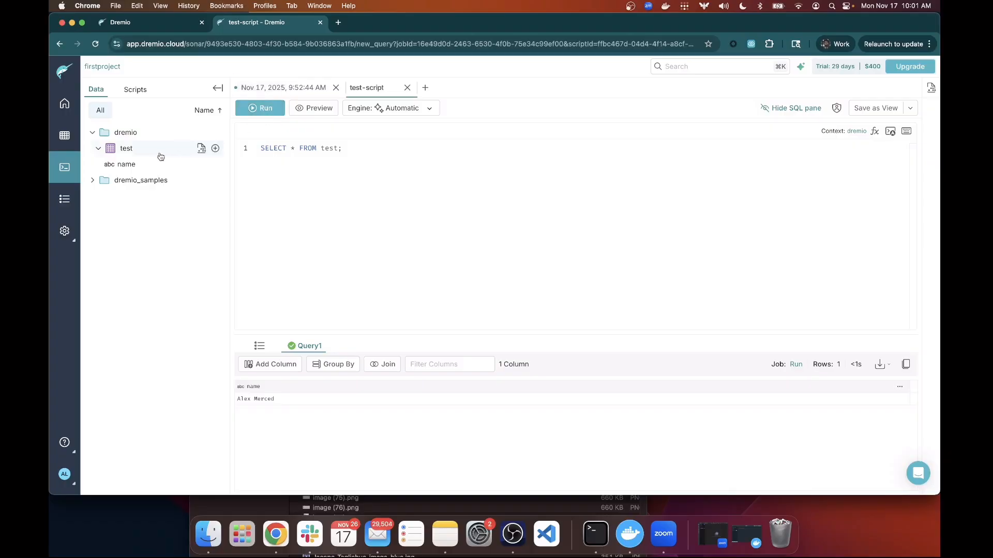
click(65, 108)
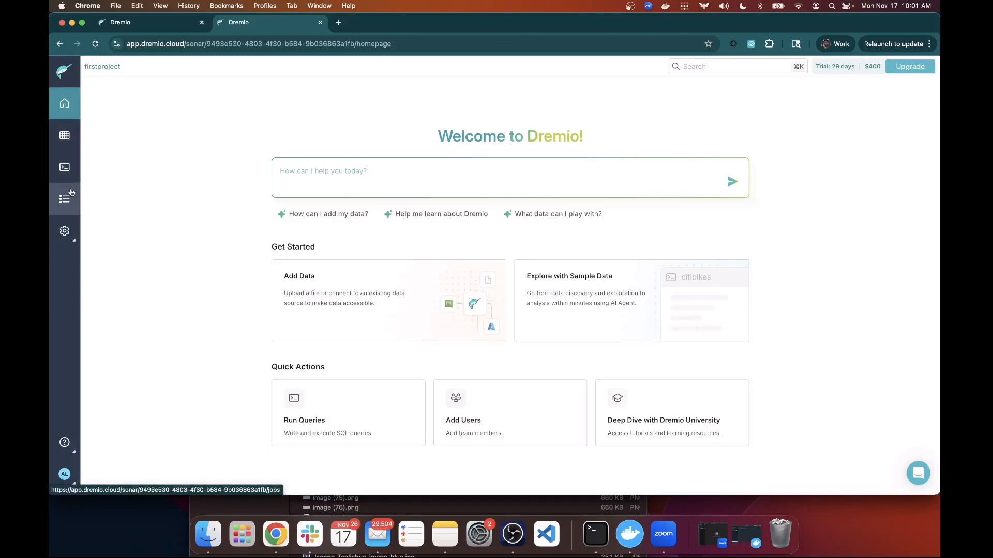
Open firstproject's Project settings overview and highlight its name, storage bucket, JDBC string and MCP endpoint.
mouse_move(68, 236)
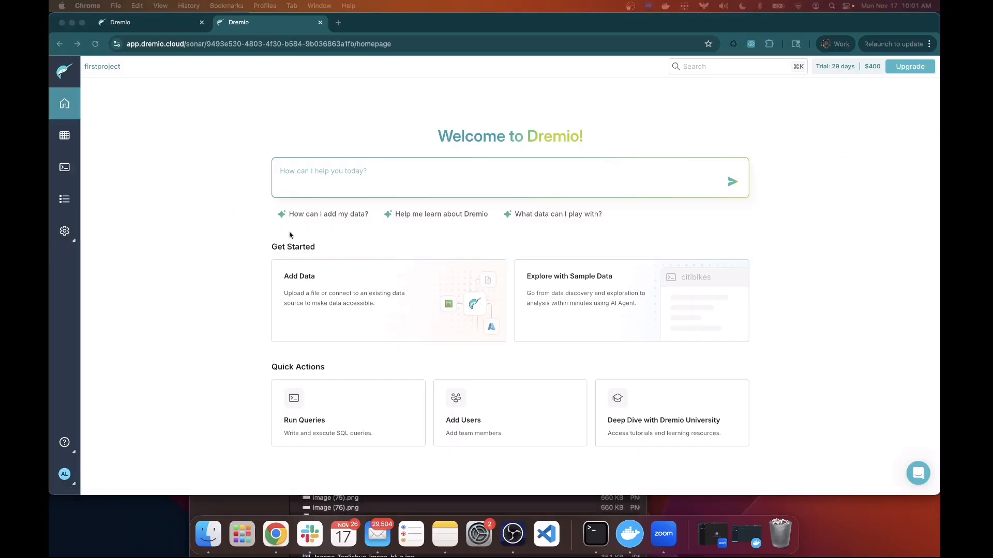
click(56, 231)
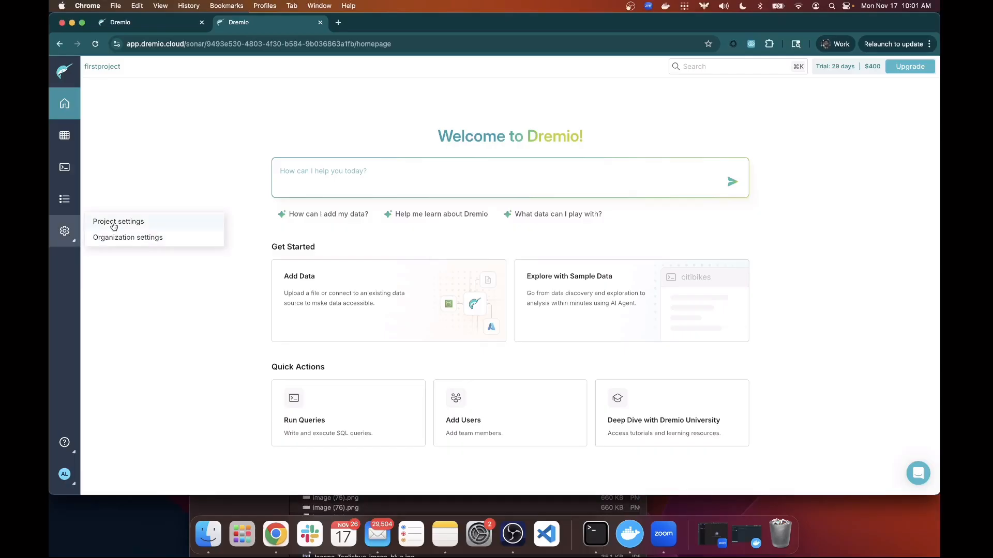
click(111, 224)
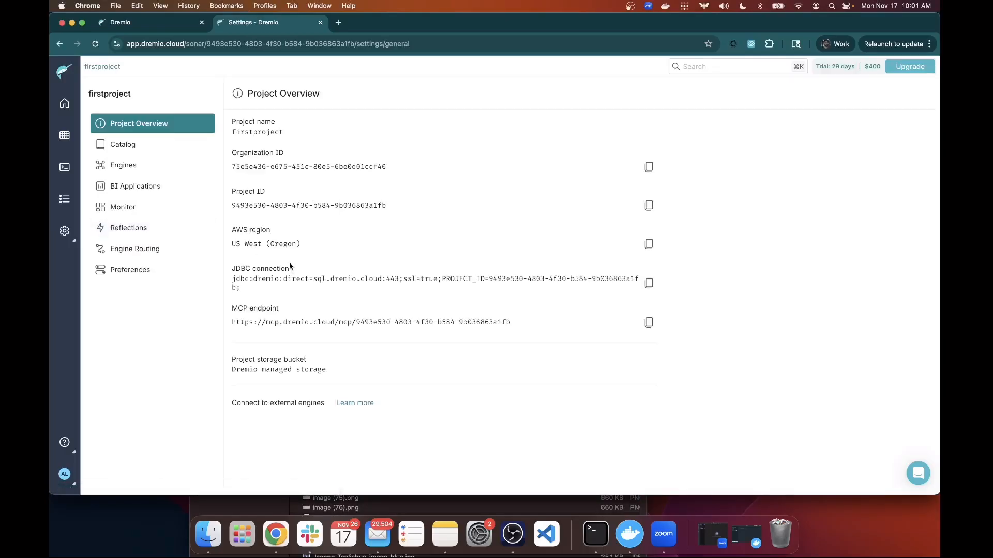
double_click(281, 134)
drag(339, 371, 228, 375)
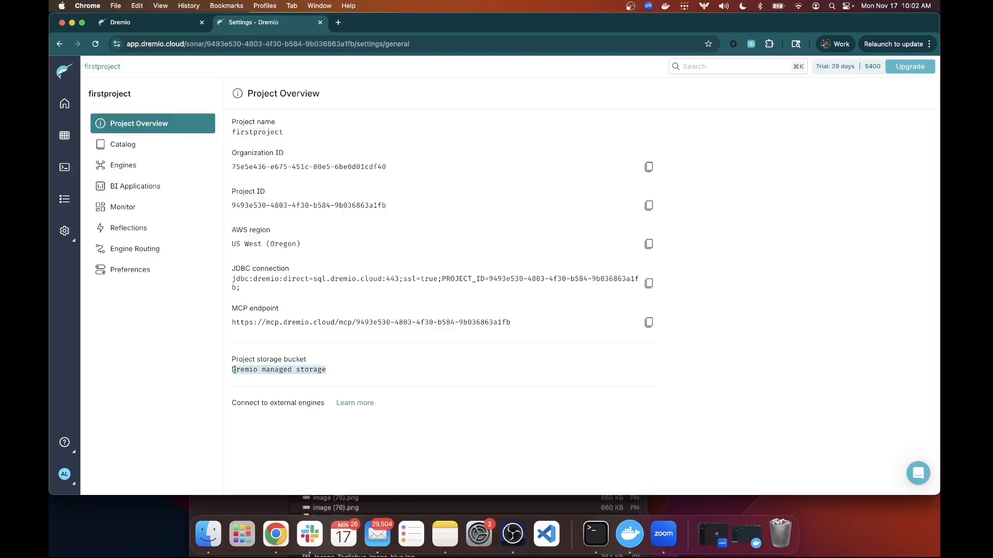
drag(264, 299, 236, 280)
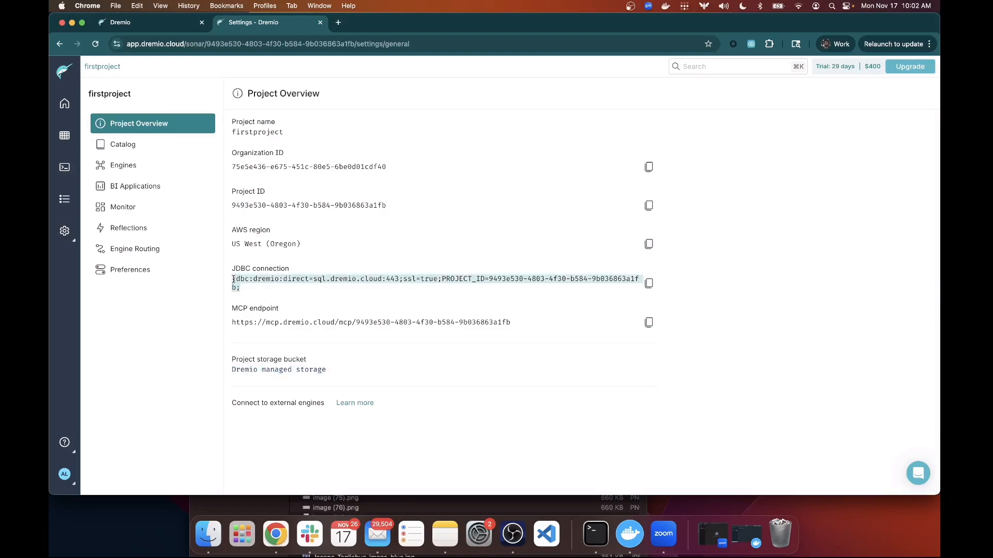
drag(514, 328, 230, 328)
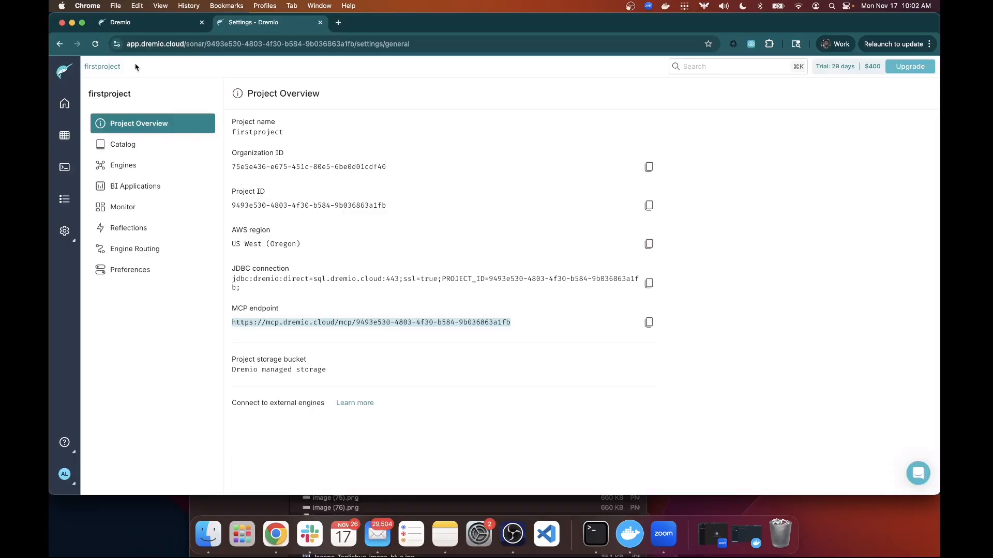
In catalog settings, set dataset discovery to fetch every 1 minute.
click(128, 150)
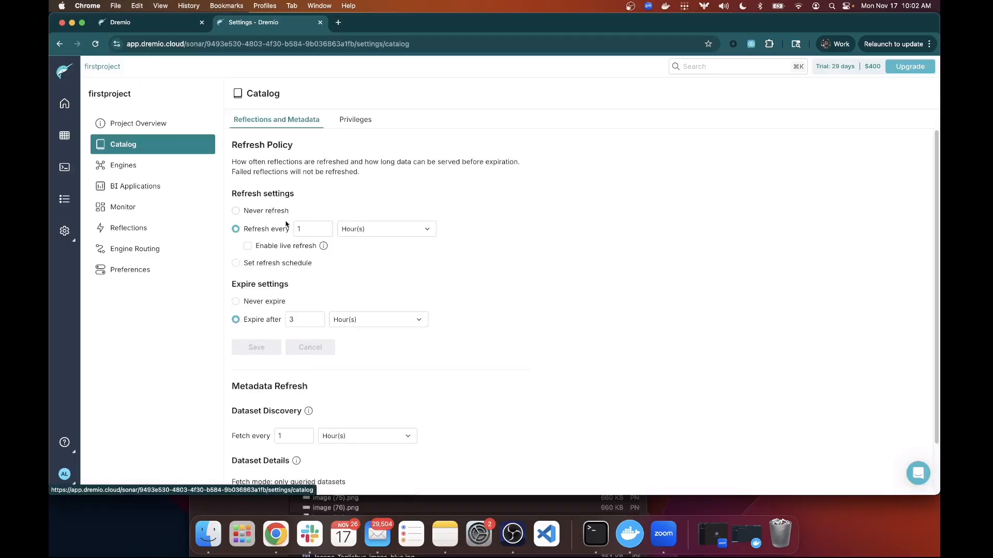
scroll(286, 224, down, 3)
scroll(298, 223, up, 3)
click(392, 233)
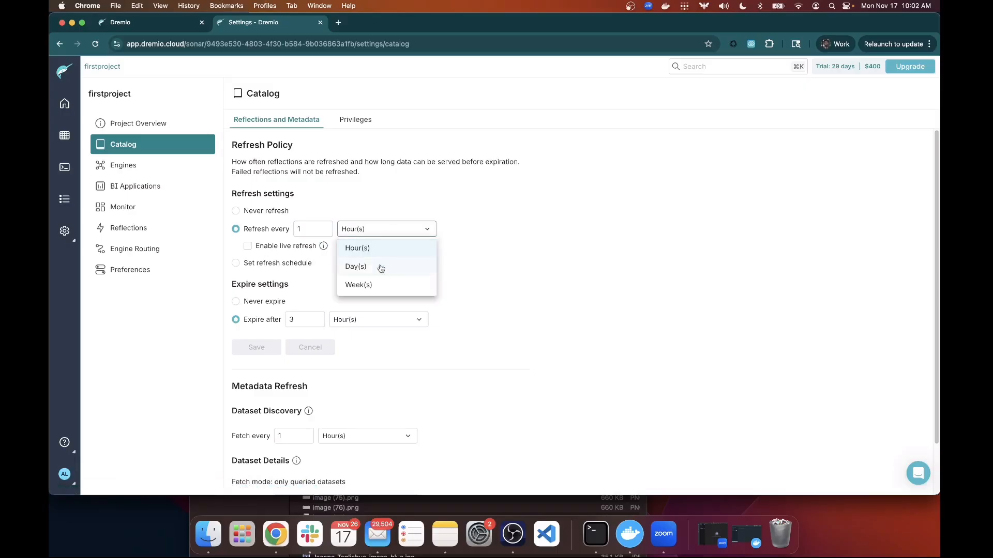
scroll(365, 307, down, 3)
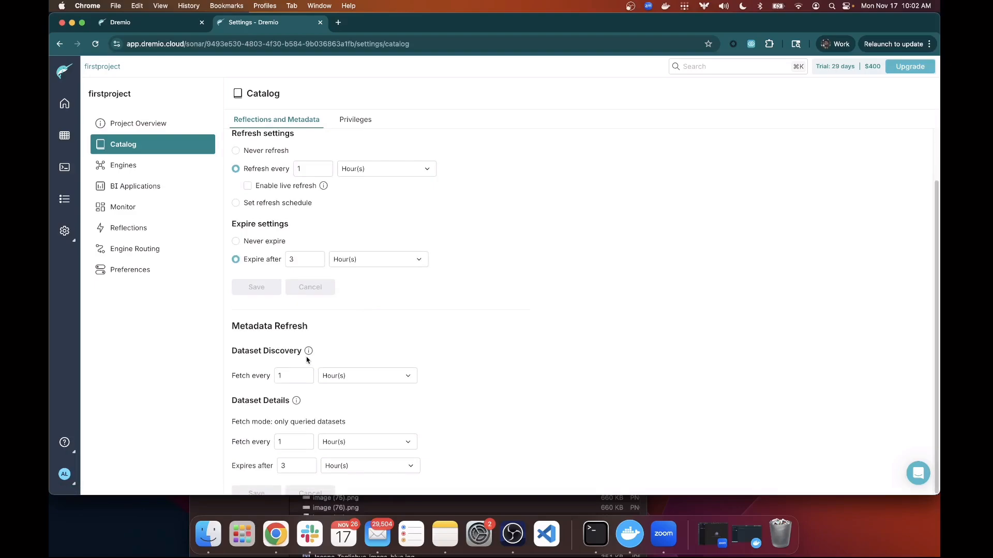
click(345, 380)
click(353, 396)
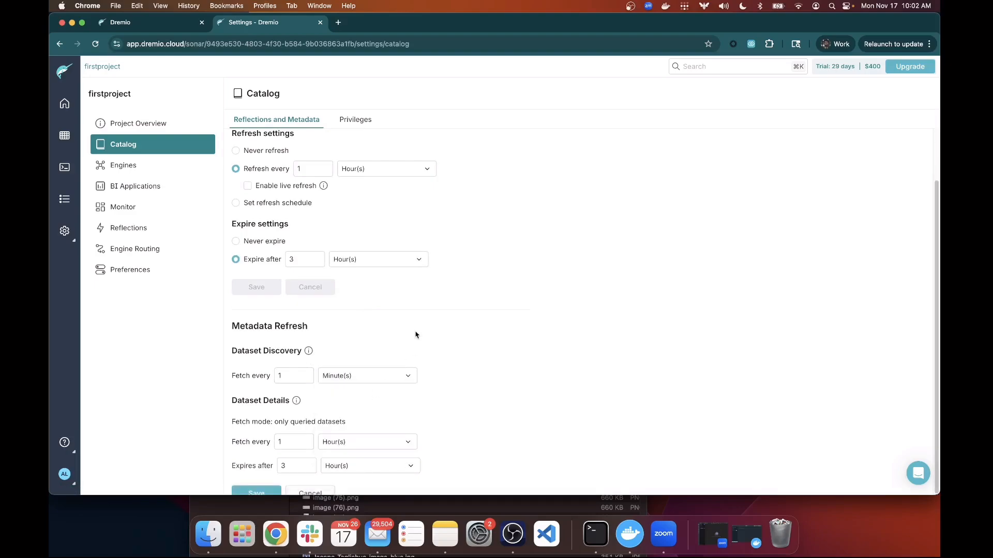
Fetch dataset details every 1 minute, save the refresh policy, and return to the namespaces list.
scroll(405, 336, down, 1)
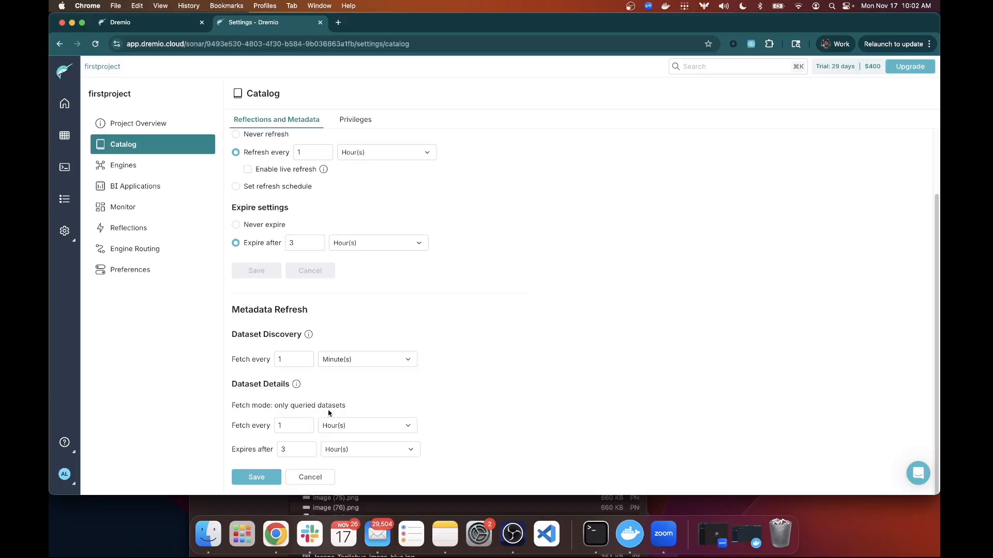
click(351, 428)
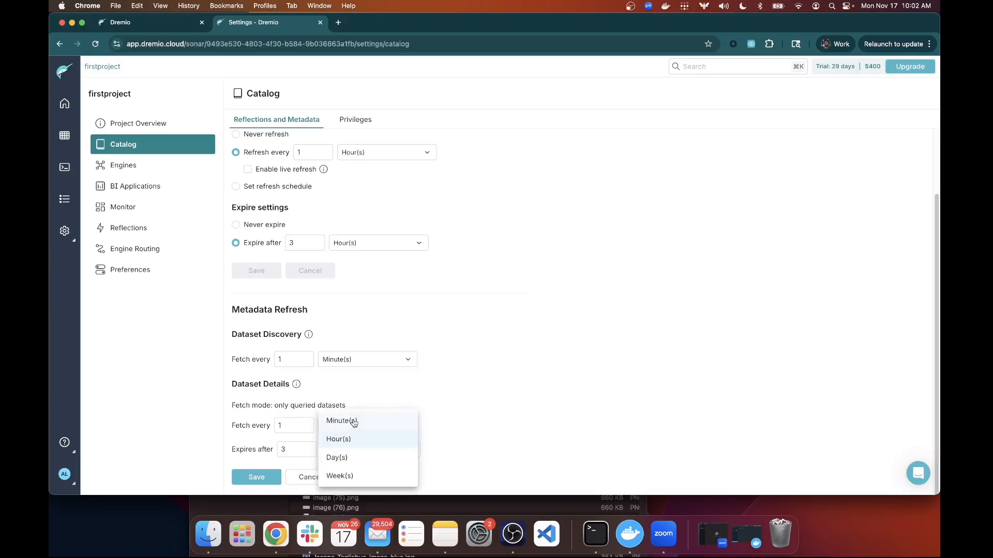
click(352, 424)
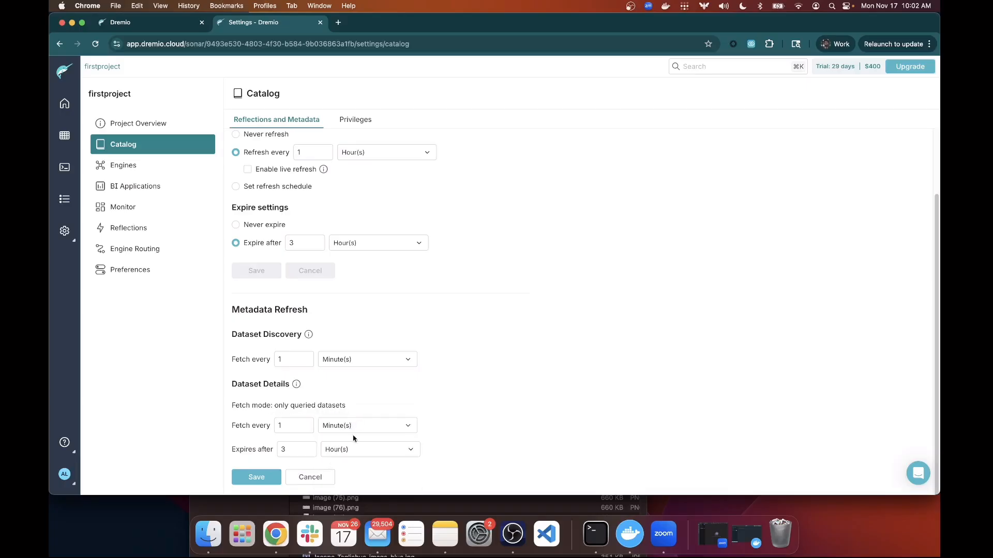
click(273, 480)
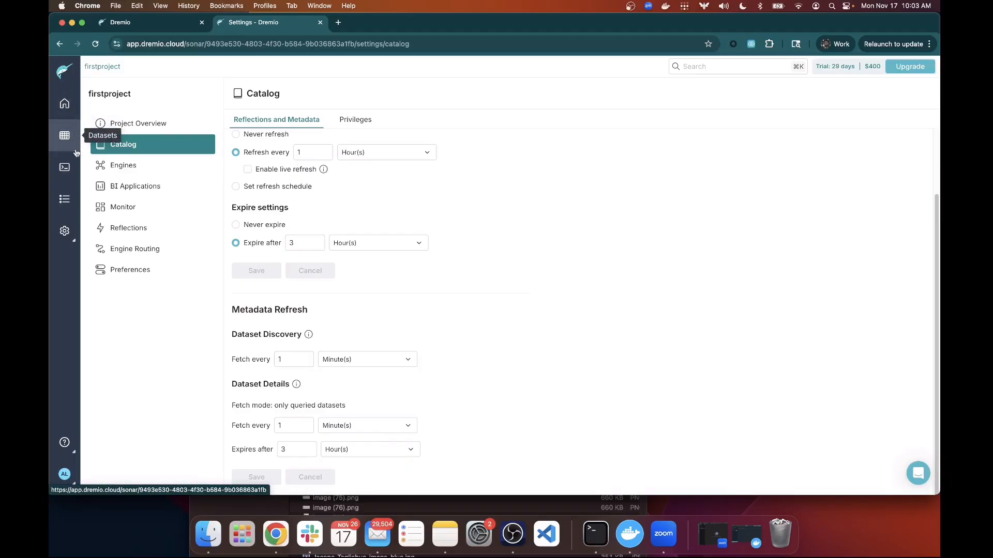
click(67, 106)
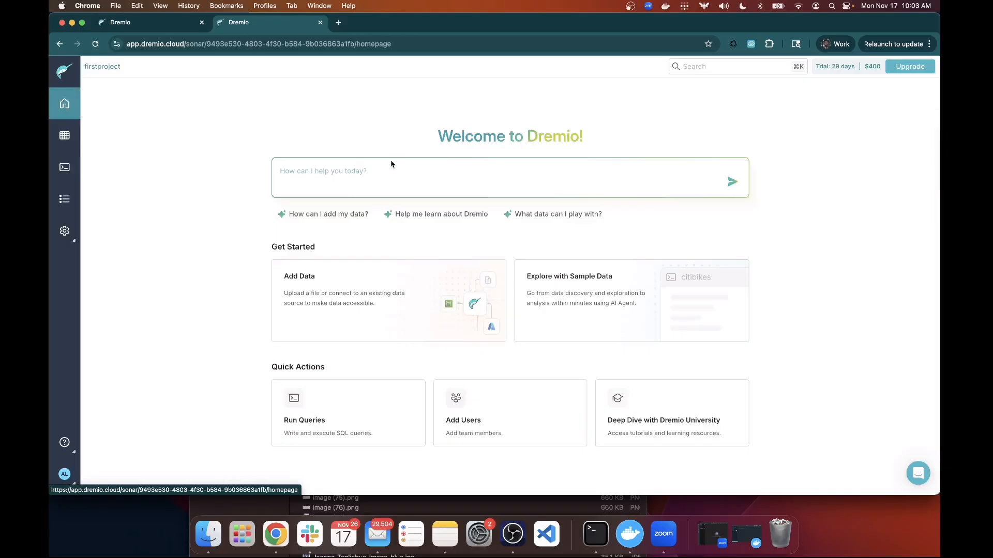
click(71, 141)
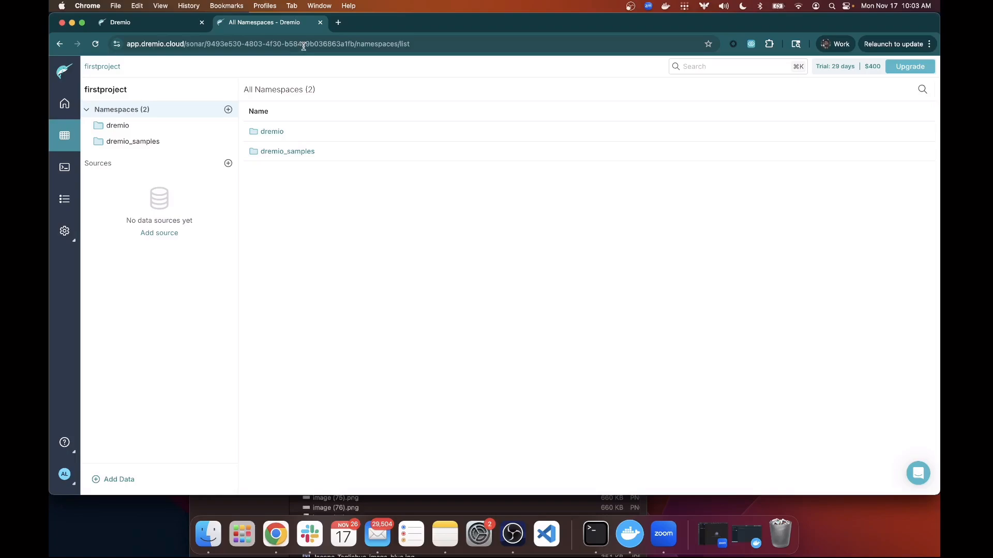
Copy the whole SQL script from gov_example.sql in the workshop repo's industry-examples folder on GitHub.
click(338, 23)
text(work)
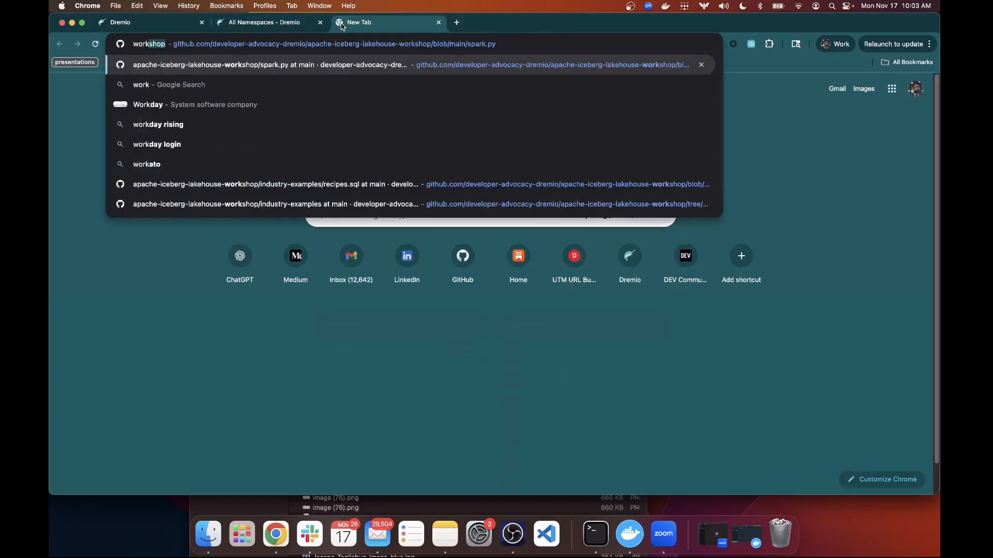
key(Return)
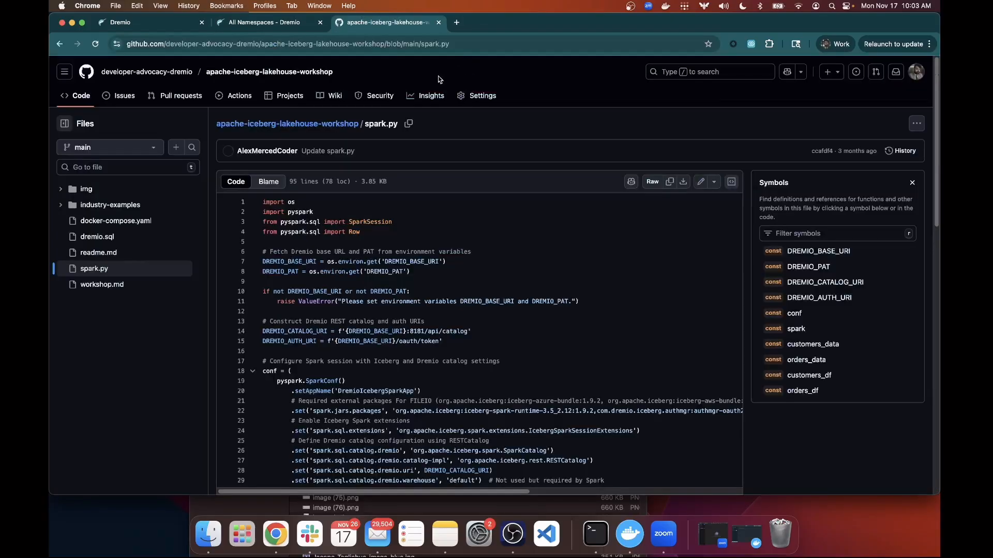
click(123, 207)
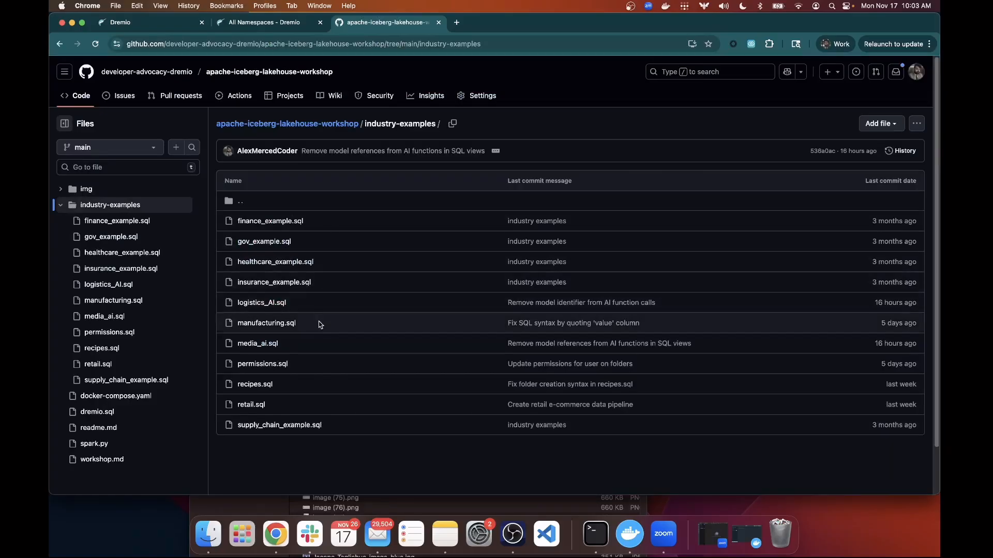
click(279, 242)
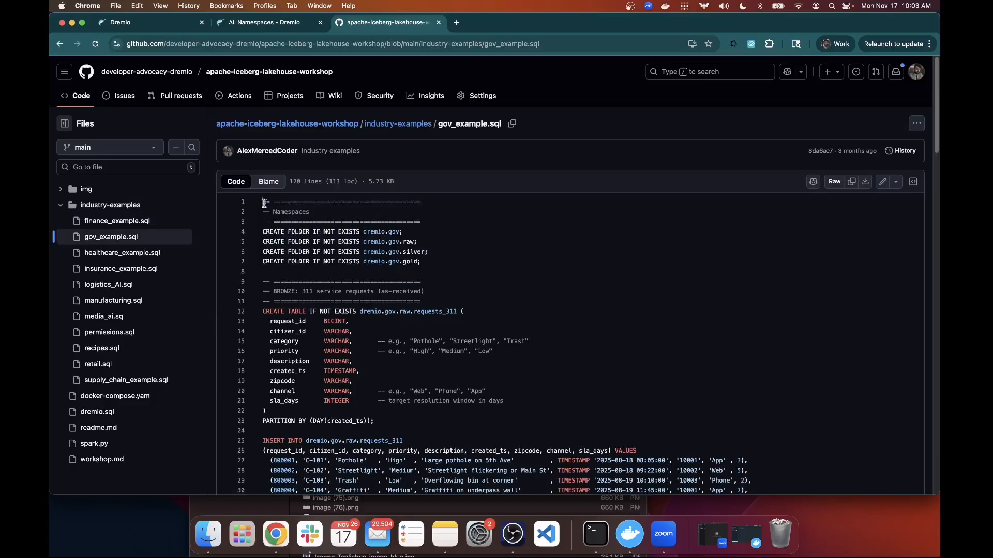
drag(264, 203, 499, 461)
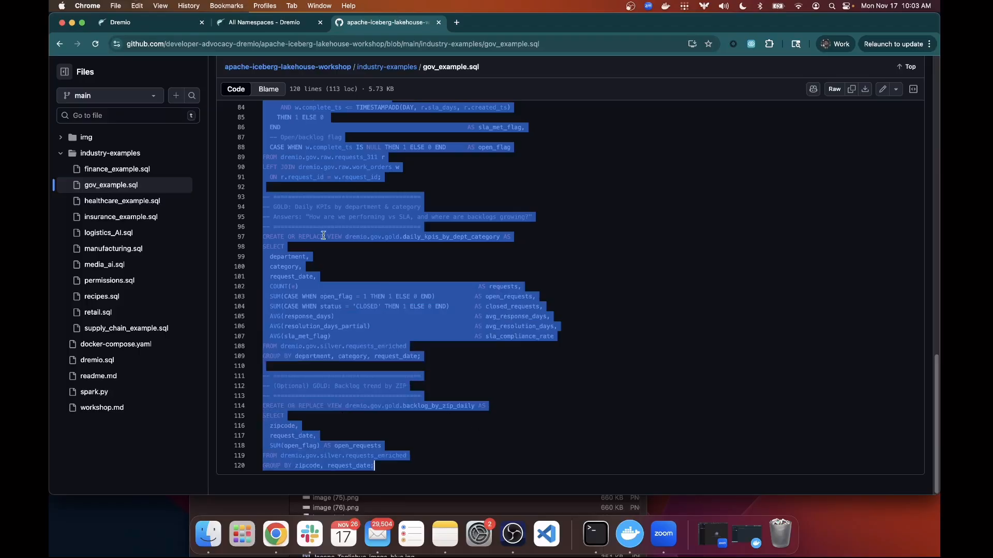
click(244, 27)
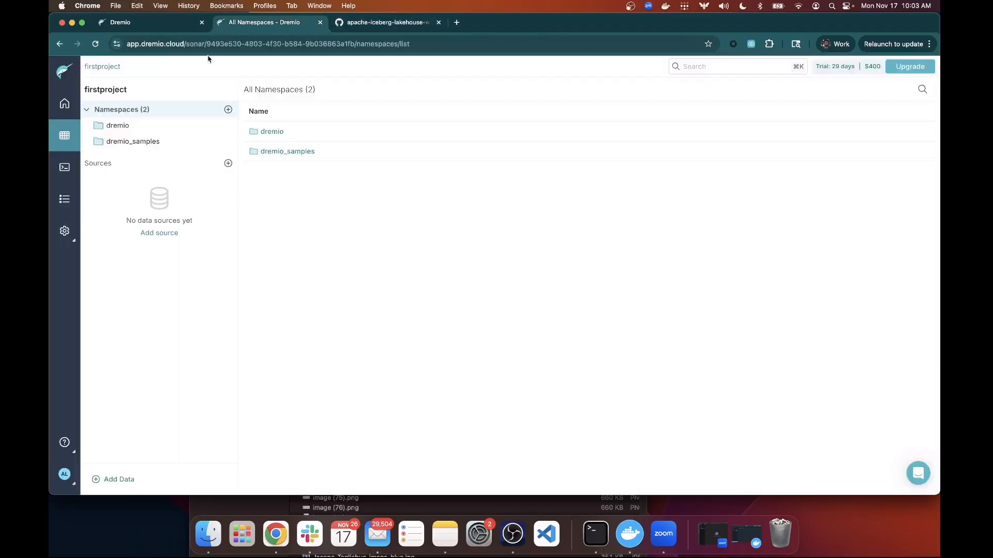
Replace SELECT * FROM test; in the test-script with the copied gov script and run it.
click(64, 167)
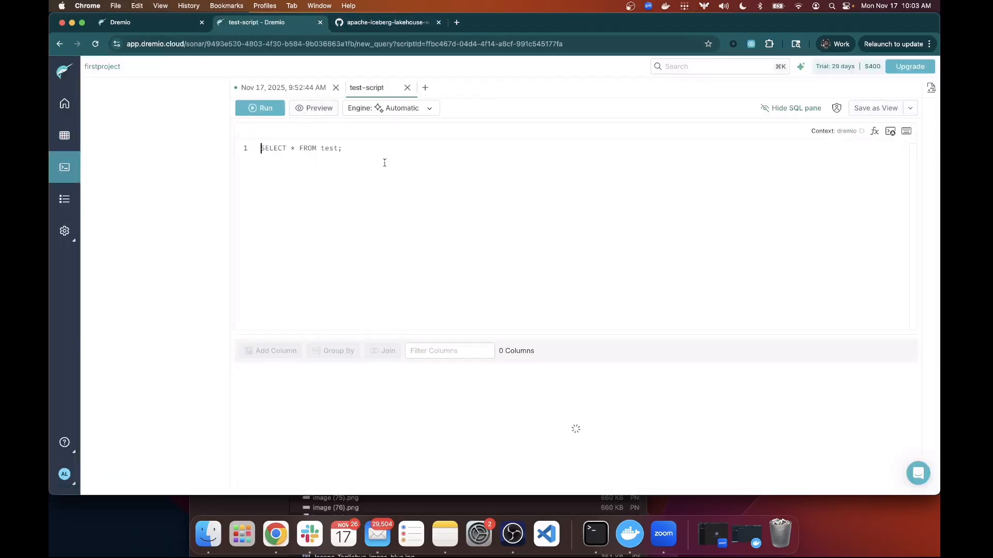
drag(342, 149, 215, 150)
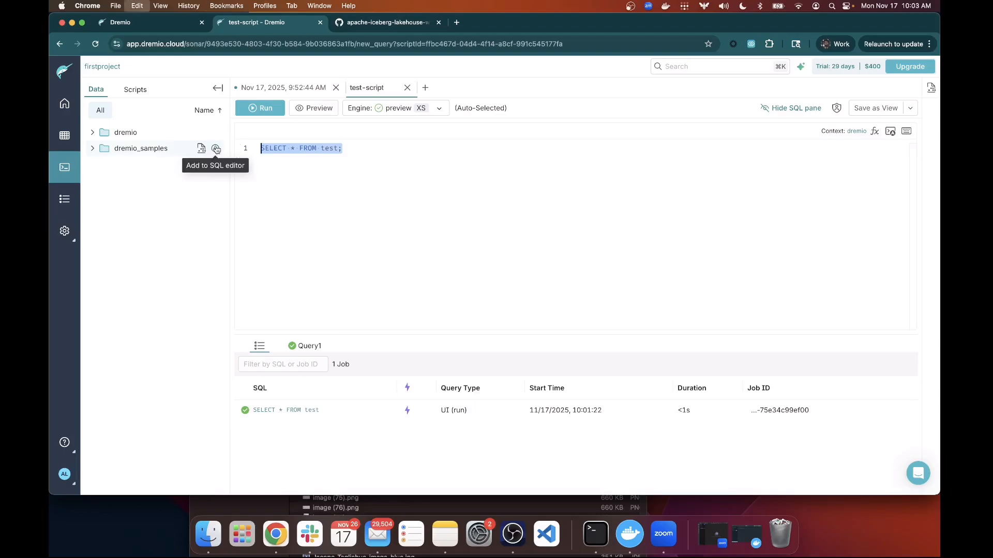
key(super+v)
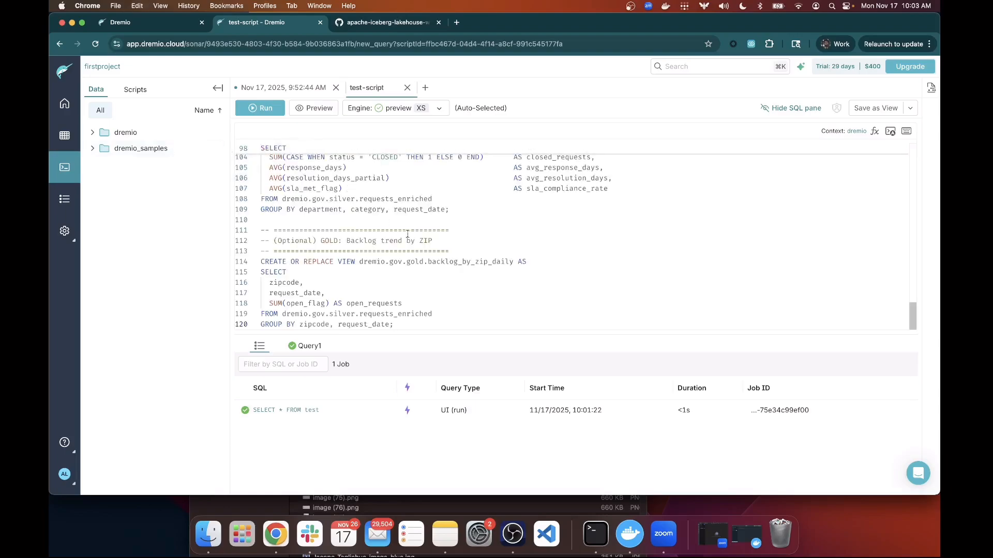
scroll(408, 222, up, 20)
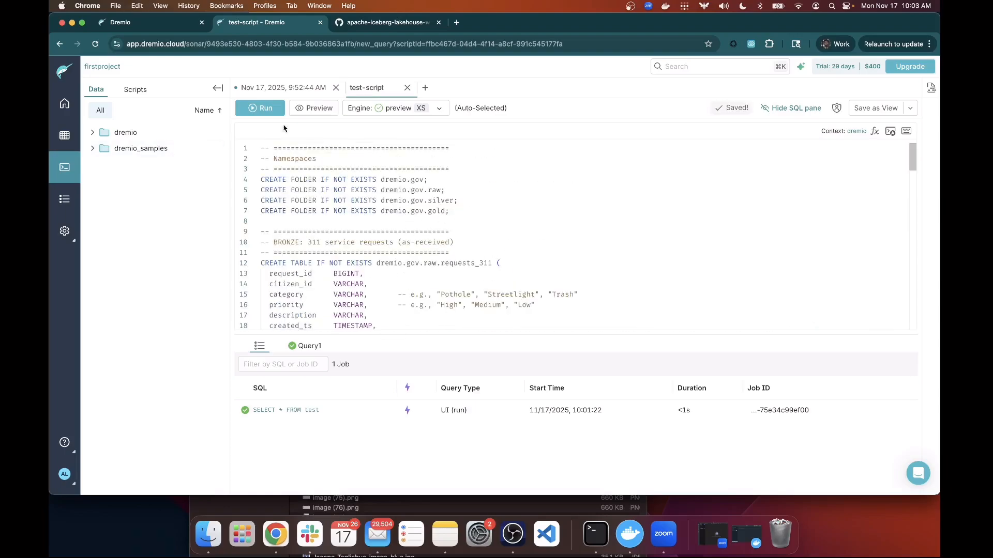
click(262, 109)
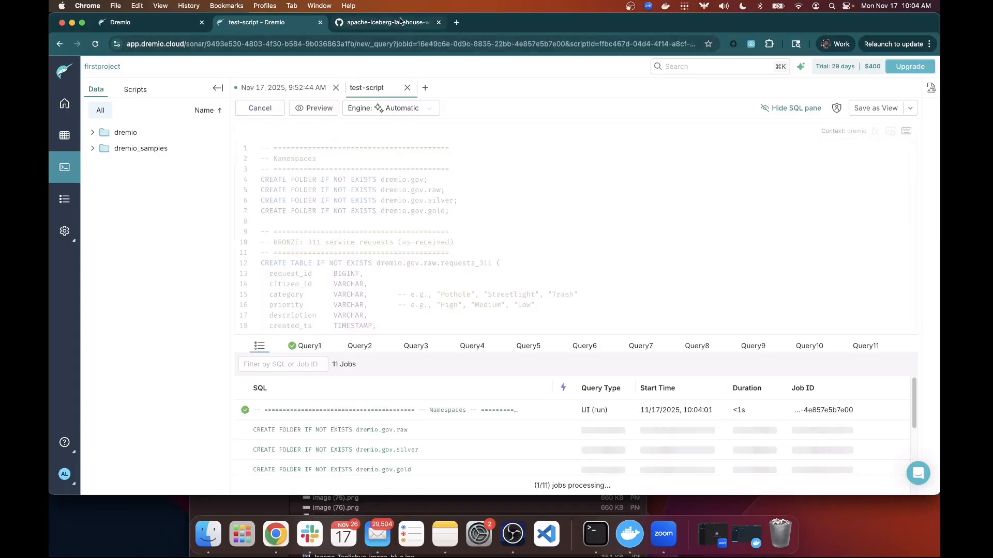
click(387, 23)
click(363, 189)
scroll(394, 194, up, 15)
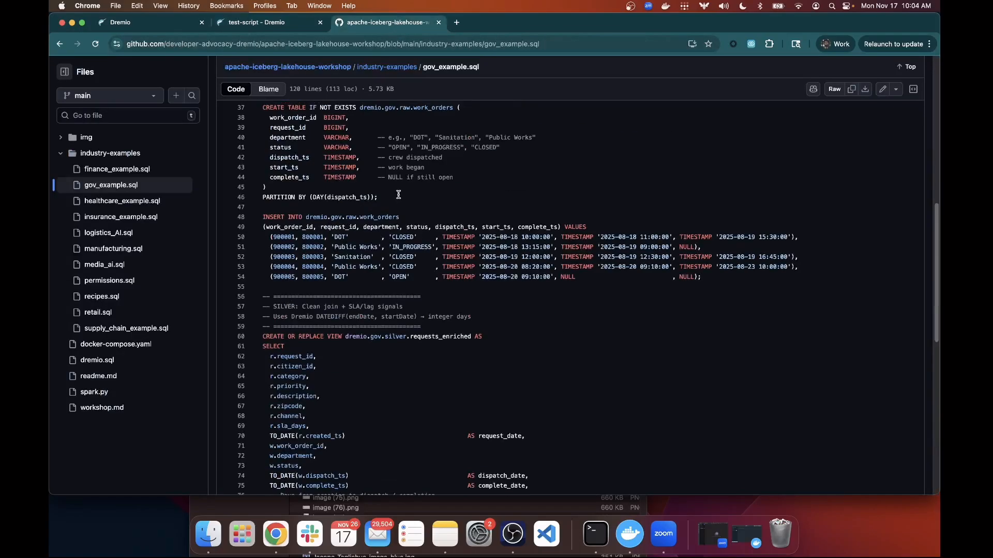
drag(434, 262, 273, 242)
drag(403, 231, 264, 233)
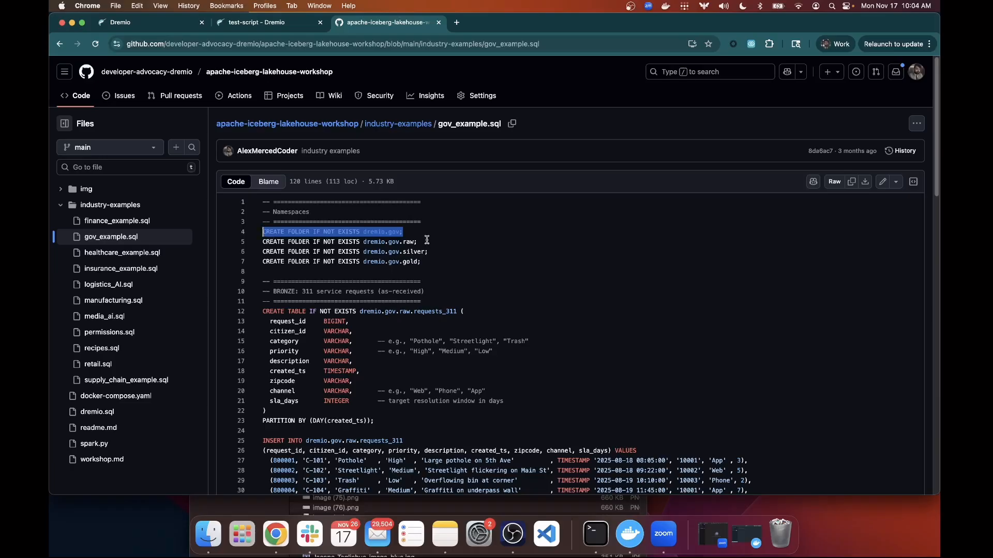
drag(428, 263, 260, 244)
scroll(432, 243, down, 5)
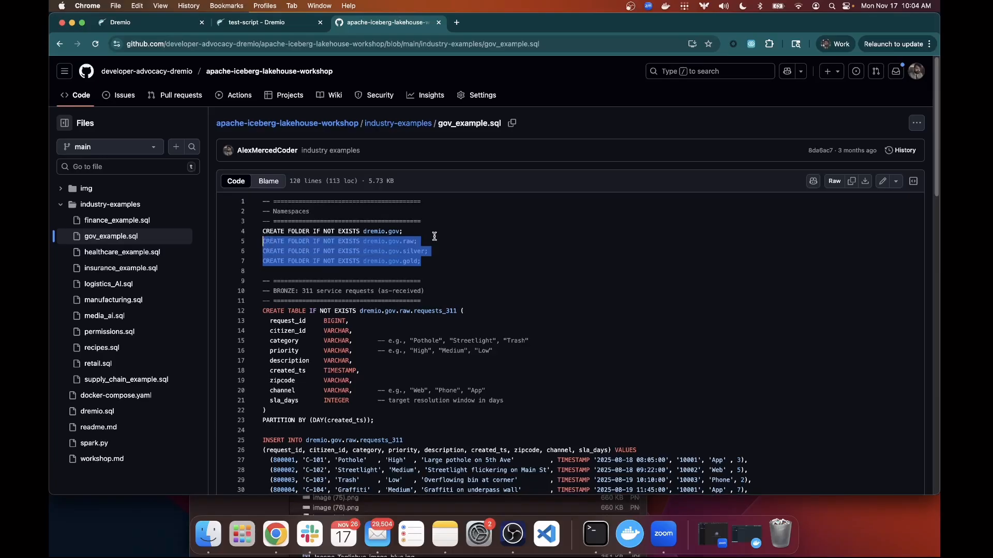
scroll(366, 338, up, 4)
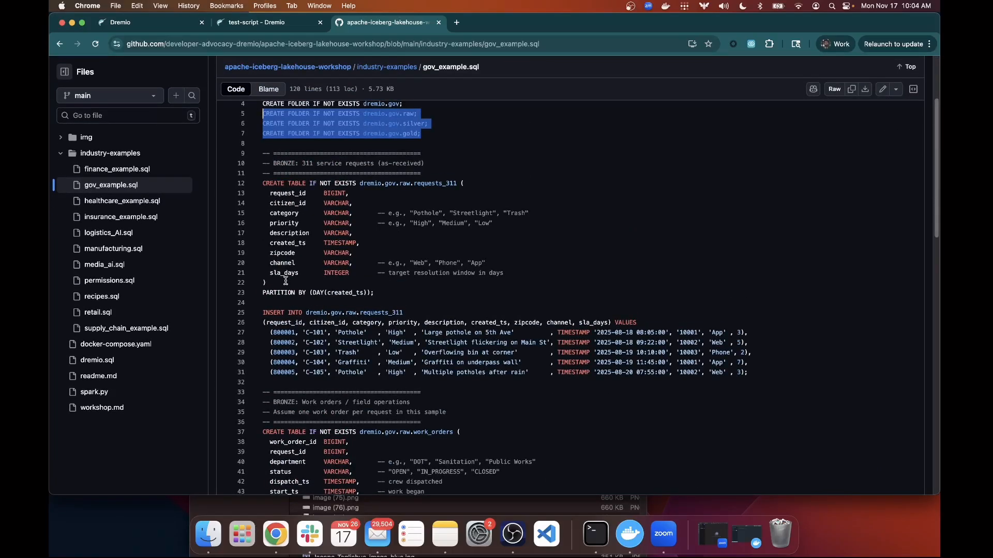
drag(284, 282, 240, 182)
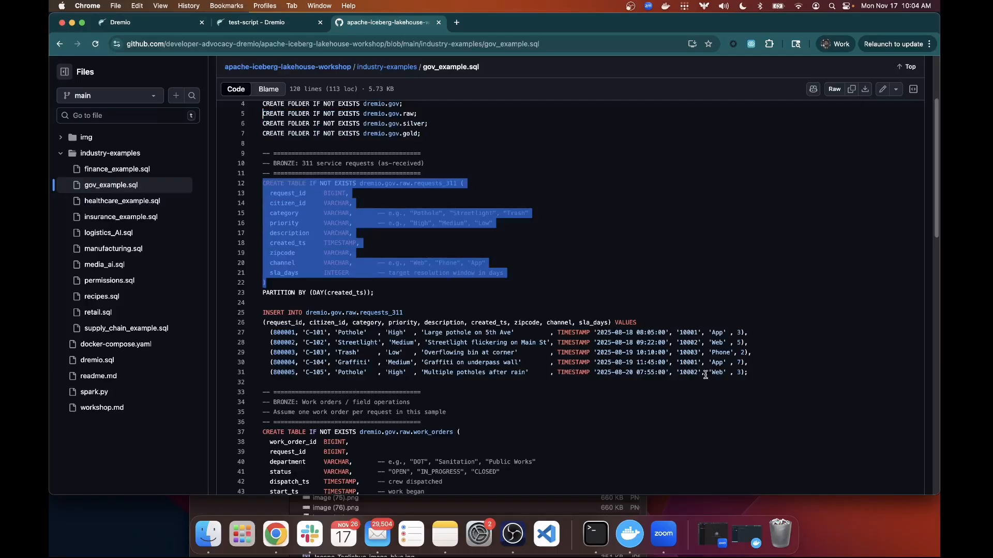
drag(752, 372, 216, 321)
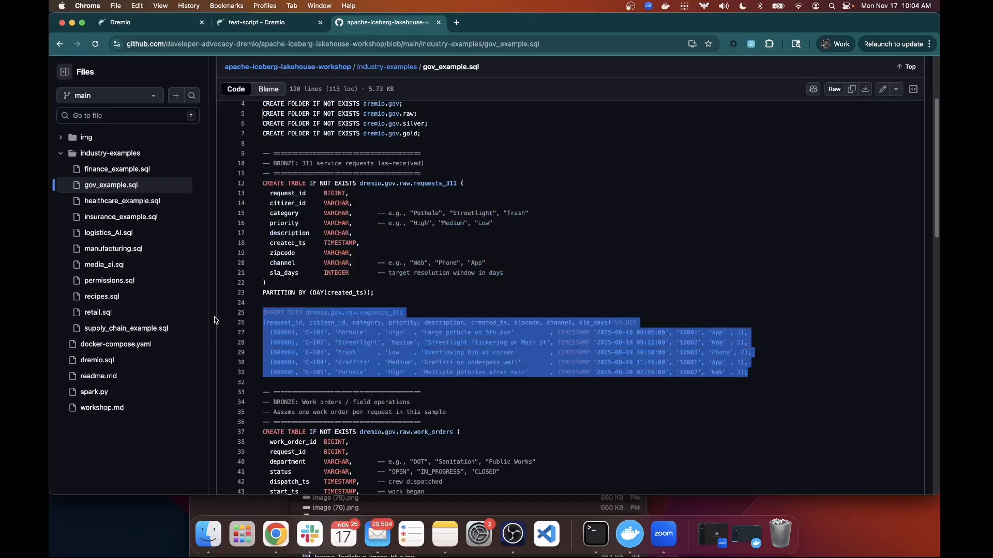
scroll(519, 374, down, 3)
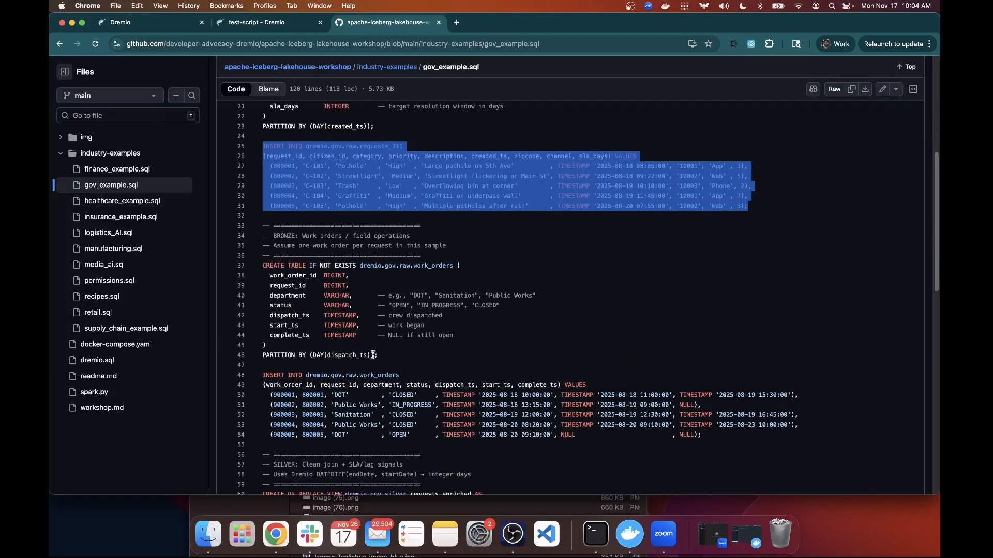
drag(389, 356, 247, 269)
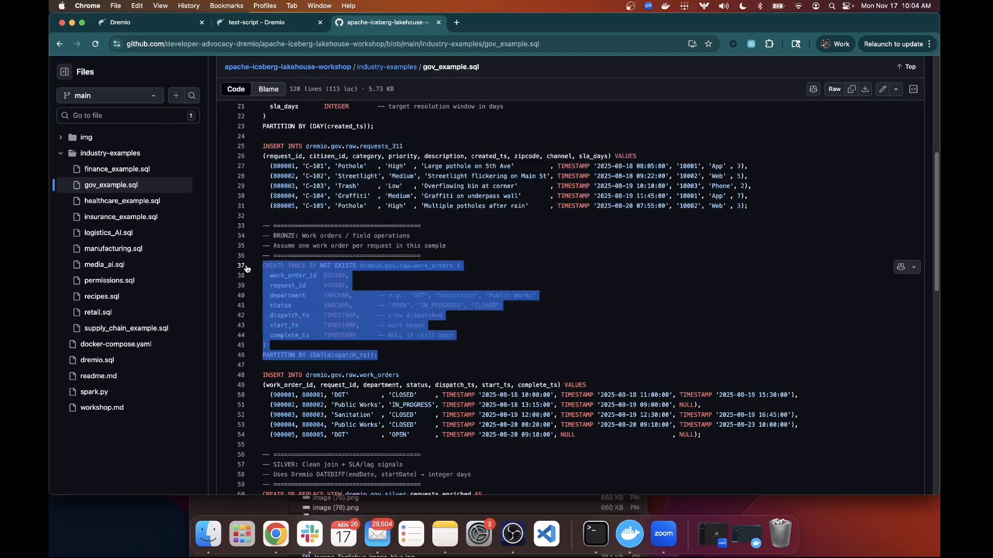
scroll(517, 311, down, 1)
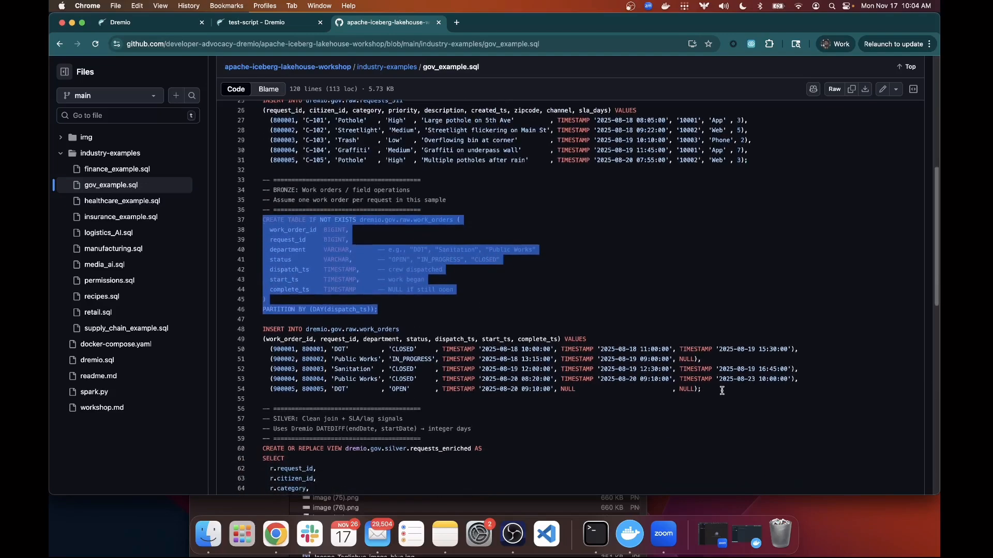
drag(721, 389, 251, 333)
scroll(638, 337, down, 3)
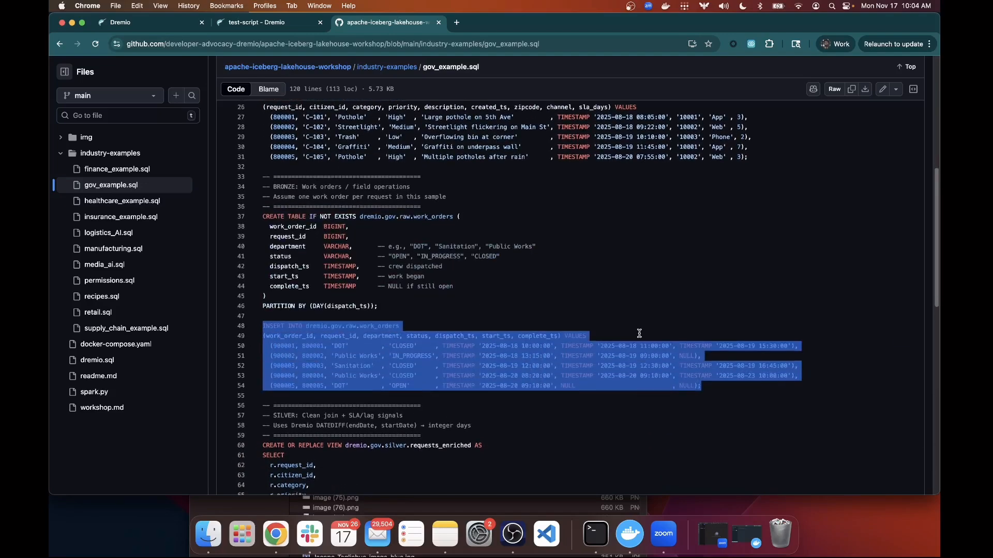
scroll(583, 332, down, 3)
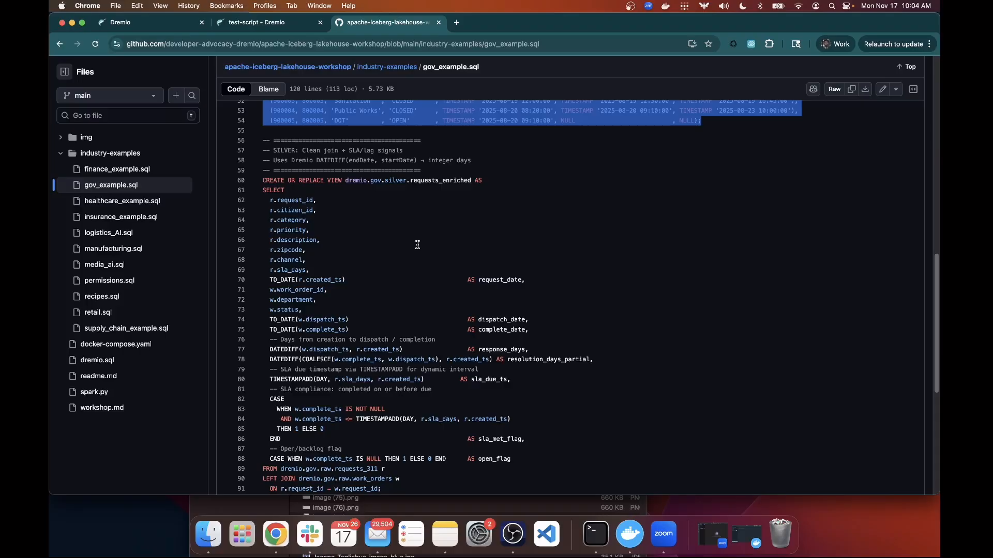
scroll(422, 218, up, 3)
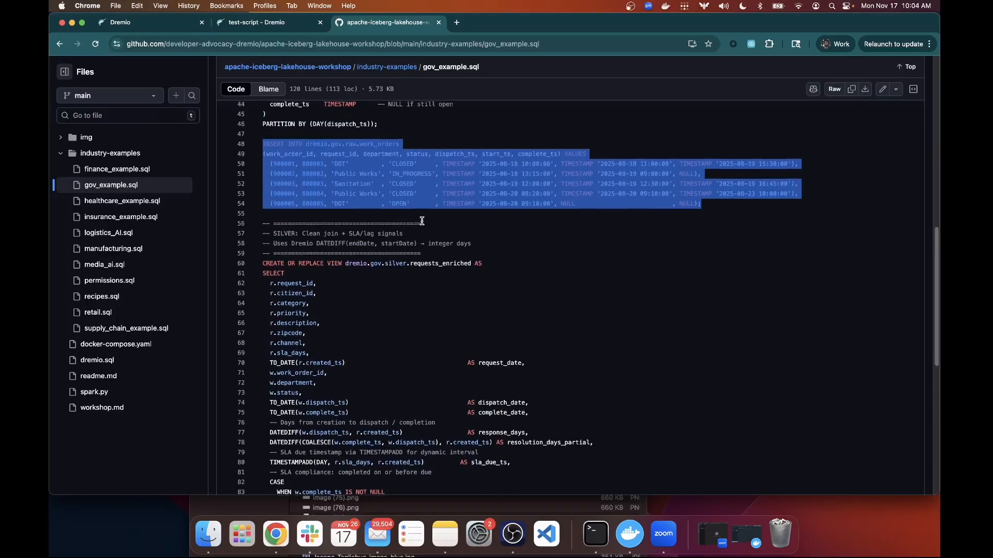
scroll(421, 220, up, 10)
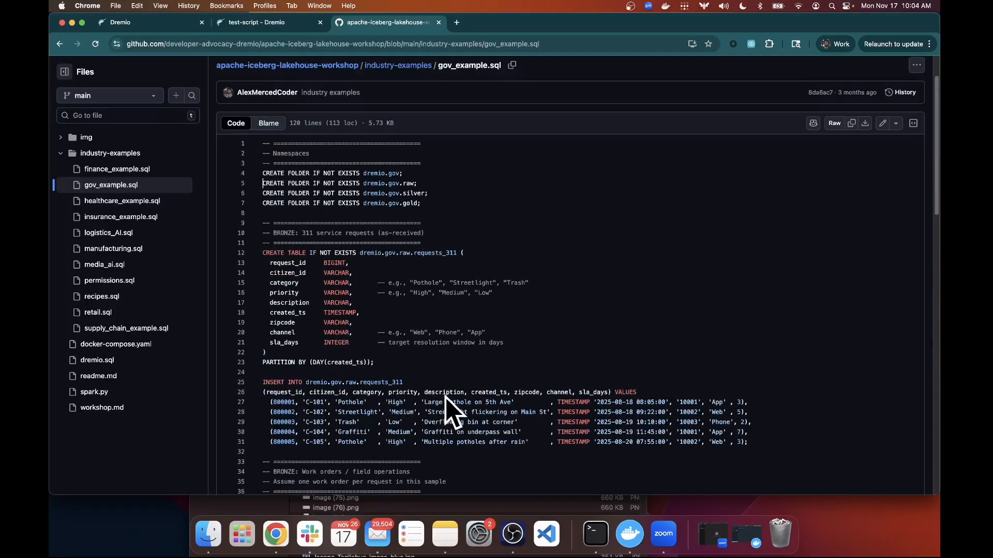
scroll(446, 400, down, 6)
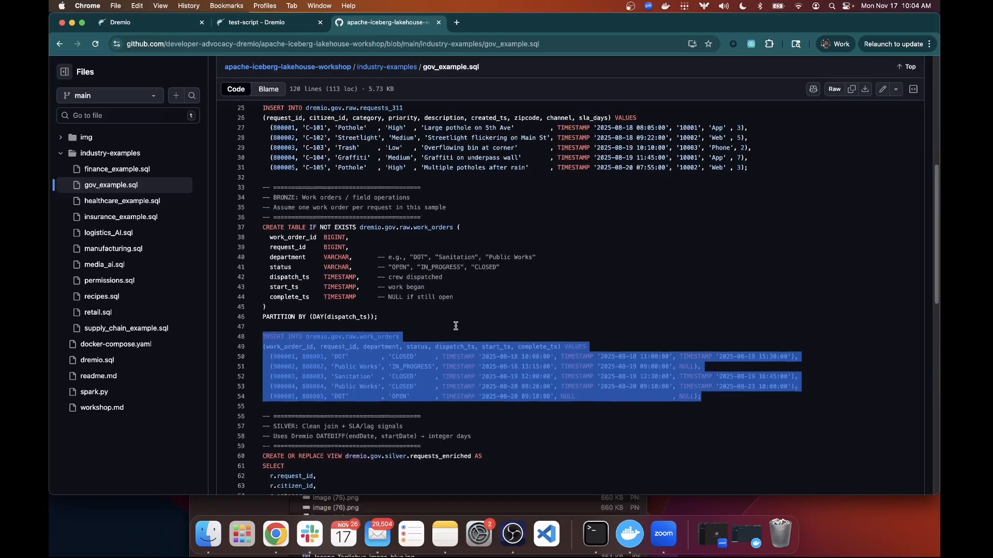
scroll(455, 326, down, 1)
click(412, 203)
scroll(421, 290, down, 2)
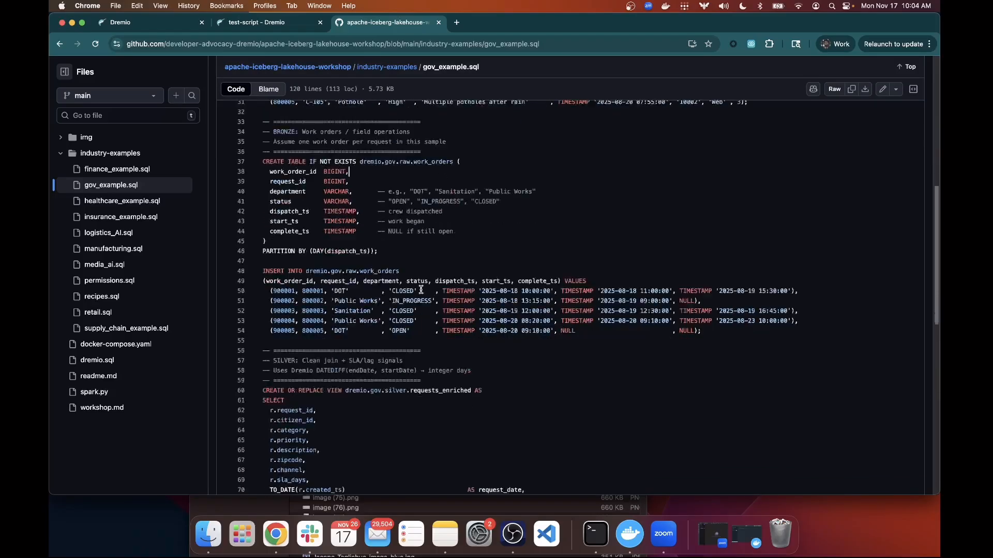
scroll(420, 290, down, 7)
scroll(355, 232, up, 2)
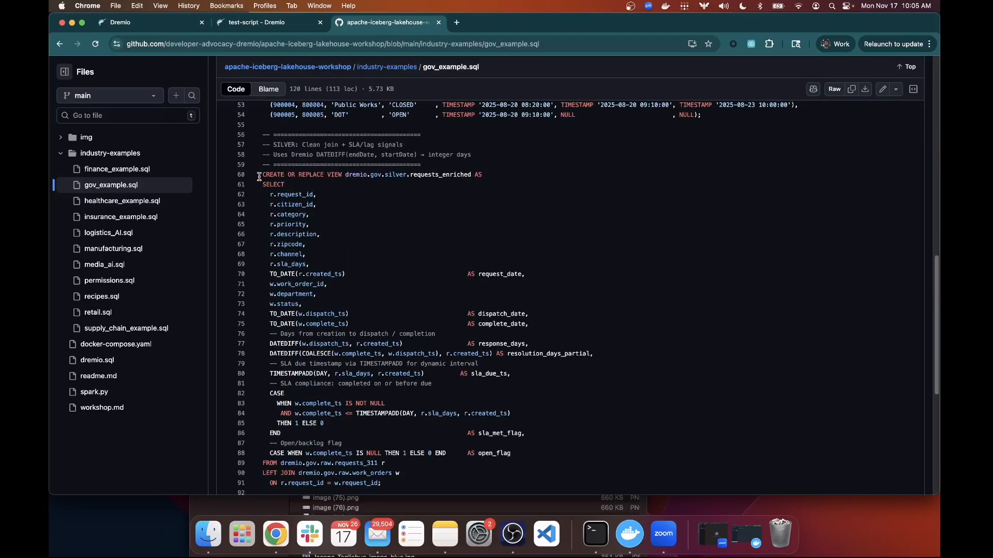
drag(259, 176, 501, 476)
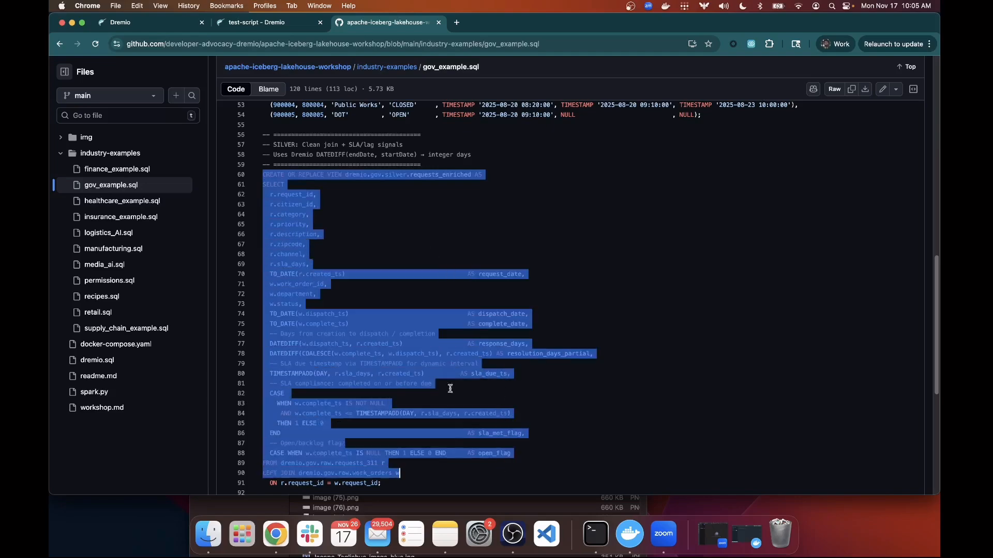
scroll(450, 362, down, 8)
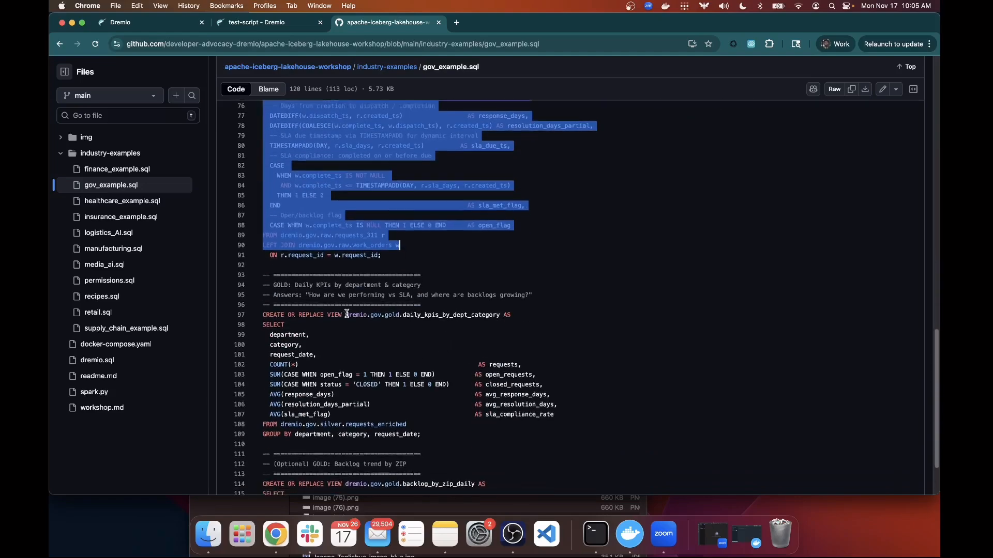
scroll(346, 314, down, 2)
drag(422, 381, 252, 266)
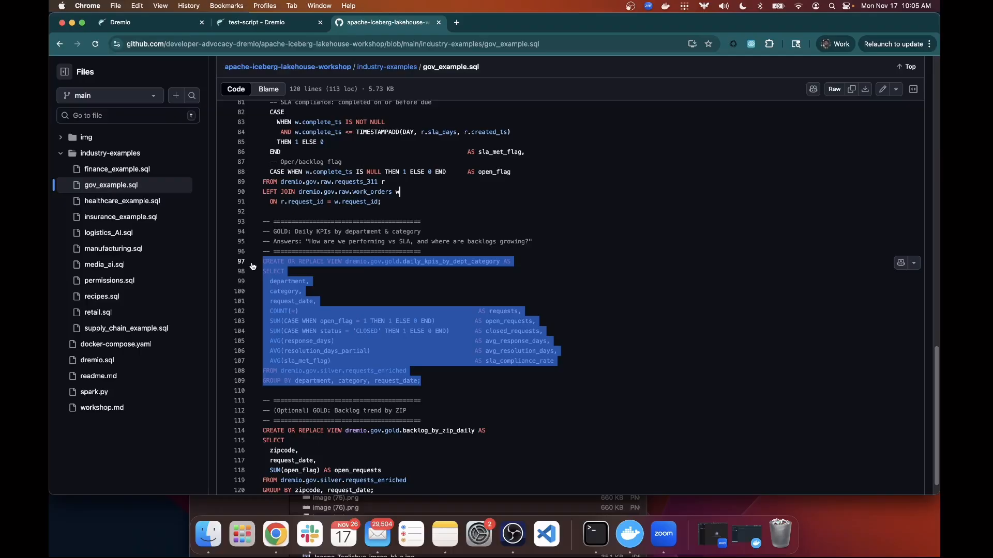
scroll(436, 268, down, 1)
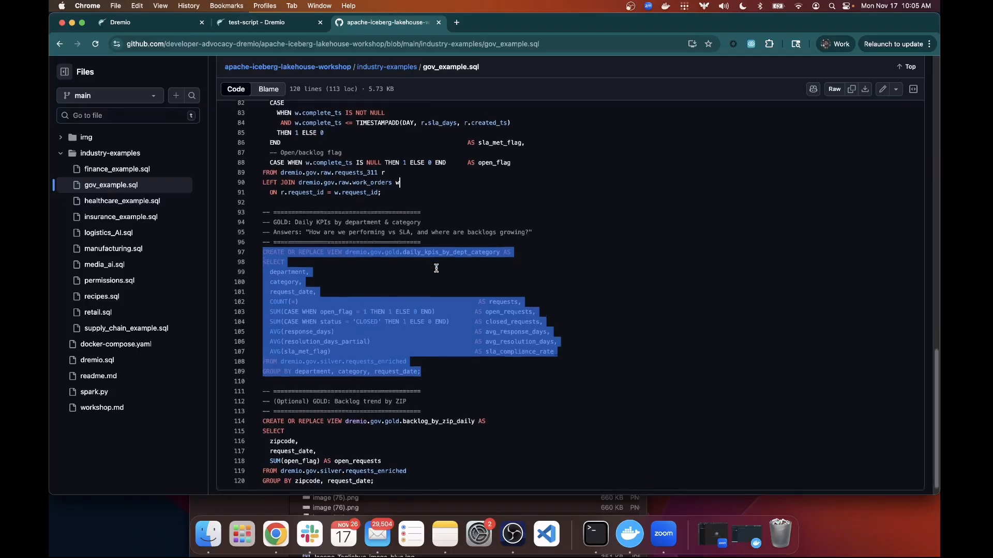
drag(376, 470, 260, 373)
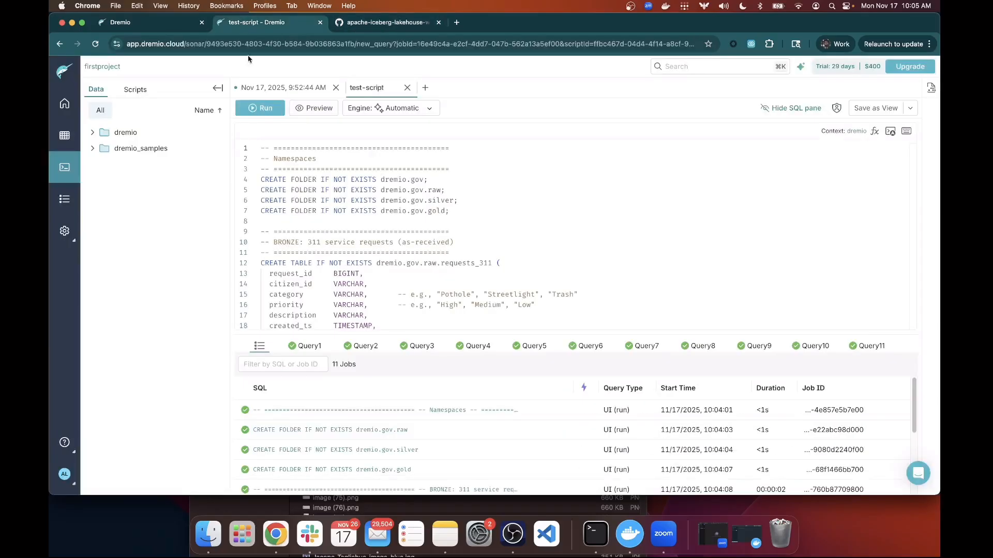
Return to the test-script and bring up the list of all 11 jobs.
click(274, 21)
click(876, 353)
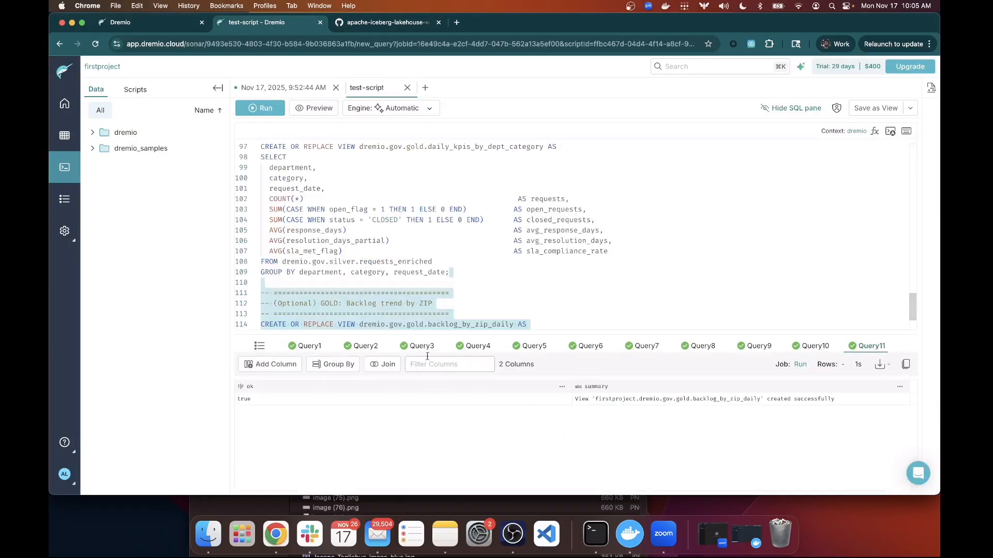
click(343, 355)
click(261, 348)
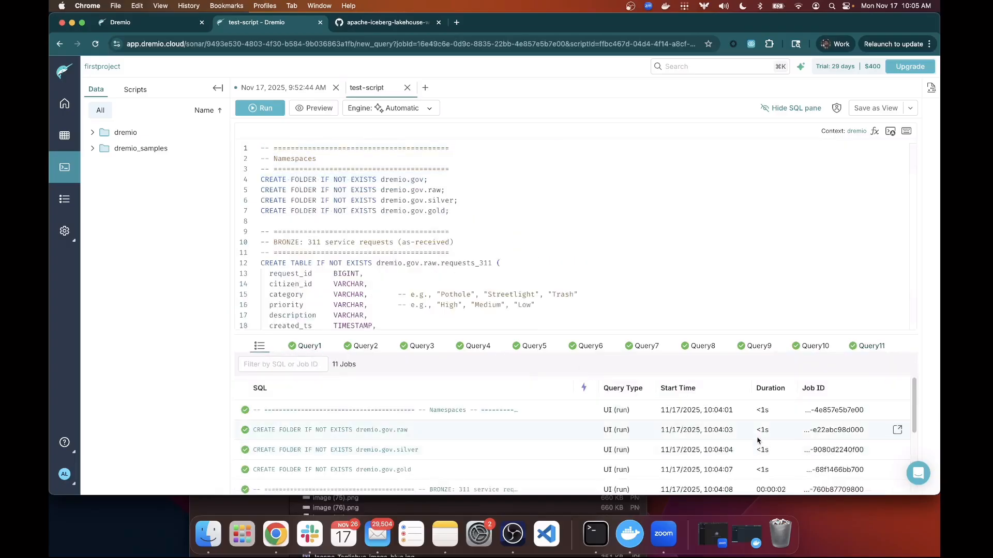
scroll(762, 440, down, 3)
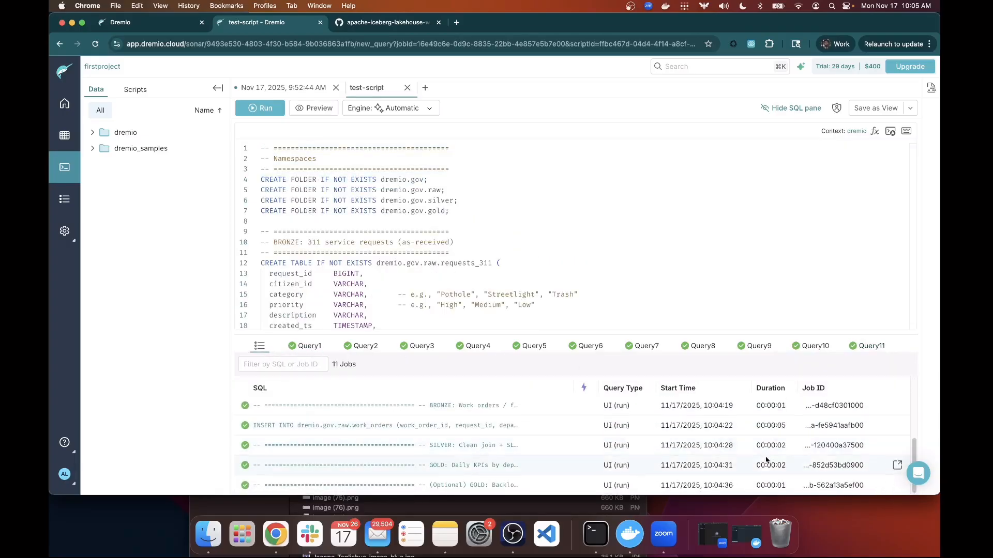
scroll(757, 455, up, 3)
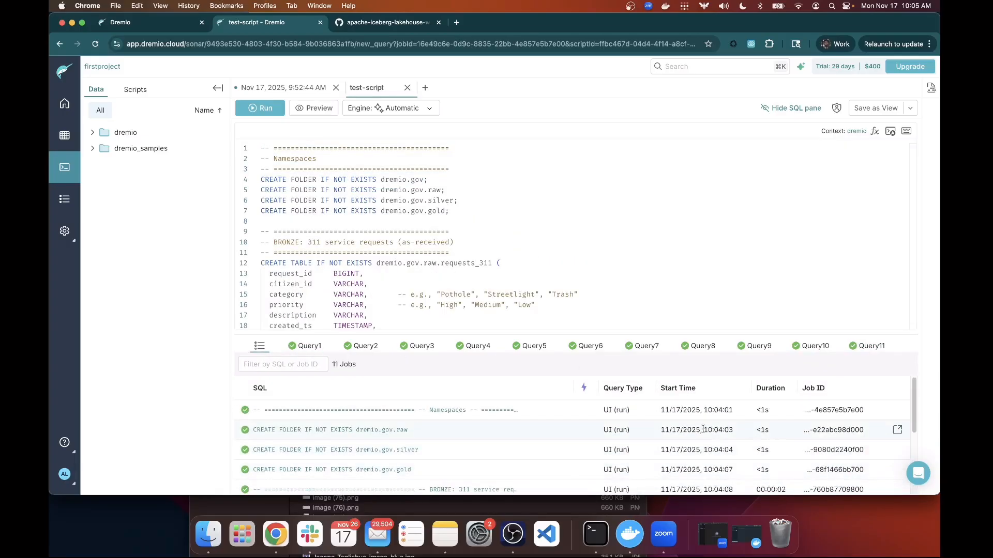
Check each result: gov, silver and gold folders, requests_311 and work_orders creation and 5-row inserts.
click(325, 349)
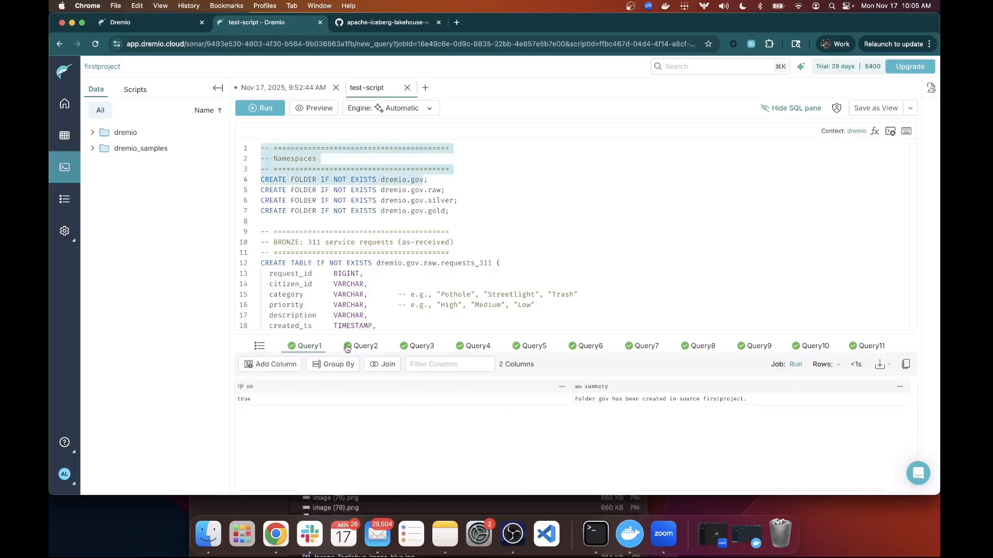
click(367, 350)
click(422, 349)
click(463, 348)
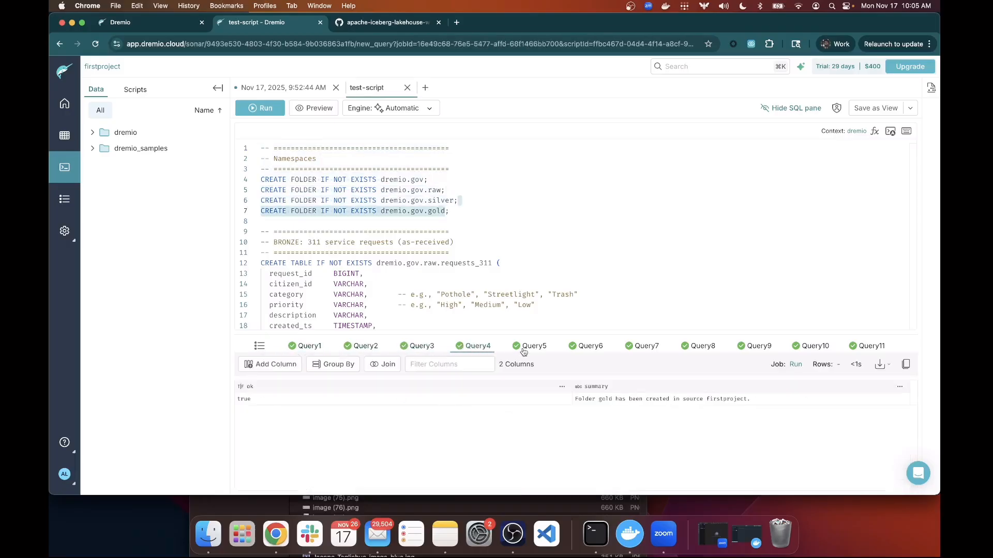
click(528, 350)
click(584, 354)
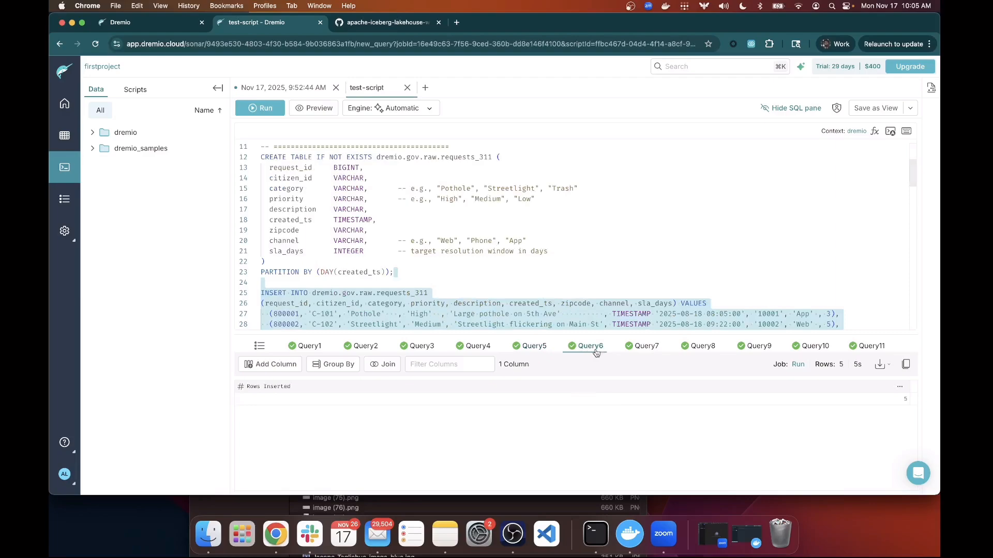
click(644, 349)
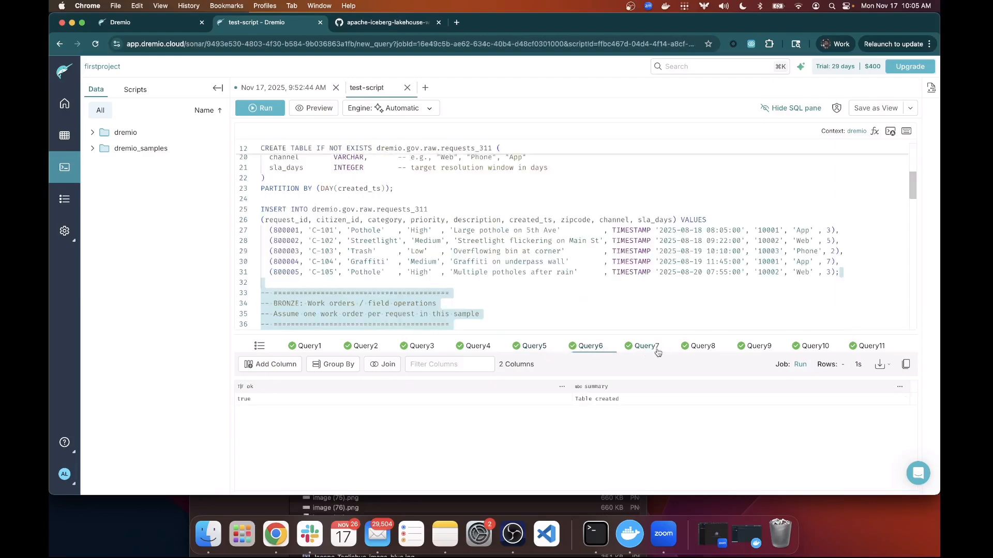
click(692, 348)
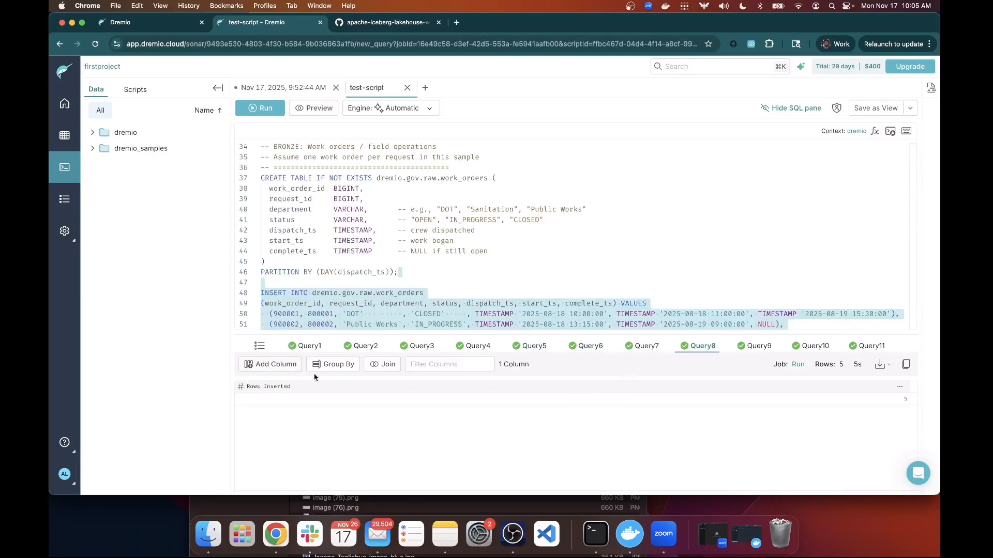
Browse Datasets to dremio > gov > raw to list requests_311 and work_orders.
click(65, 137)
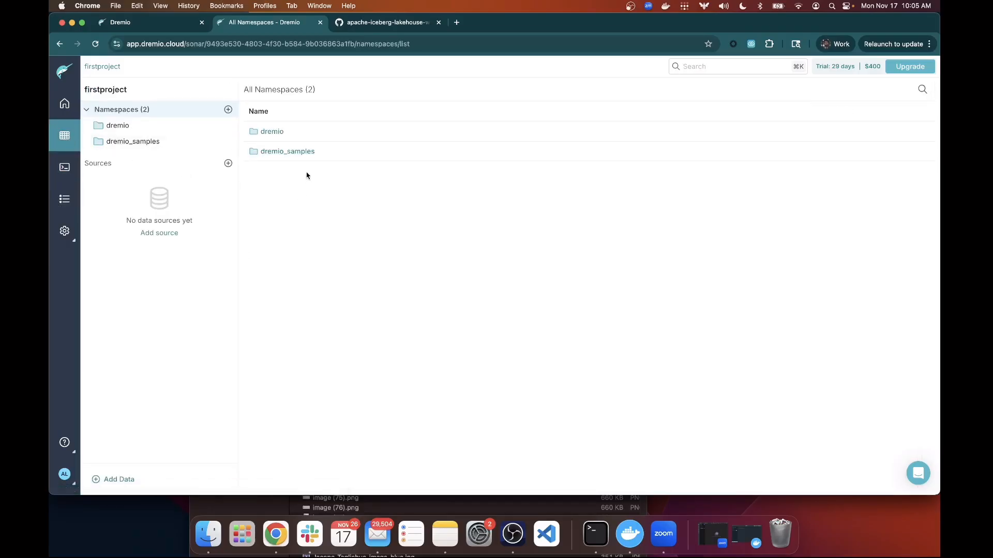
click(279, 135)
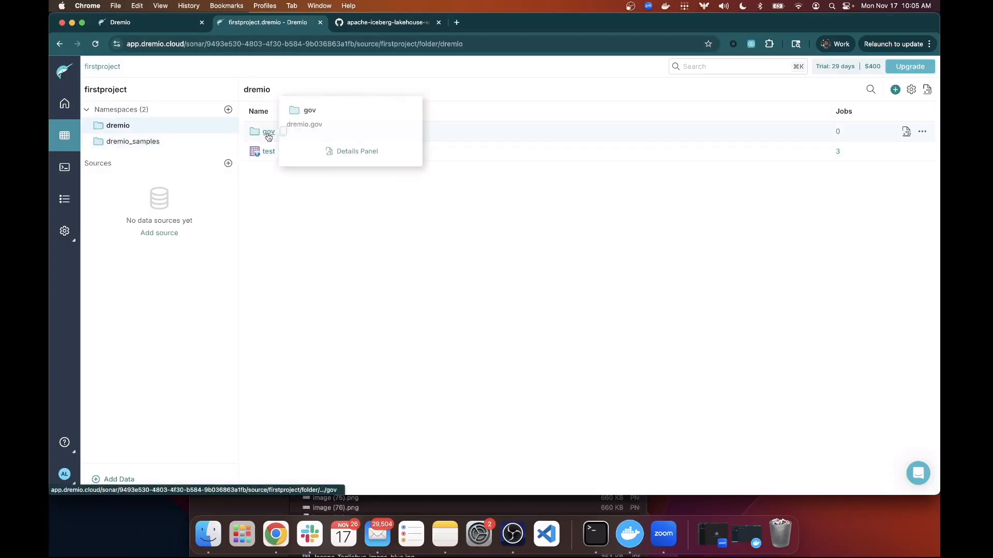
click(268, 136)
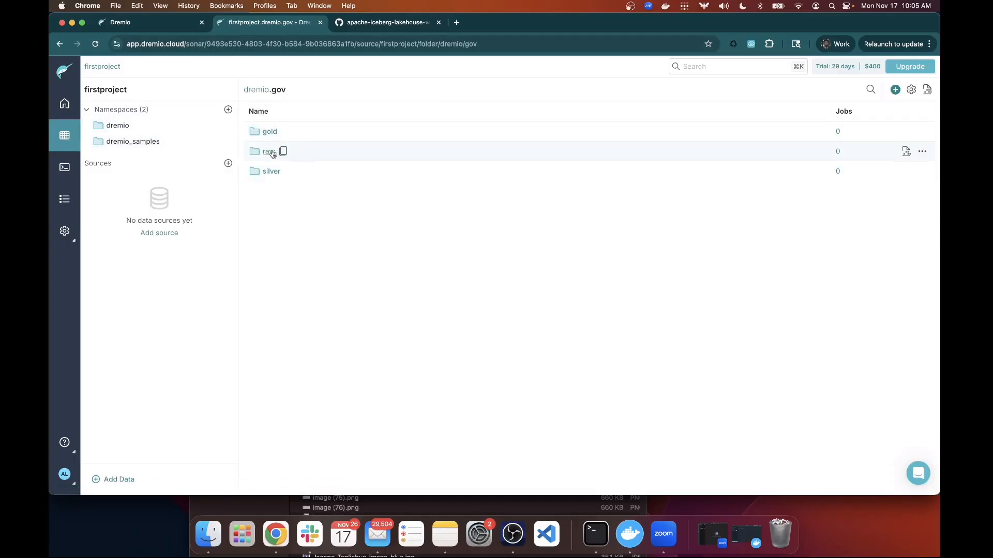
click(273, 151)
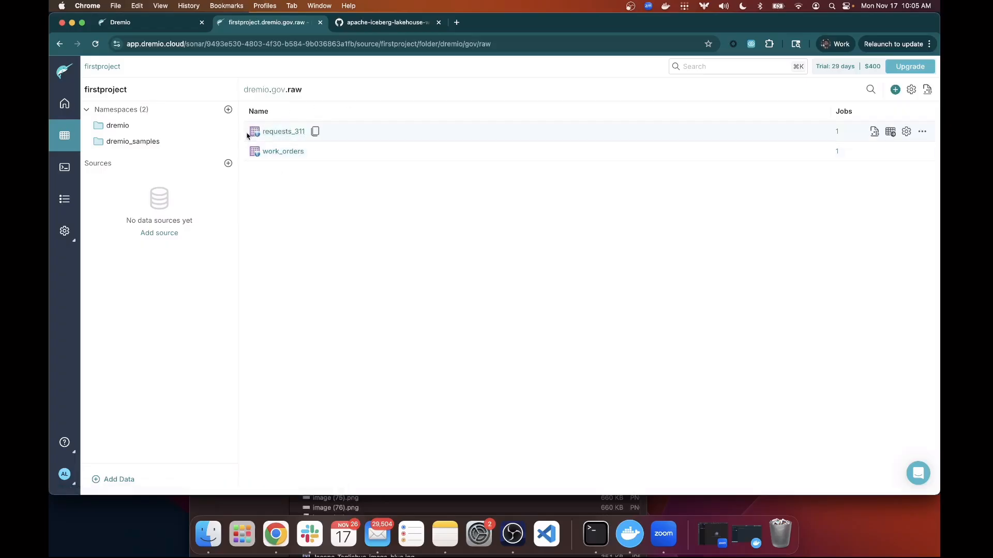
mouse_move(253, 135)
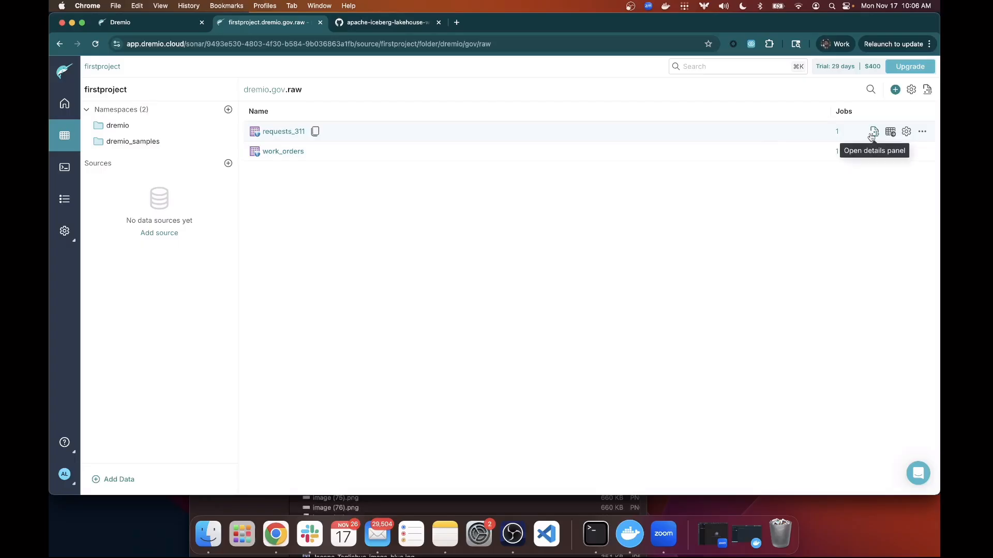
Review requests_311's reflection, refresh policy and optimization settings.
click(906, 133)
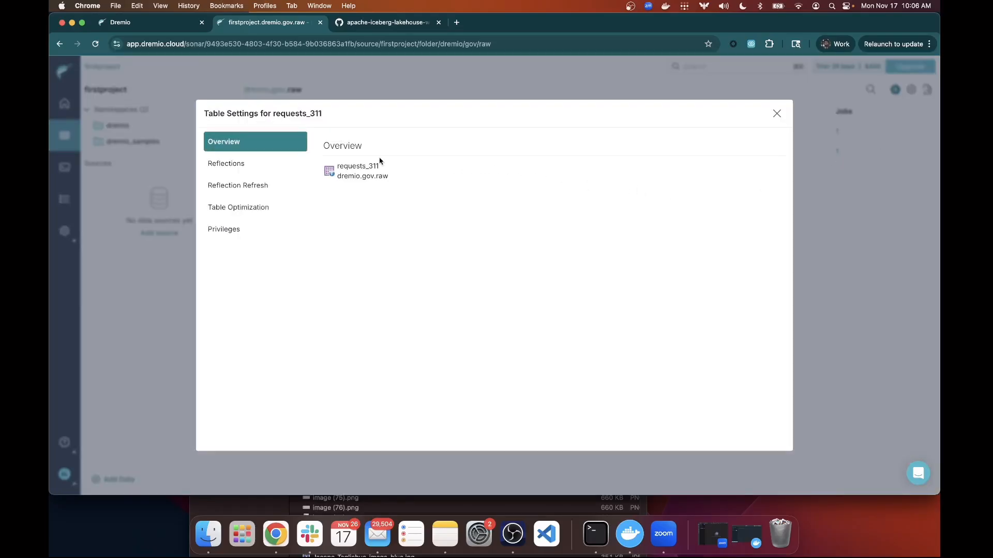
click(250, 170)
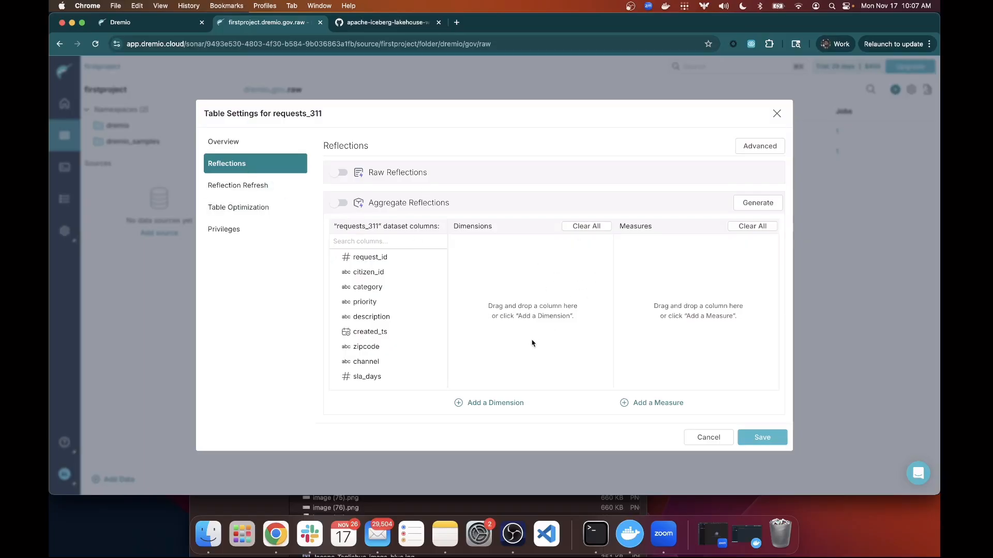
click(236, 188)
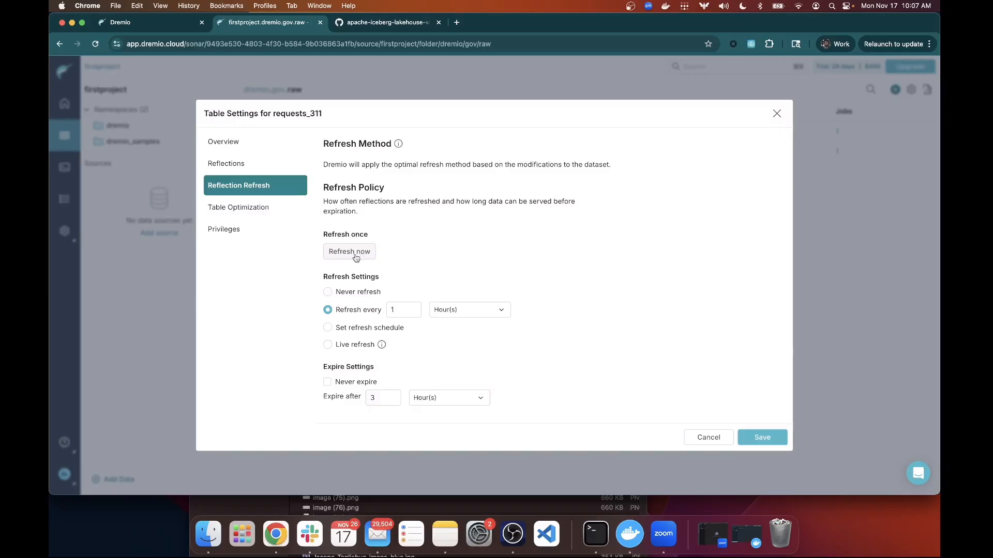
click(269, 207)
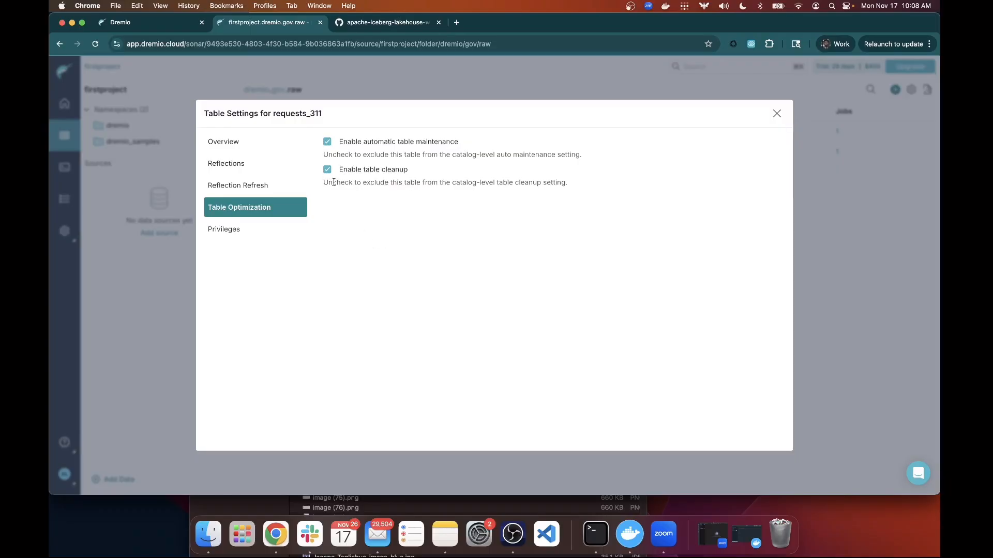
Check requests_311's privileges table, then close its Table Settings.
click(232, 232)
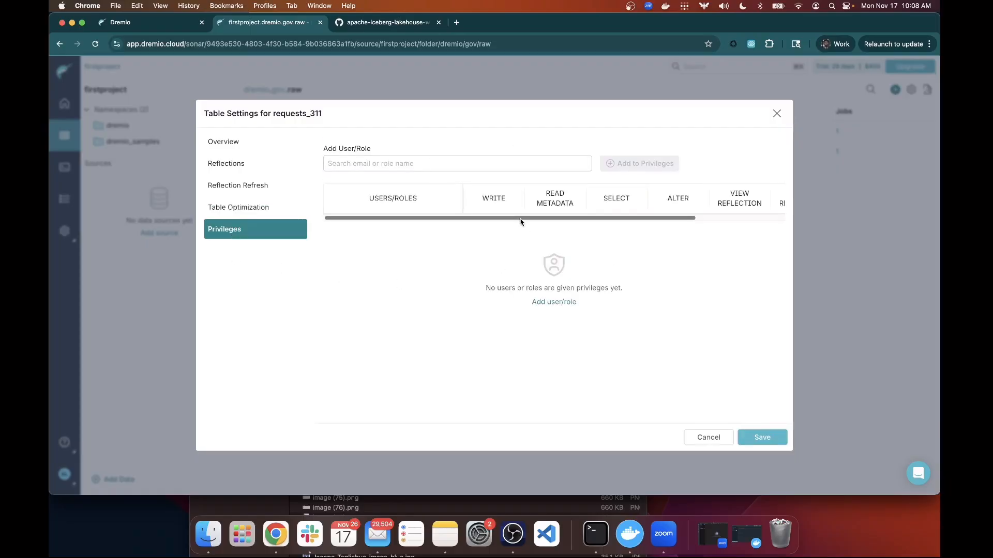
drag(523, 218, 461, 226)
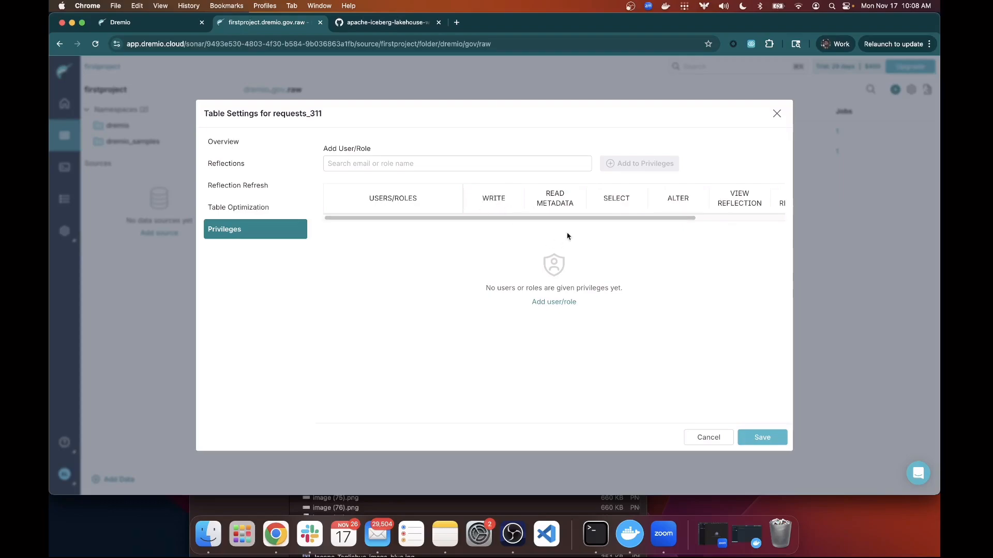
scroll(561, 220, right, 5)
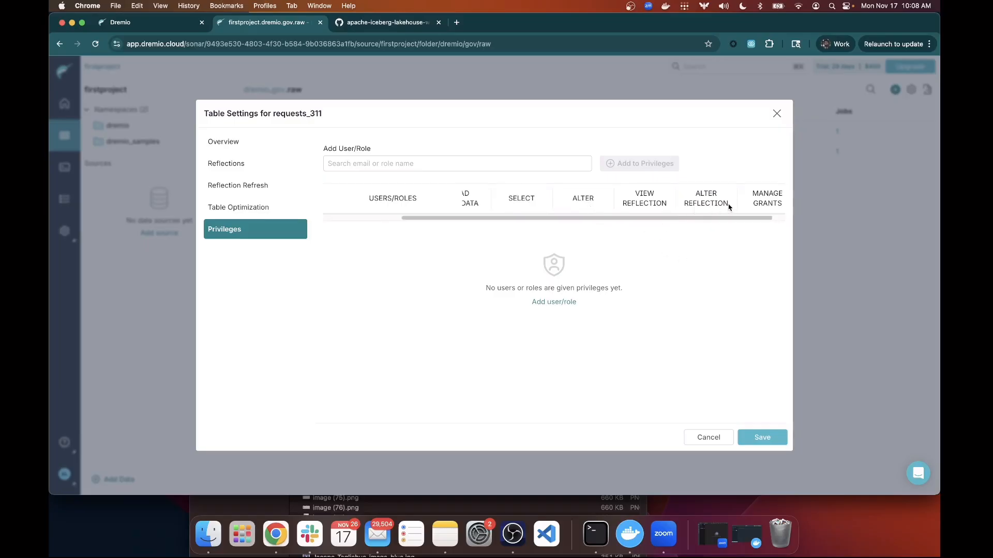
drag(736, 217, 782, 214)
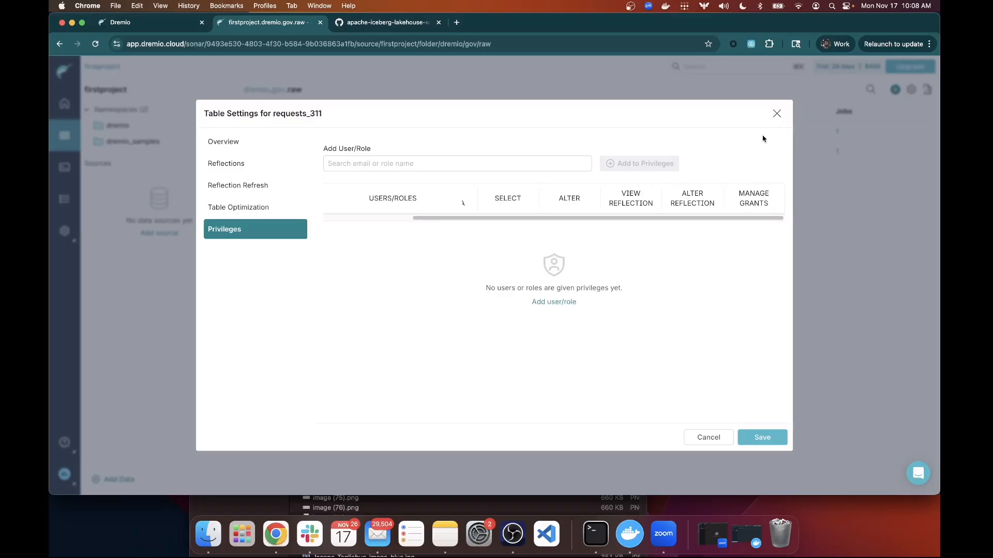
click(776, 114)
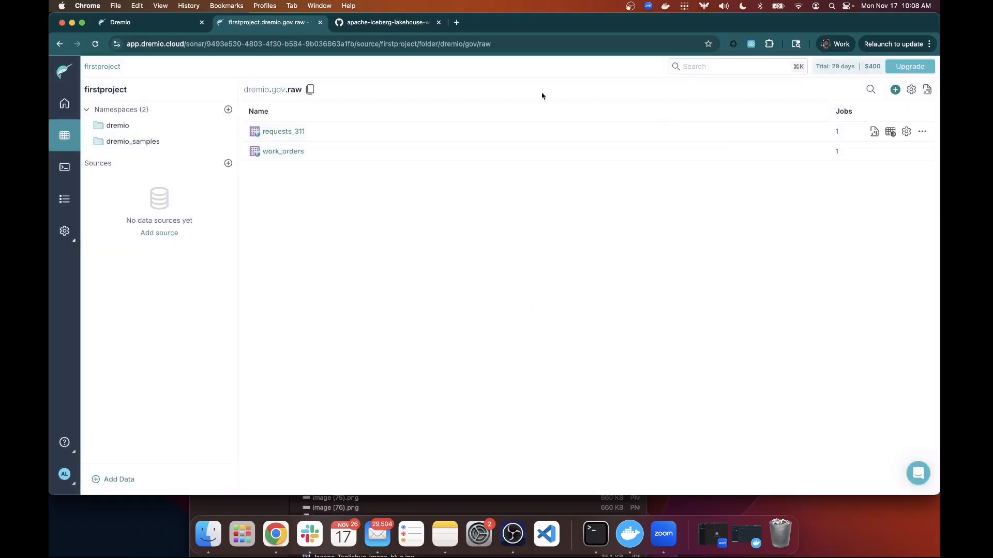
Run SELECT * on requests_311 and scroll through its 5 rows of 9 columns.
click(284, 133)
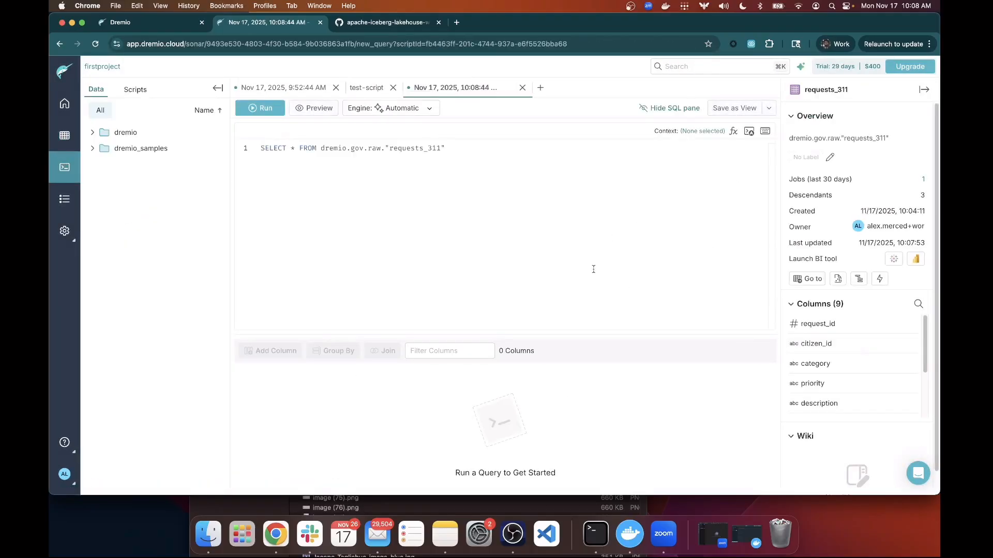
click(269, 114)
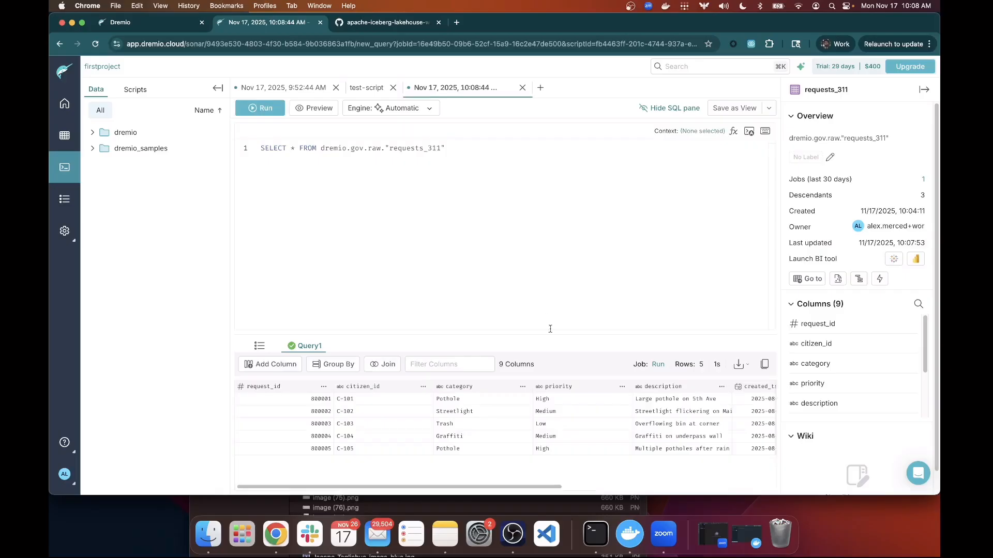
drag(492, 487, 409, 468)
Navigate to dremio > gov > silver and open the full details page for requests_enriched.
click(65, 135)
click(278, 132)
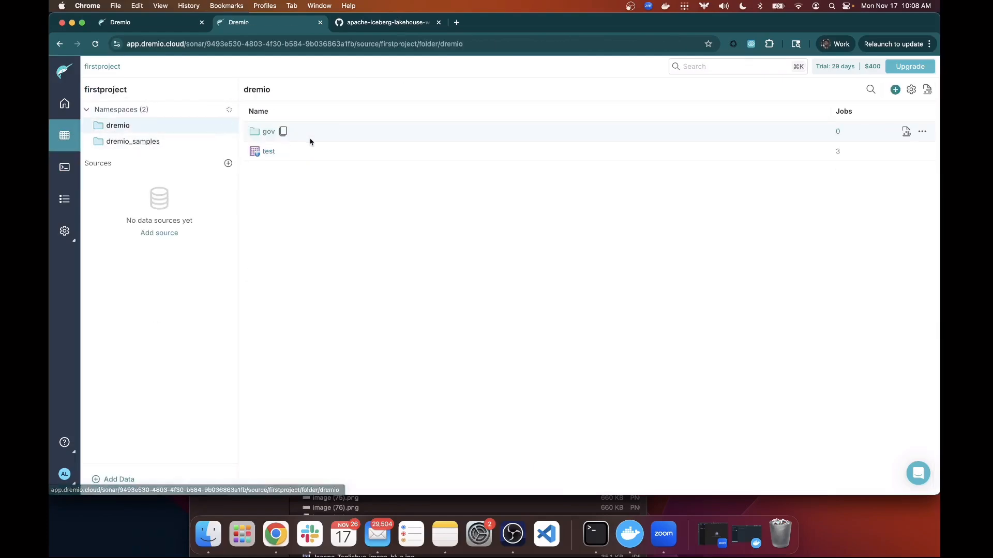
click(268, 133)
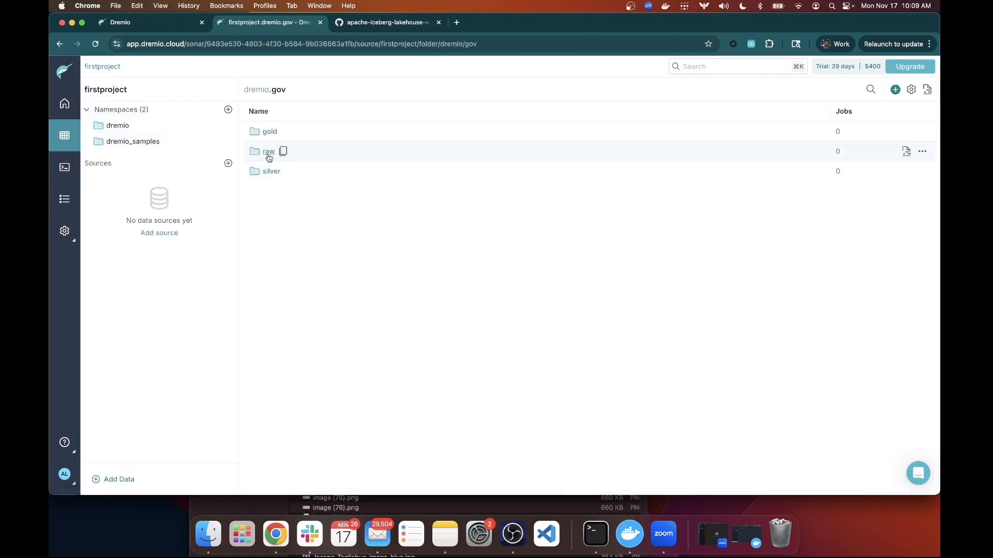
click(270, 171)
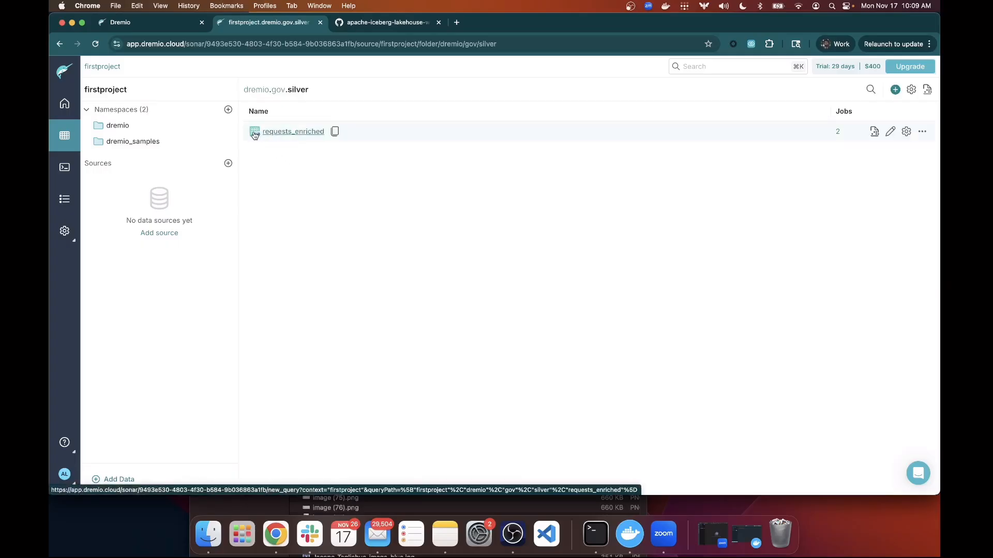
mouse_move(254, 134)
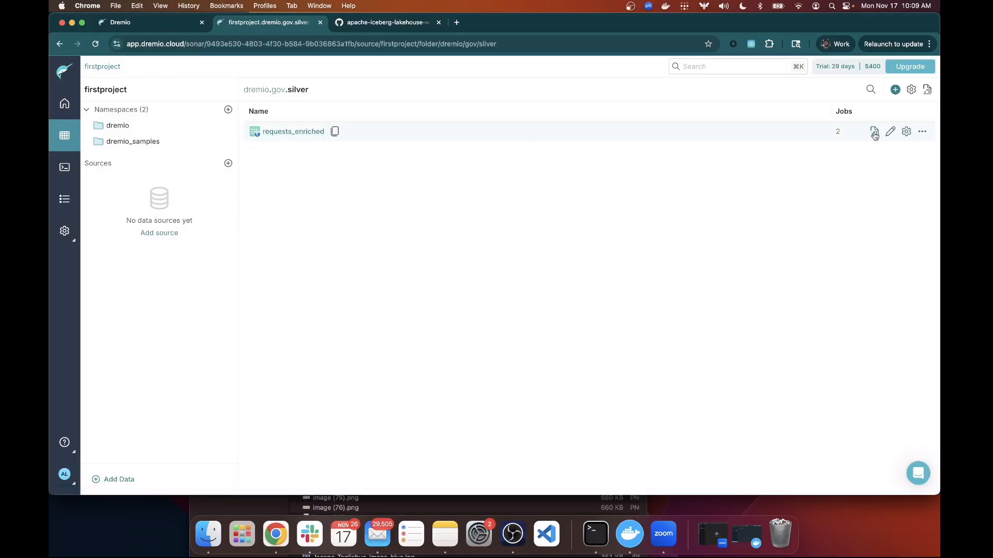
click(874, 133)
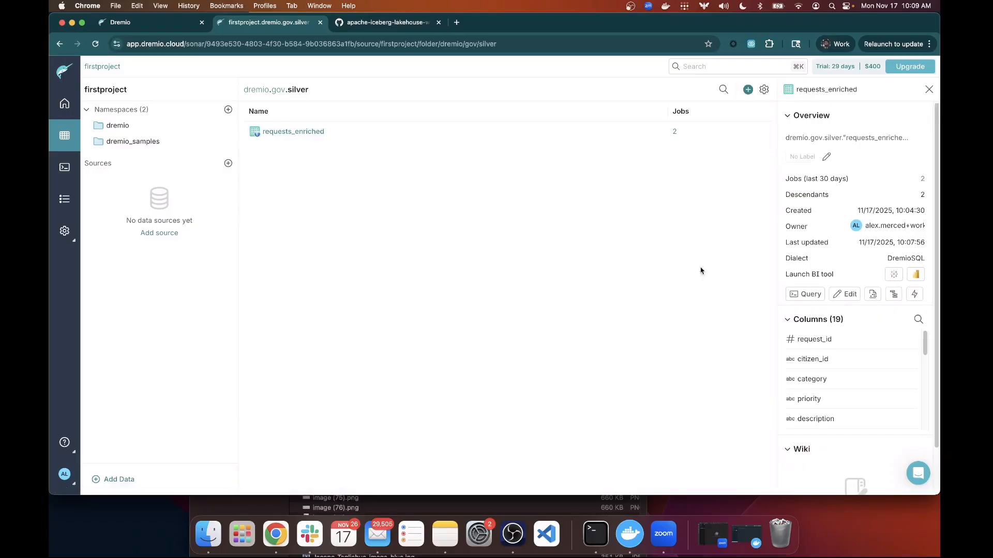
click(872, 295)
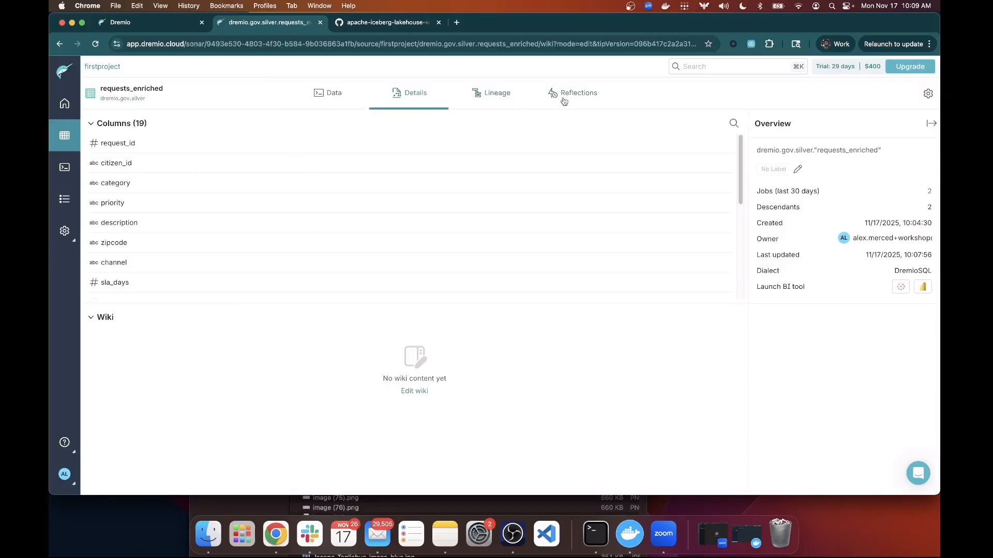
Read requests_enriched's SQL, scroll its 19 columns, and display its lineage graph.
click(324, 100)
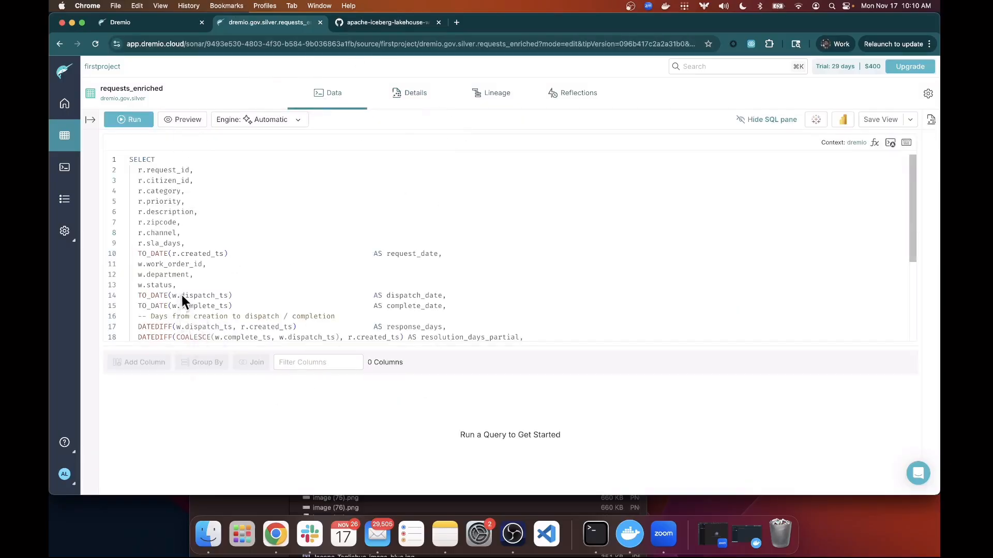
click(523, 338)
scroll(522, 326, down, 3)
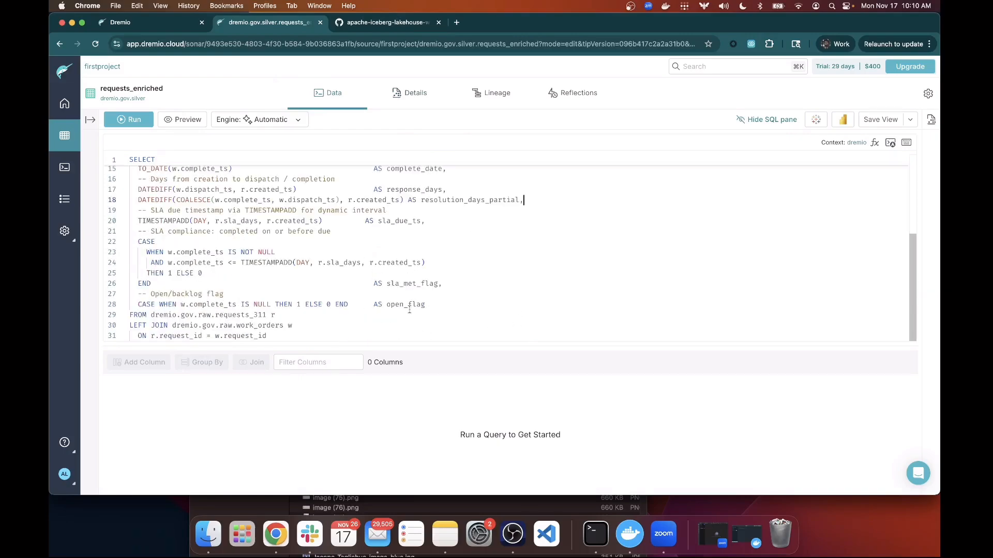
click(390, 98)
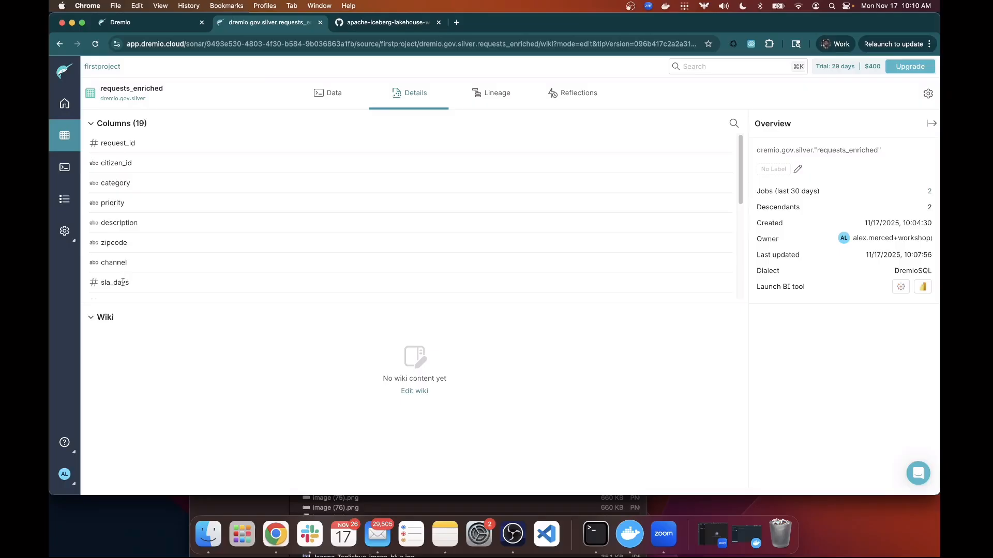
scroll(124, 183, down, 5)
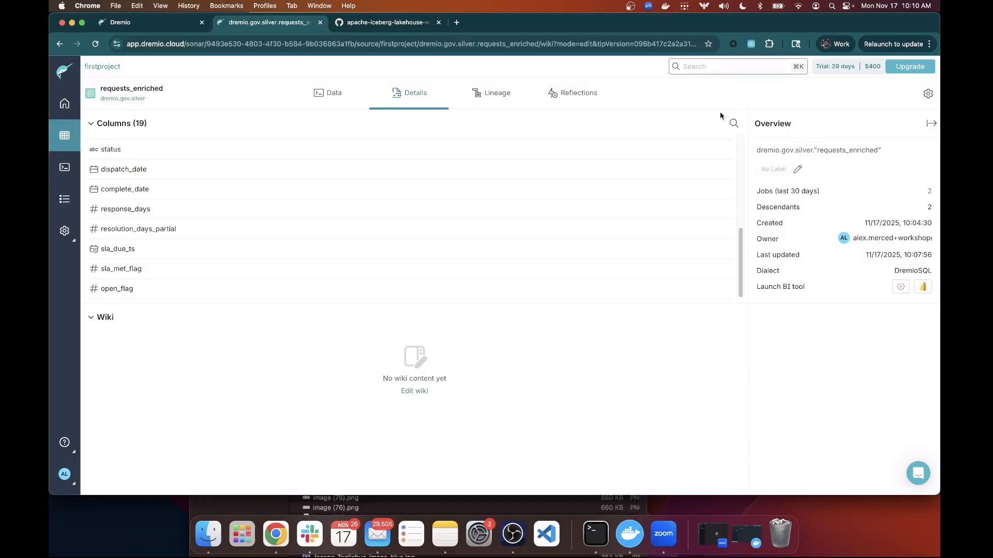
click(486, 100)
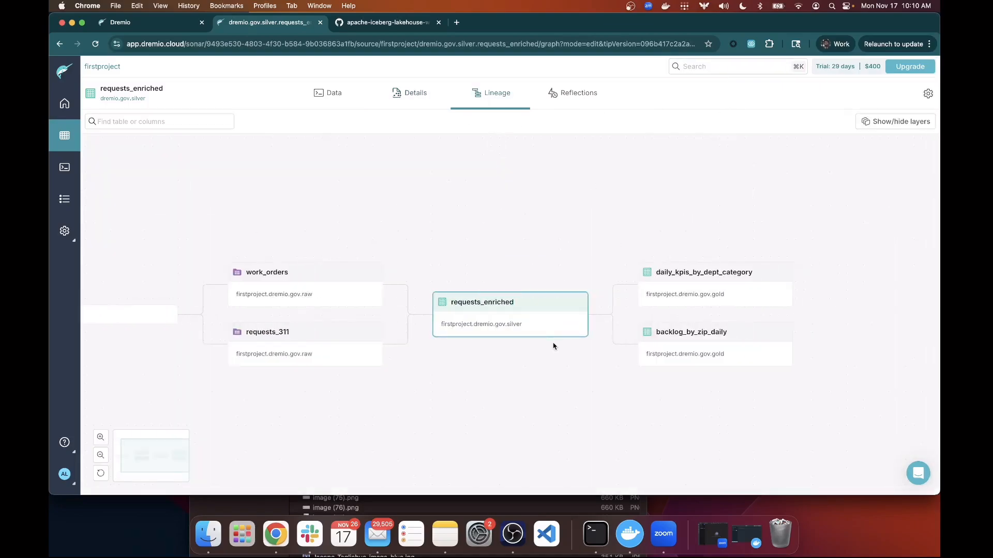
Inspect the daily_kpis_by_dept_category gold view and requests_enriched nodes in the lineage graph.
mouse_move(484, 321)
mouse_move(324, 341)
mouse_move(322, 302)
mouse_move(682, 288)
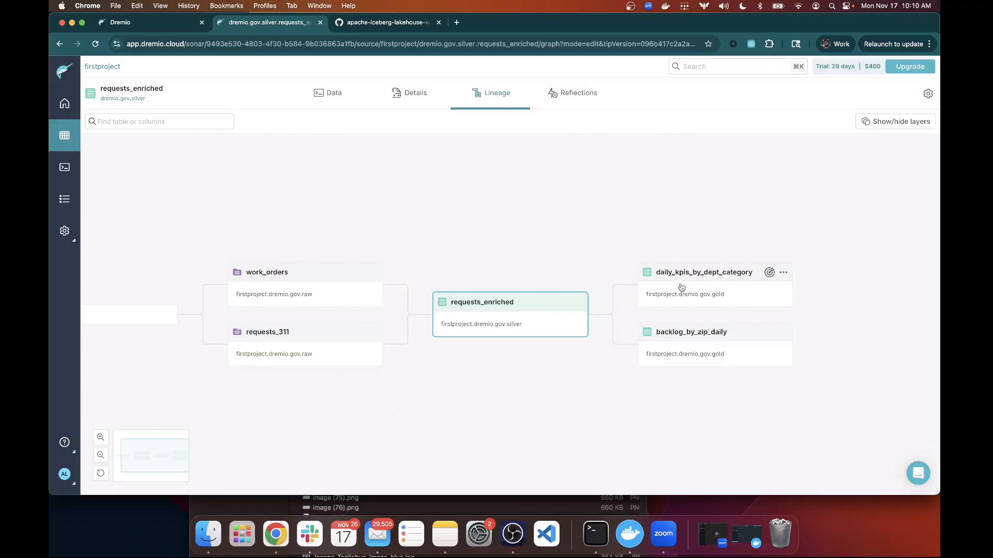
click(707, 301)
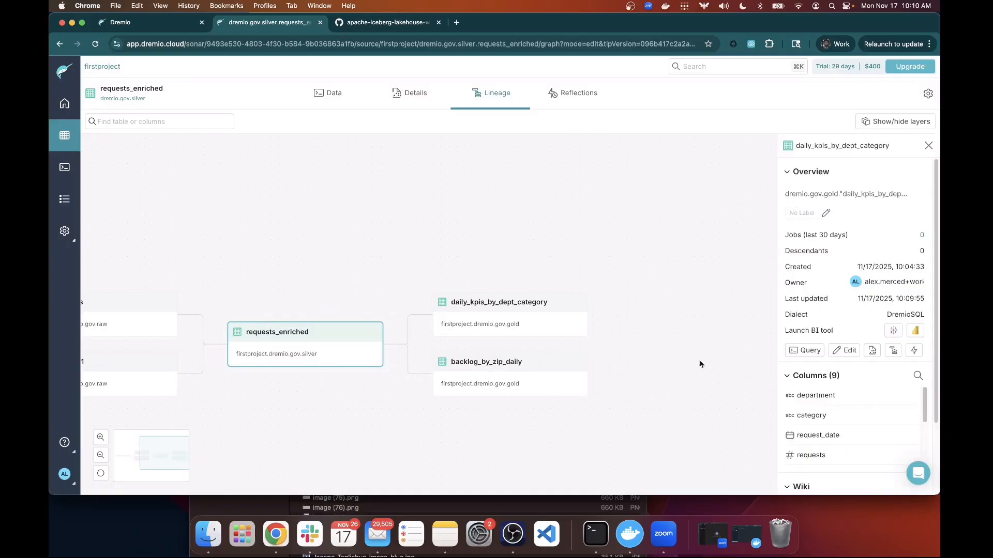
click(351, 356)
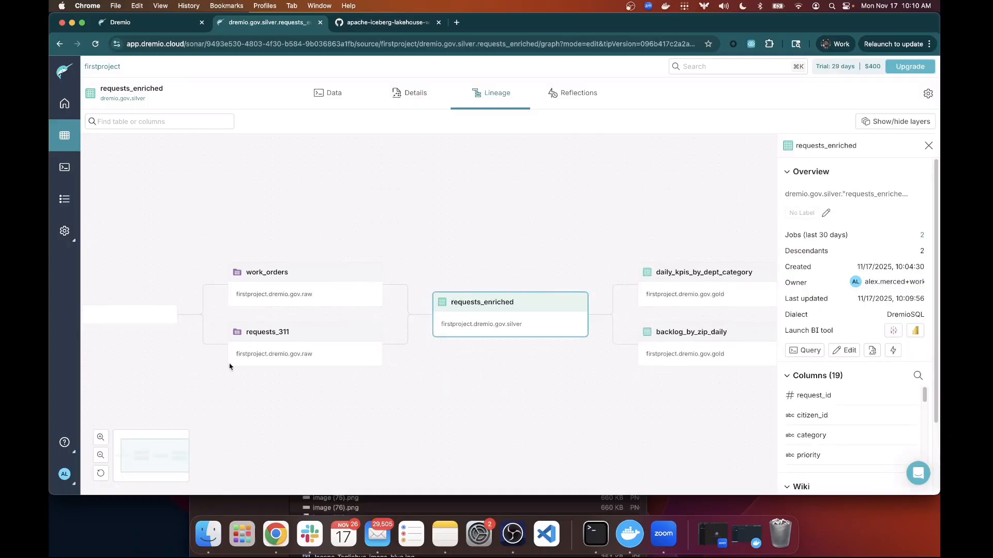
Inspect backlog_by_zip_daily and daily_kpis_by_dept_category, then show requests_enriched's Reflections page.
click(642, 349)
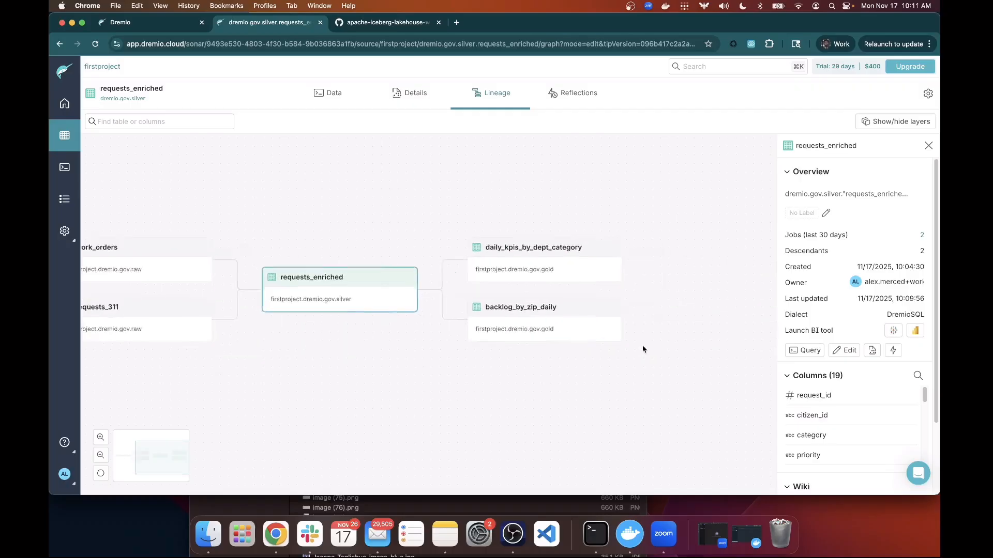
click(569, 283)
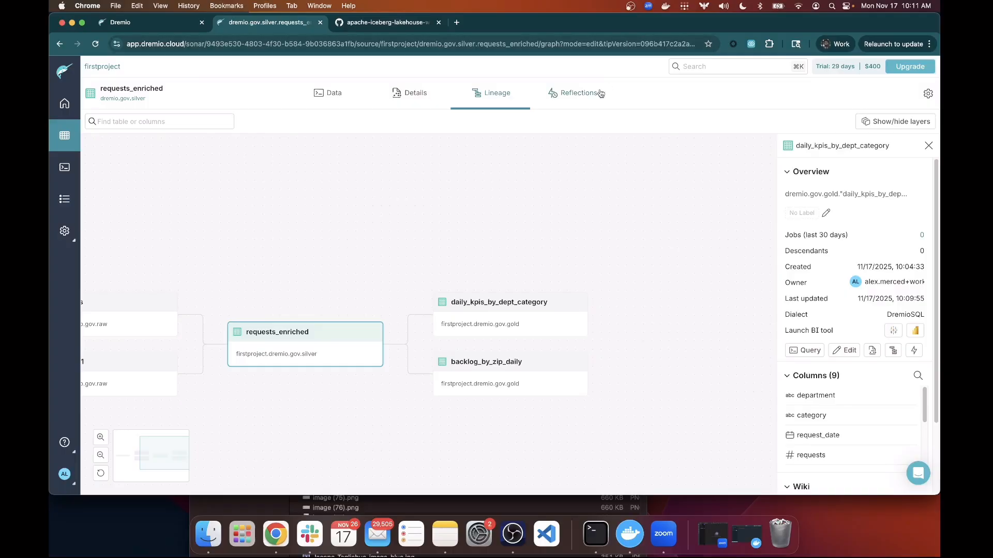
click(569, 100)
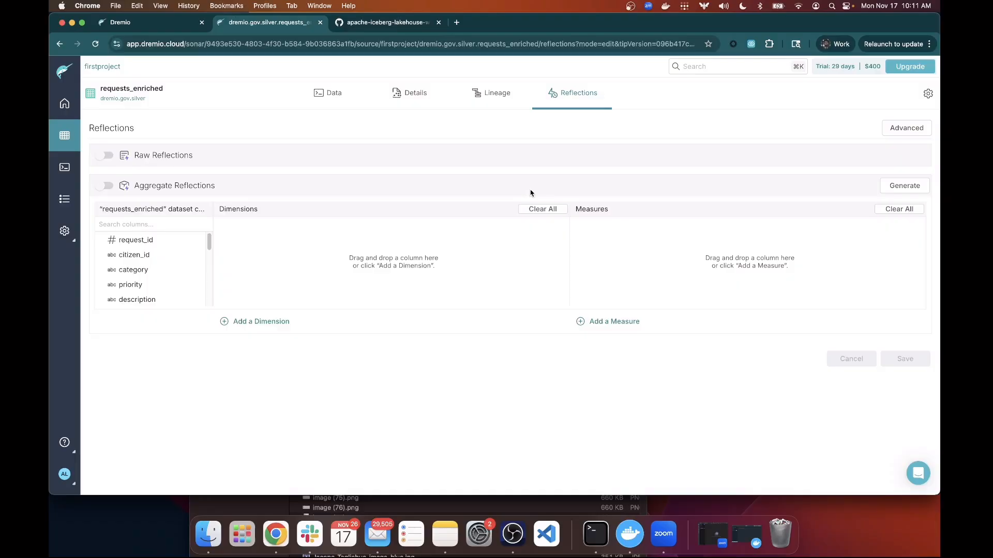
Switch Raw Reflections on for requests_enriched, save it, and go back to the Lineage view.
click(105, 161)
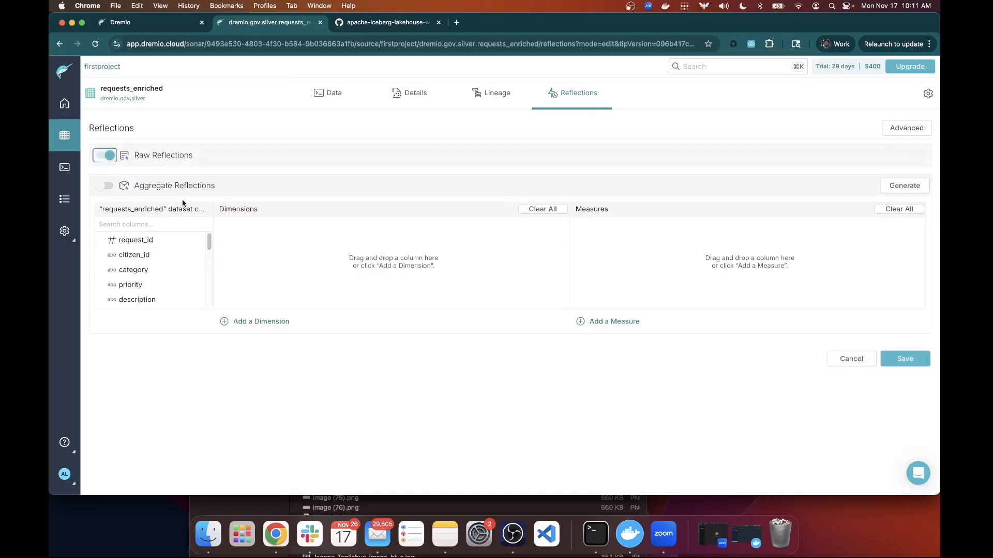
click(893, 367)
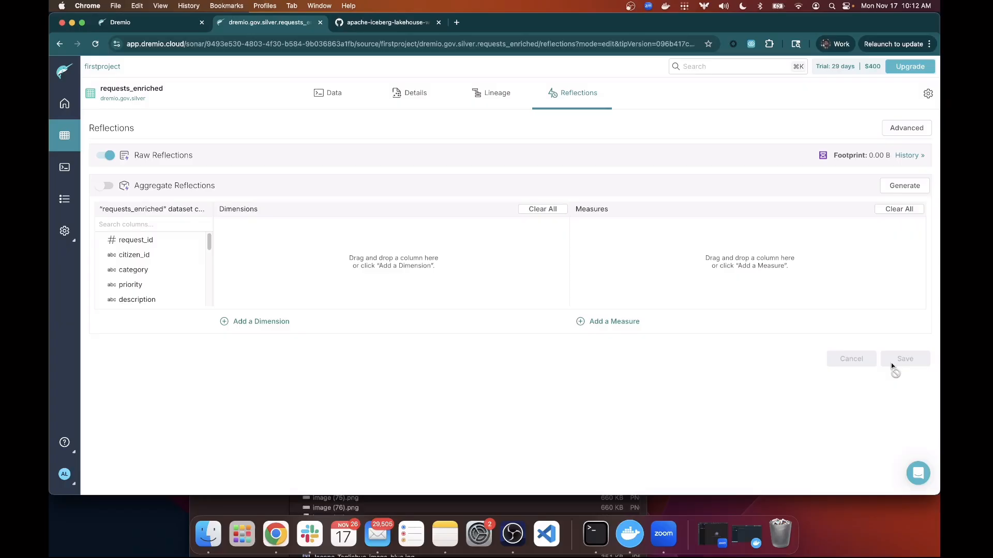
click(476, 97)
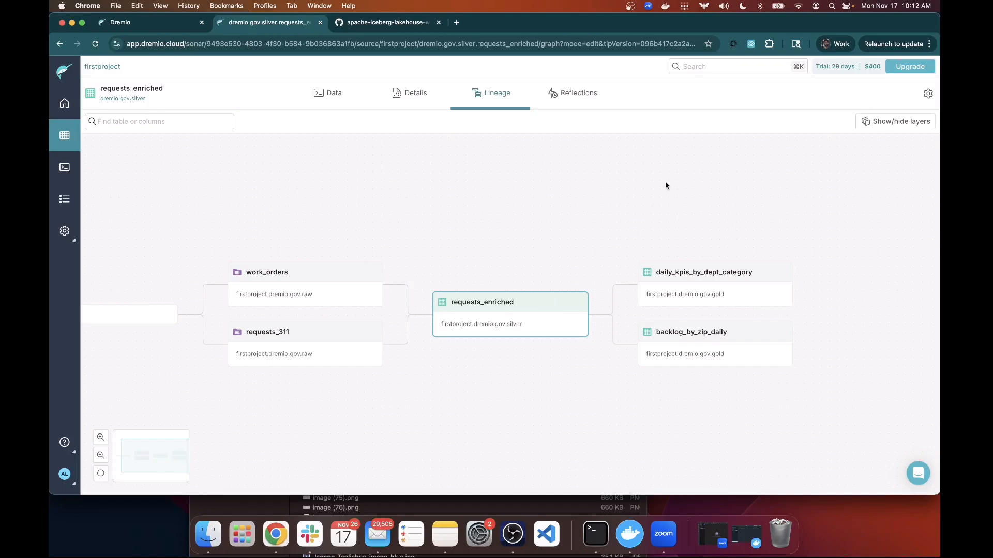
Check the Reflections footprint on requests_enriched, then bring up the Jobs history.
click(569, 96)
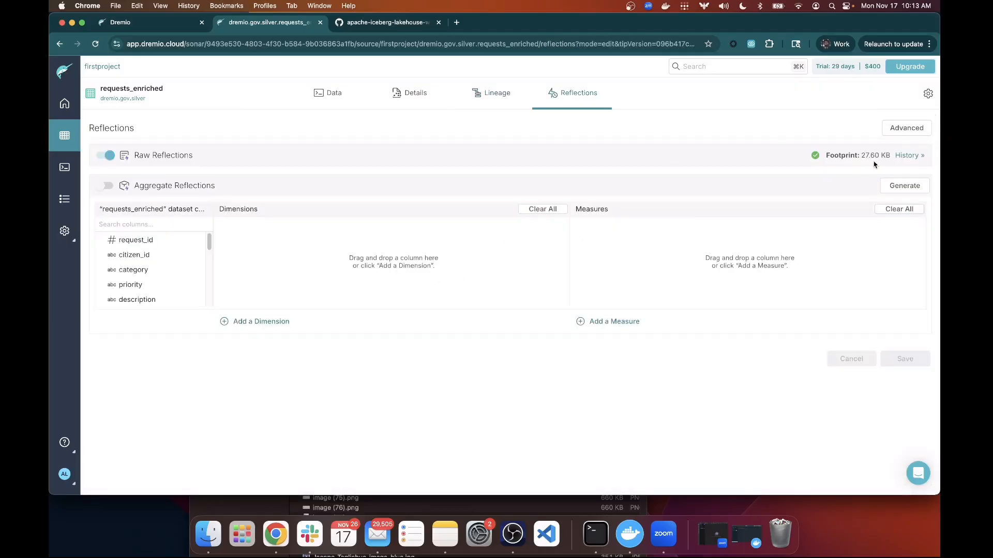
mouse_move(869, 154)
click(66, 212)
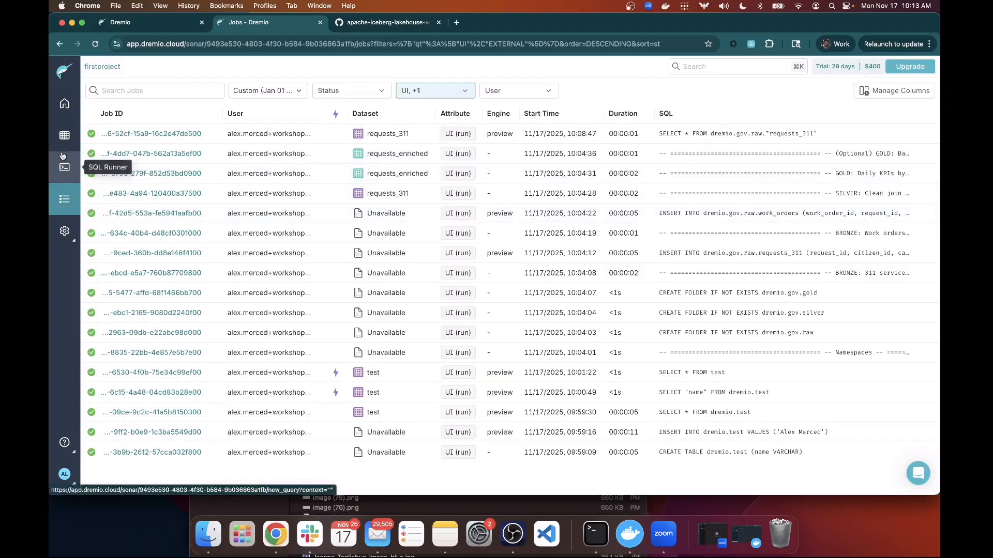
Run SELECT * on dremio.gov.silver.requests_enriched and return to the job history.
click(64, 136)
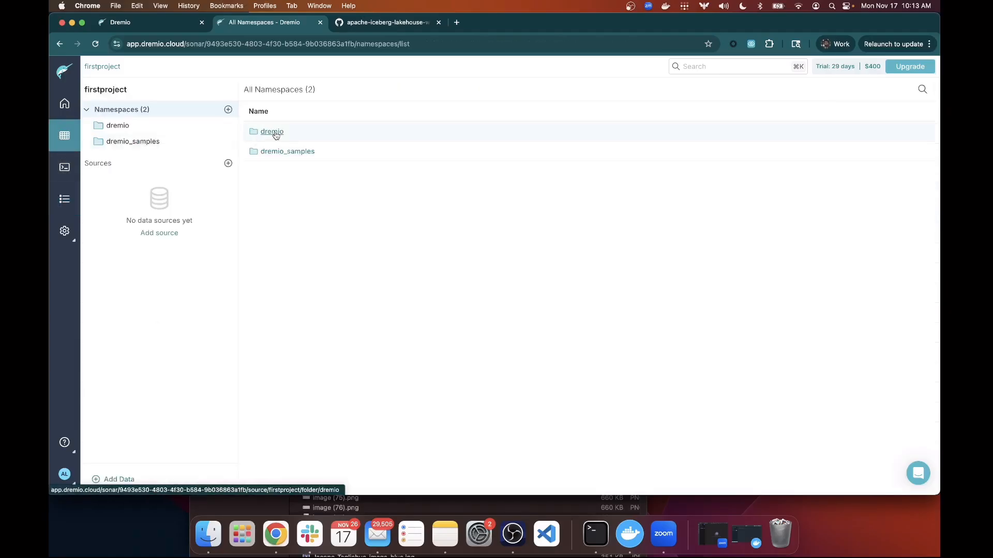
click(273, 133)
click(267, 133)
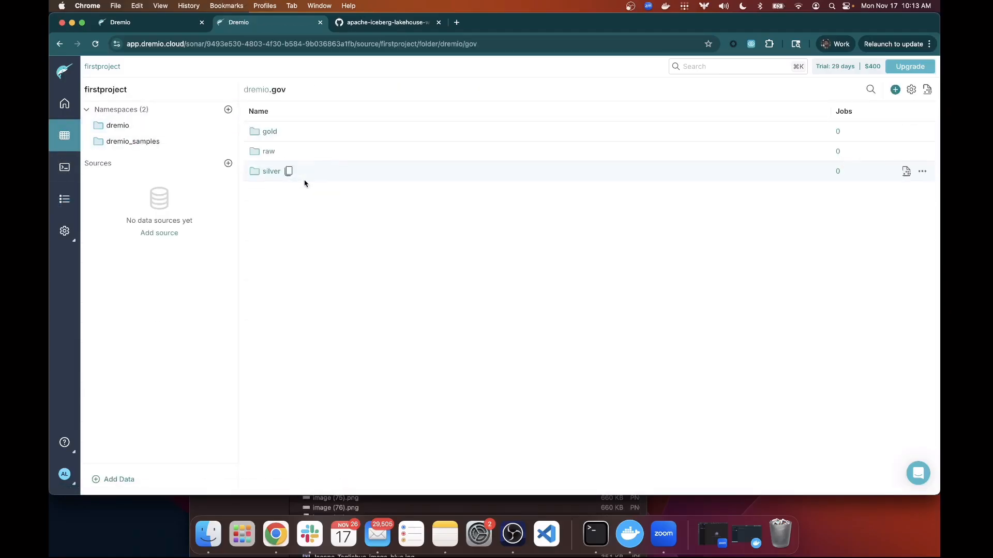
click(269, 171)
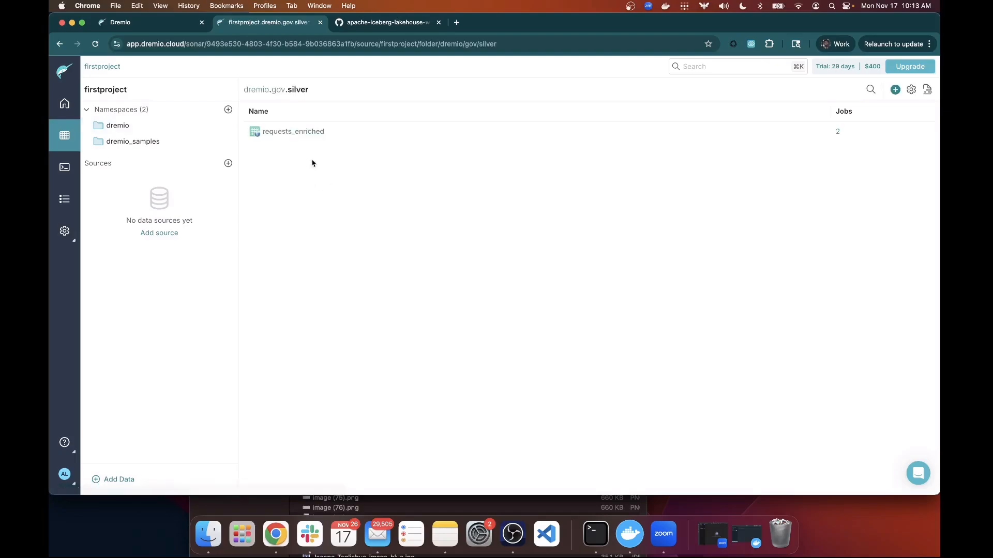
click(296, 132)
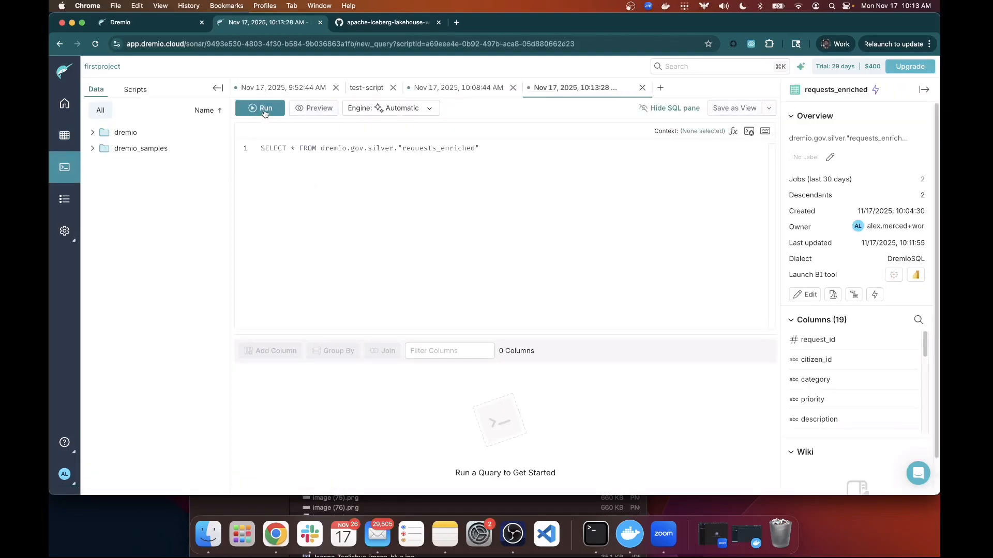
click(263, 107)
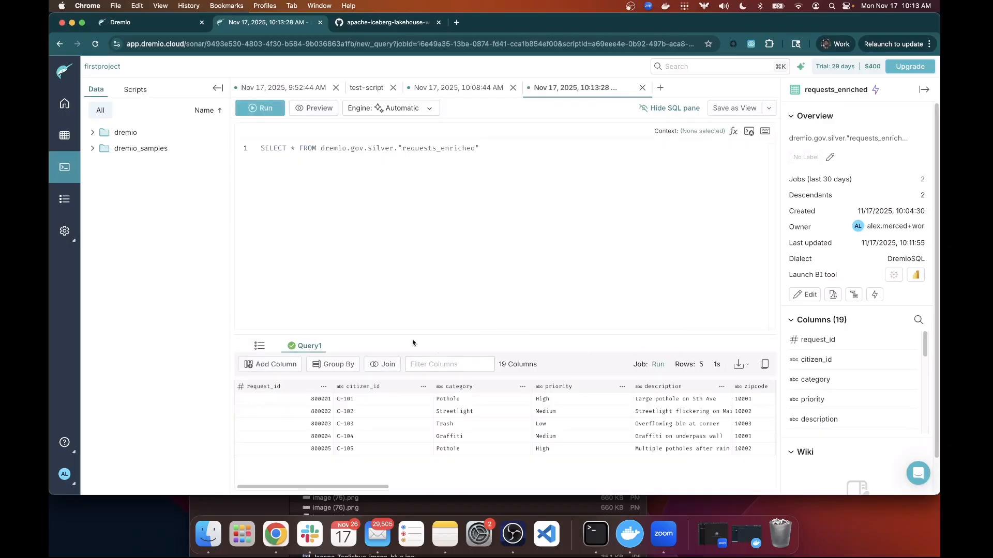
click(67, 206)
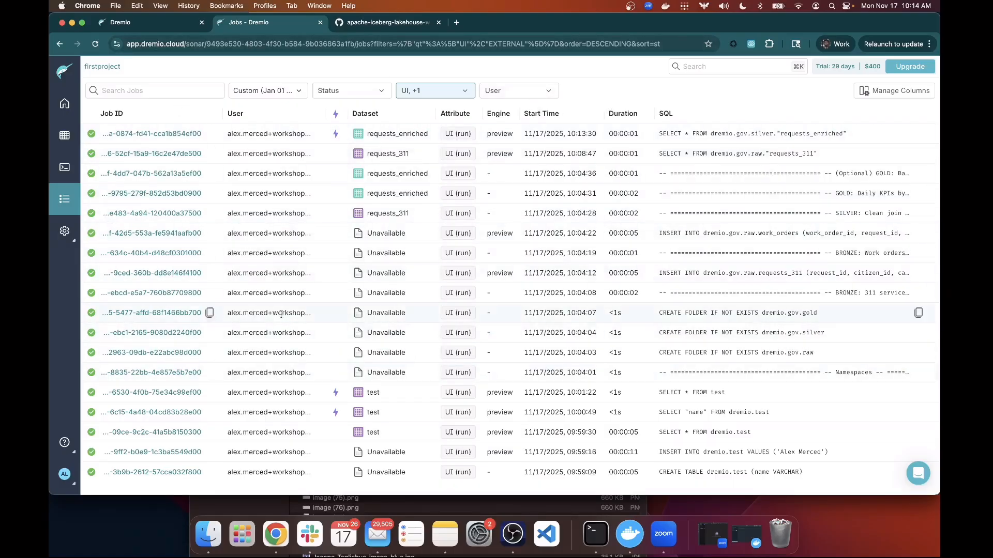
Open the newest requests_enriched job, check its SQL, and view its Visual Profile.
click(134, 136)
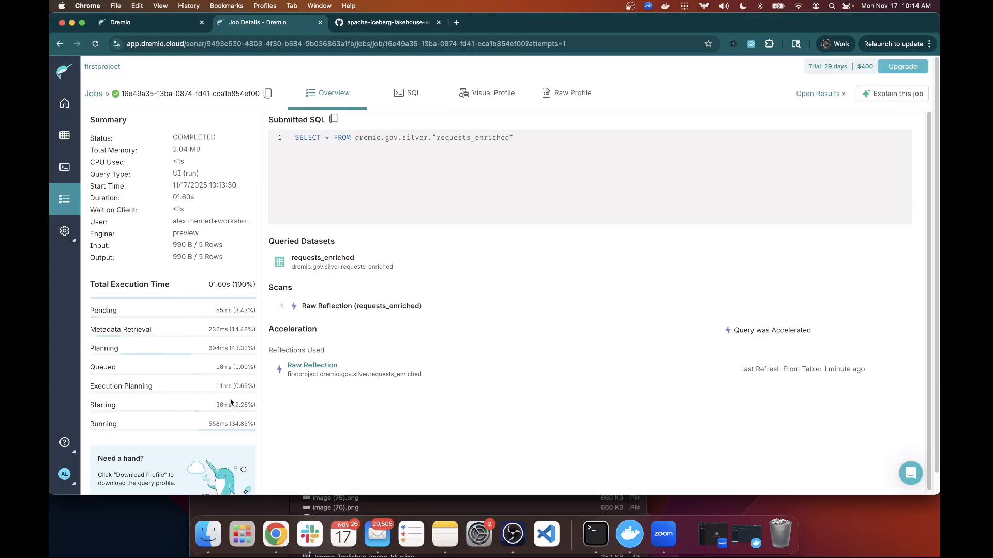
click(417, 101)
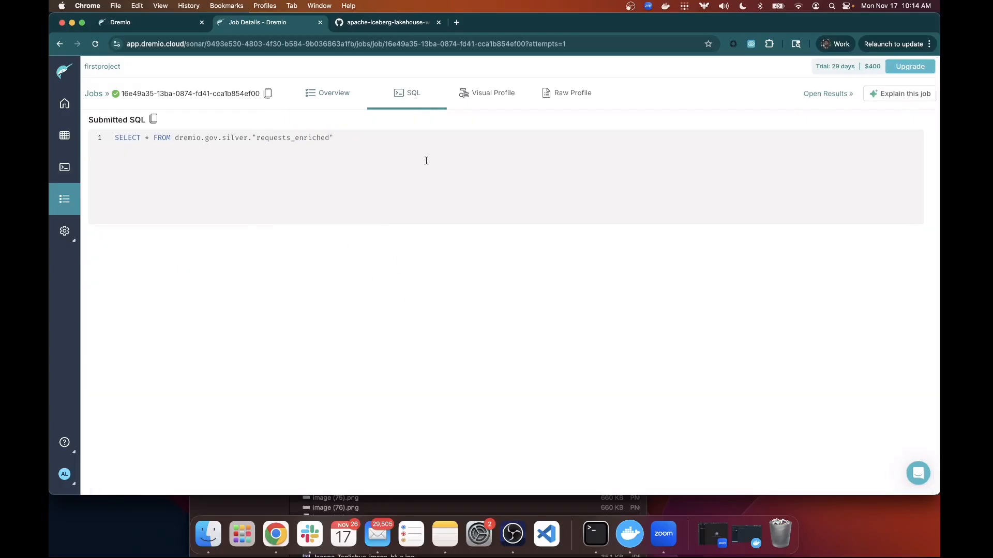
click(484, 97)
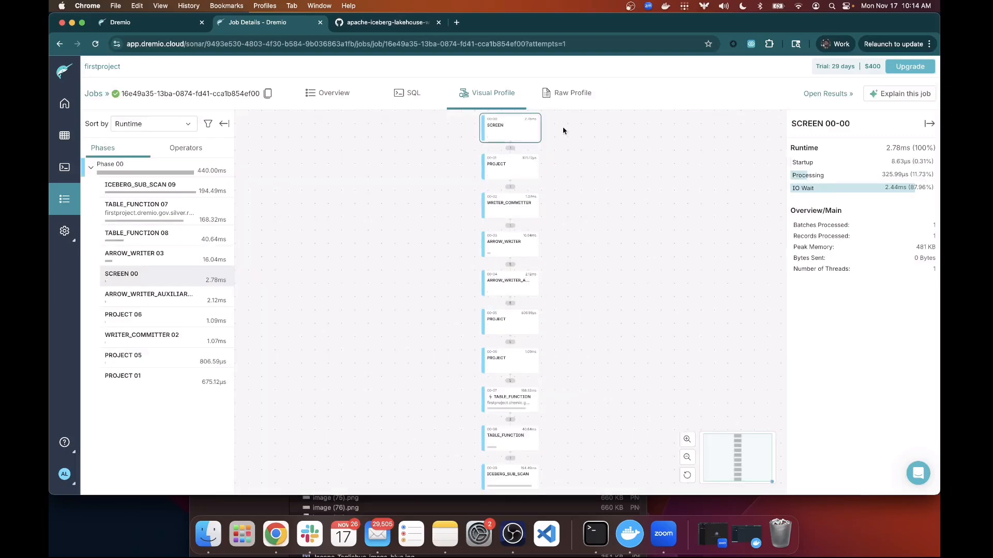
click(566, 96)
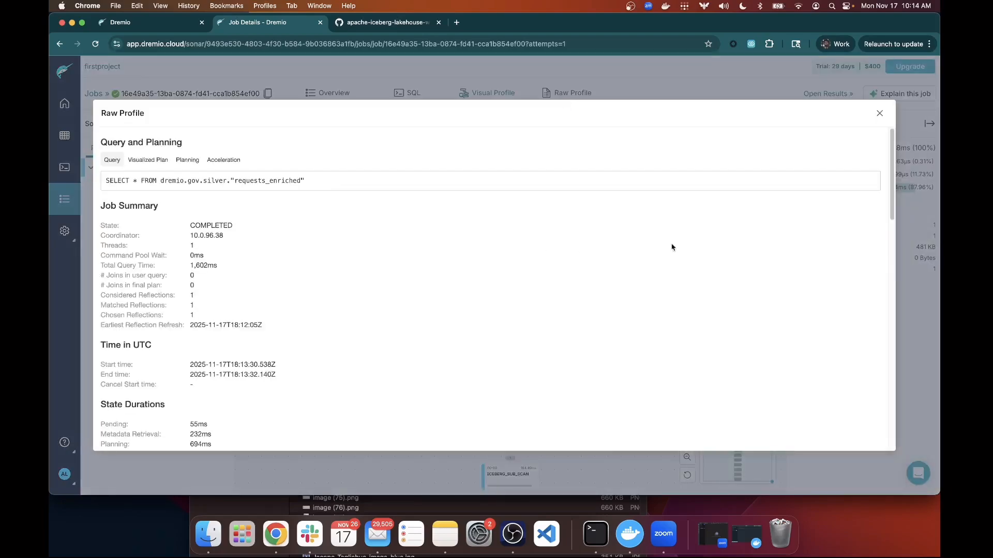
click(879, 115)
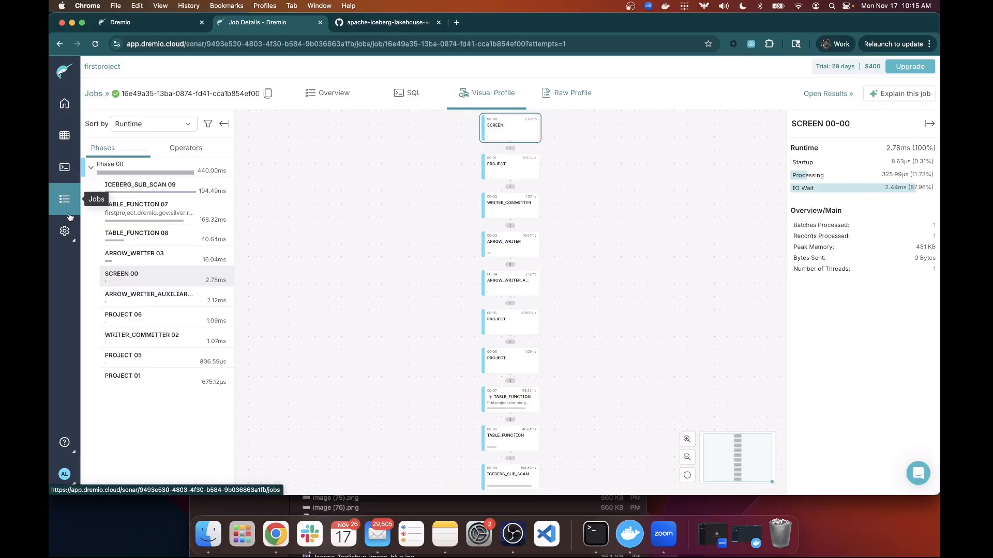
Switch on Generate wikis and labels under Project settings > Preferences.
click(64, 236)
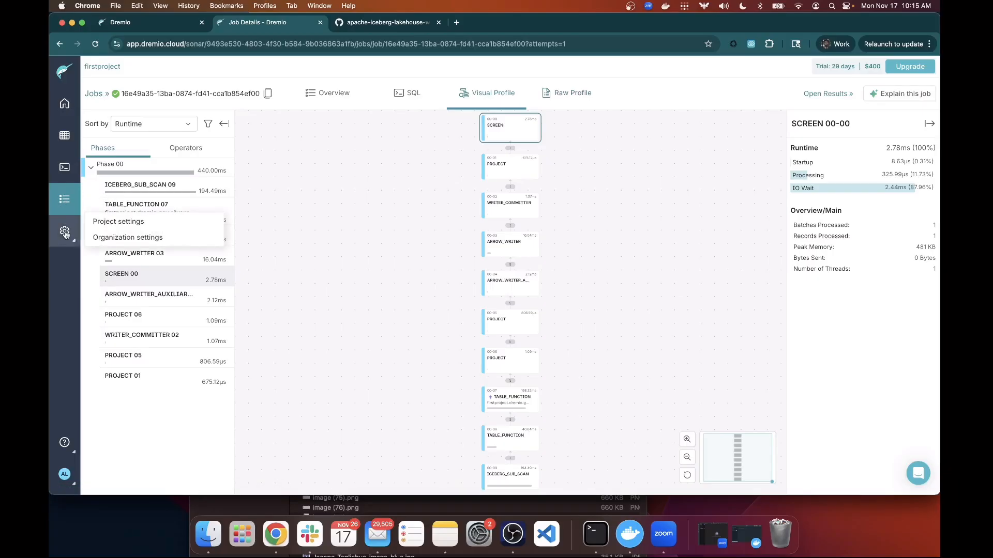
click(109, 223)
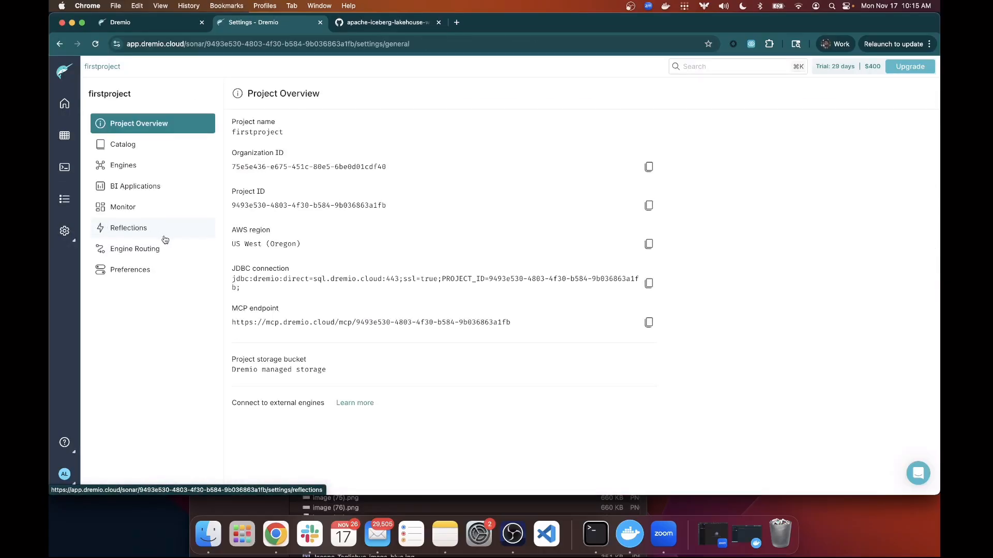
click(163, 270)
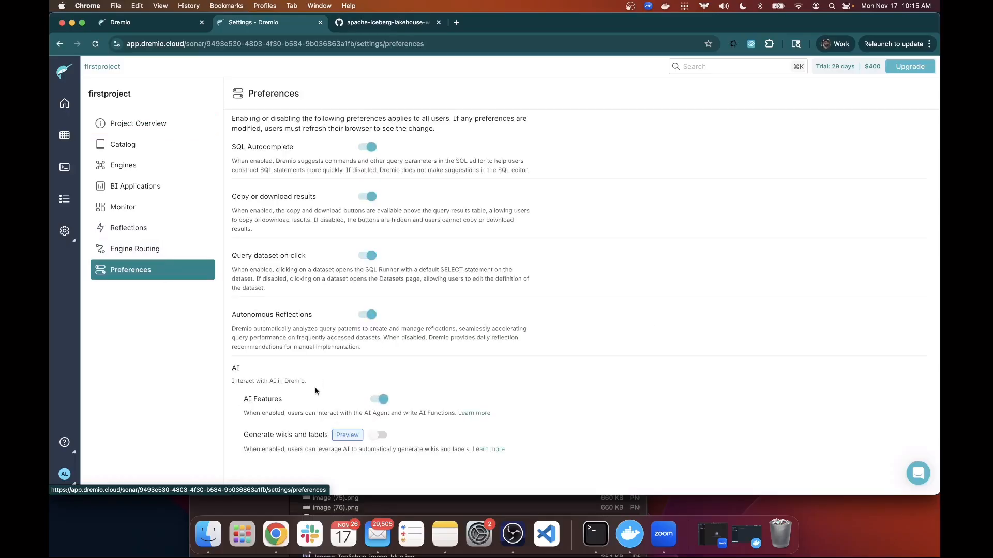
drag(247, 437, 326, 434)
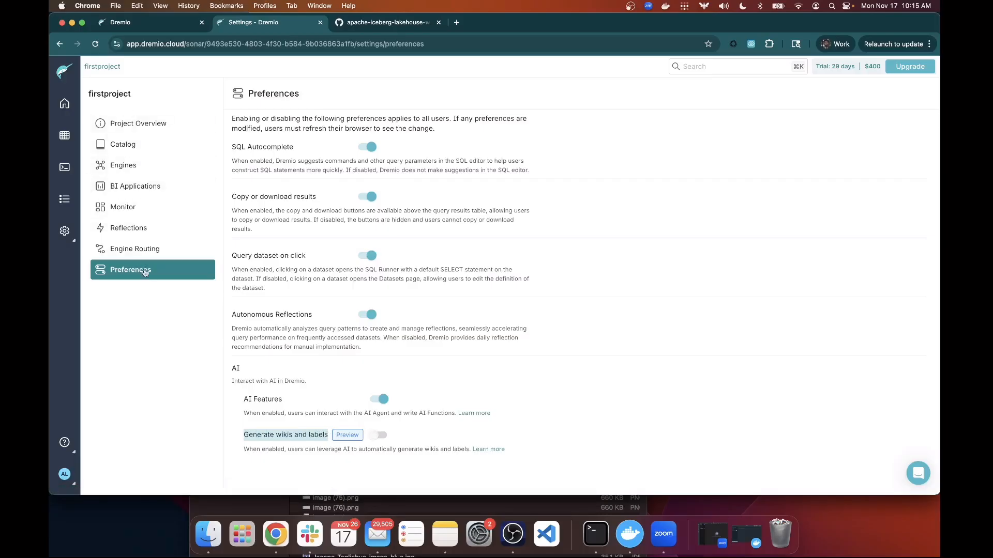
click(376, 436)
Browse Datasets to dremio > gov > gold and open backlog_by_zip_daily in a new query.
click(67, 101)
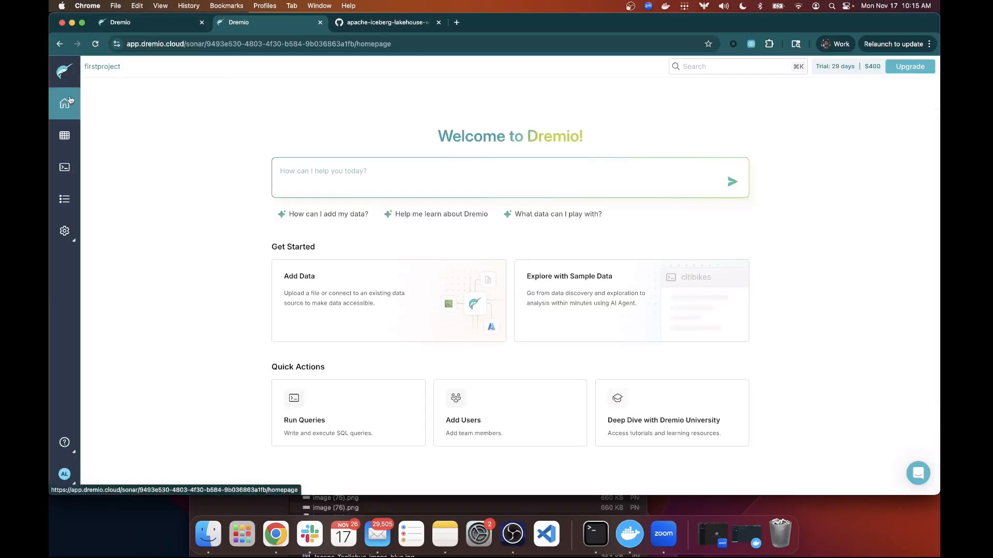
click(68, 134)
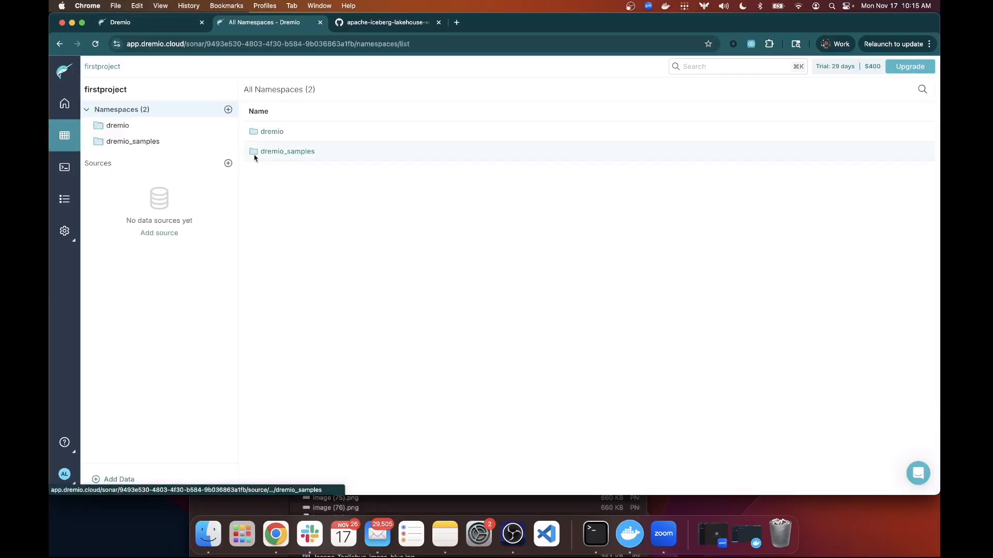
click(184, 127)
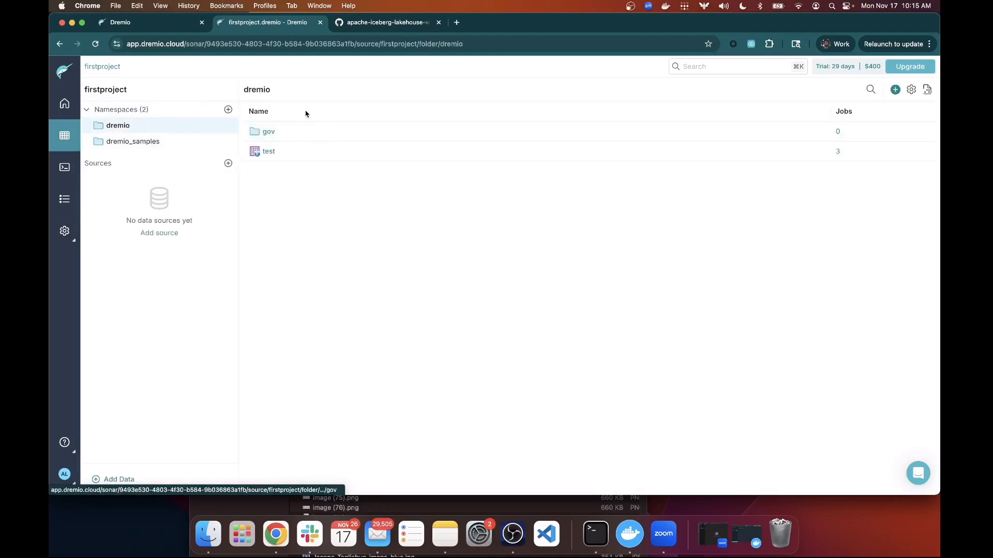
click(267, 131)
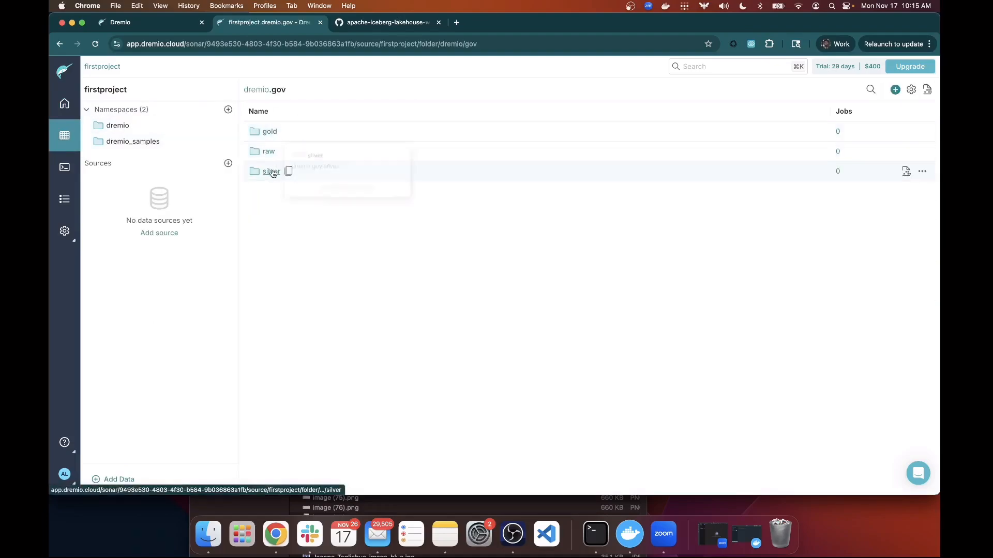
click(270, 133)
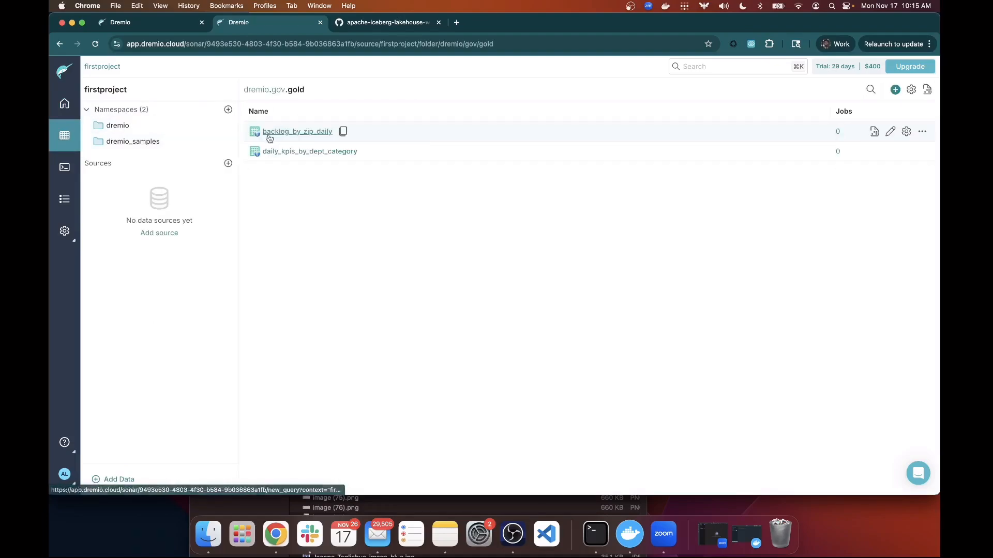
click(301, 135)
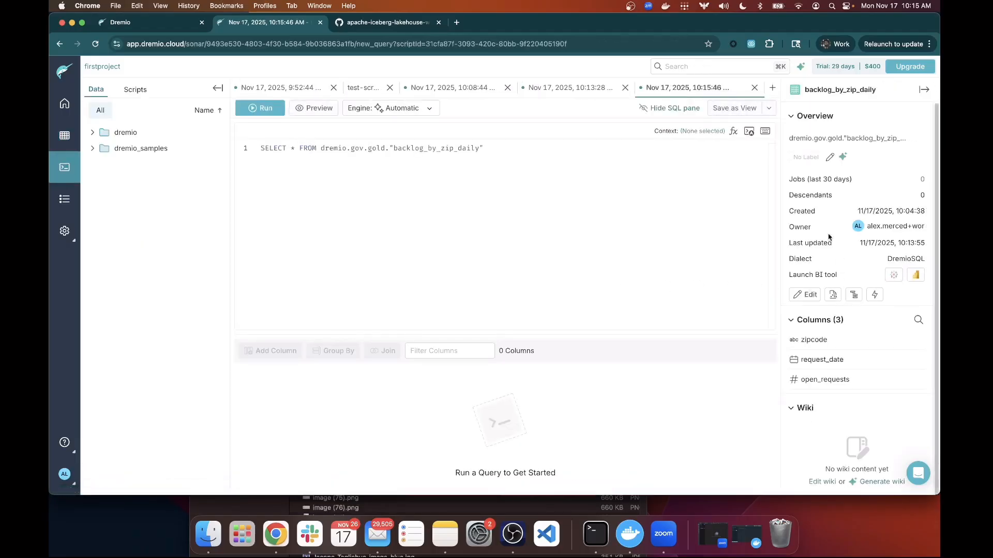
After AI label generation returns nothing, manually label backlog_by_zip_daily 'gold'.
click(843, 157)
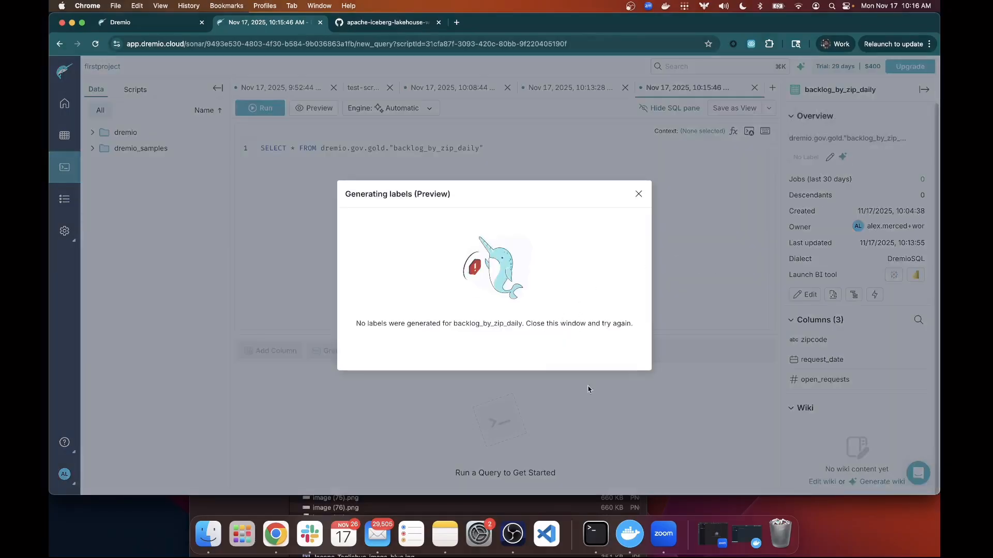
click(638, 194)
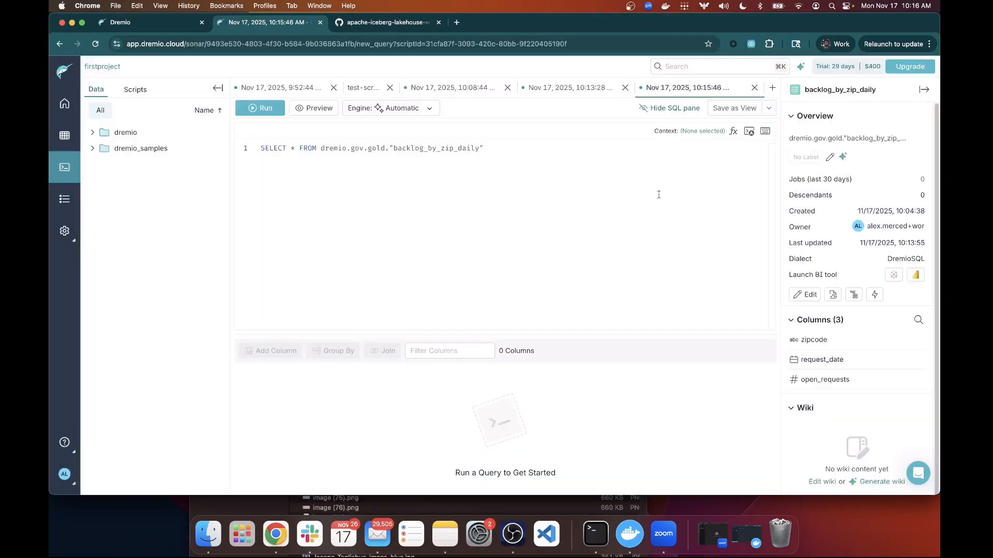
click(826, 159)
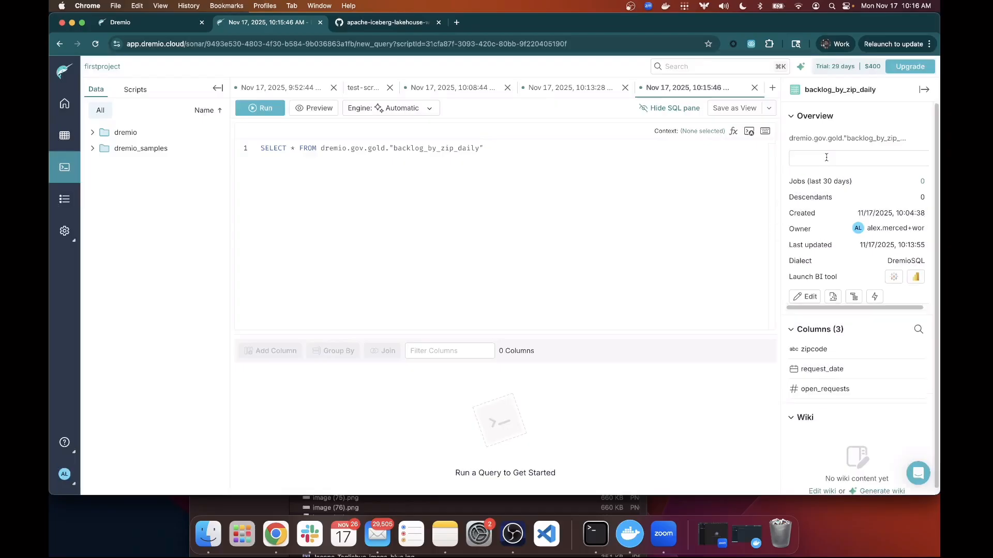
text(go)
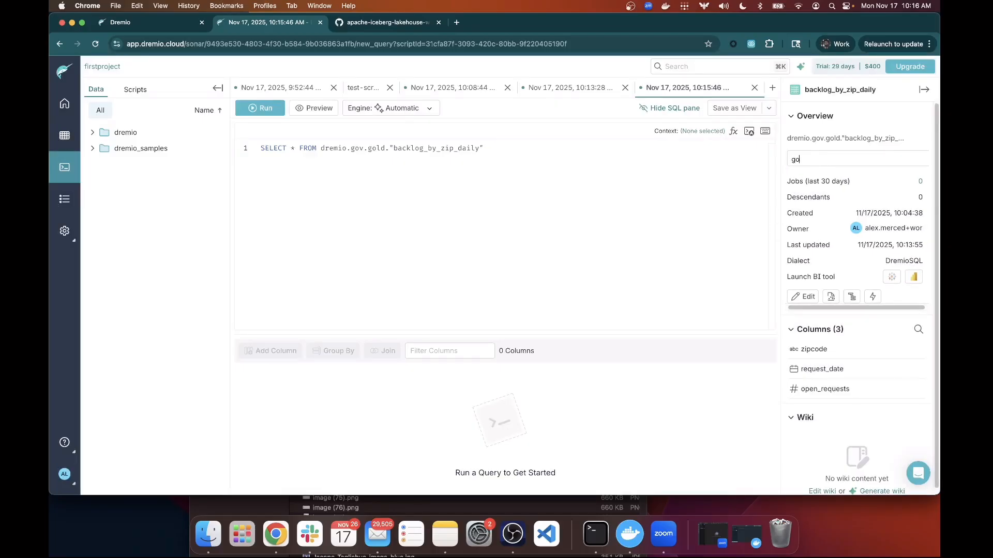
text(ld)
key(Return)
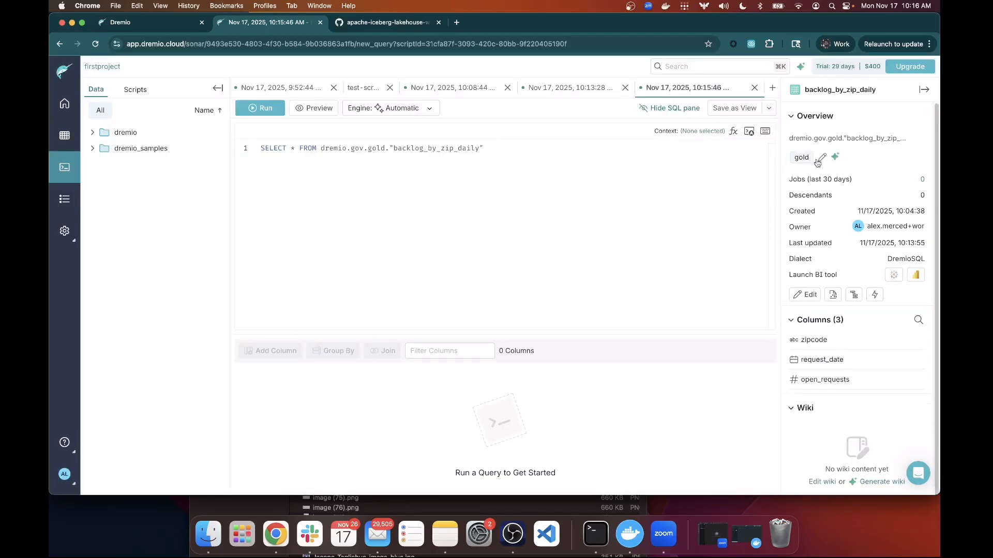
Have AI draft a wiki for backlog_by_zip_daily, review its summaries, and save it.
click(870, 487)
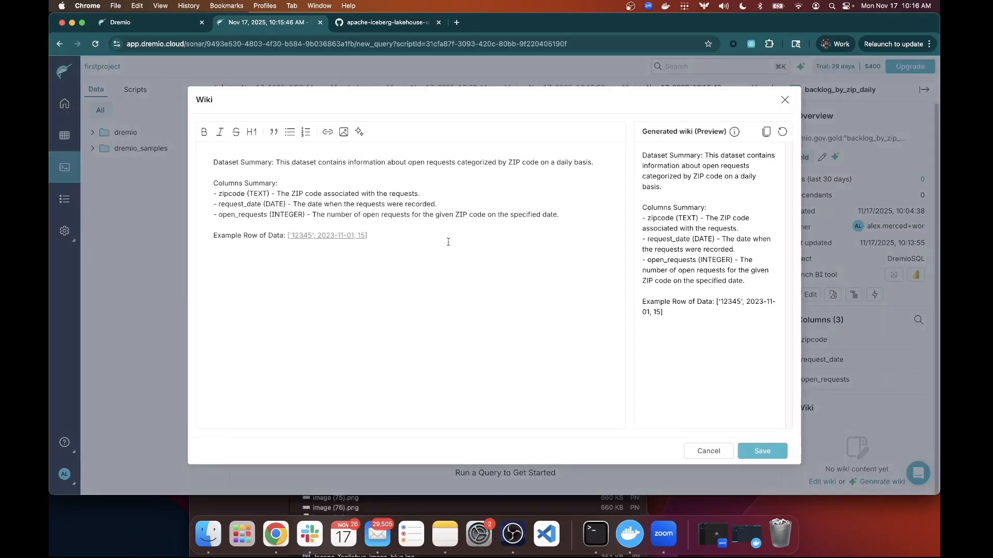
drag(254, 161, 600, 161)
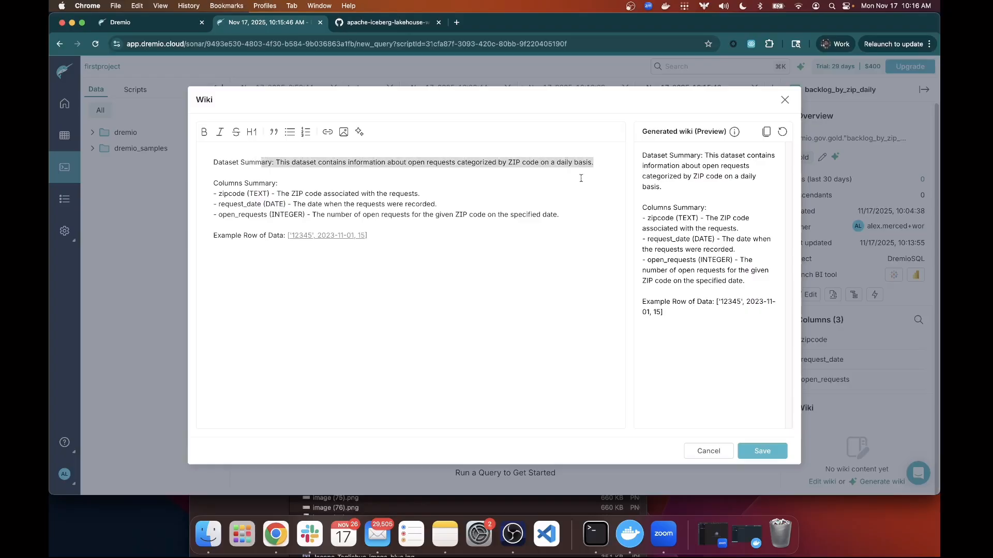
drag(368, 236, 159, 239)
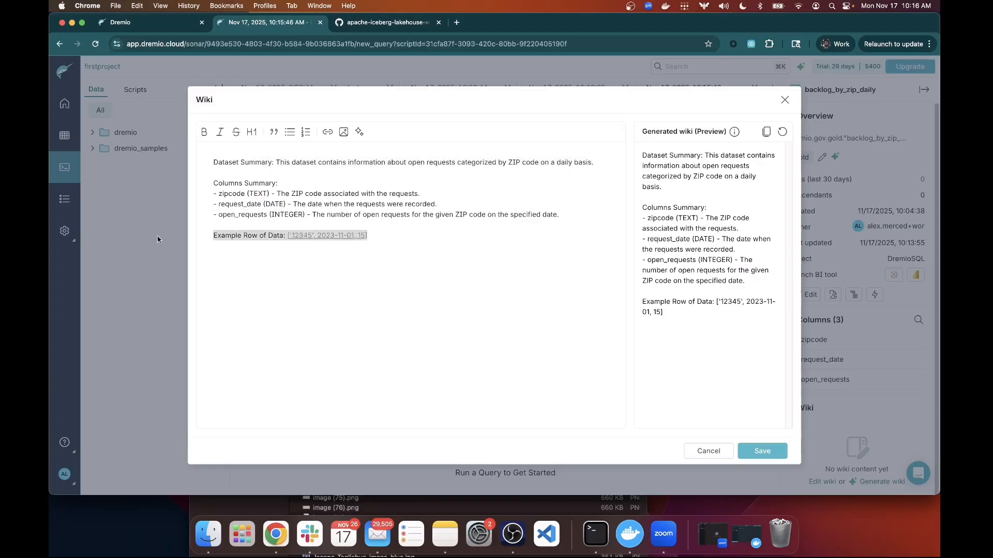
drag(585, 217, 156, 185)
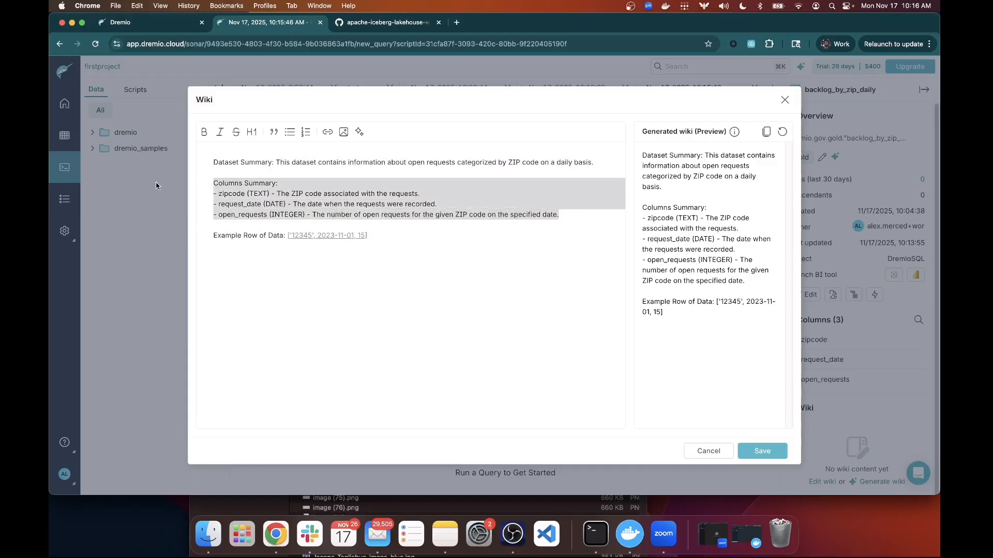
click(738, 449)
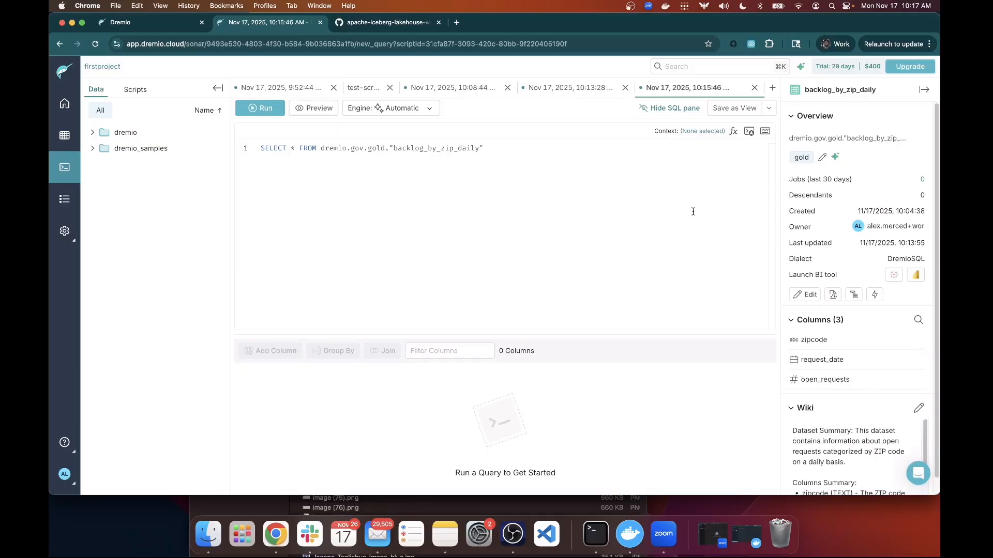
Search the project for 'gold' and scroll through the matches.
click(683, 70)
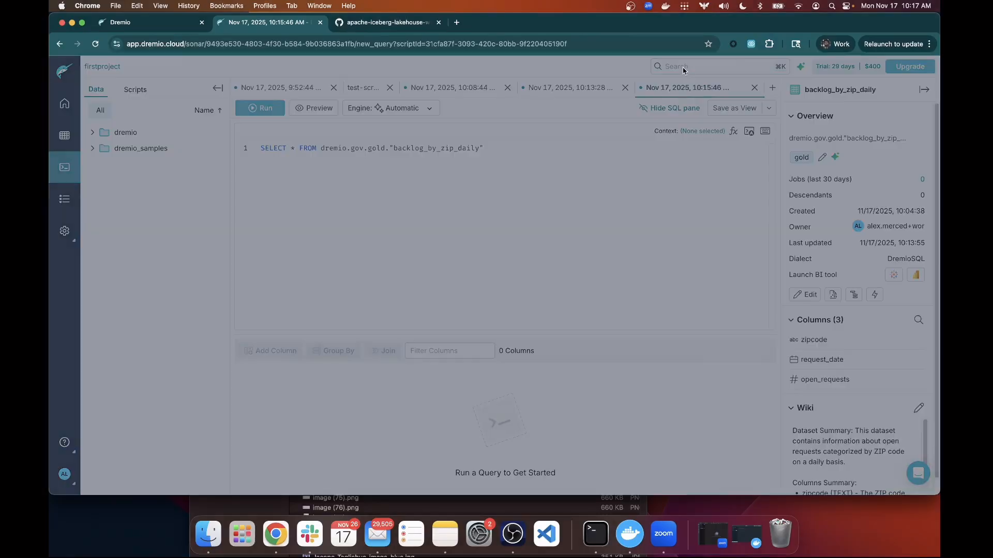
text(gol)
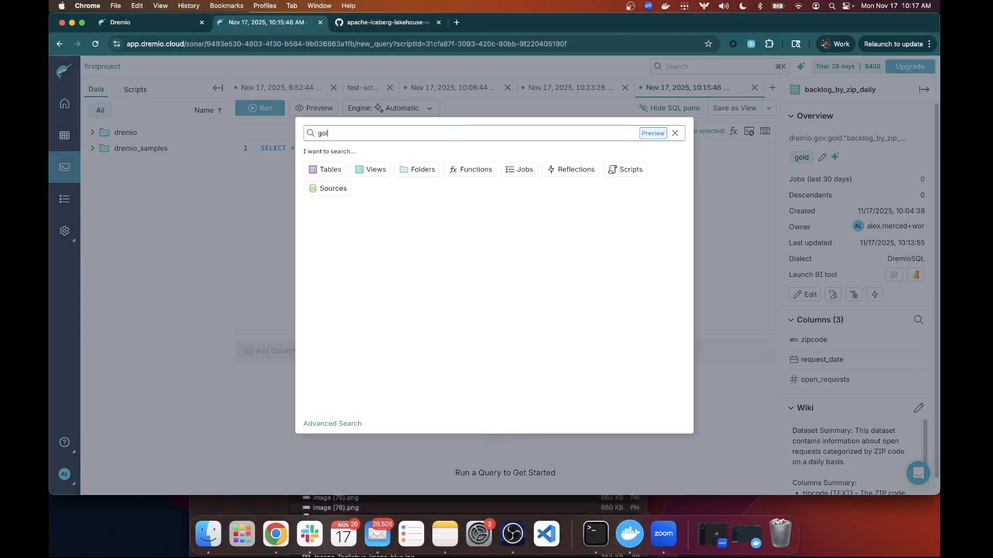
text(d)
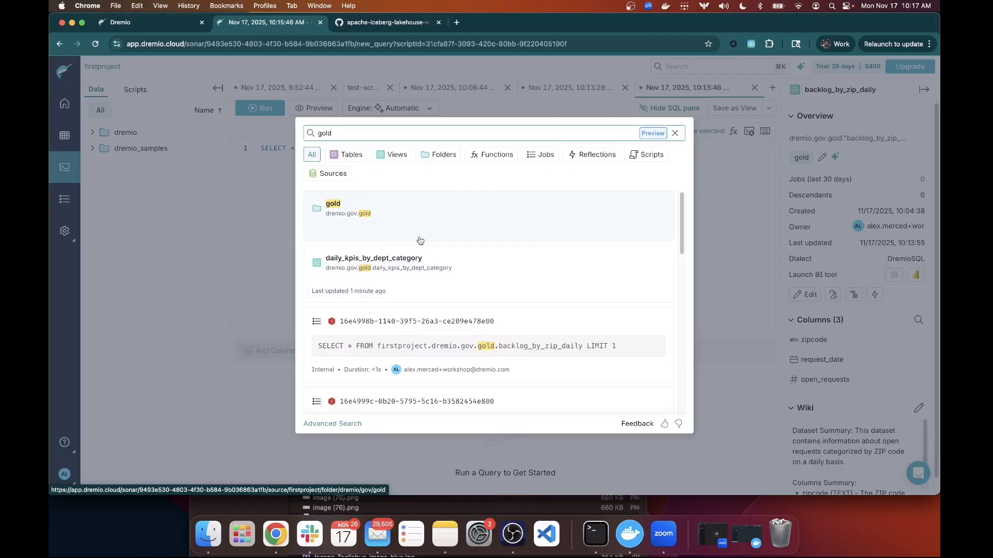
scroll(468, 318, down, 2)
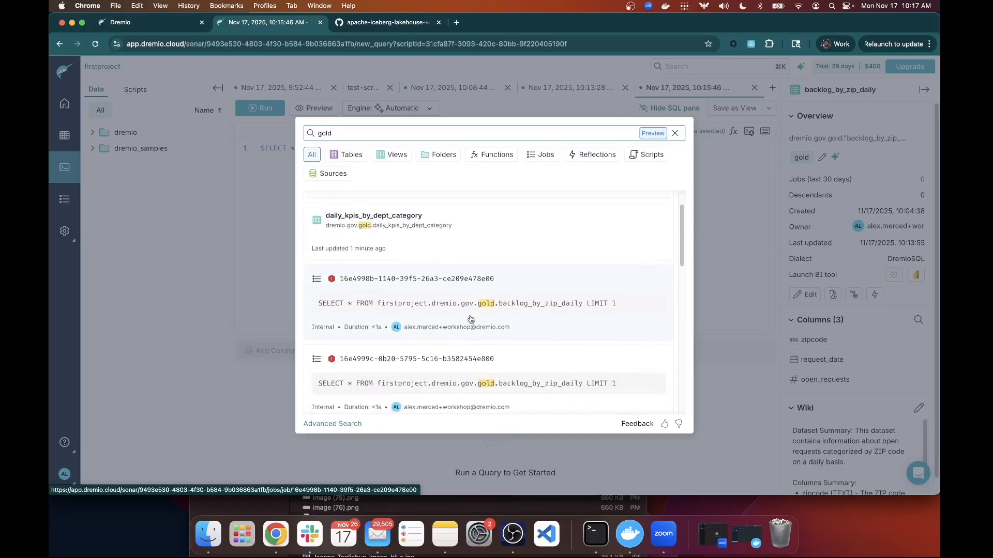
scroll(468, 319, down, 5)
scroll(386, 214, up, 10)
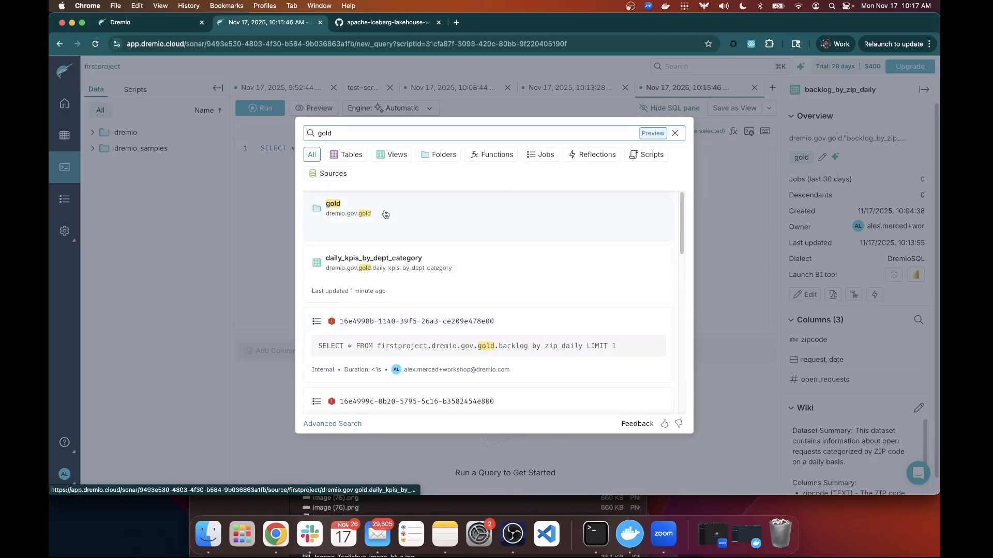
Filter the gold results by Tables, Views, Functions, Folders and Scripts, then clear the query.
click(352, 156)
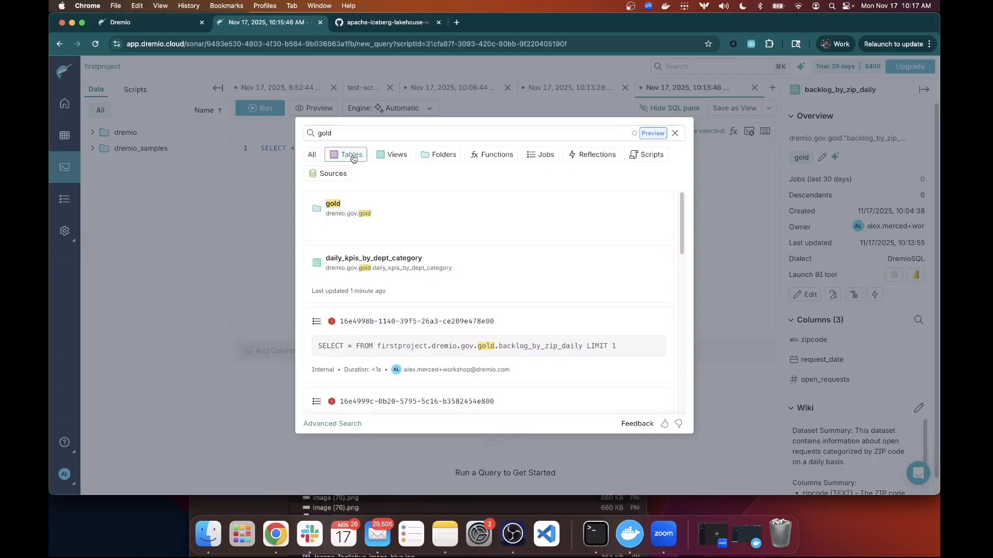
click(350, 157)
click(380, 157)
click(380, 157)
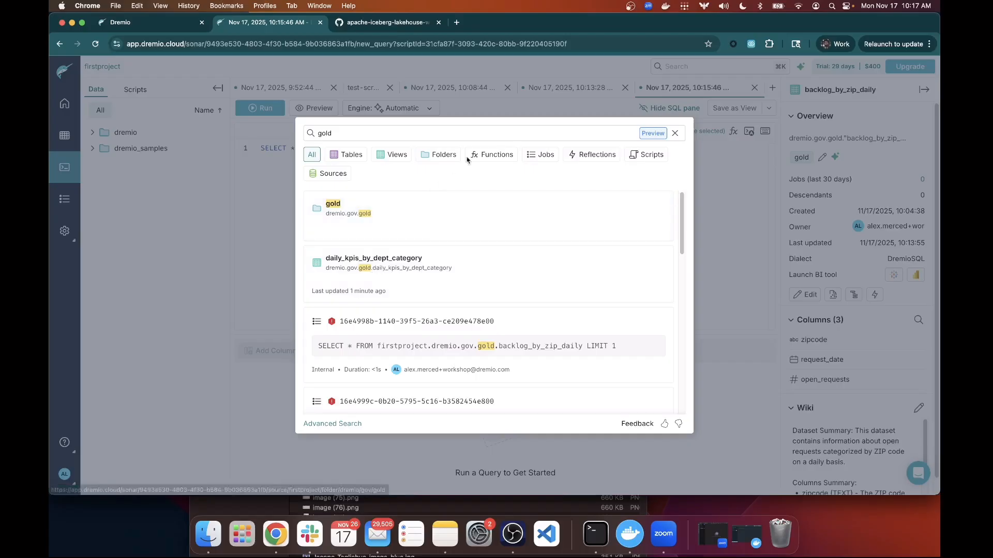
click(498, 156)
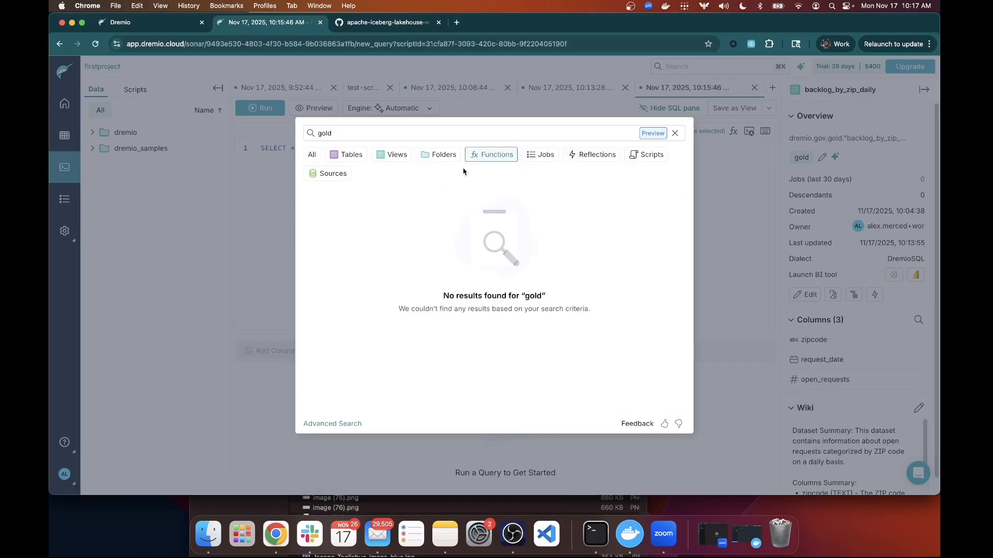
click(455, 156)
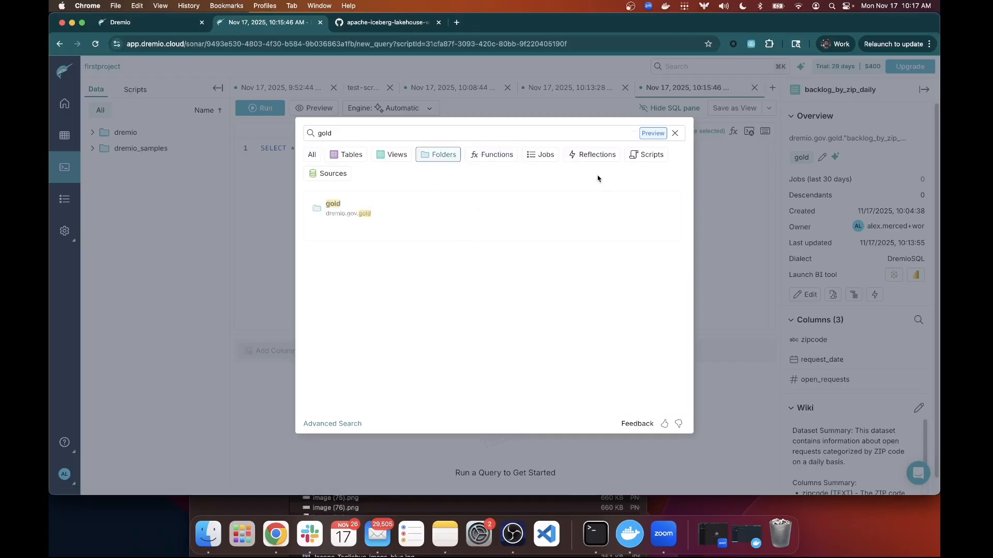
click(633, 157)
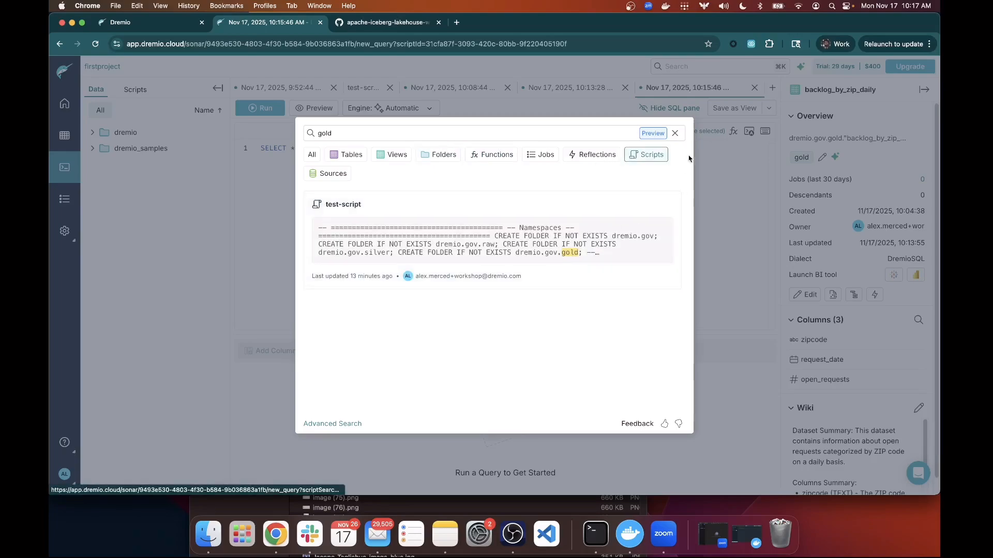
click(681, 135)
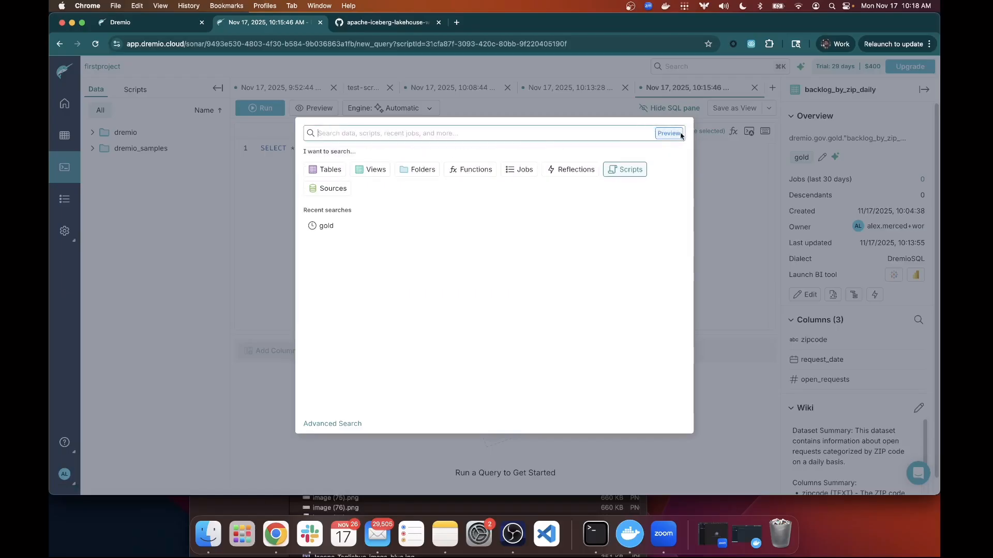
Close search and go via Home to Project settings, passing Catalog, to the Engines page.
click(220, 265)
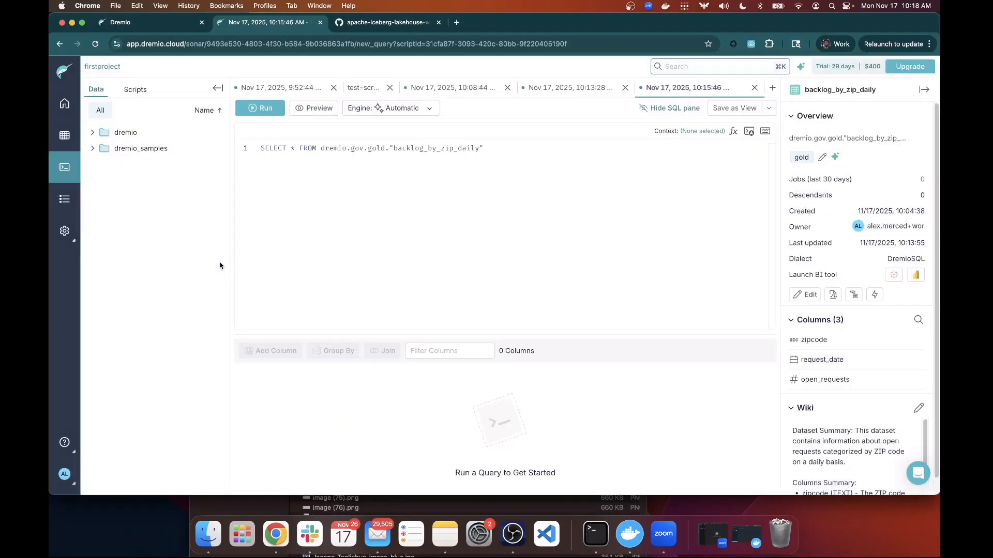
click(73, 109)
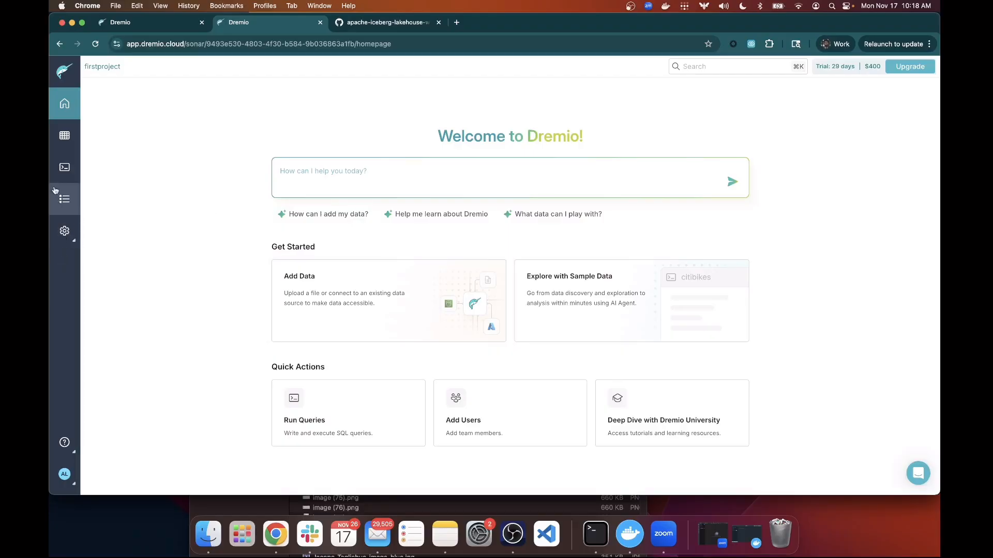
mouse_move(71, 237)
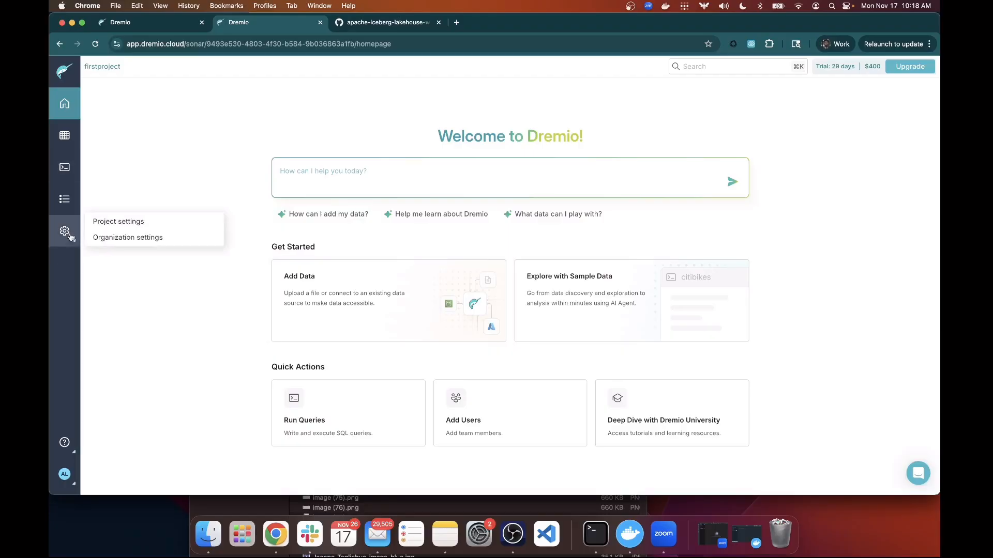
click(126, 227)
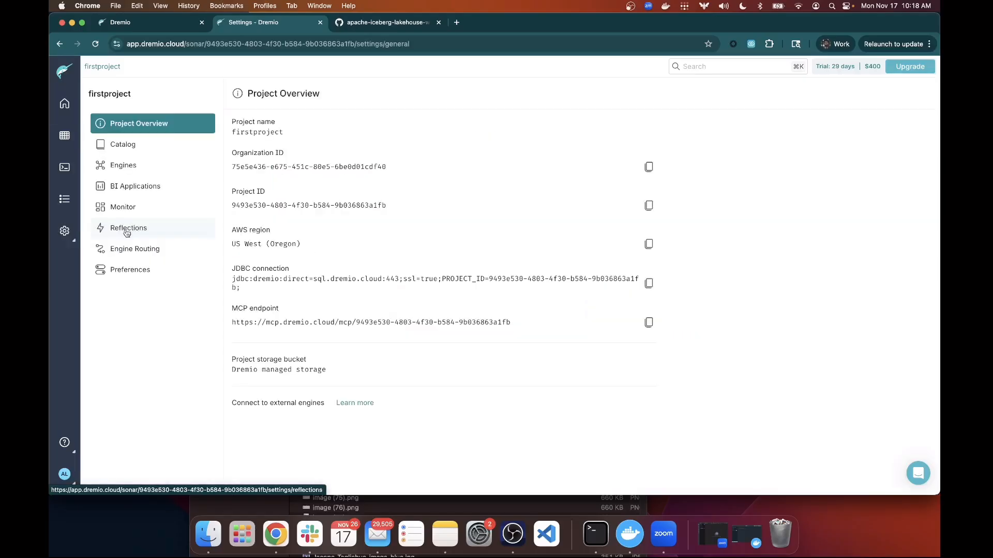
click(132, 147)
scroll(294, 232, down, 3)
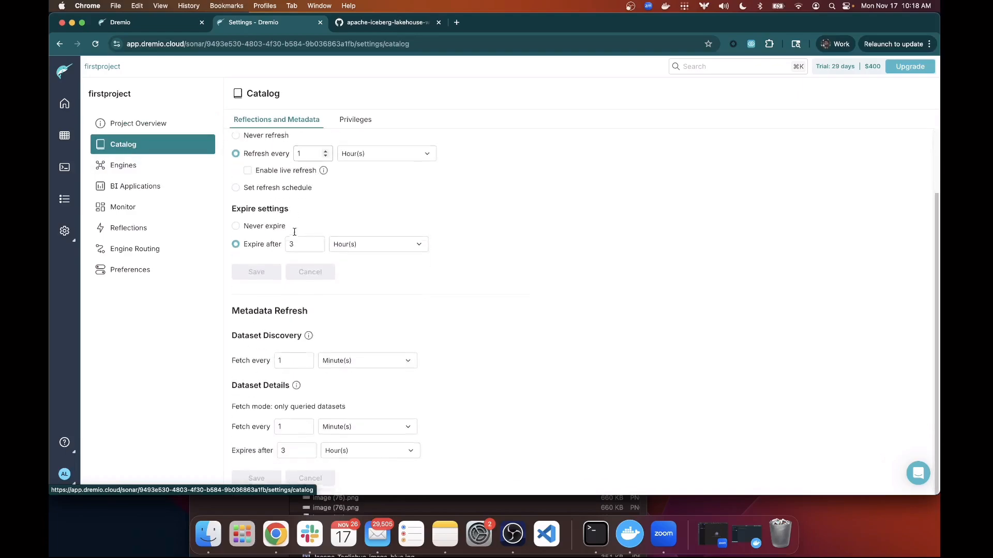
scroll(279, 235, up, 3)
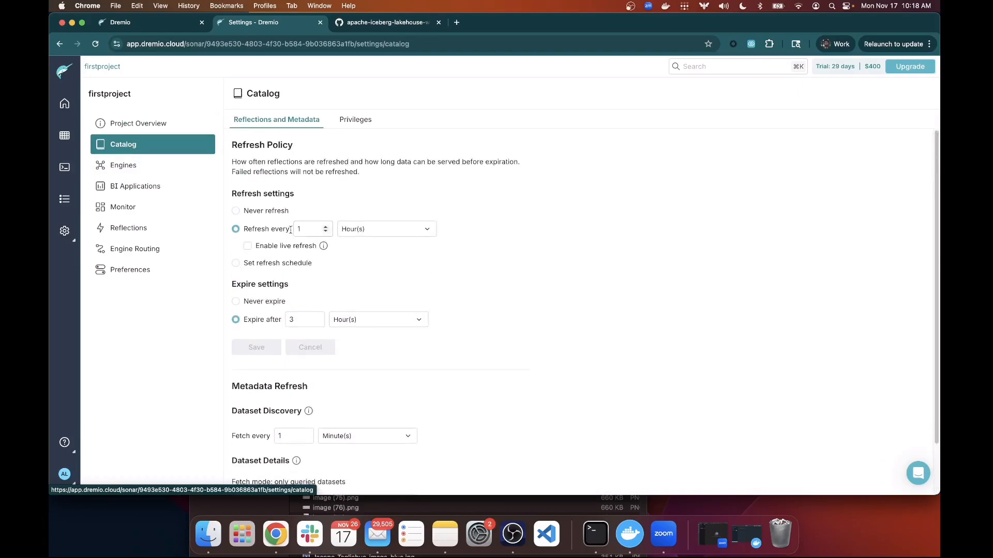
click(130, 170)
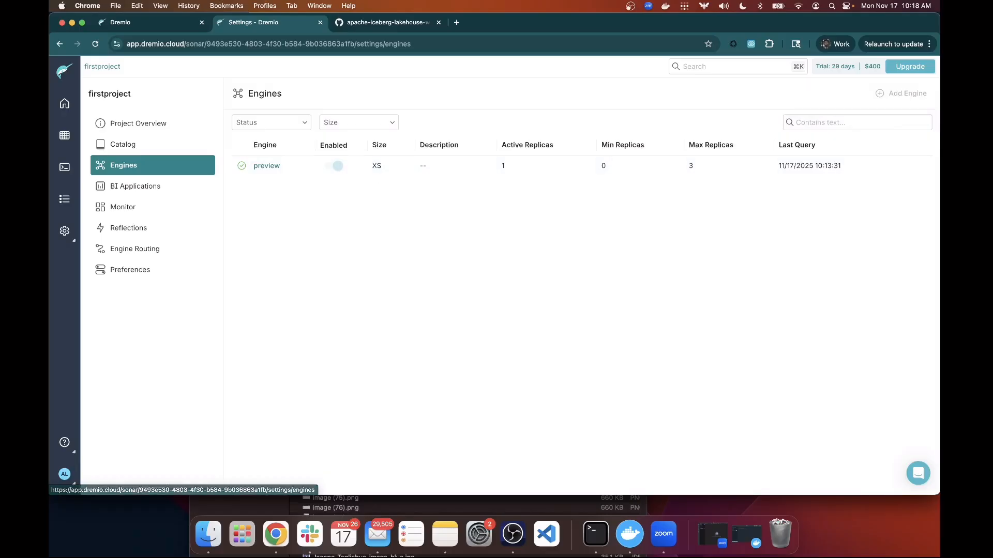
Edit the preview engine and review its size options, keeping XSmall.
click(885, 167)
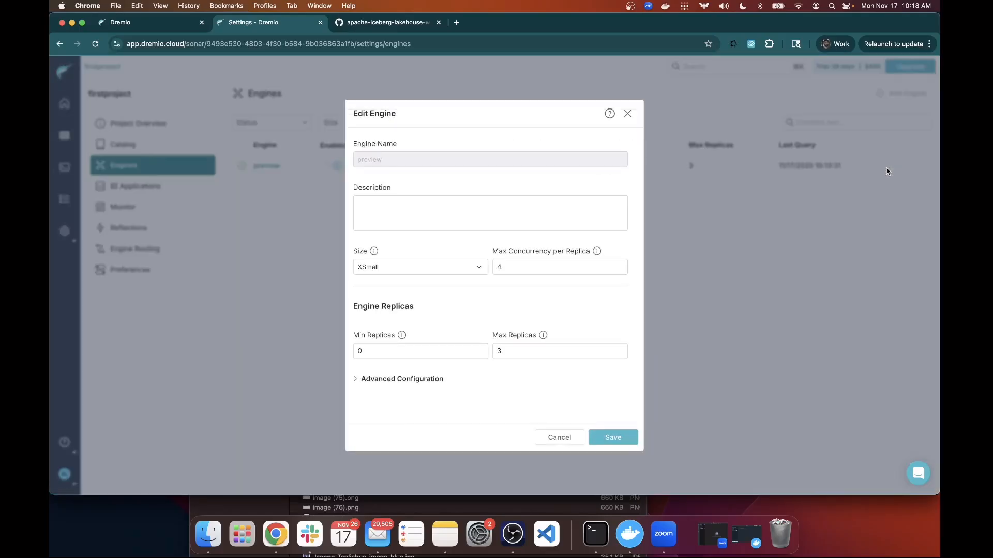
click(476, 270)
scroll(447, 325, down, 2)
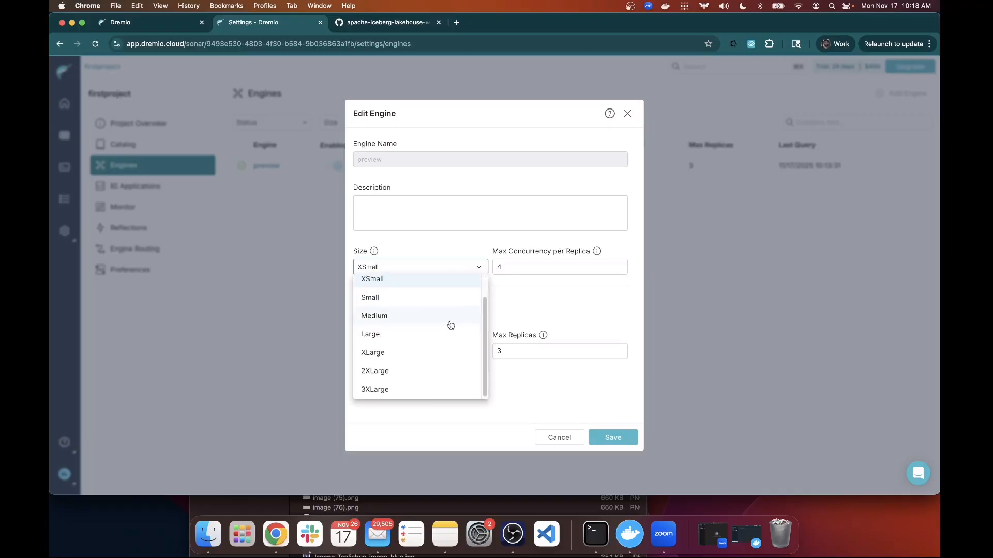
scroll(449, 325, up, 1)
scroll(451, 325, down, 1)
scroll(434, 322, up, 1)
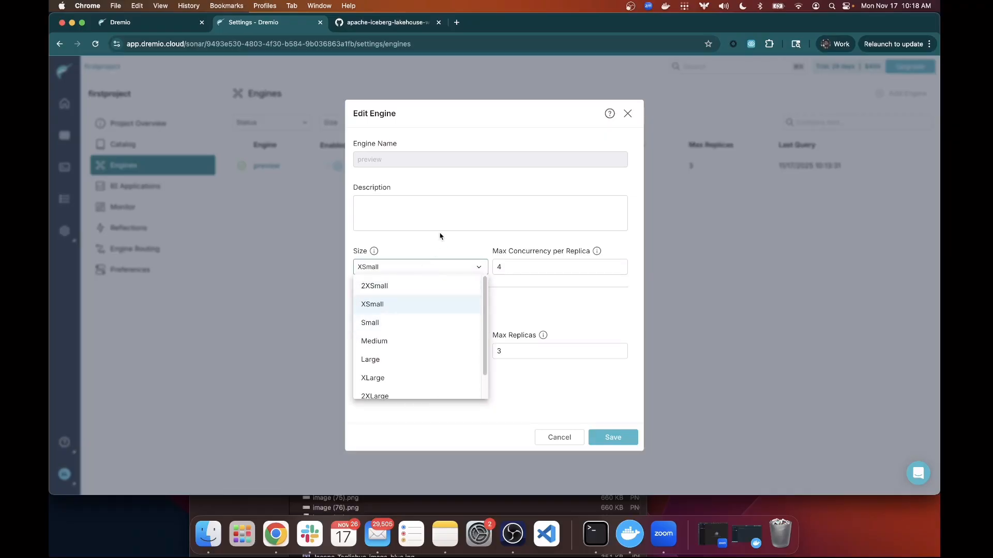
click(451, 248)
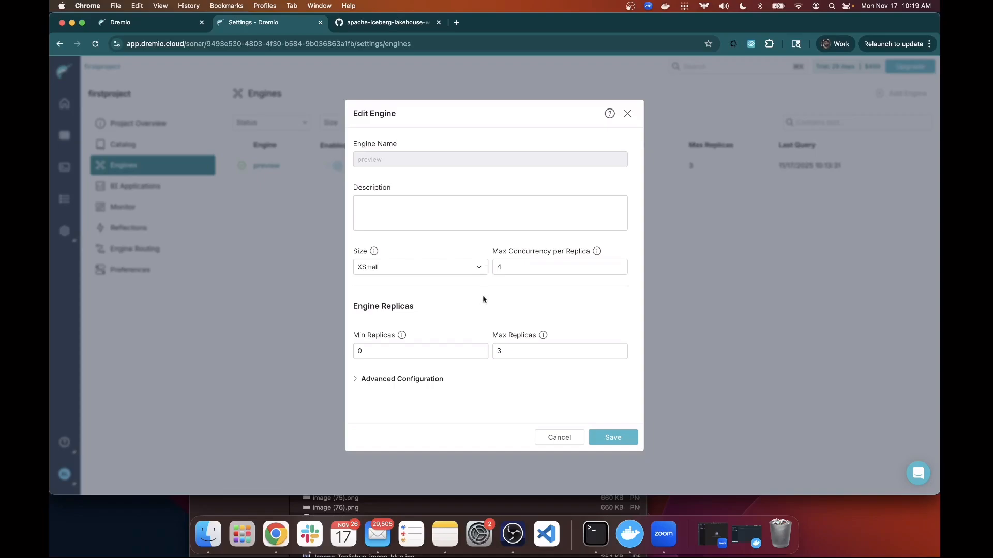
Enter 4 for Max Concurrency per Replica and review the Min and Max Replicas values.
click(509, 266)
text(4)
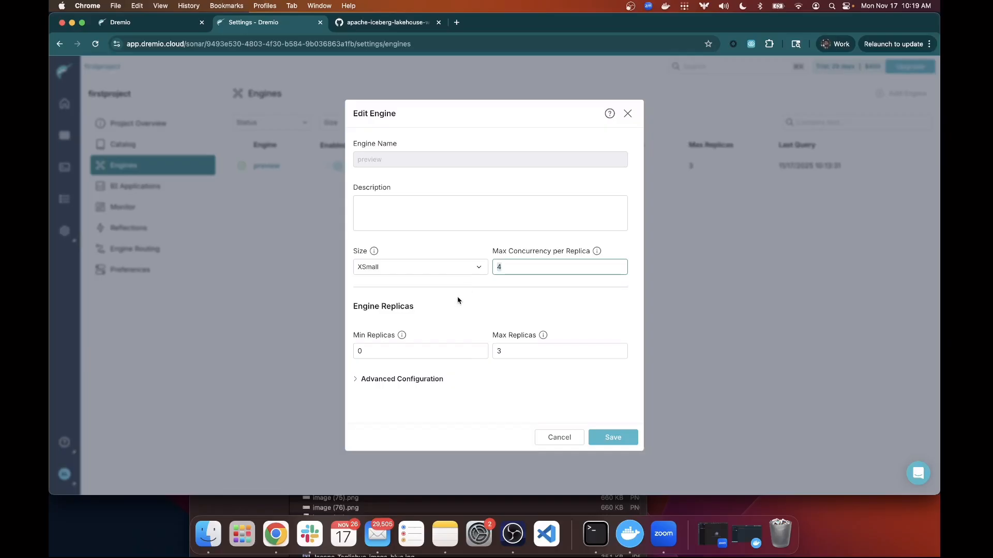
click(436, 350)
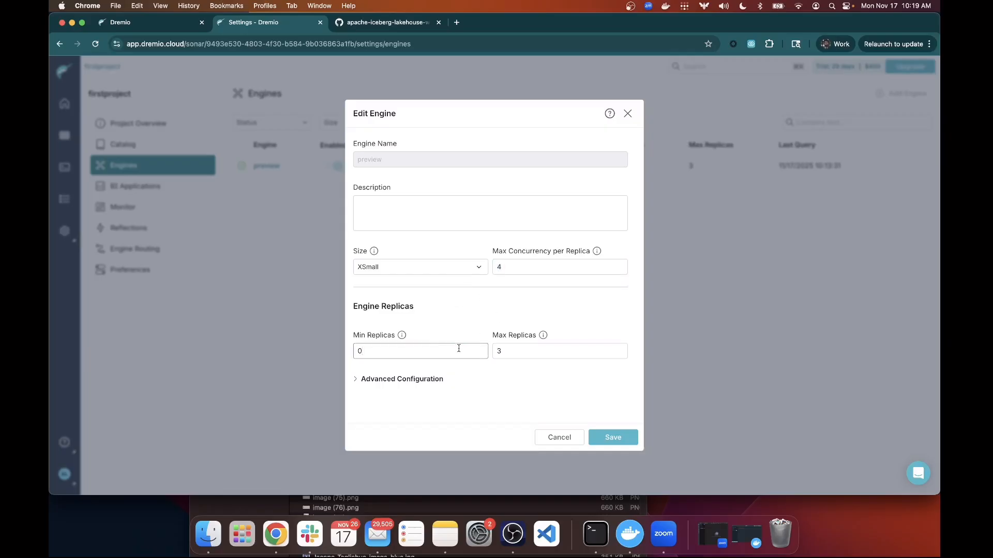
click(506, 352)
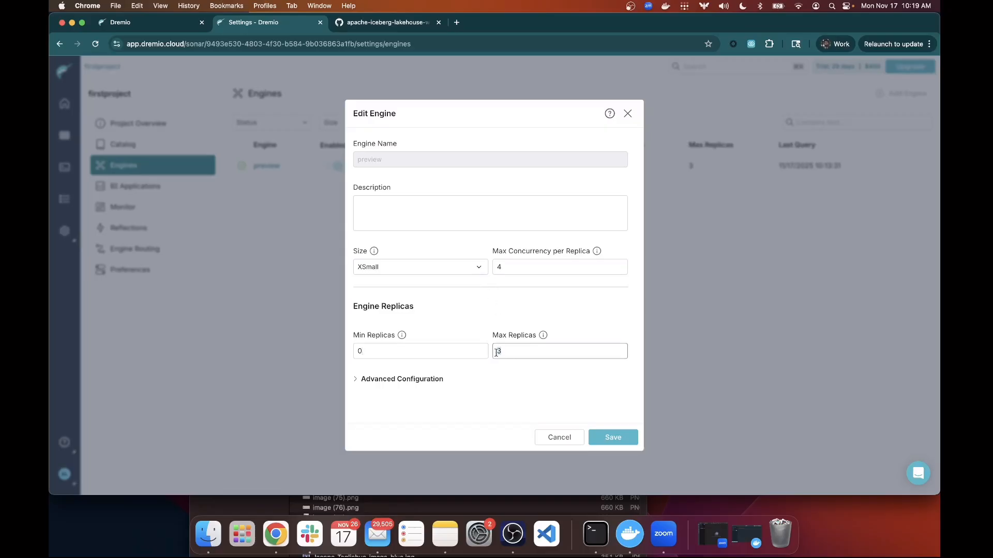
click(497, 267)
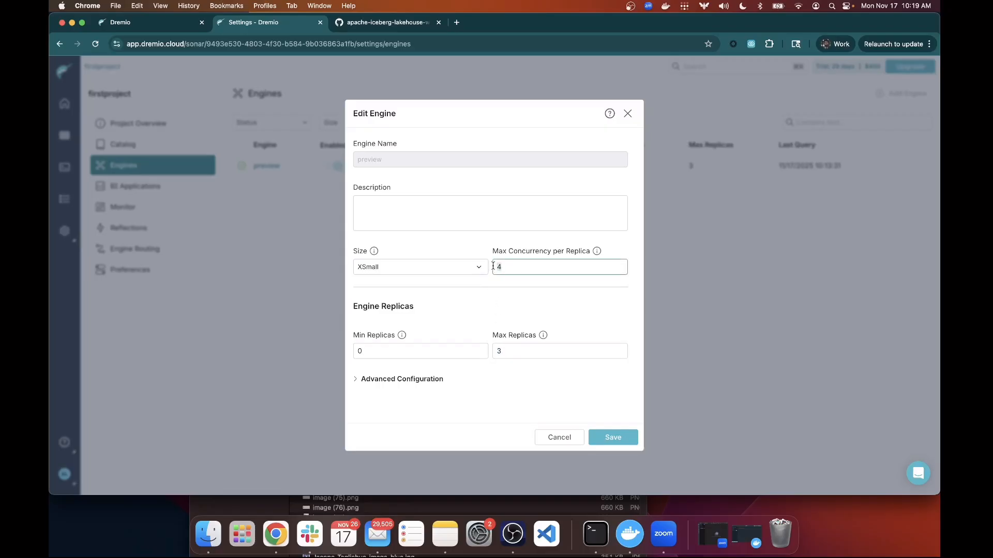
click(509, 351)
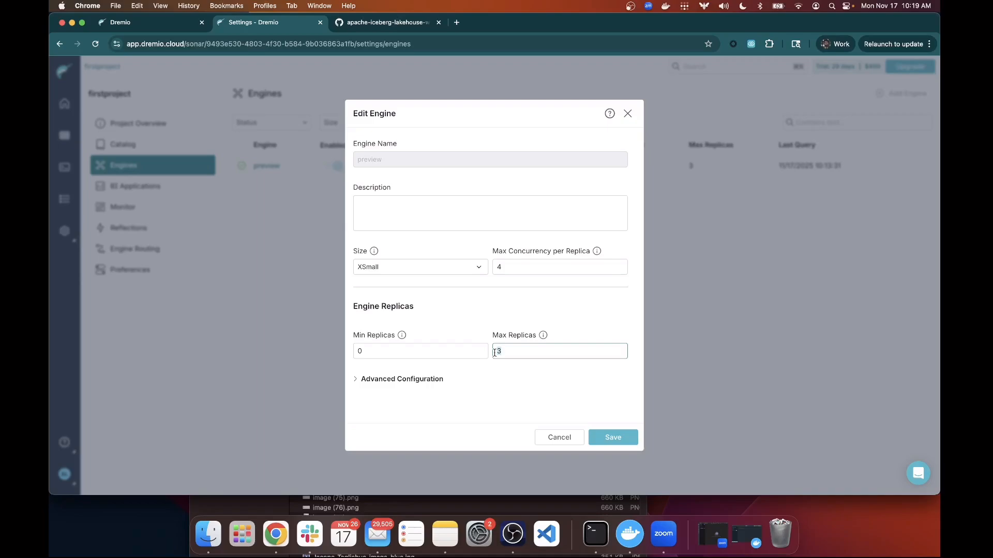
click(466, 351)
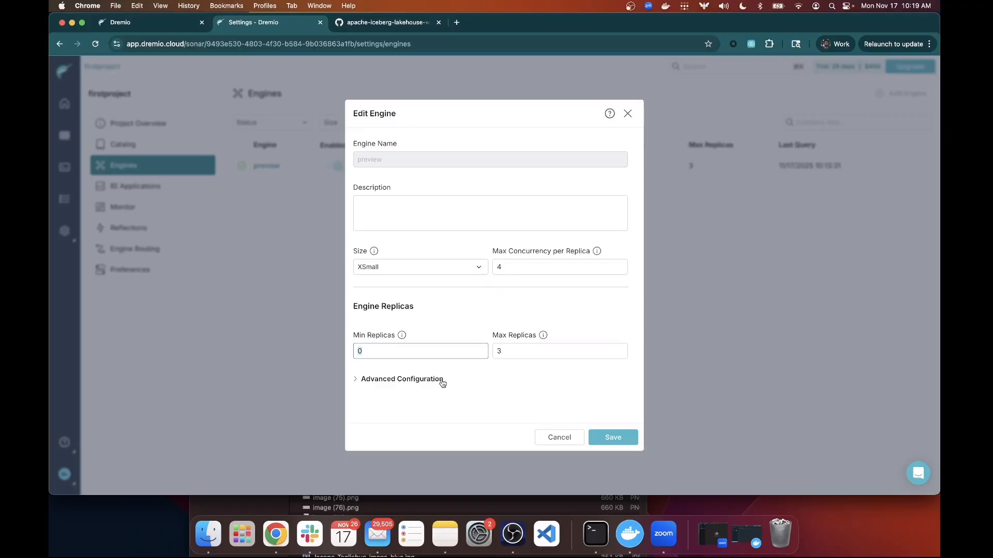
Review the 60-minute Last Replica Auto-Stop under Advanced Configuration, then leave without saving.
click(377, 381)
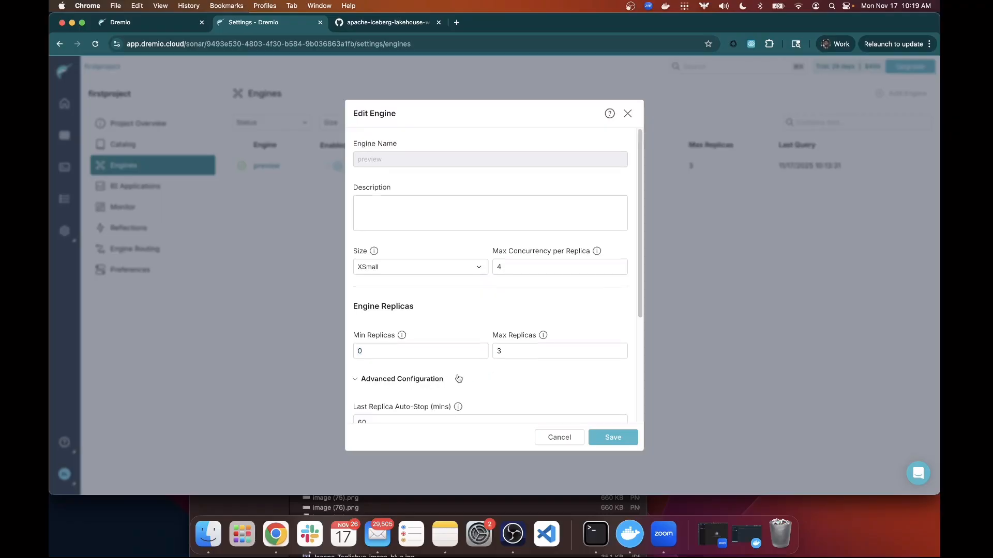
scroll(376, 383, down, 5)
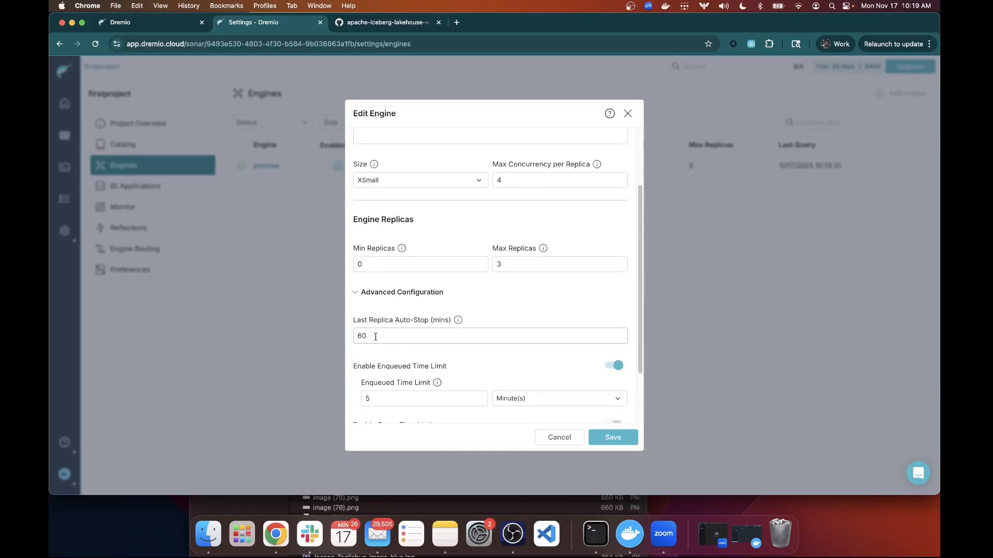
click(372, 336)
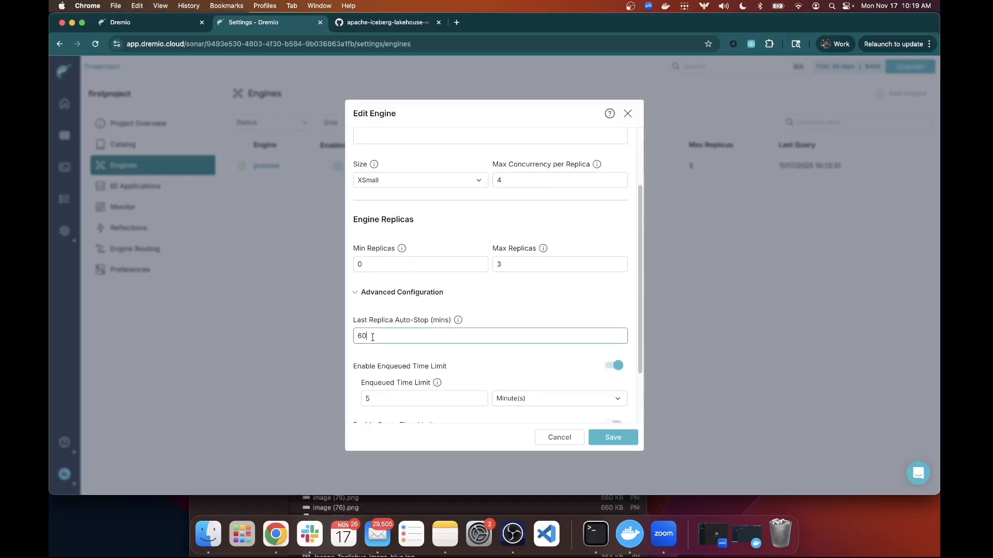
drag(373, 336, 356, 337)
scroll(491, 358, down, 1)
scroll(486, 346, down, 3)
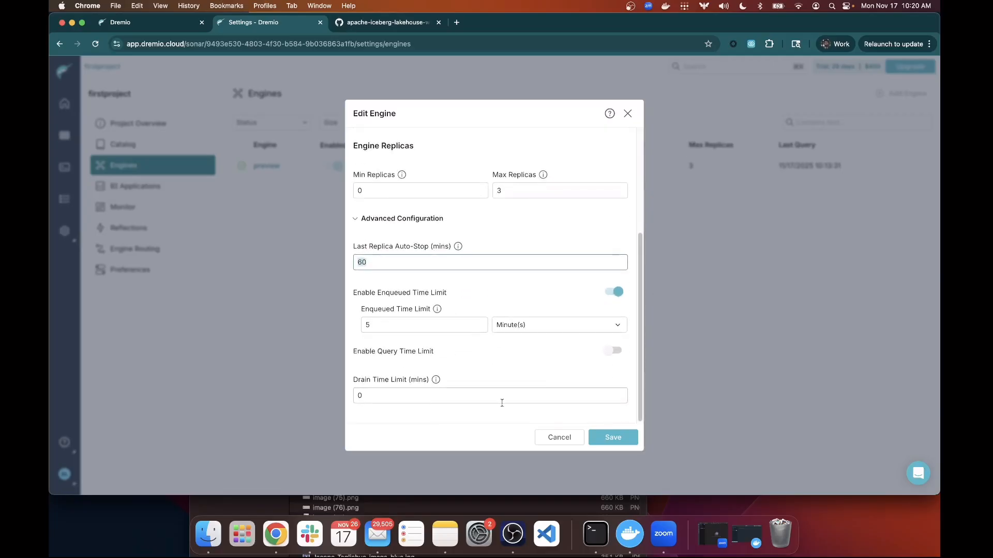
click(554, 438)
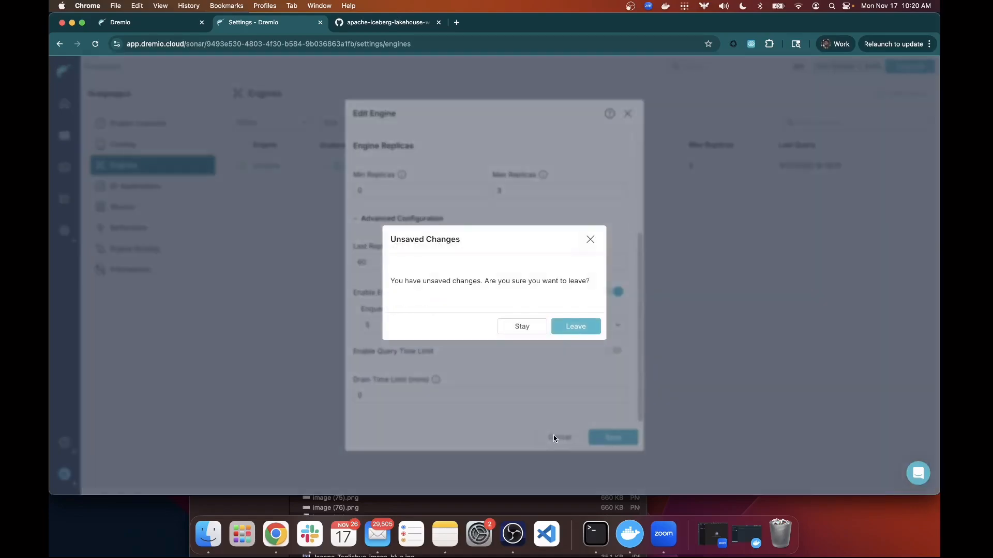
click(565, 327)
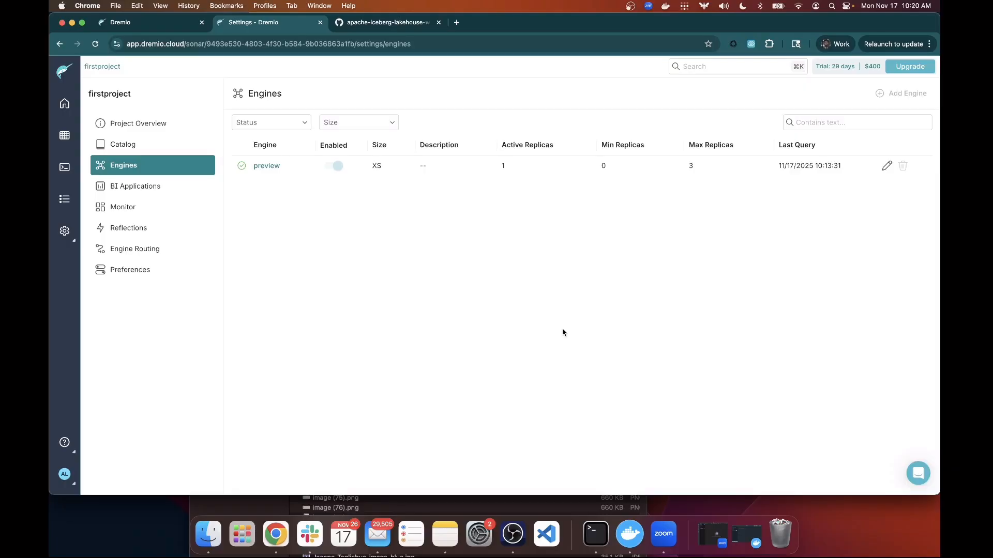
Open Engine Routing, start a new rule and view the user-based example conditions.
click(146, 253)
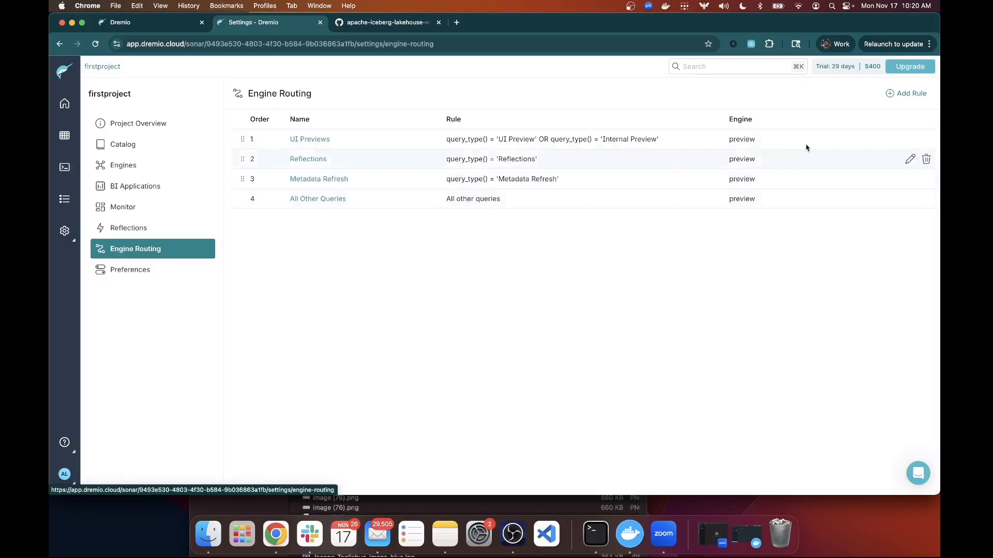
click(899, 95)
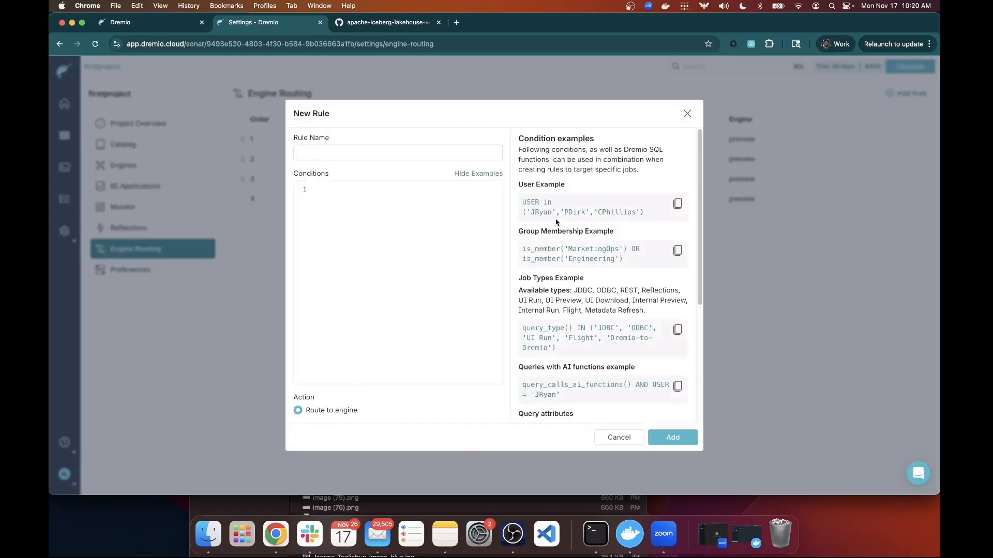
drag(642, 210, 513, 202)
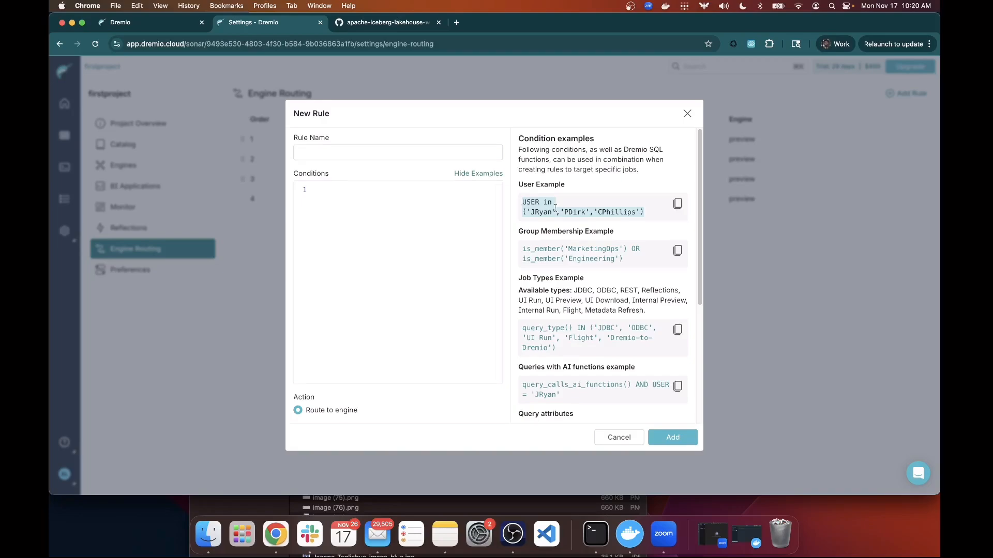
scroll(594, 243, down, 1)
drag(624, 250, 516, 242)
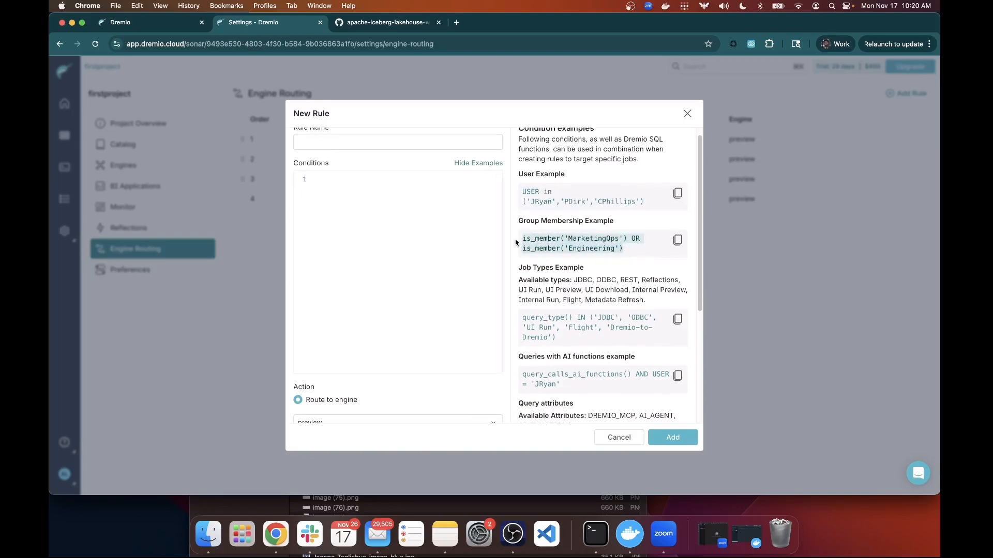
scroll(594, 264, down, 2)
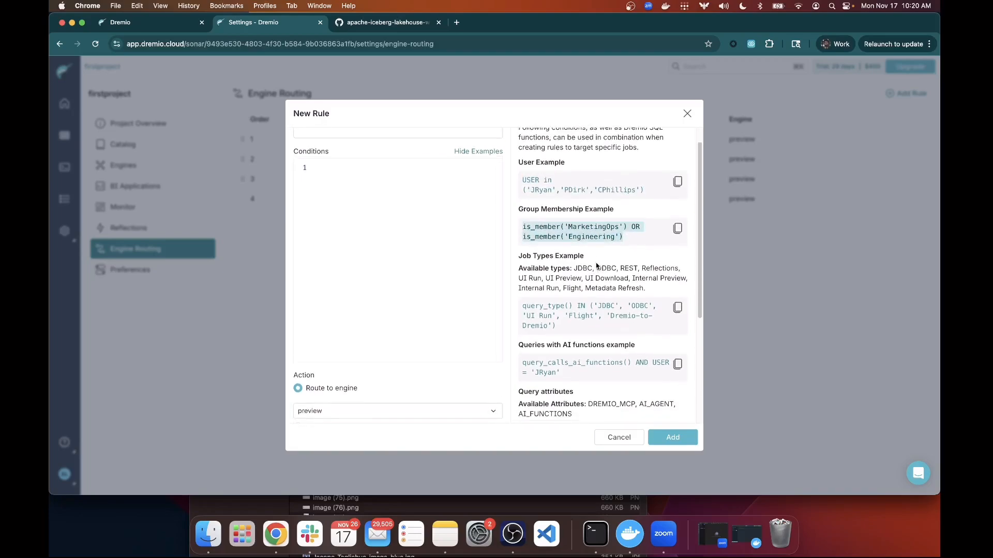
Browse the job-types and AI-functions example conditions, then close the New Rule dialog unsaved.
click(551, 319)
drag(553, 319, 522, 300)
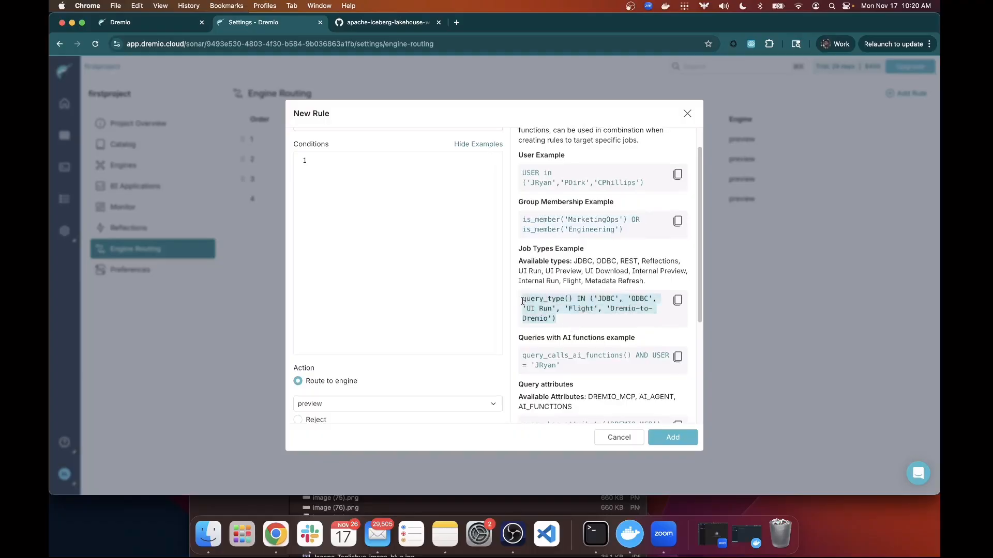
scroll(586, 299, down, 3)
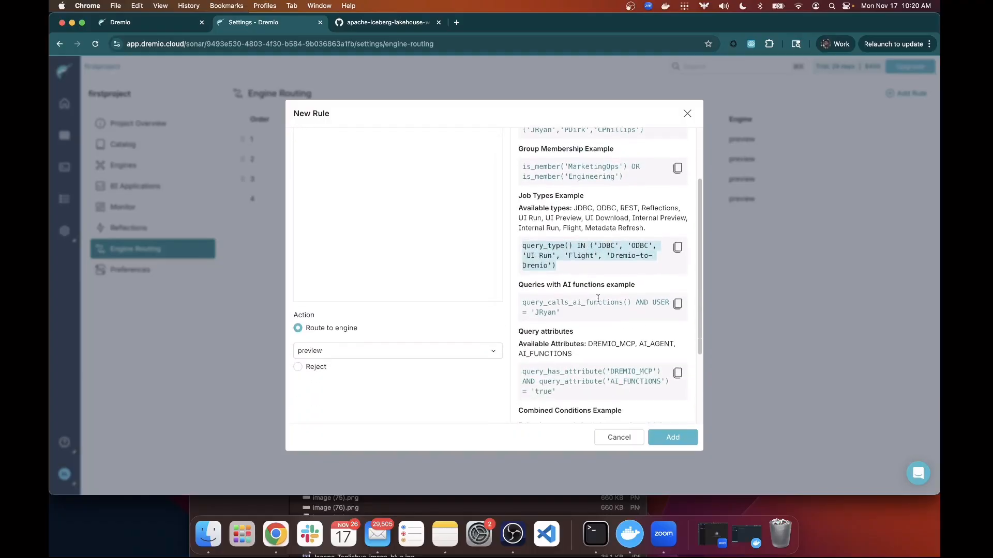
drag(588, 320, 523, 302)
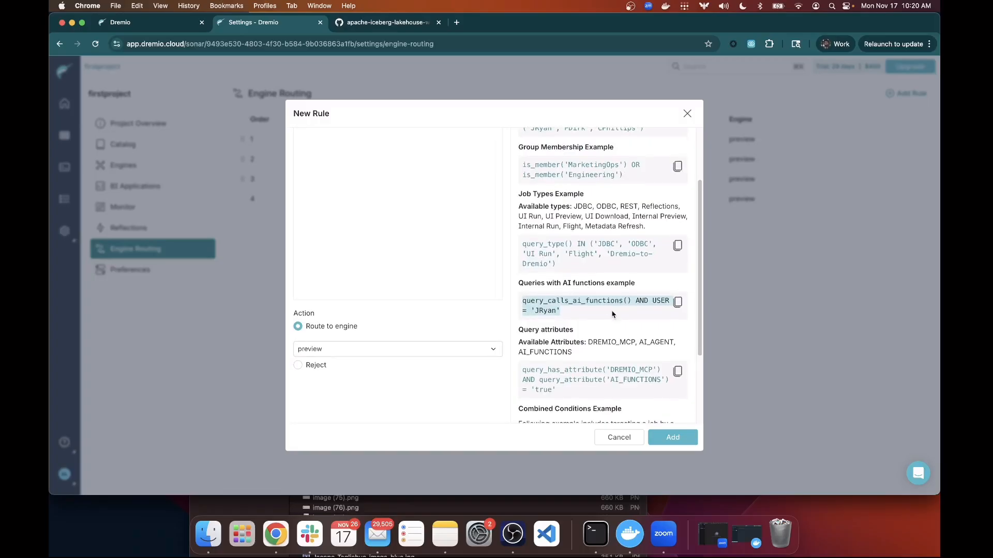
scroll(584, 277, down, 3)
scroll(585, 277, down, 3)
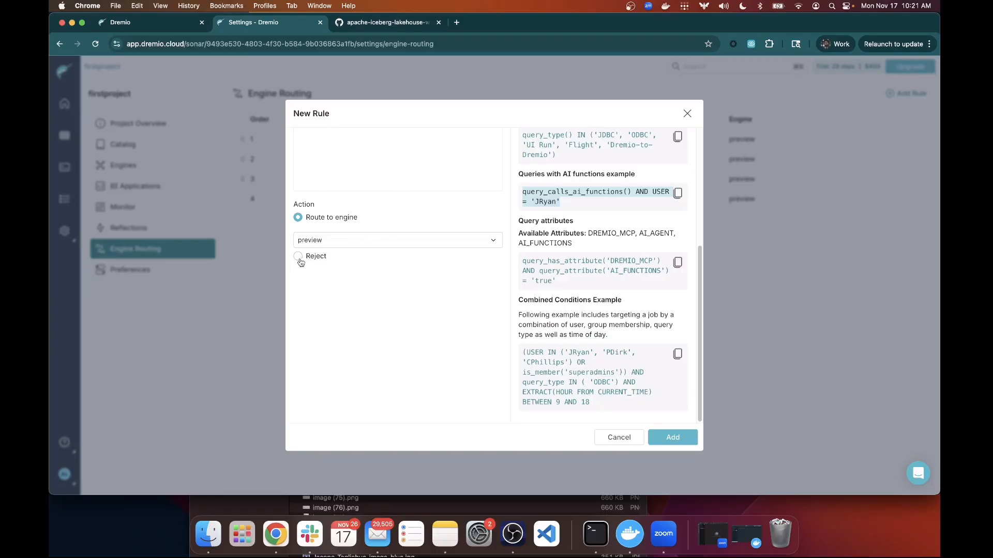
click(686, 114)
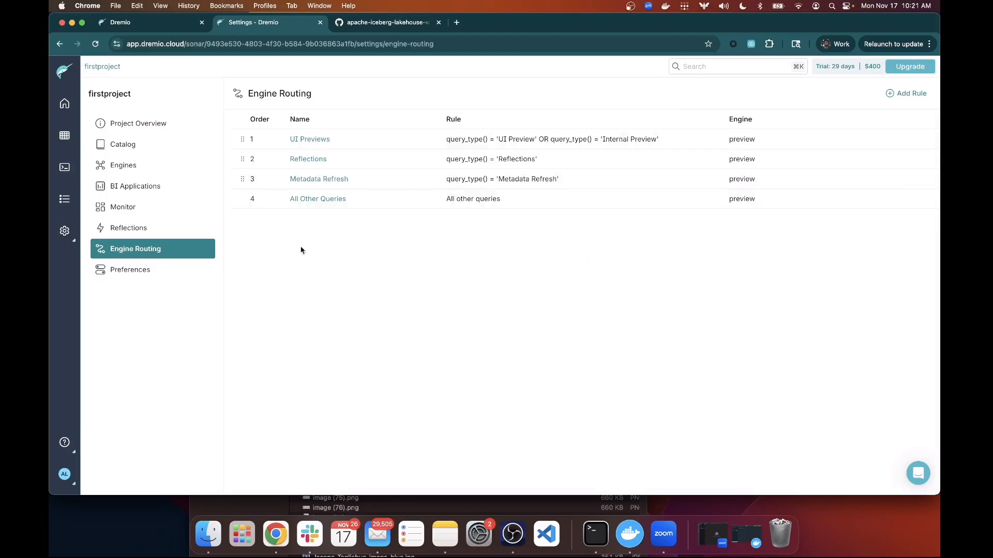
Check the Manual mode of the raw reflection on requests_enriched, then go to Preferences.
click(135, 234)
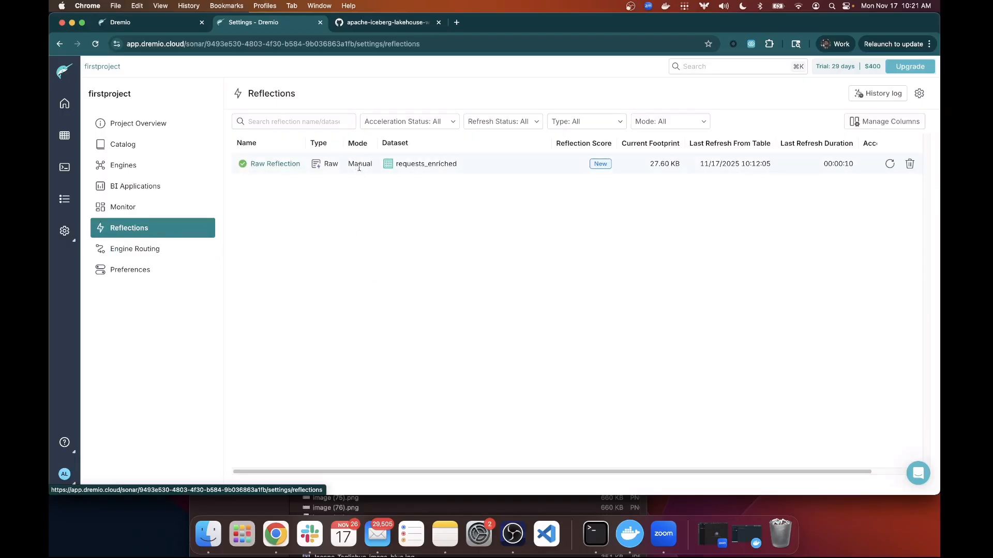
drag(371, 163, 351, 166)
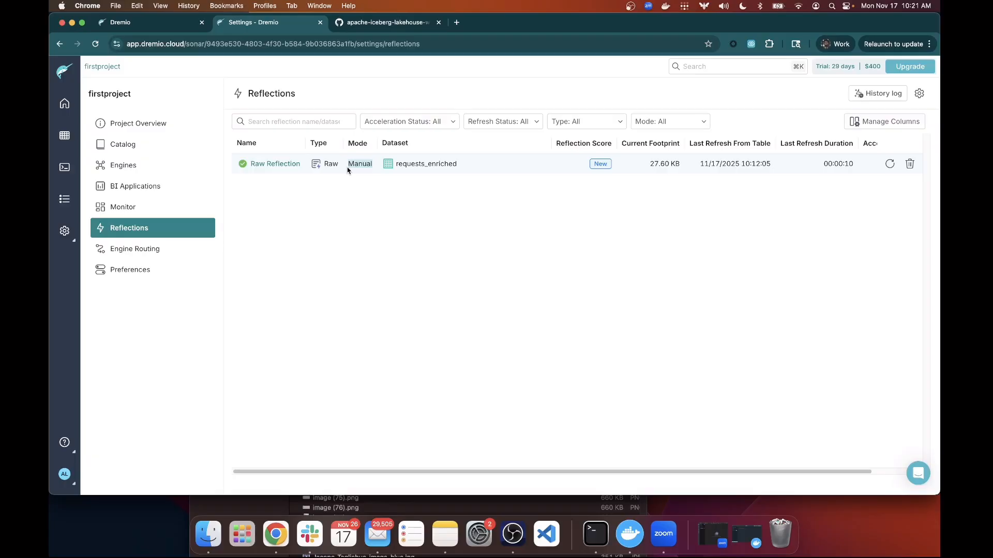
click(132, 271)
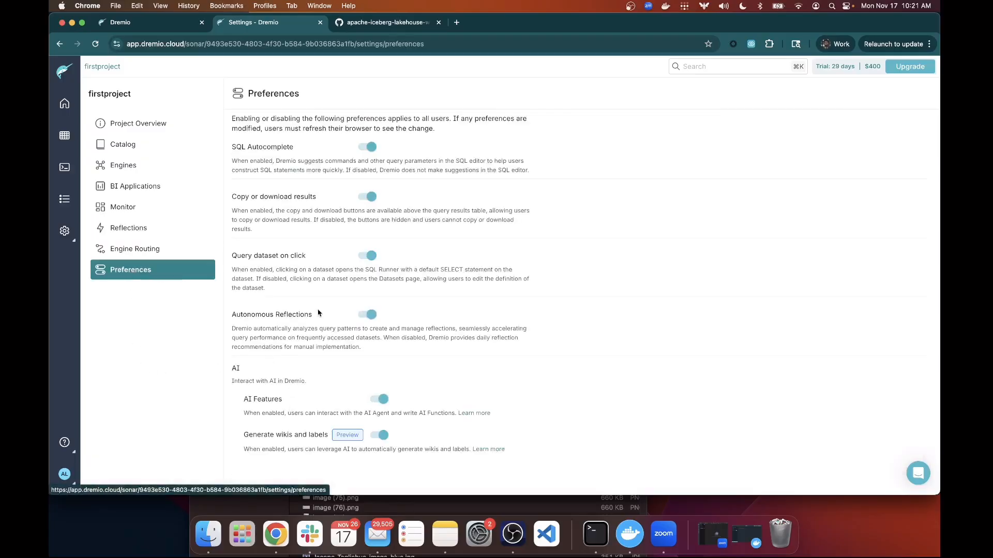
Confirm Autonomous Reflections is enabled in Preferences, then return to the Reflections list.
mouse_move(305, 314)
mouse_down()
mouse_move(227, 315)
mouse_move(313, 314)
mouse_up()
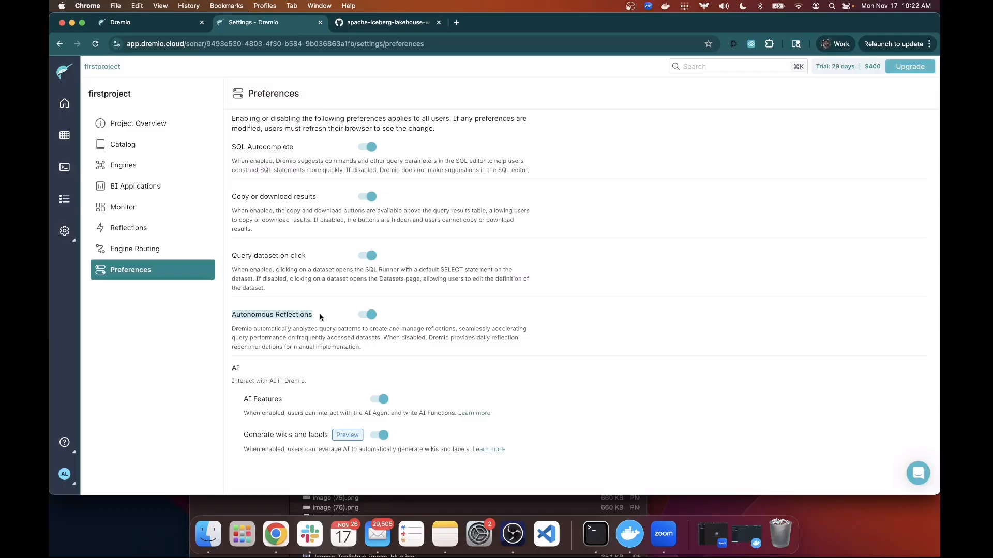
click(143, 232)
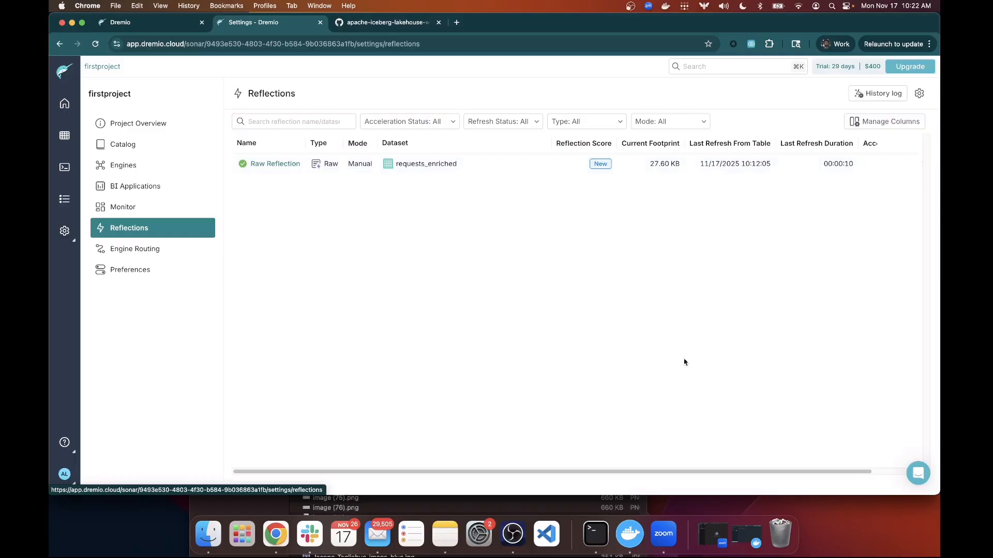
Scroll the Reflections table to Accelerated Count, then open the Monitor catalog usage page.
drag(685, 475, 769, 458)
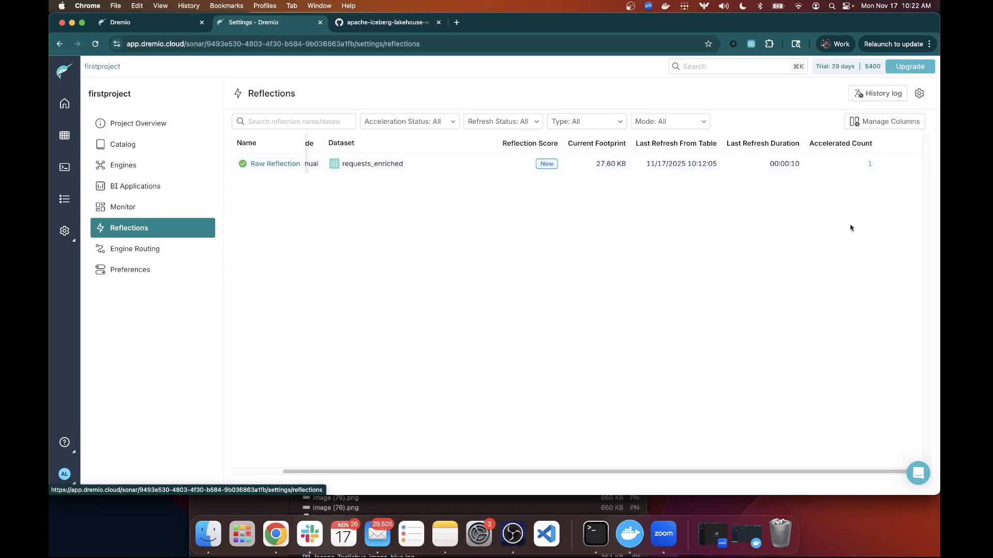
click(106, 215)
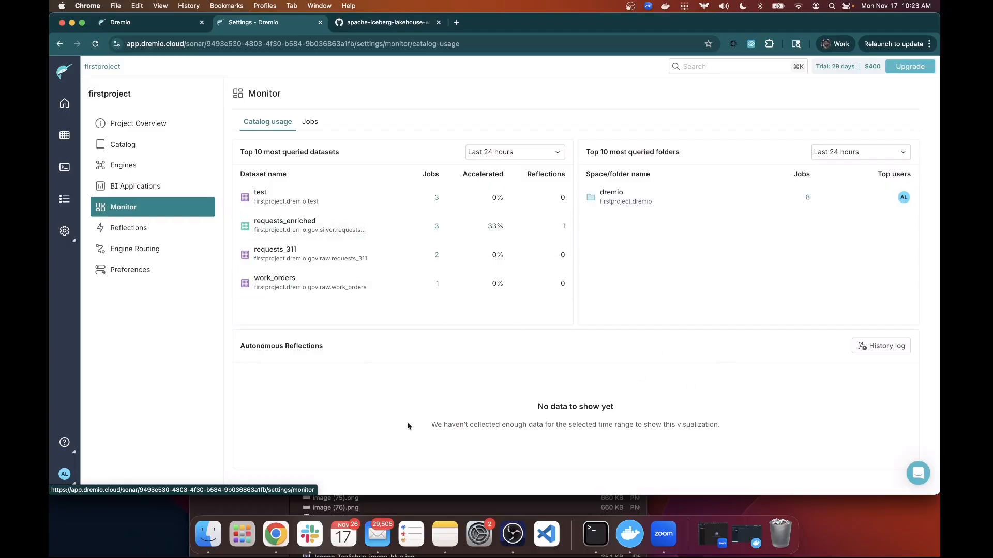
View the Monitor Jobs charts, then show BI Applications settings with Tableau and Power BI enabled.
click(310, 123)
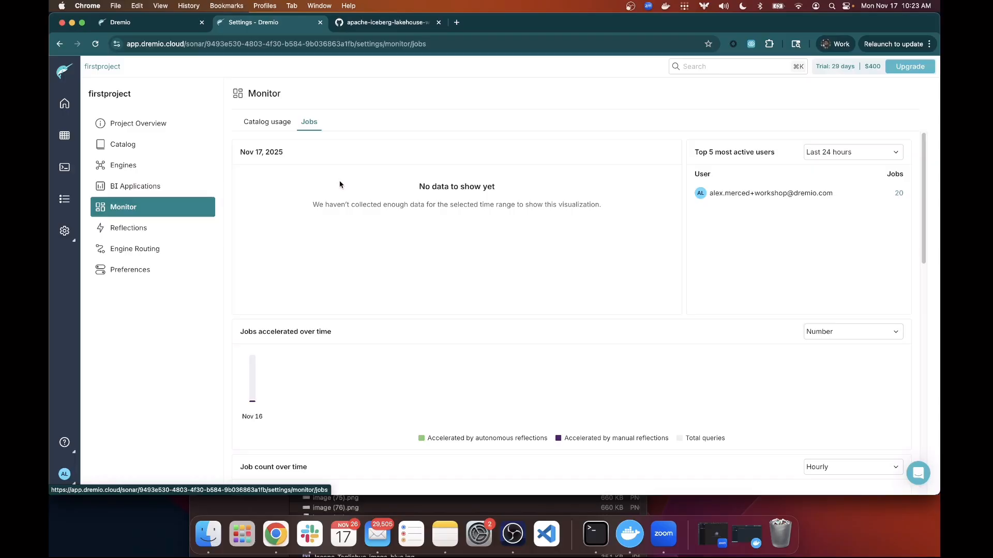
click(162, 192)
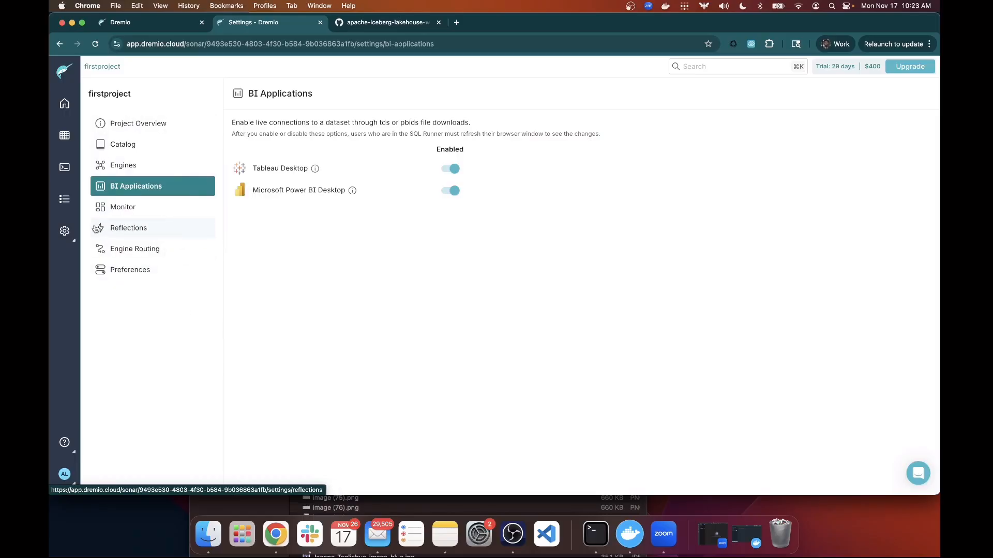
Bring up the settings menu, then switch to the GitHub tab showing gov_example.sql.
click(67, 233)
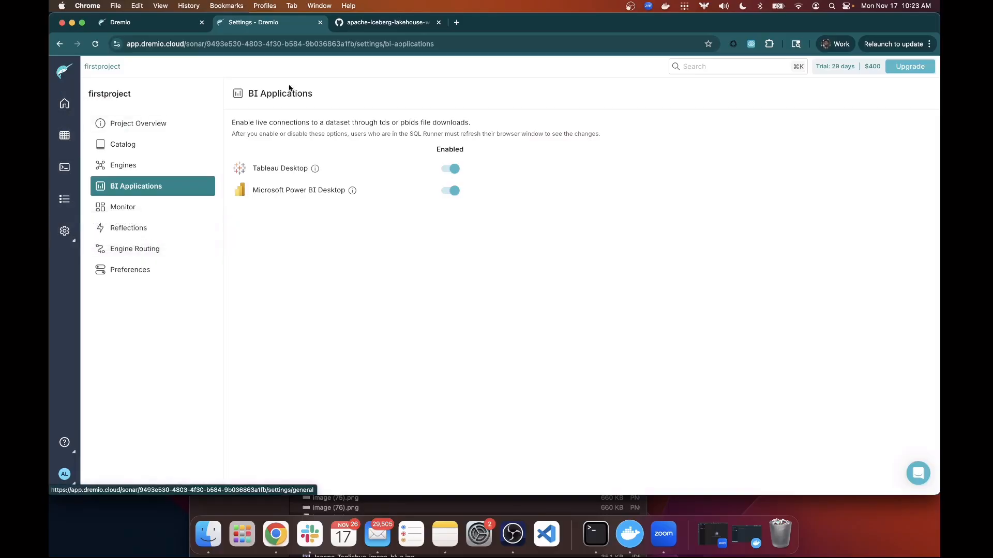
click(375, 23)
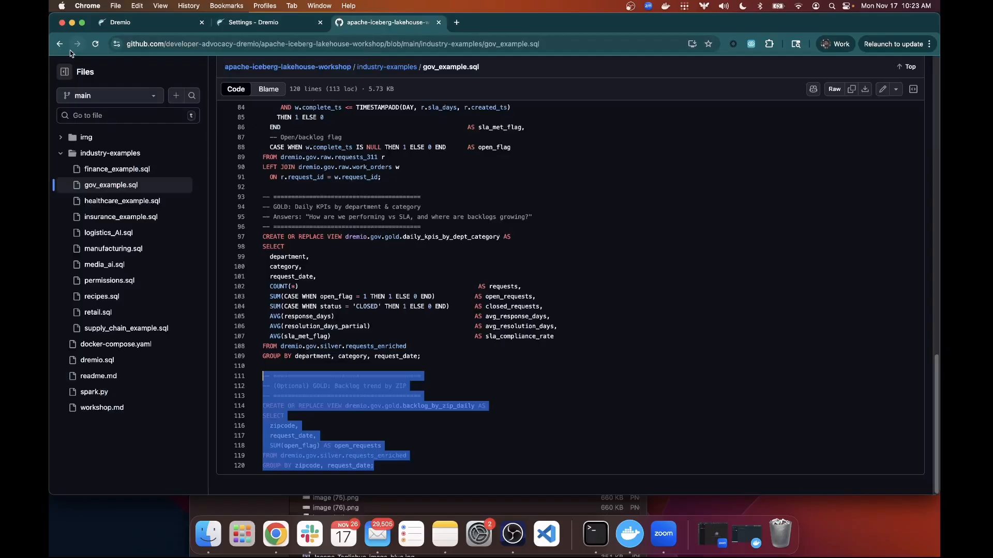
Go up to the industry-examples folder and open recipes.sql.
click(396, 67)
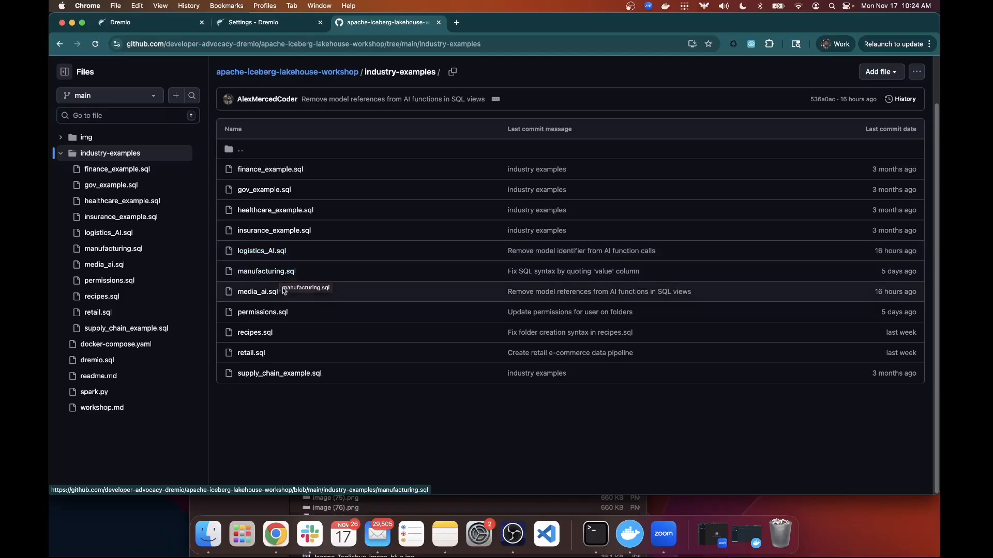
click(269, 337)
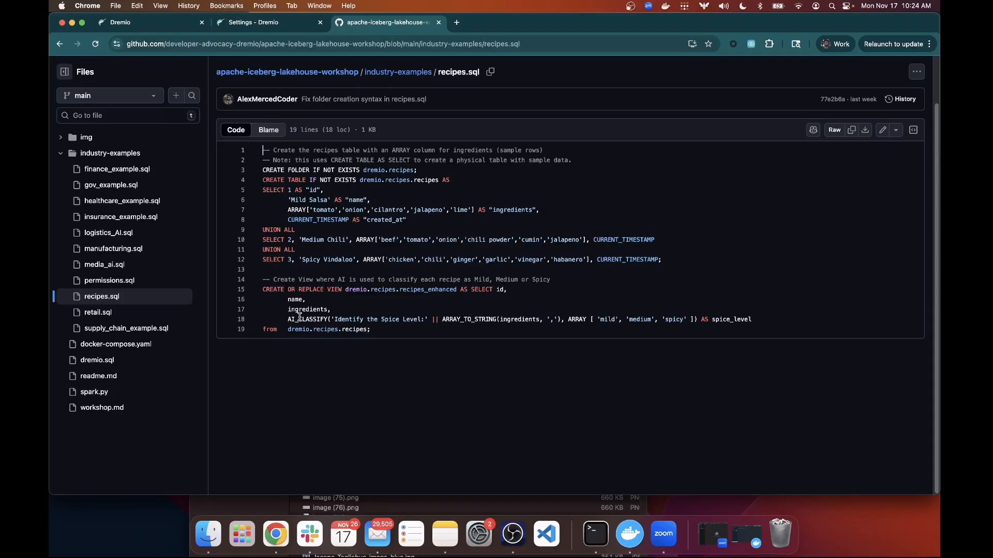
Highlight key parts of recipes.sql: folder creation, sample rows, AI_CLASSIFY prompt and spice_level column.
drag(326, 319, 288, 320)
drag(419, 170, 263, 175)
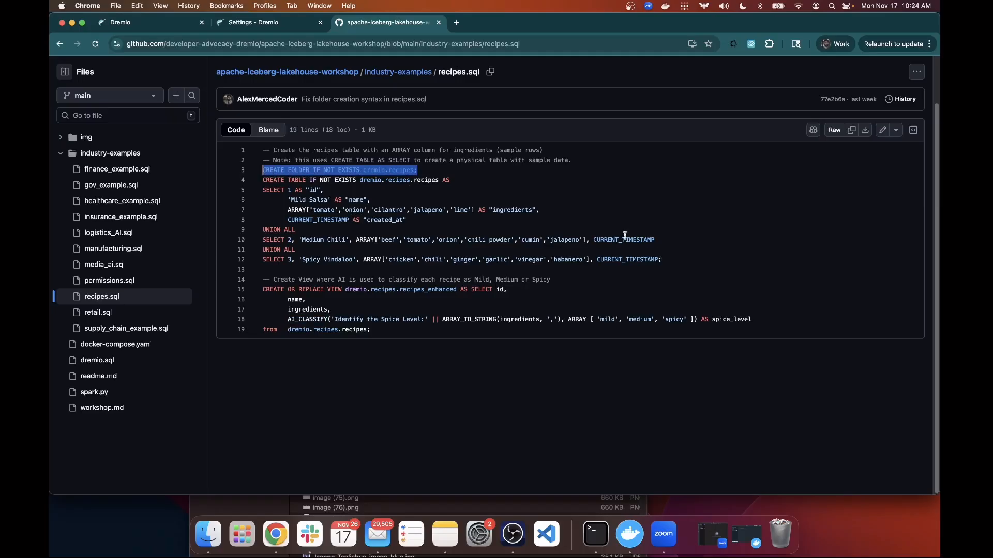
click(656, 252)
drag(665, 260, 261, 208)
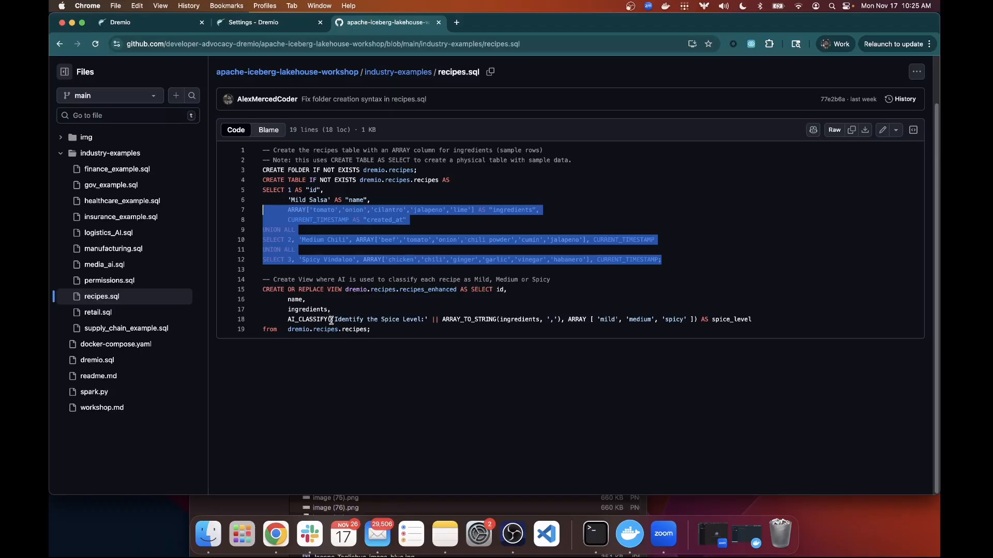
drag(332, 319, 563, 317)
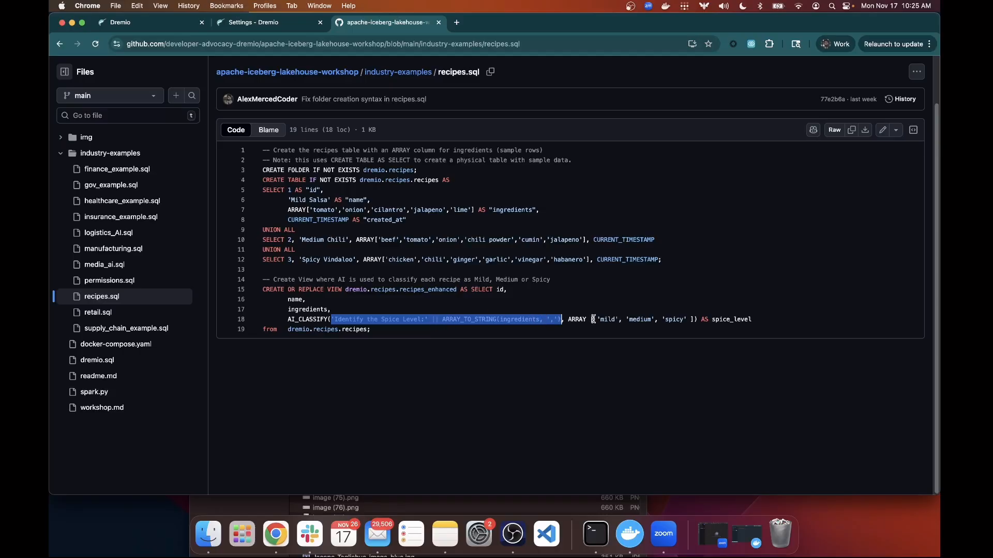
drag(593, 319, 753, 323)
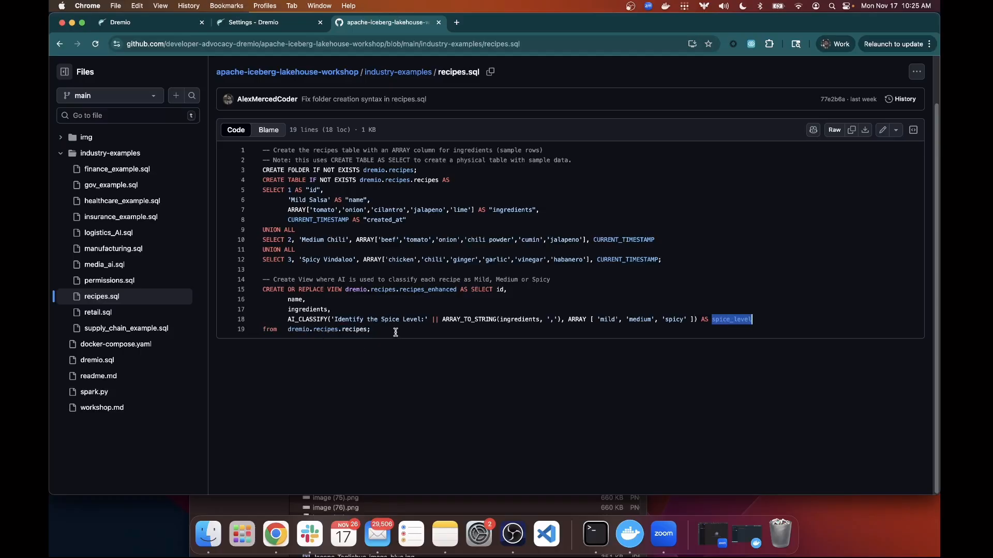
Select and copy the entire recipes.sql script, then return to the Dremio tab.
drag(394, 329, 279, 225)
drag(248, 160, 248, 153)
key(cmd+c)
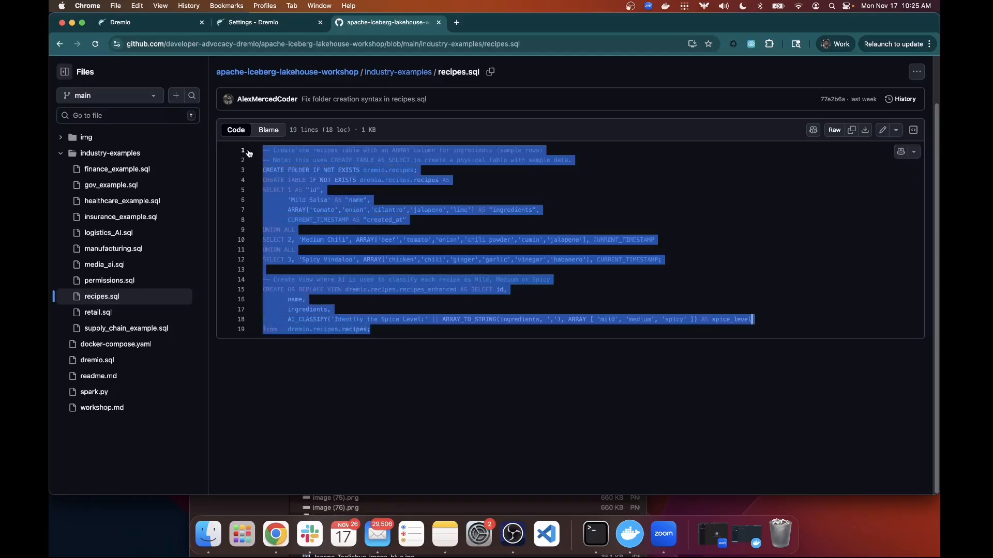
scroll(249, 153, up, 2)
mouse_move(248, 153)
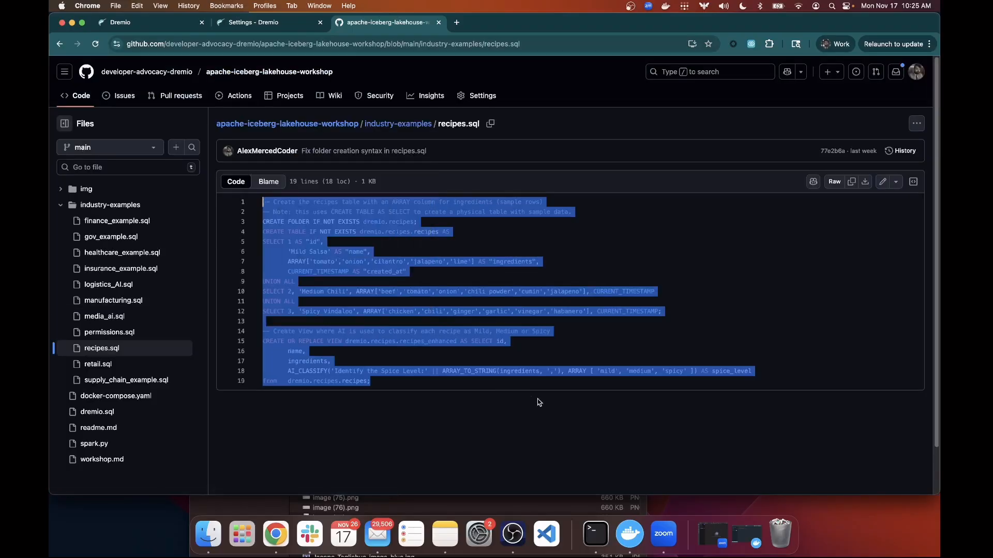
click(563, 280)
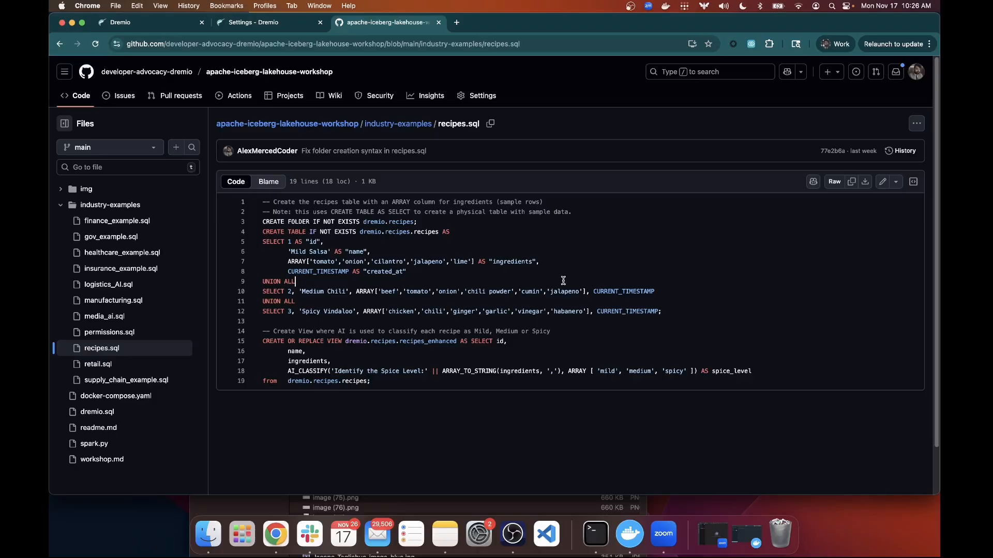
click(235, 22)
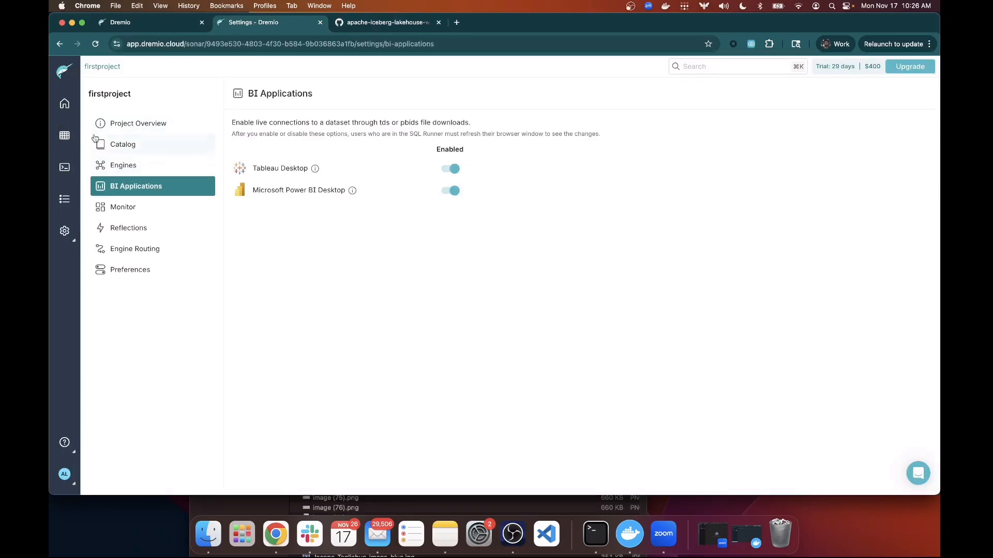
Replace the SQL Runner query with the pasted recipes script and run all three statements successfully.
click(66, 135)
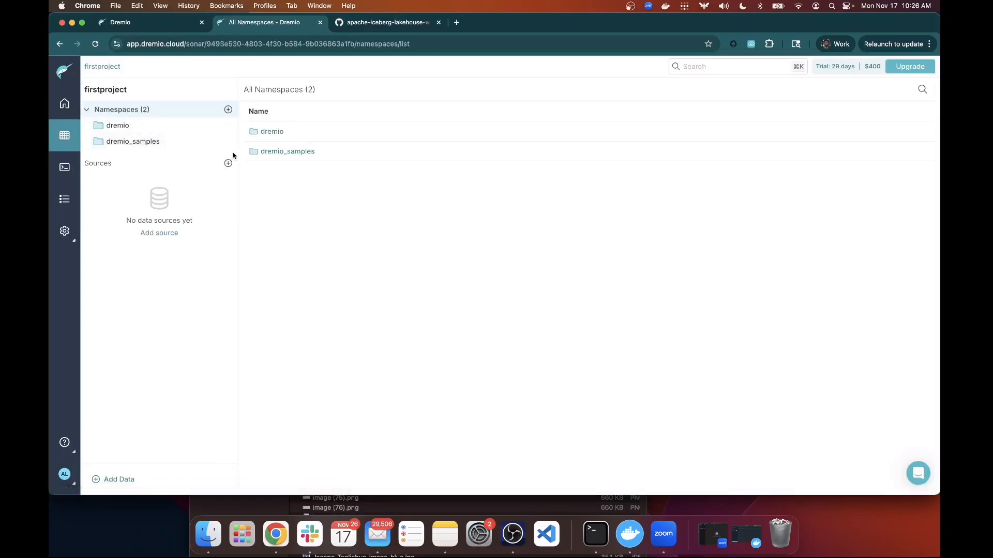
click(64, 167)
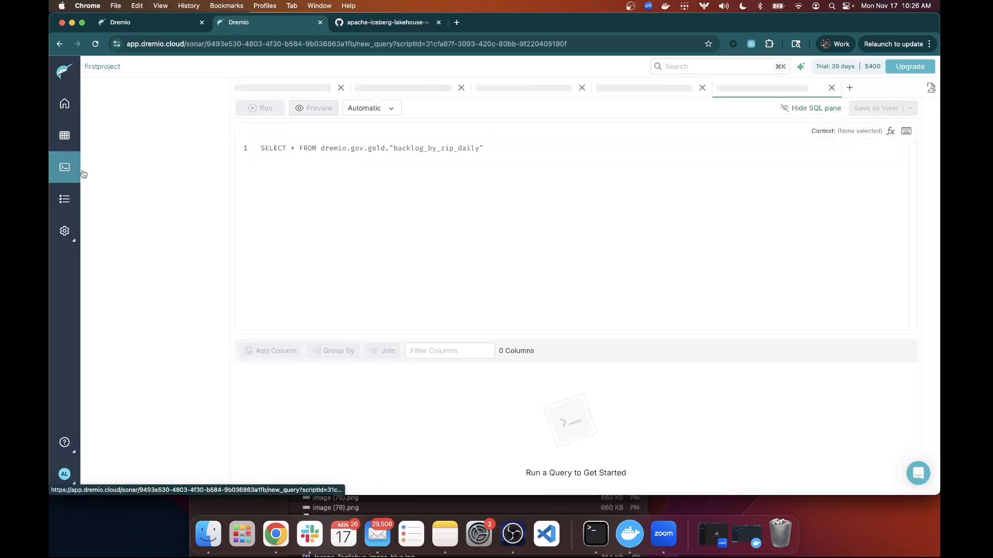
drag(553, 149, 214, 151)
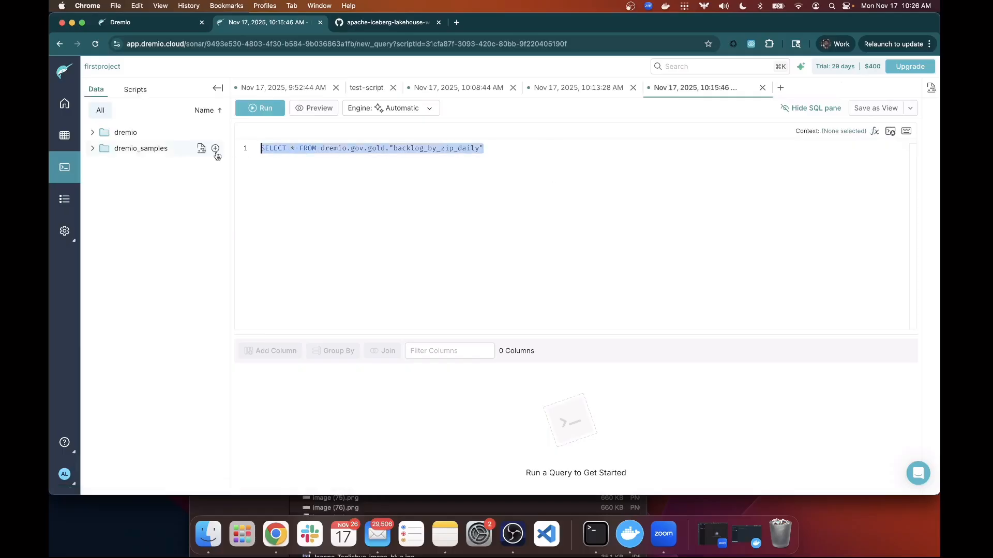
key(cmd+v)
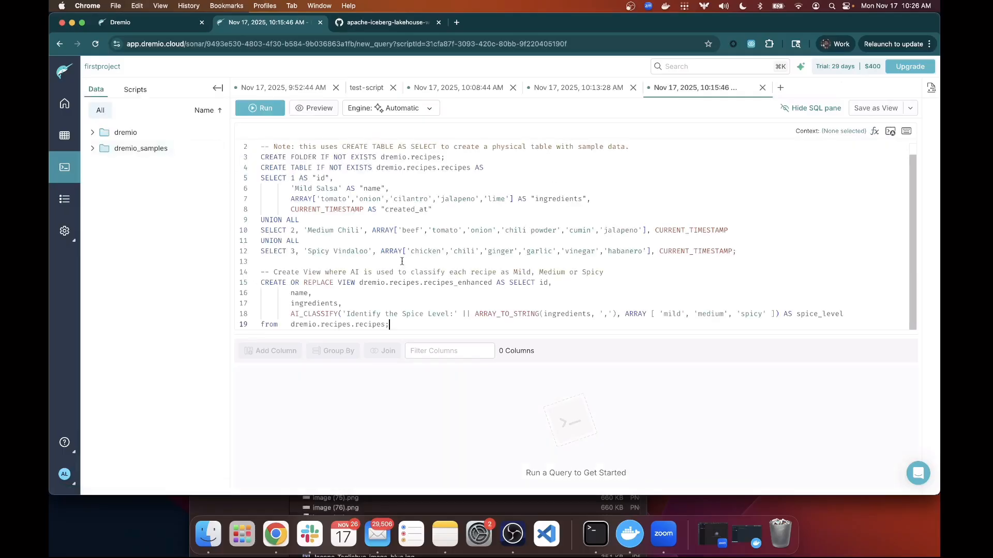
scroll(403, 262, up, 1)
scroll(402, 262, down, 1)
scroll(273, 143, up, 1)
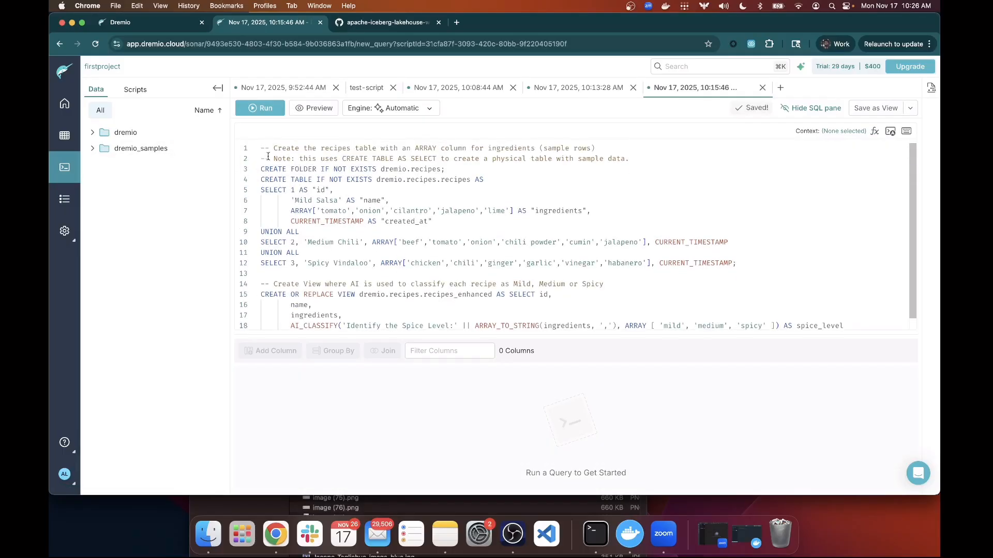
click(266, 109)
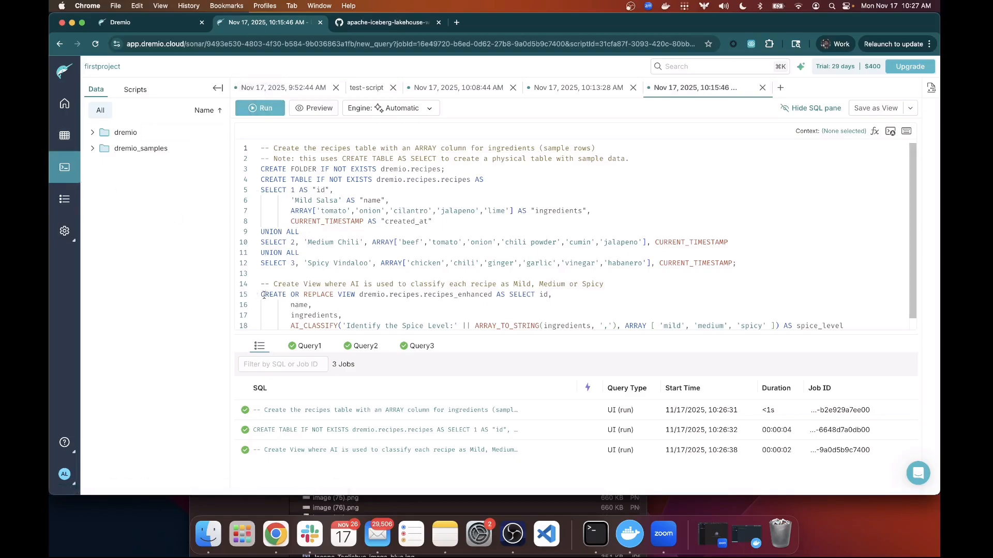
drag(263, 295, 356, 298)
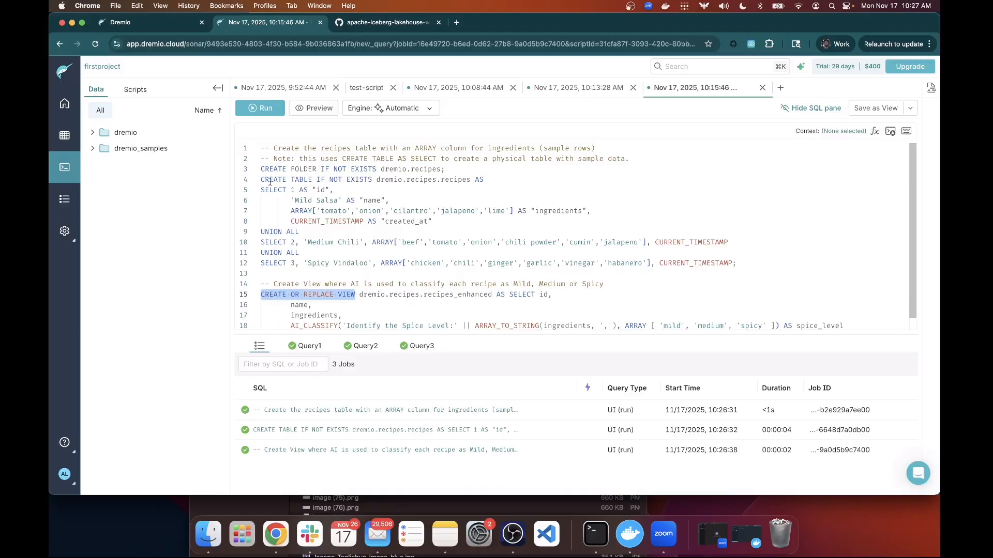
Browse Datasets to dremio > recipes and open the 4-column recipes table in a query tab.
click(64, 149)
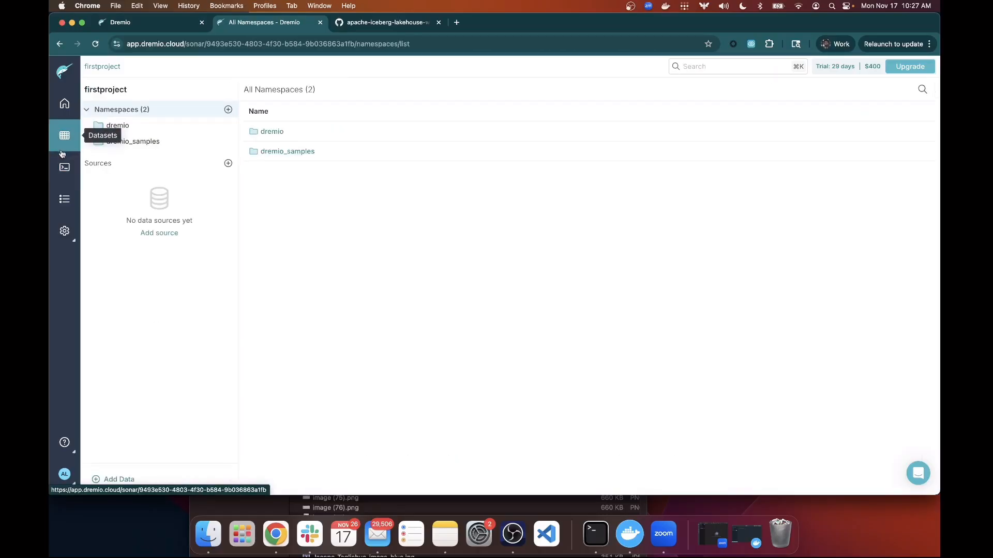
click(154, 131)
click(281, 151)
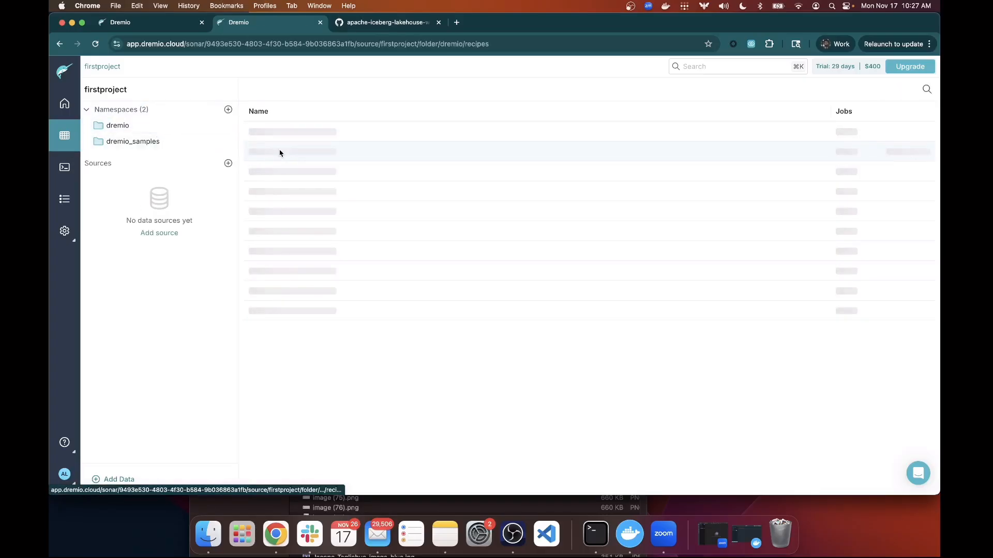
click(276, 133)
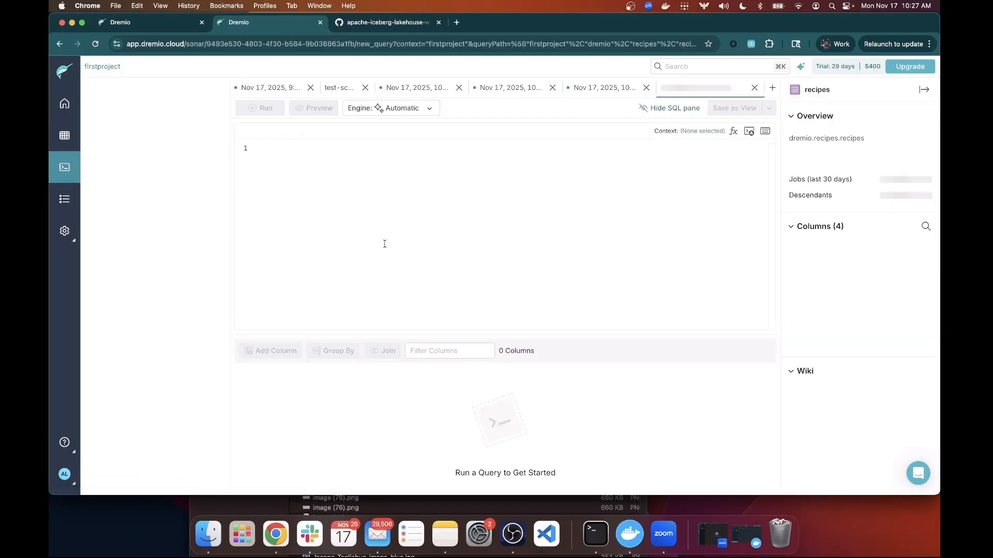
Run the recipes query, read the three recipes' ingredient lists, and return to All Namespaces.
click(264, 108)
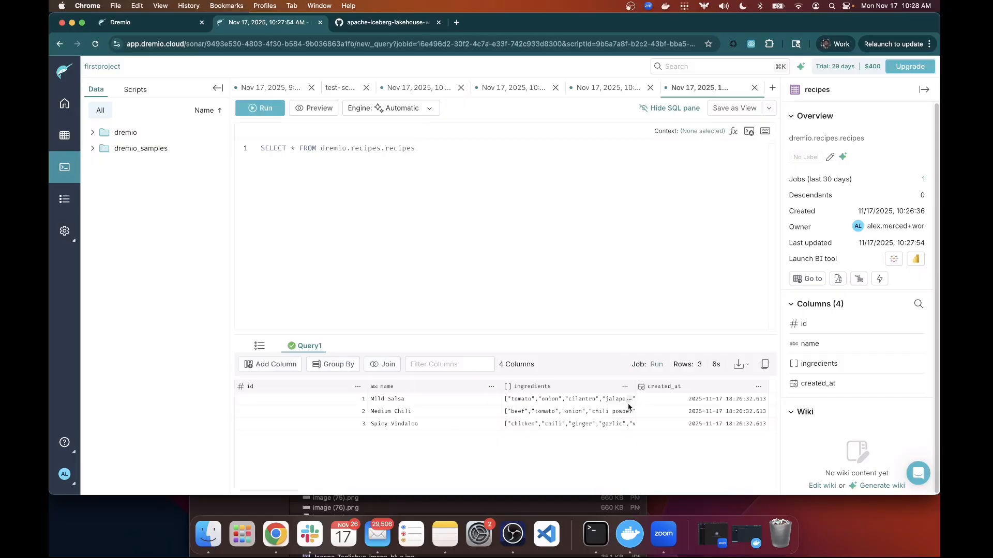
mouse_move(635, 399)
mouse_down()
mouse_move(498, 400)
mouse_move(516, 414)
mouse_move(636, 417)
mouse_up()
click(503, 413)
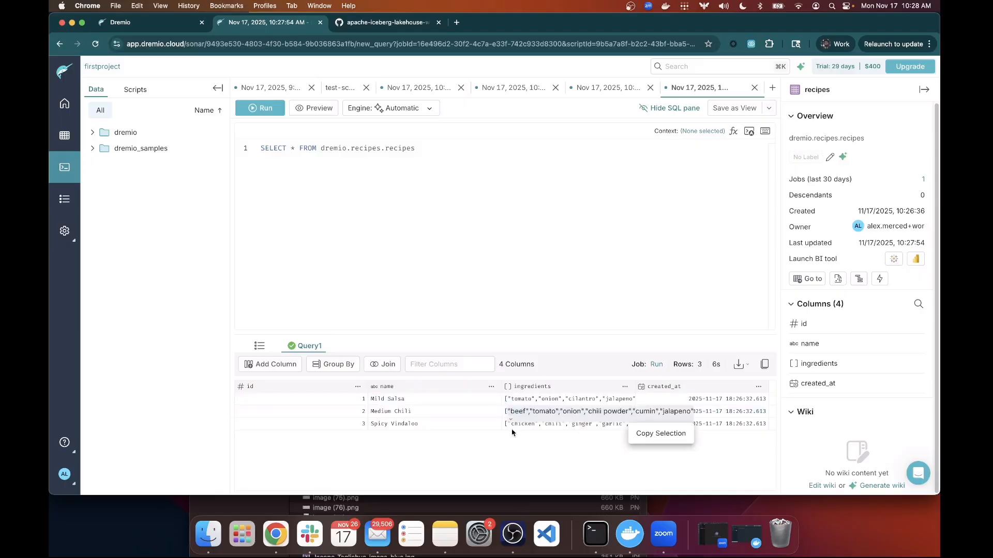
click(505, 427)
drag(504, 426, 640, 427)
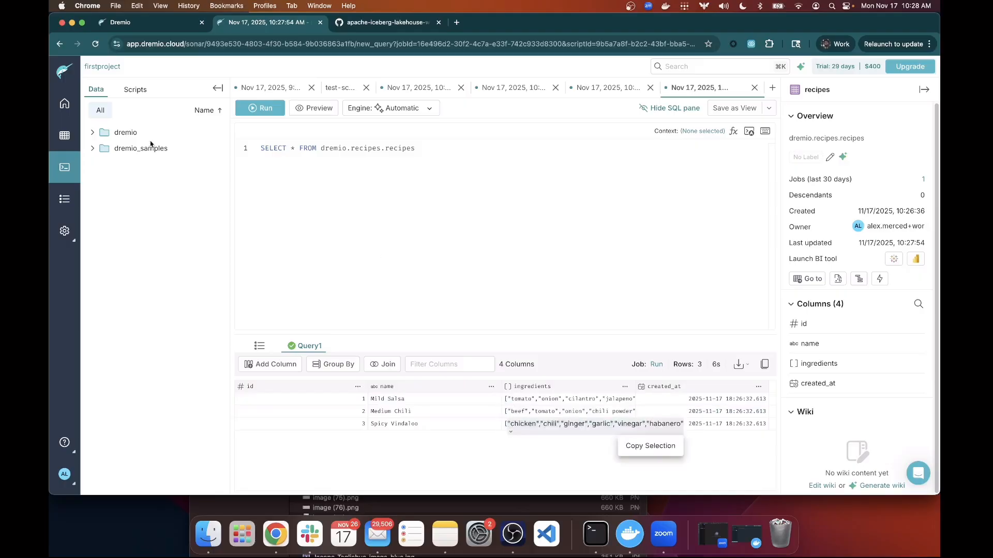
click(67, 134)
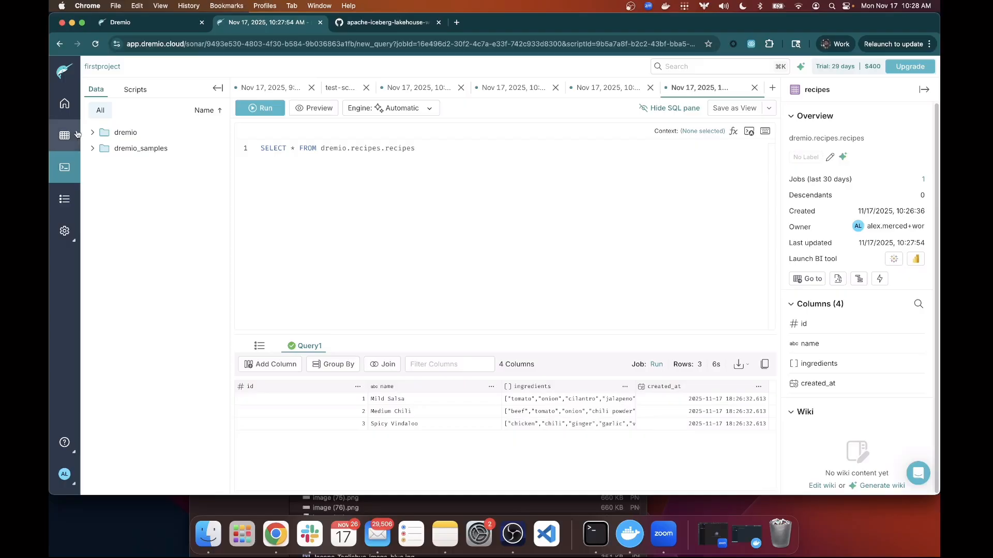
Open the recipes_enhanced view under dremio > recipes and run its query.
click(108, 128)
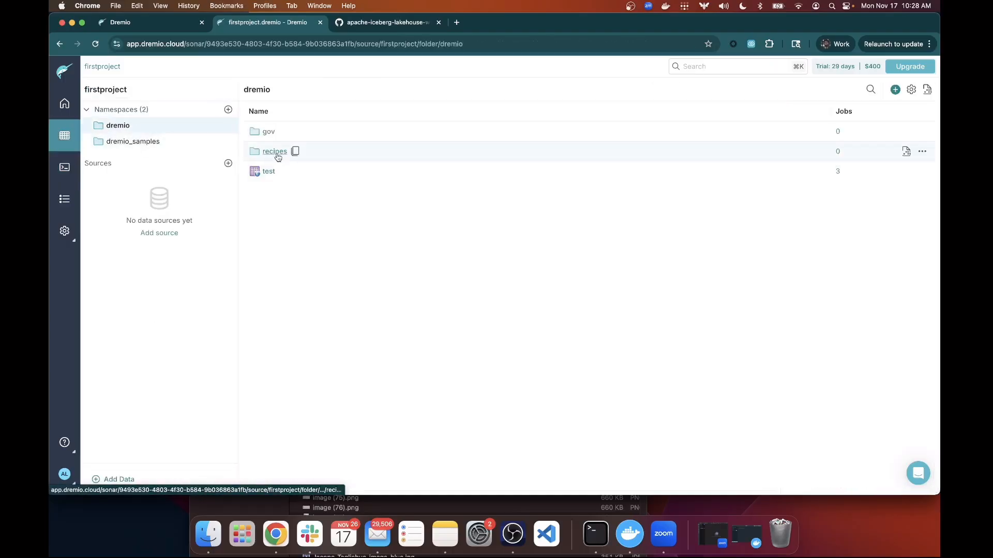
click(277, 153)
click(289, 152)
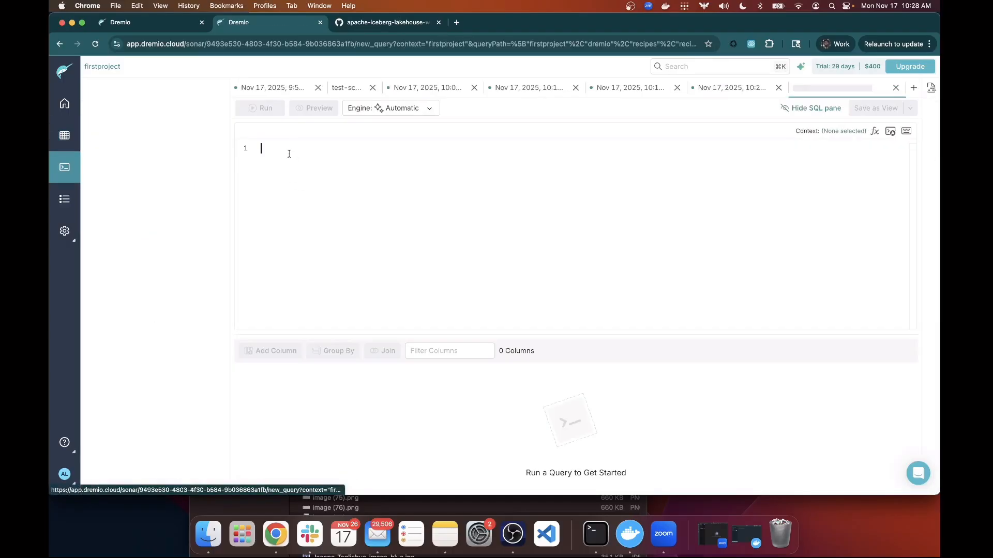
click(260, 109)
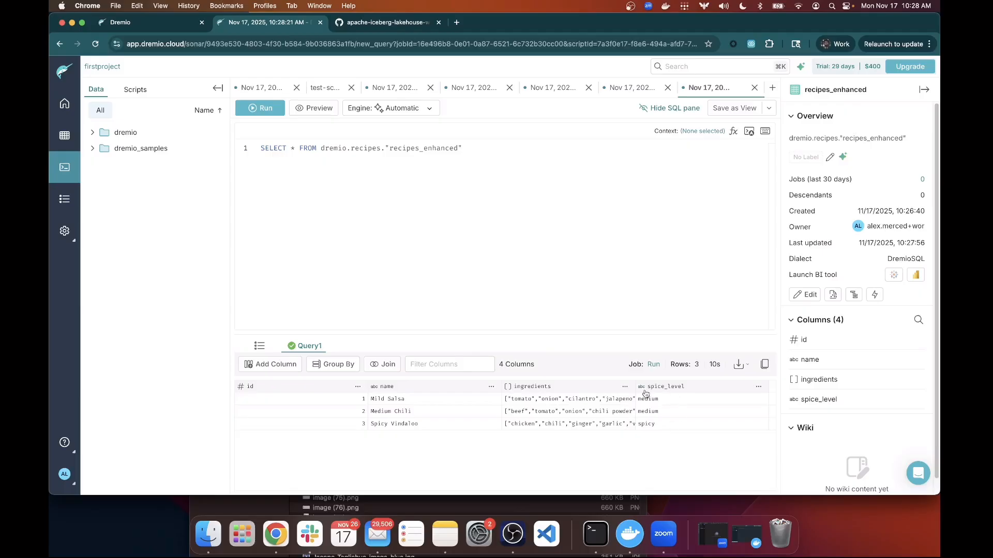
Inspect the AI-assigned spice_level values in the results: medium, medium and spicy.
drag(639, 389, 610, 408)
double_click(657, 399)
right_click(657, 399)
click(660, 417)
double_click(652, 424)
right_click(652, 425)
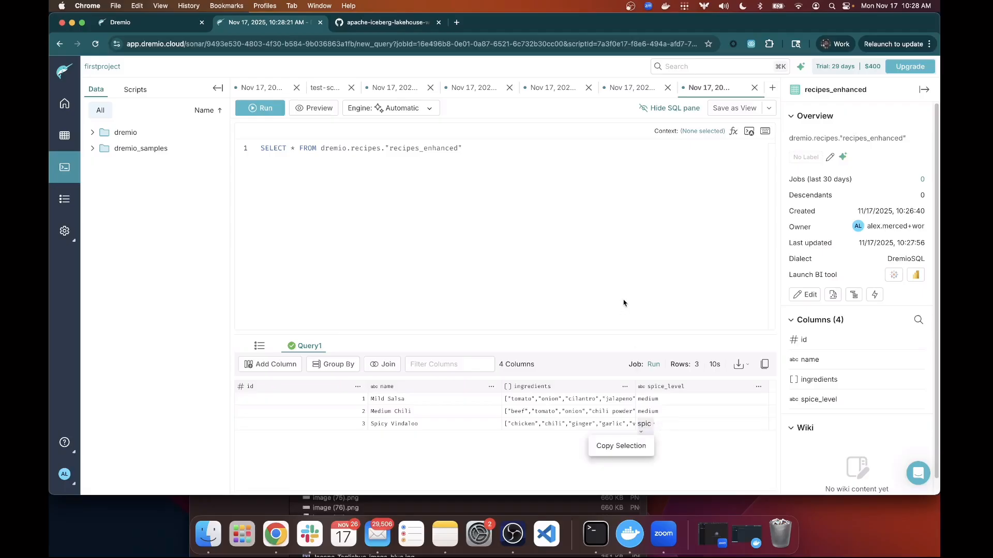
click(623, 302)
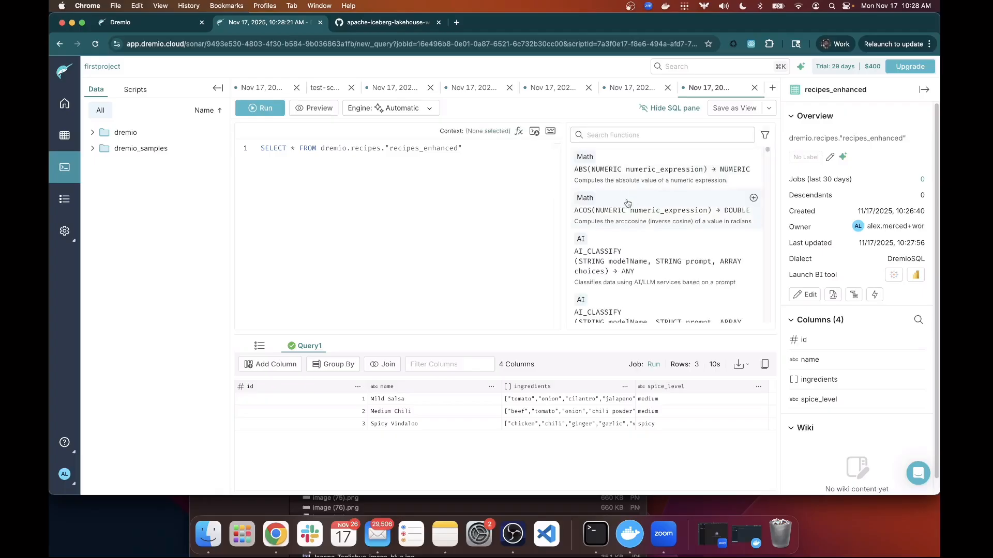
Scroll the Functions panel past AI_COMPLETE to reveal the AI_GENERATE signatures.
scroll(623, 254, down, 1)
scroll(623, 256, down, 3)
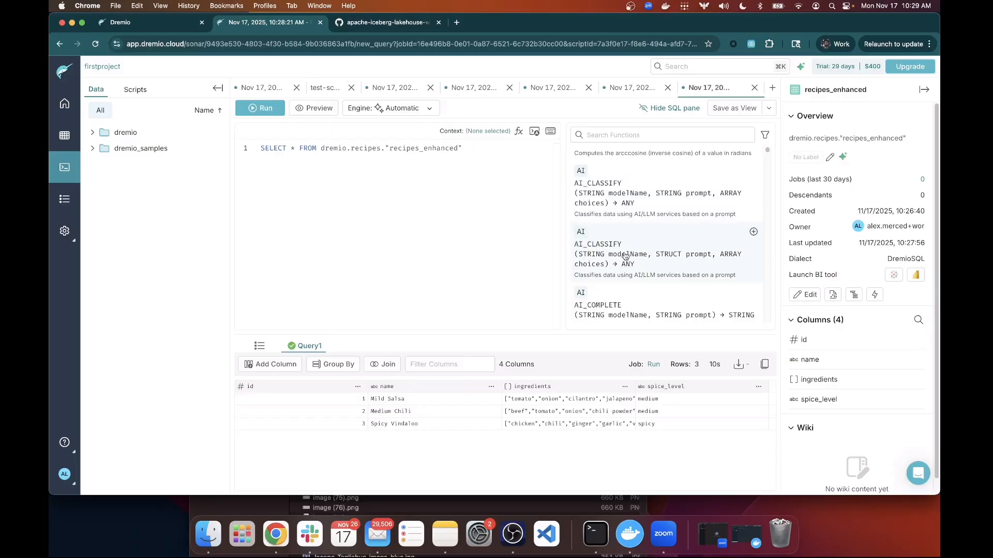
scroll(624, 255, down, 2)
scroll(625, 257, down, 1)
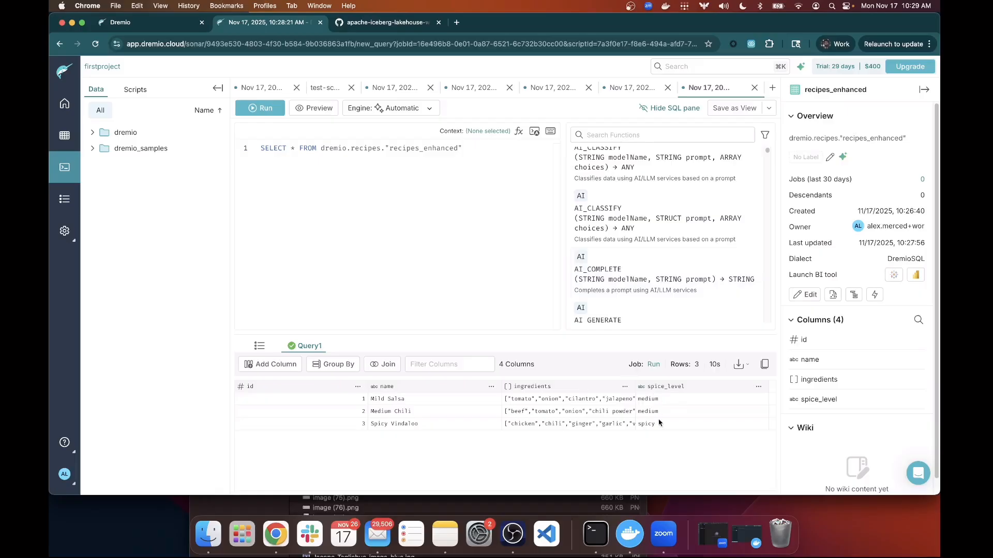
scroll(632, 287, down, 1)
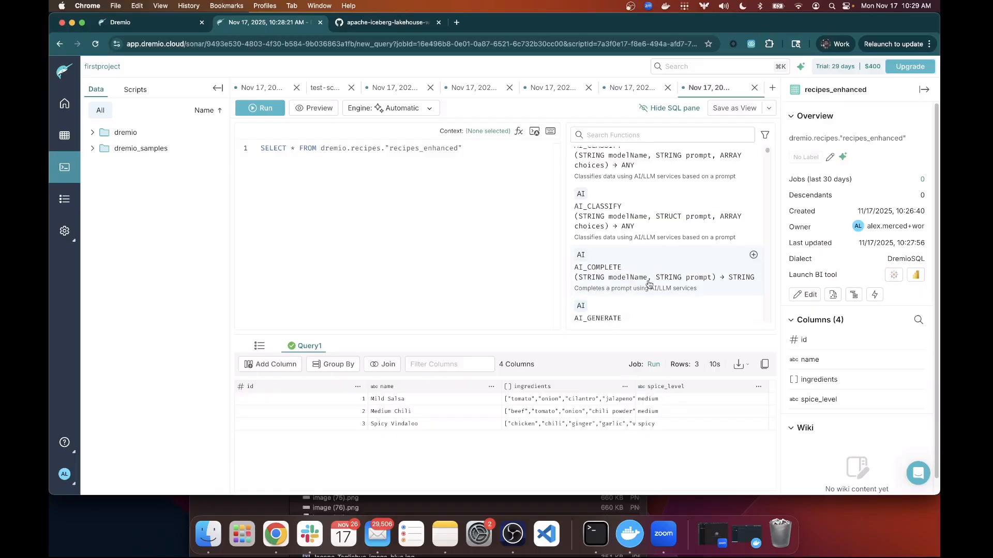
scroll(649, 285, down, 1)
scroll(650, 284, down, 2)
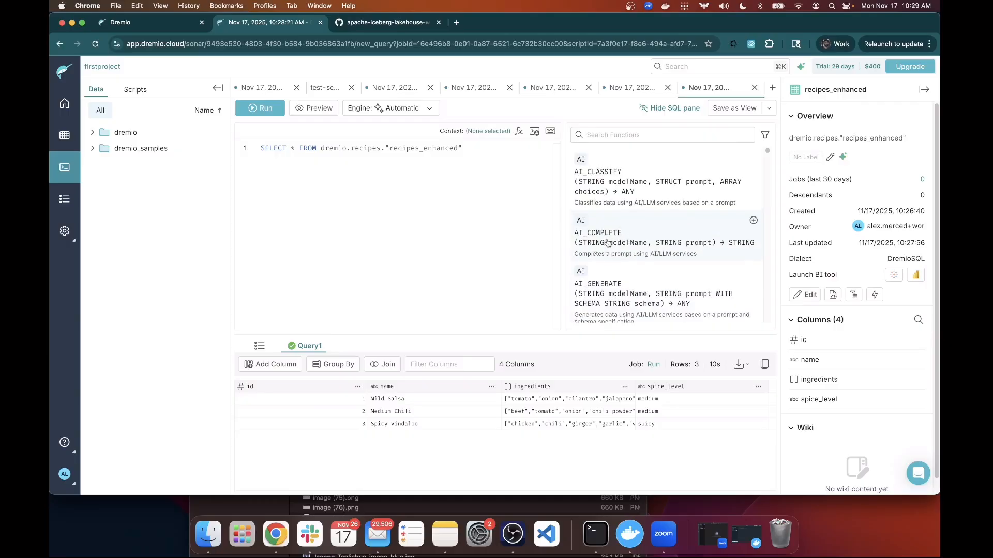
scroll(624, 282, down, 3)
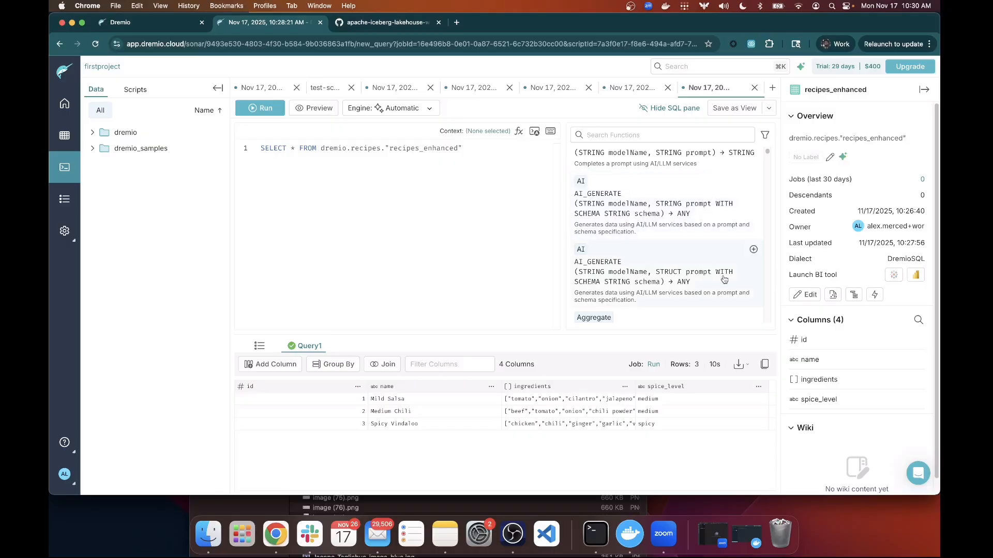
Expand AI_GENERATE to review its arguments and examples, then collapse it again.
click(653, 227)
scroll(694, 240, down, 1)
scroll(695, 242, down, 1)
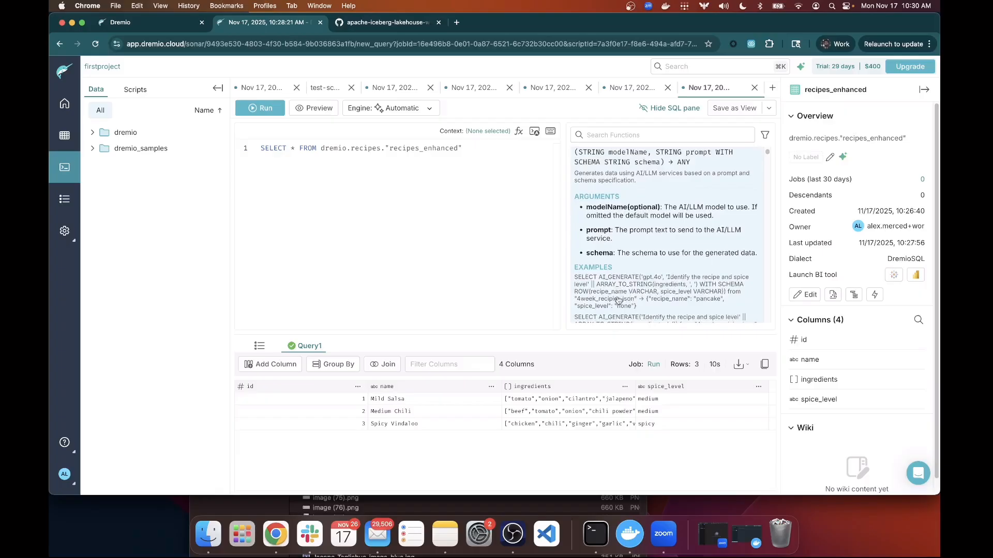
scroll(646, 303, down, 2)
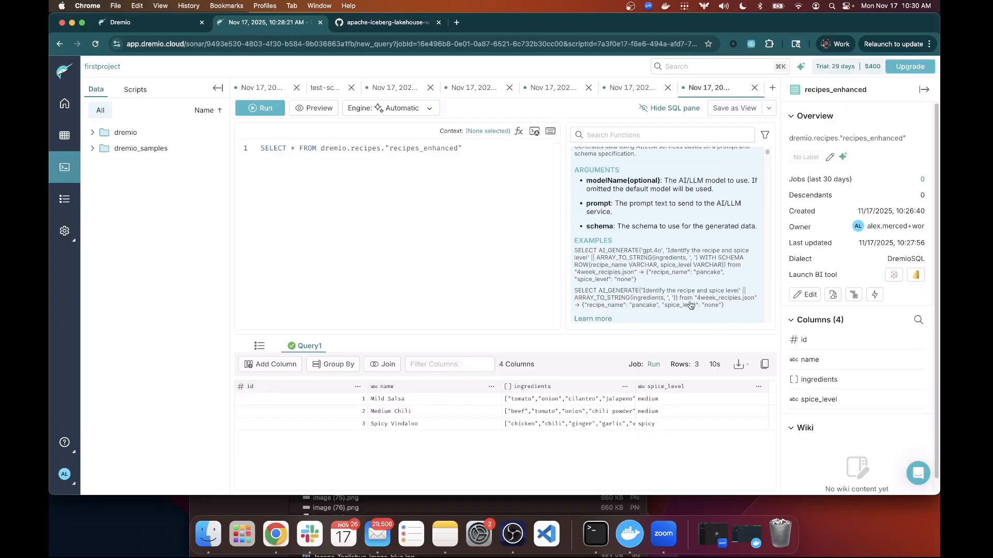
drag(679, 300, 751, 301)
click(751, 302)
scroll(667, 271, down, 10)
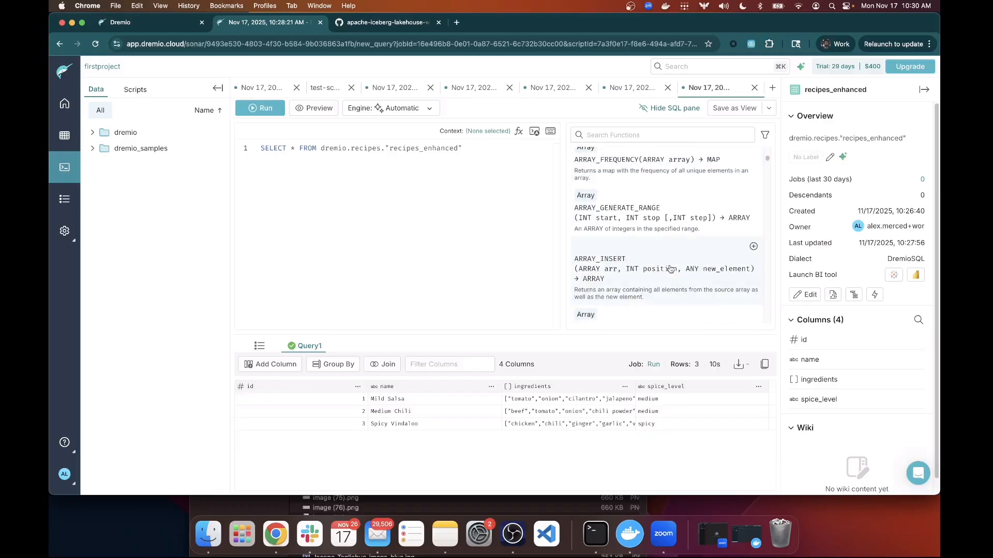
Filter the function reference by 'LIST' to show matches like LISTAGG and SUBLIST.
click(663, 134)
text(LIS)
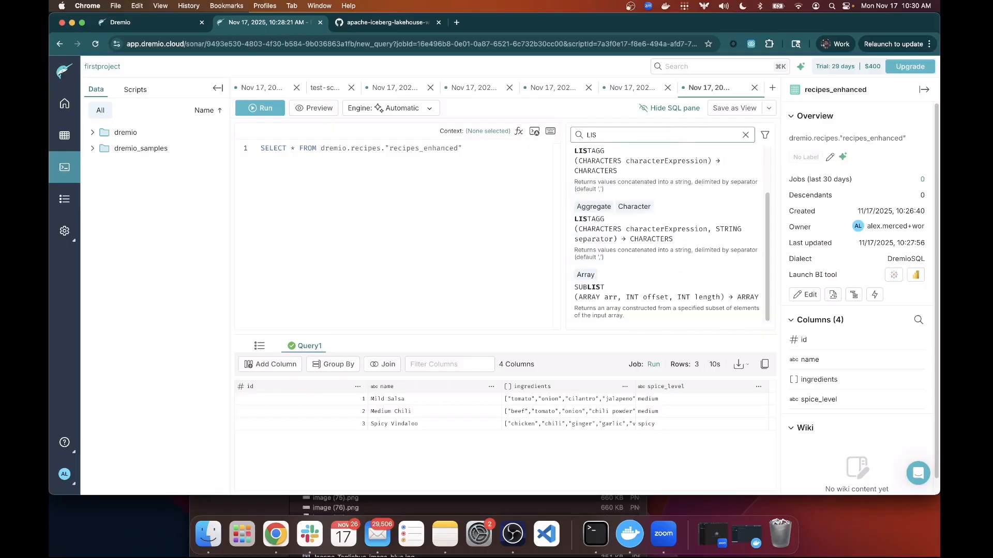
text(T)
scroll(692, 243, up, 2)
scroll(662, 186, down, 2)
Open docs.dremio.com in a new browser tab.
click(454, 23)
text(docs.dr)
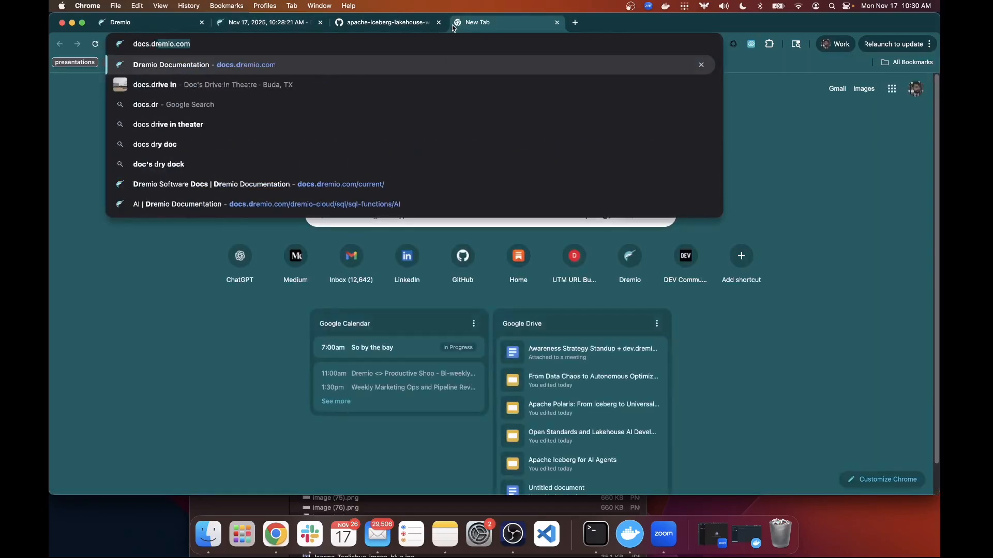
key(Return)
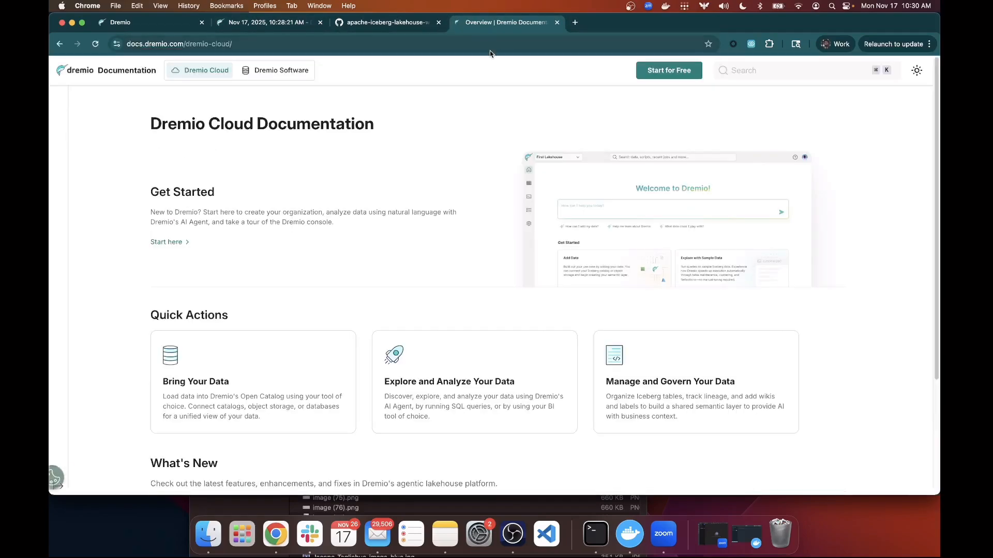
Search the docs for 'list' and review the LIST_FILES page's basic usage example.
click(739, 71)
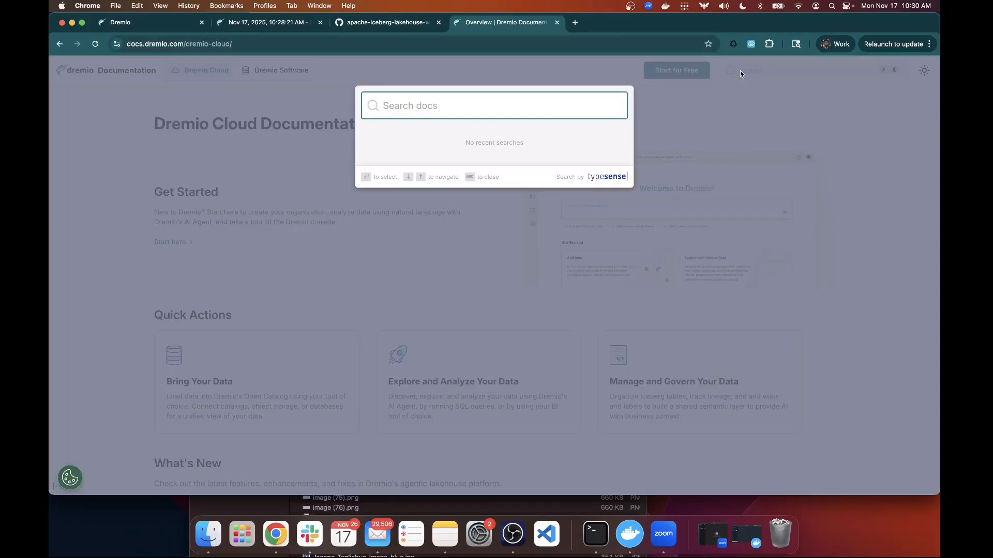
text(list)
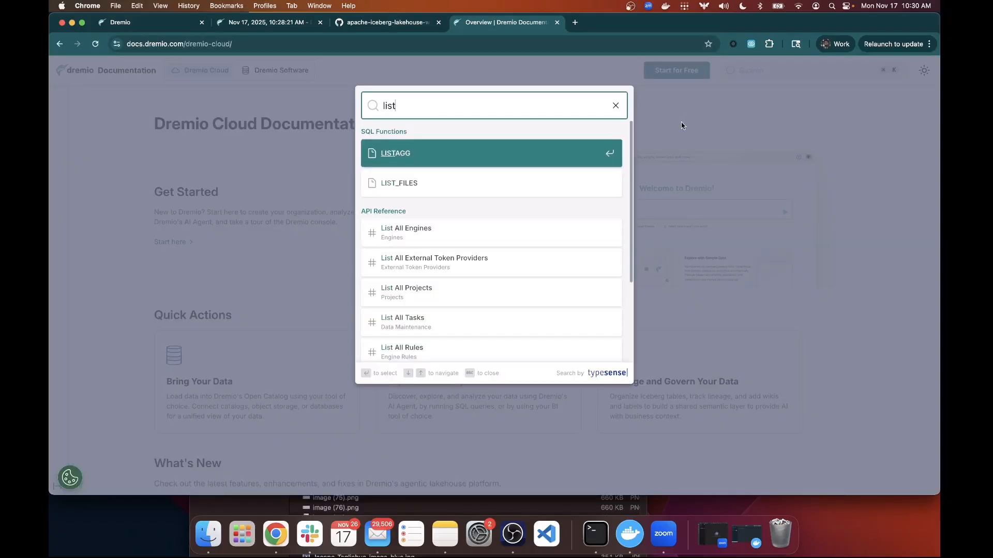
click(521, 173)
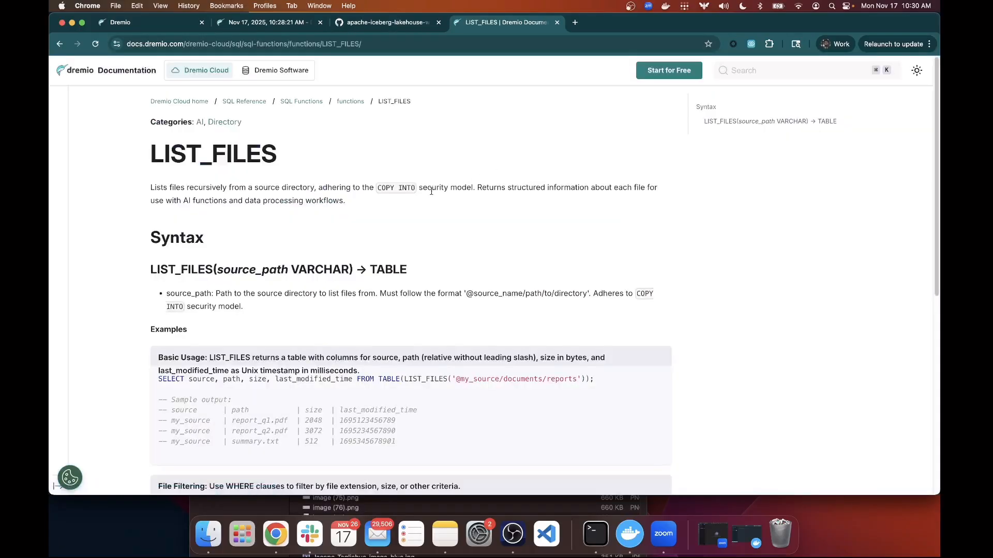
scroll(434, 194, down, 3)
scroll(458, 224, up, 2)
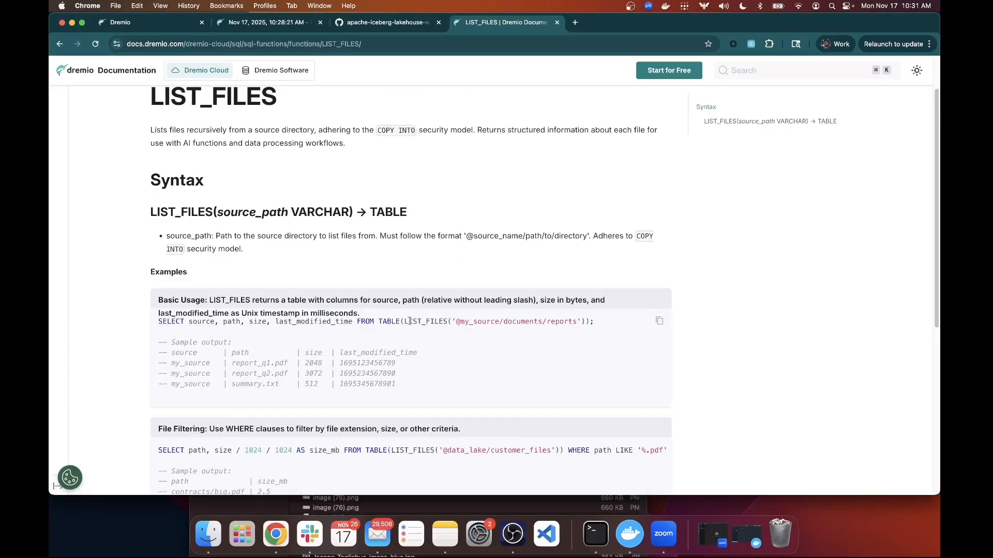
drag(405, 321, 579, 322)
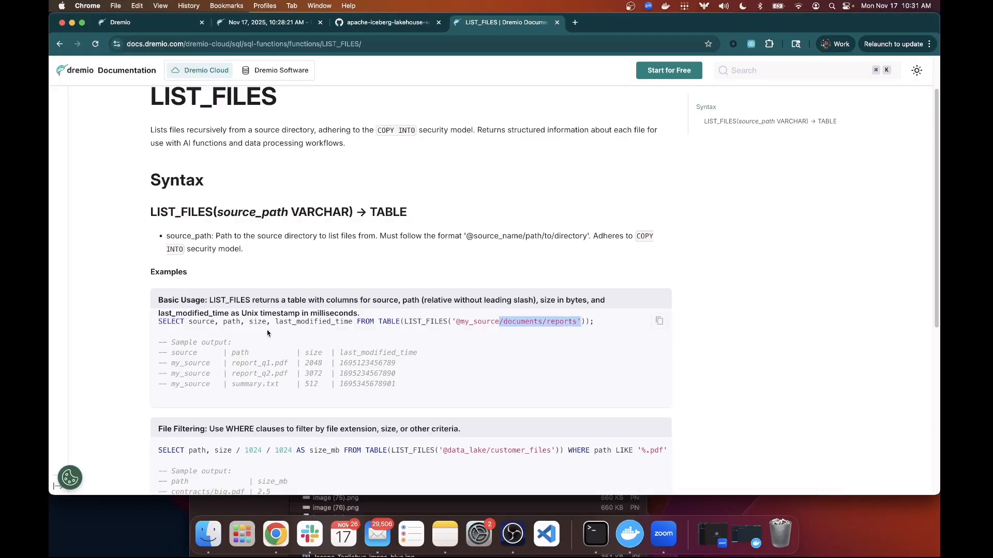
scroll(283, 327, down, 1)
scroll(284, 327, down, 7)
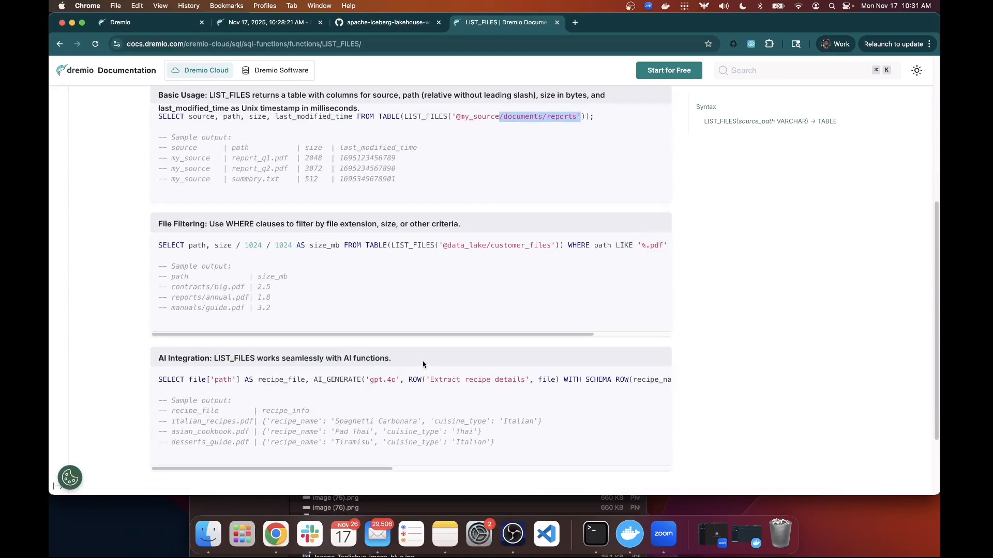
scroll(423, 362, up, 10)
Search the docs for 'AI COMPL', read the AI_COMPLETE example, then close the documentation tab.
click(782, 67)
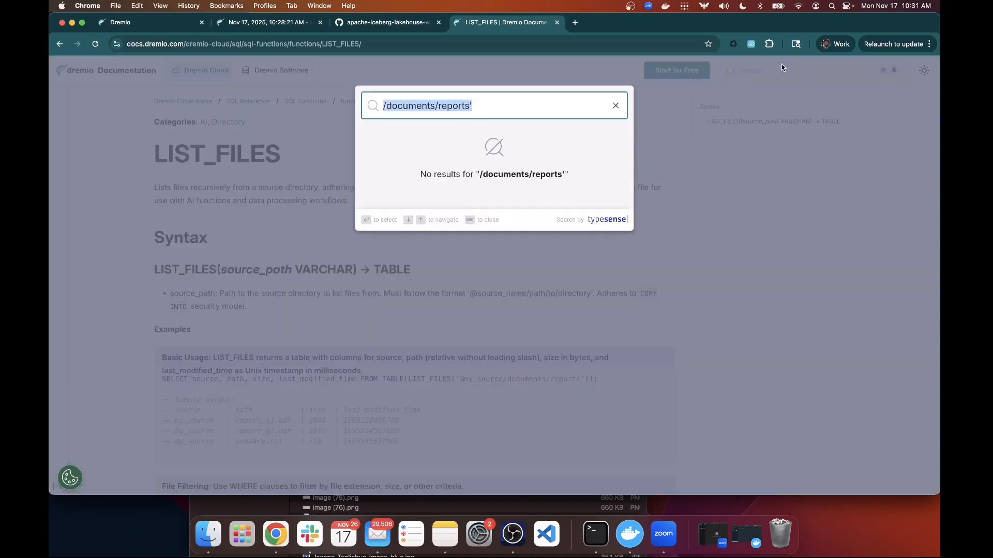
text(AI COMPL)
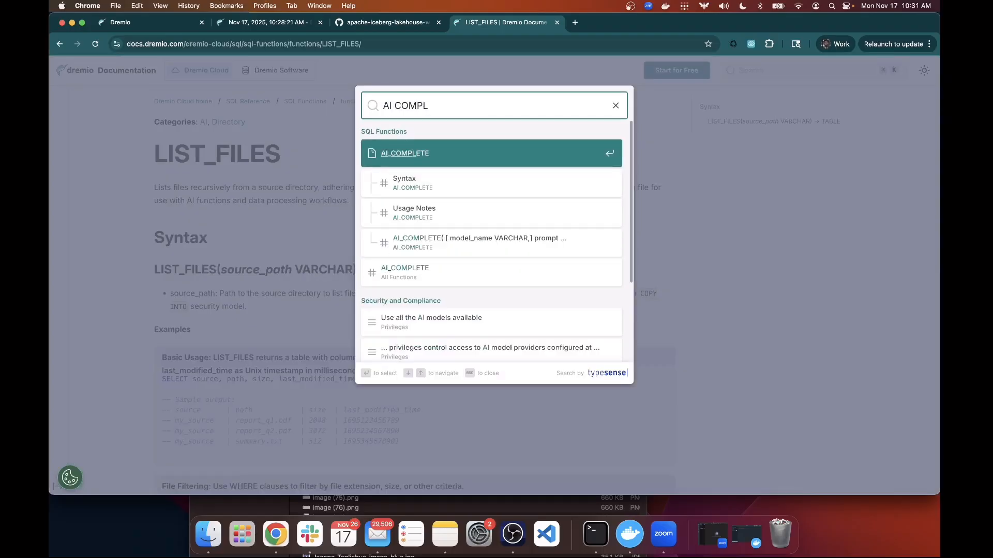
click(542, 158)
scroll(457, 235, down, 5)
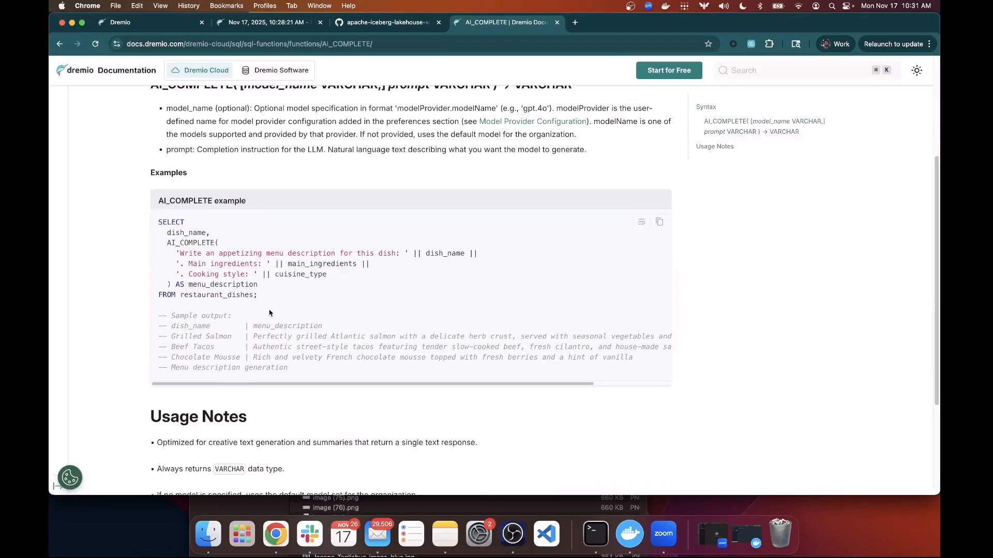
scroll(272, 313, down, 5)
scroll(281, 309, up, 5)
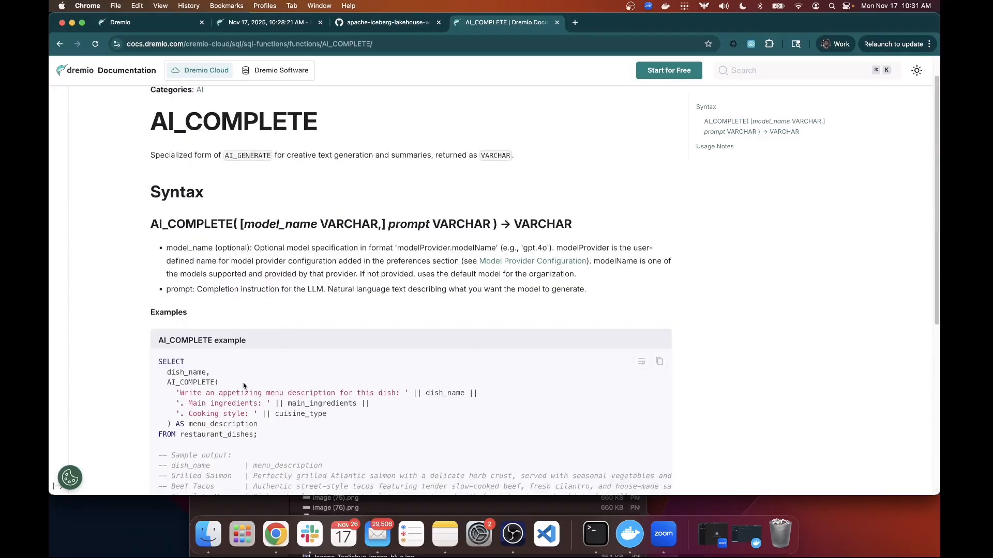
scroll(206, 413, down, 1)
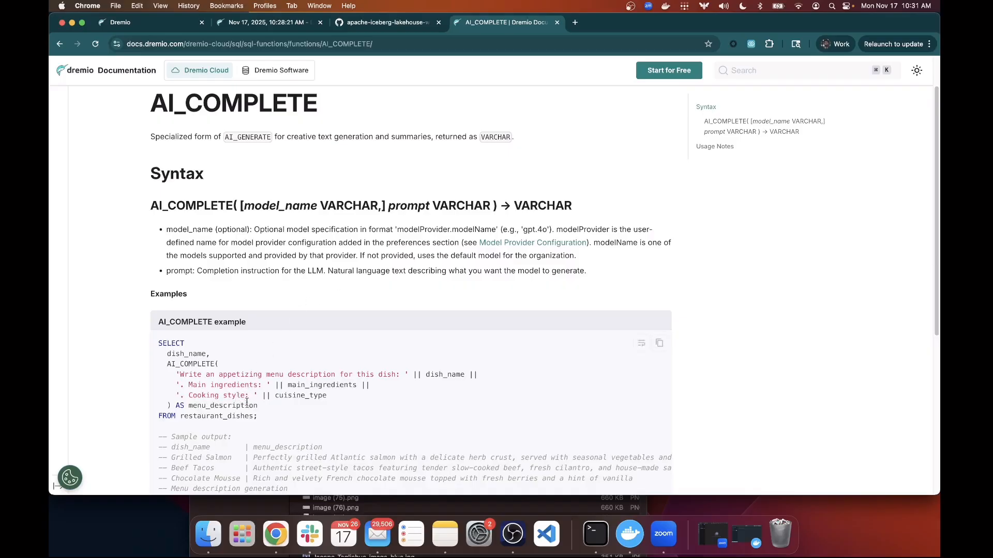
drag(253, 417, 180, 418)
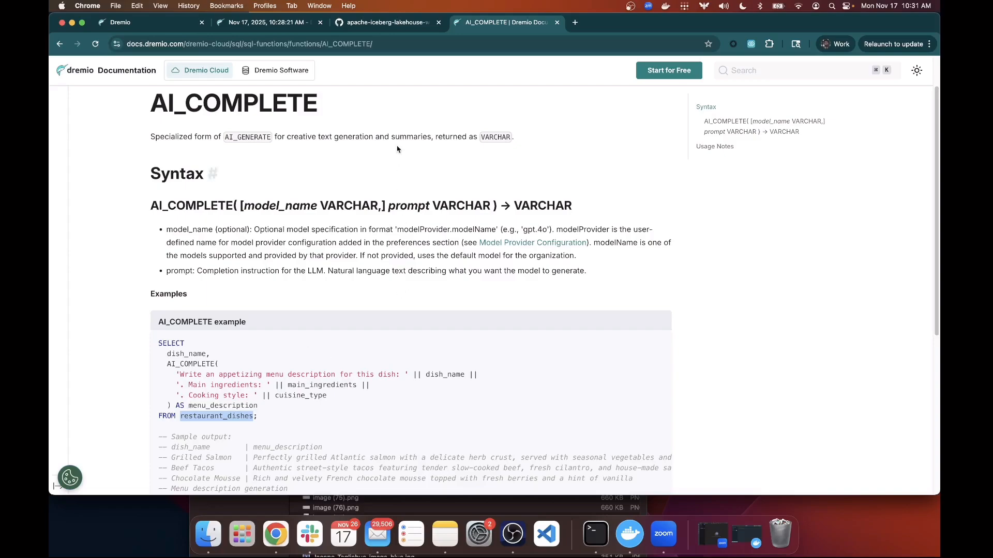
click(558, 23)
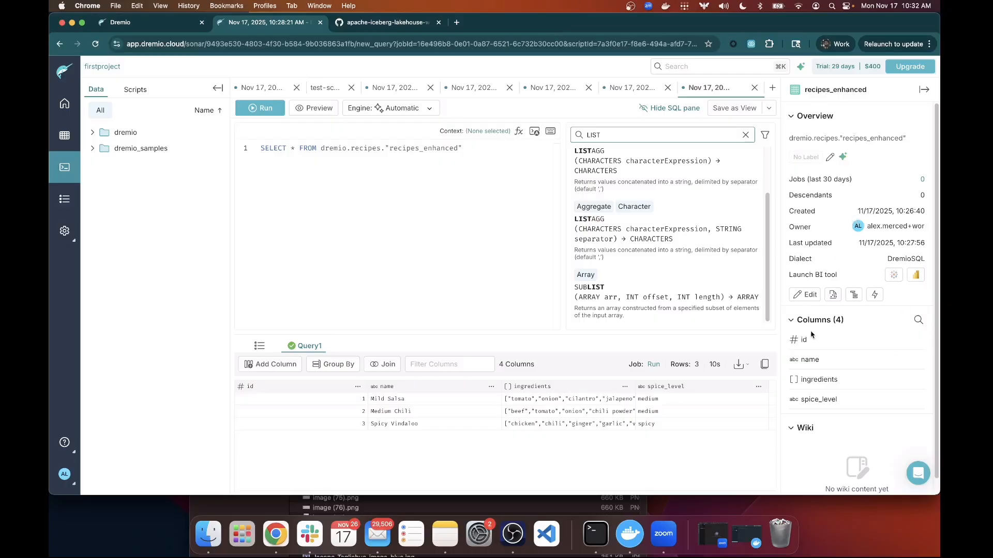
From the Home page, ask the AI Agent 'Tell me what datasets I have access to'.
click(70, 101)
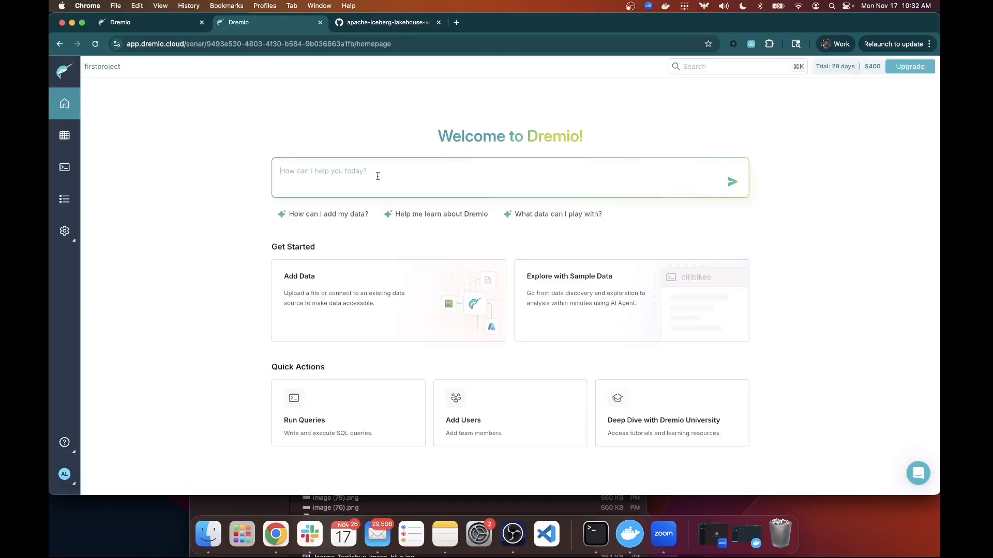
text(Tell me what datasets I have access to)
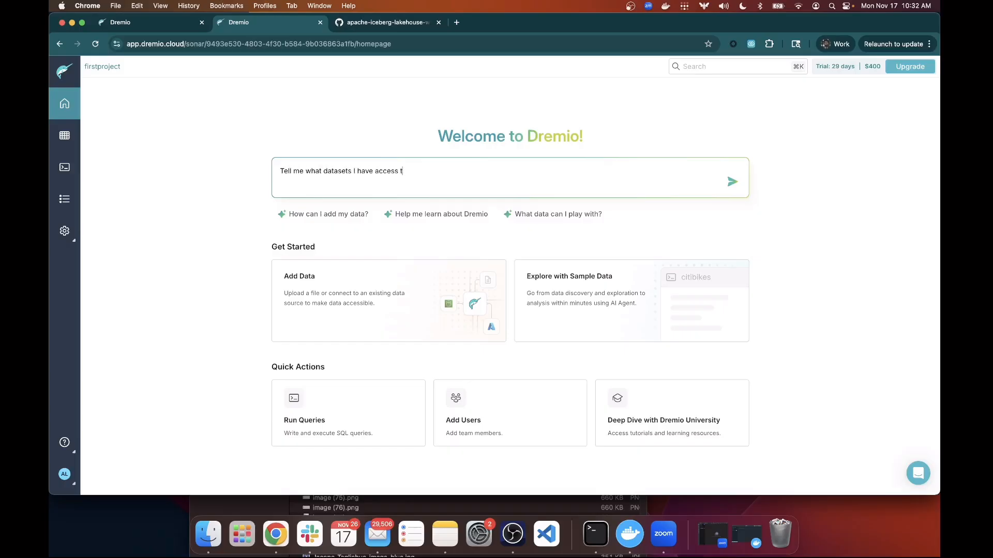
key(Return)
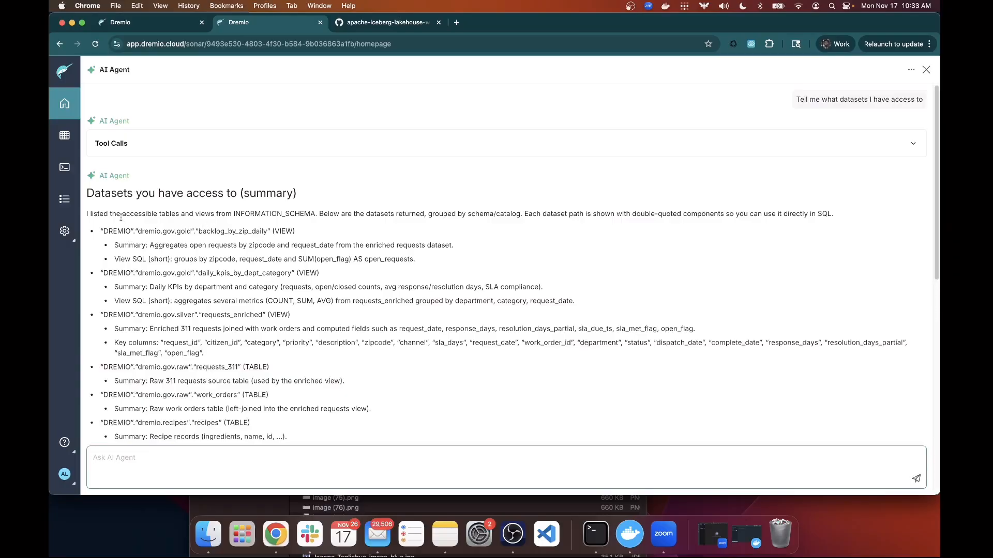
Review the agent's dataset list, selecting the backlog_by_zip_daily and daily_kpis_by_dept_category entries.
scroll(264, 227, down, 1)
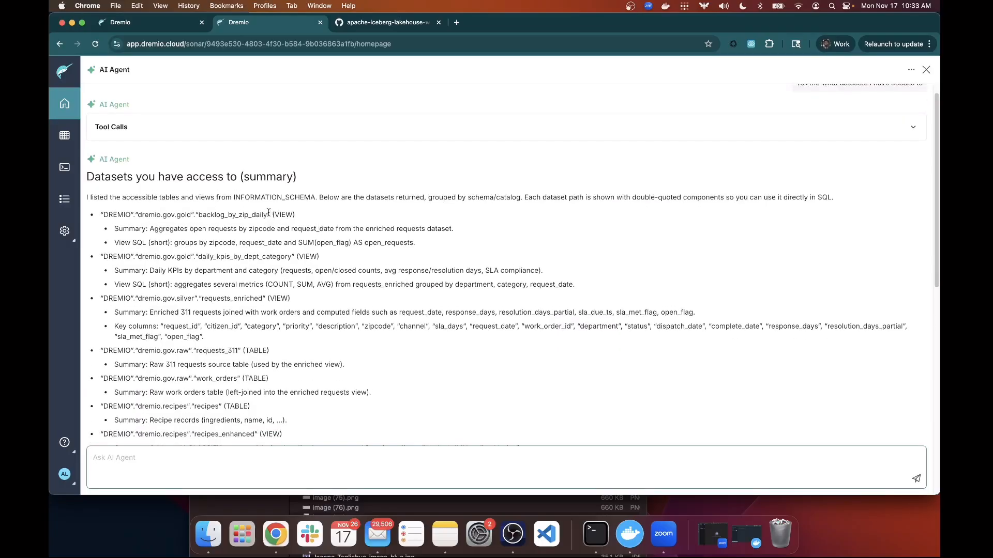
drag(269, 214, 120, 213)
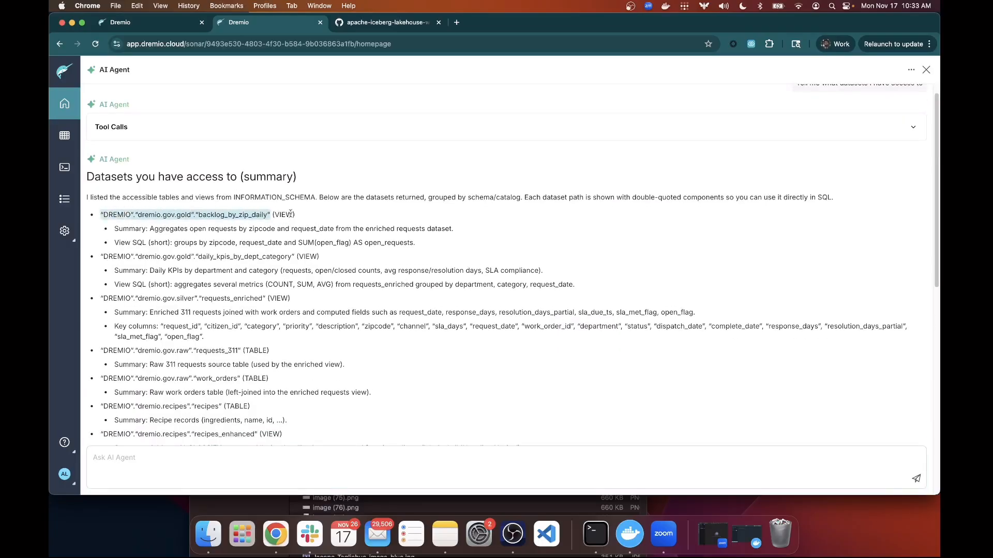
drag(295, 214, 278, 215)
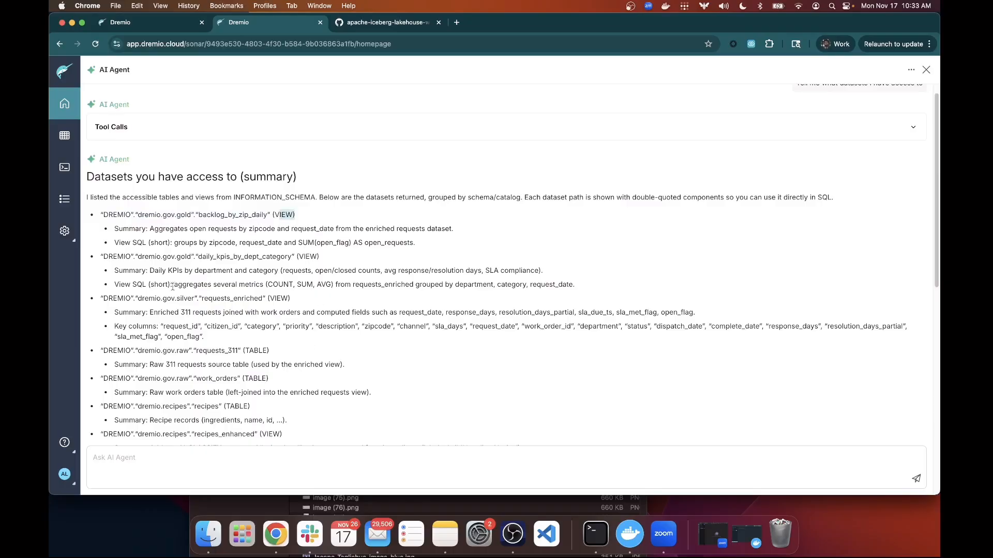
drag(139, 271, 115, 286)
scroll(261, 290, down, 1)
scroll(261, 290, down, 15)
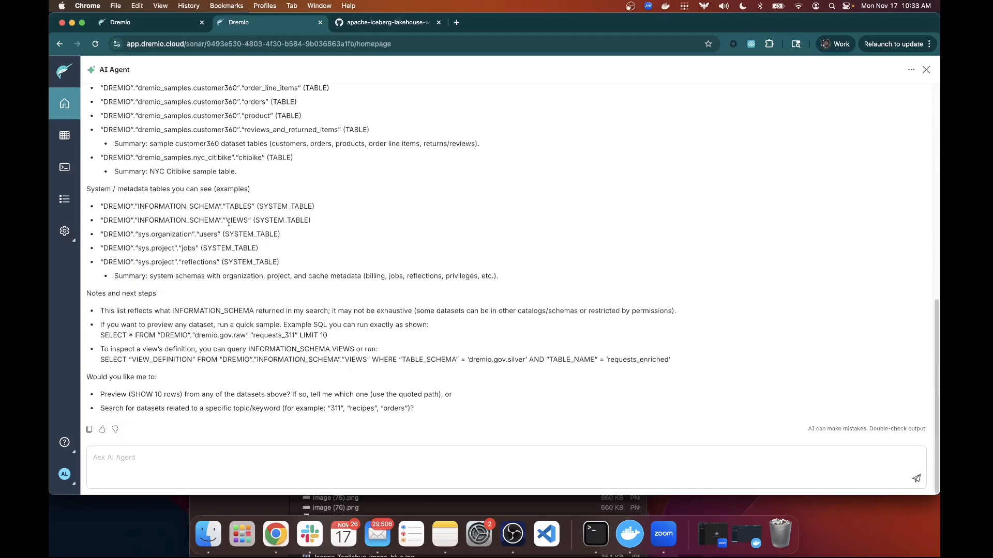
scroll(286, 361, up, 10)
scroll(285, 361, up, 7)
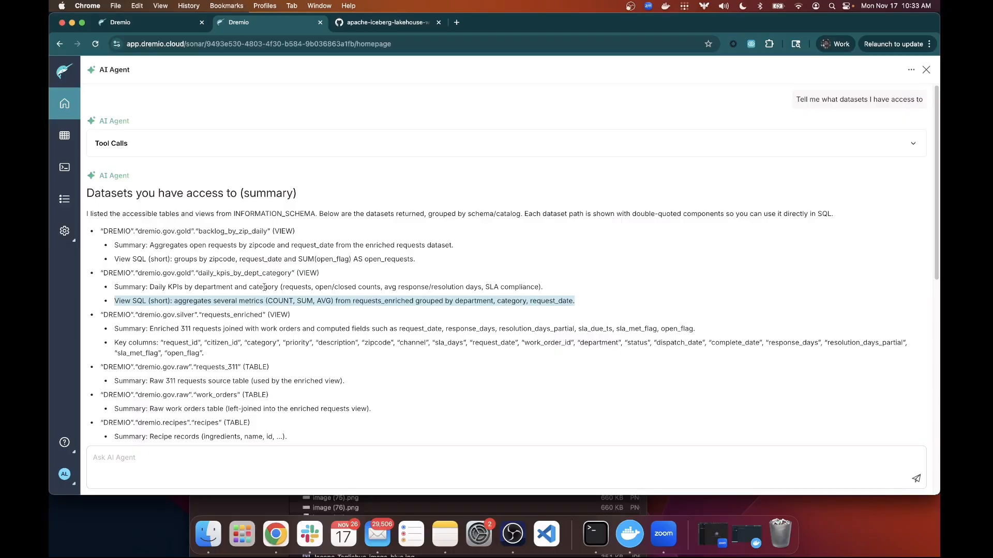
drag(296, 274, 100, 280)
key(super+c)
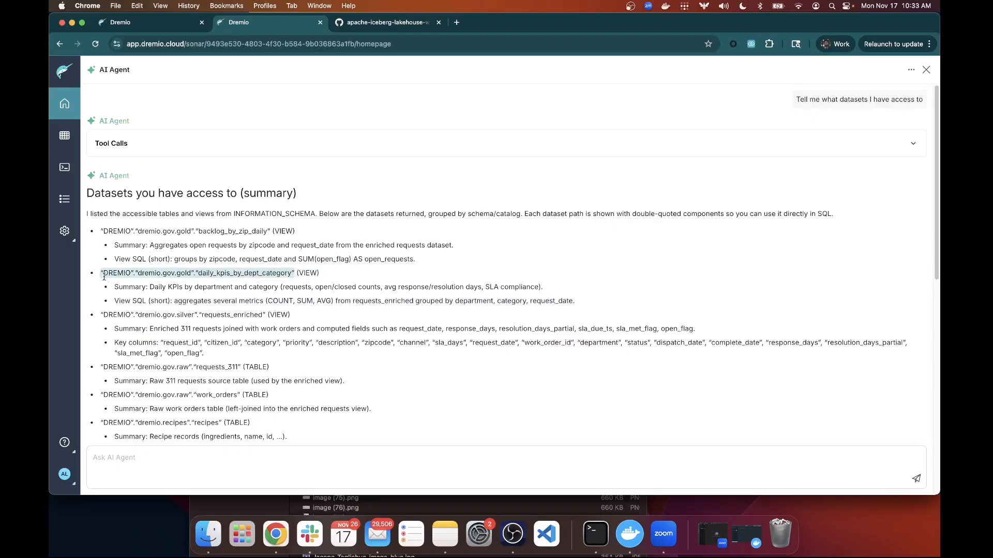
Ask the agent 'what would be a good type of chart to visualize' with the pasted view path.
click(178, 469)
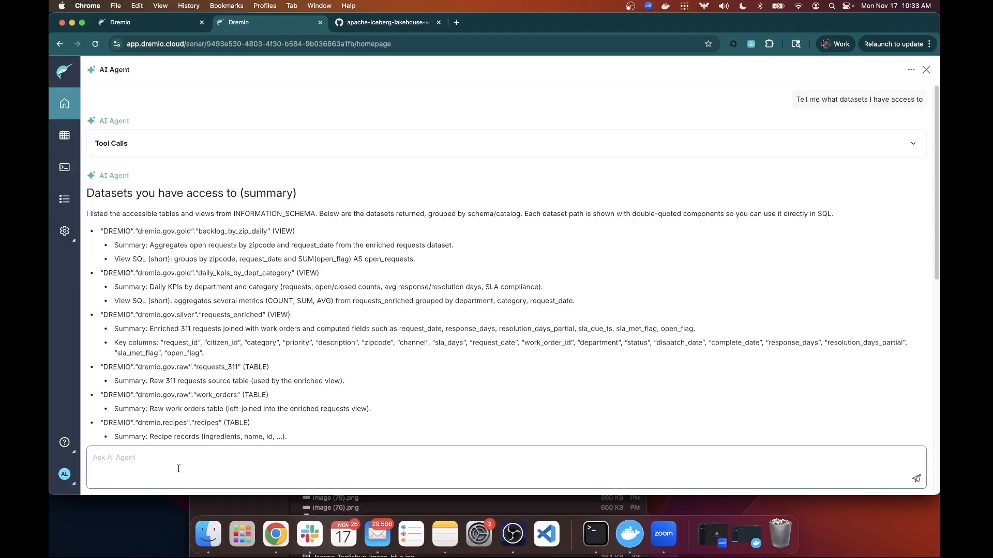
text(what would be a good type of chart to visua)
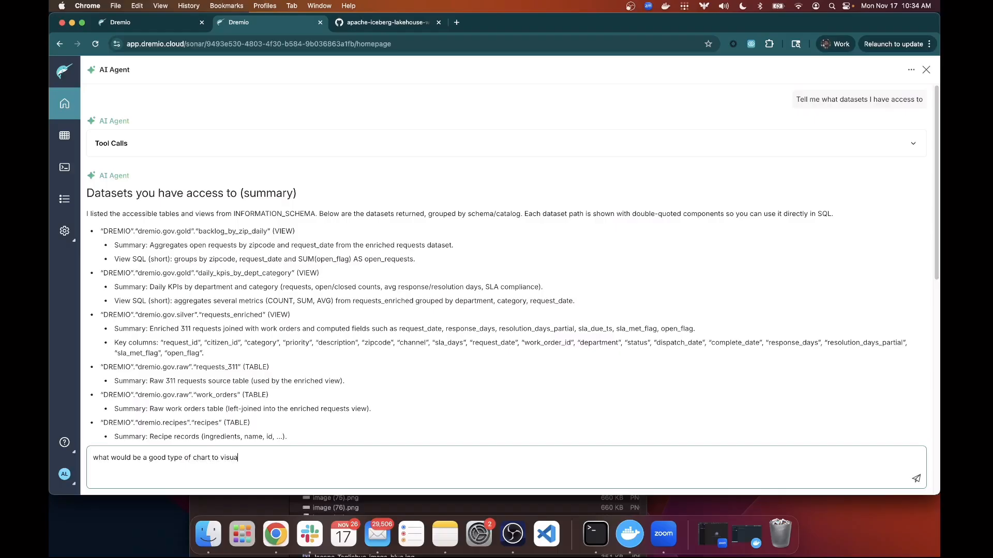
text(lize)
key(super+v)
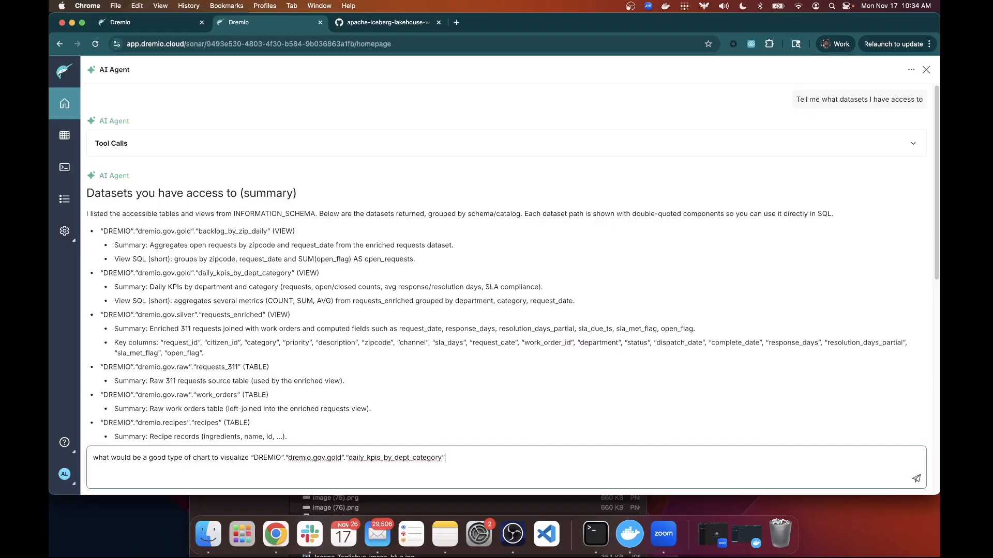
key(Return)
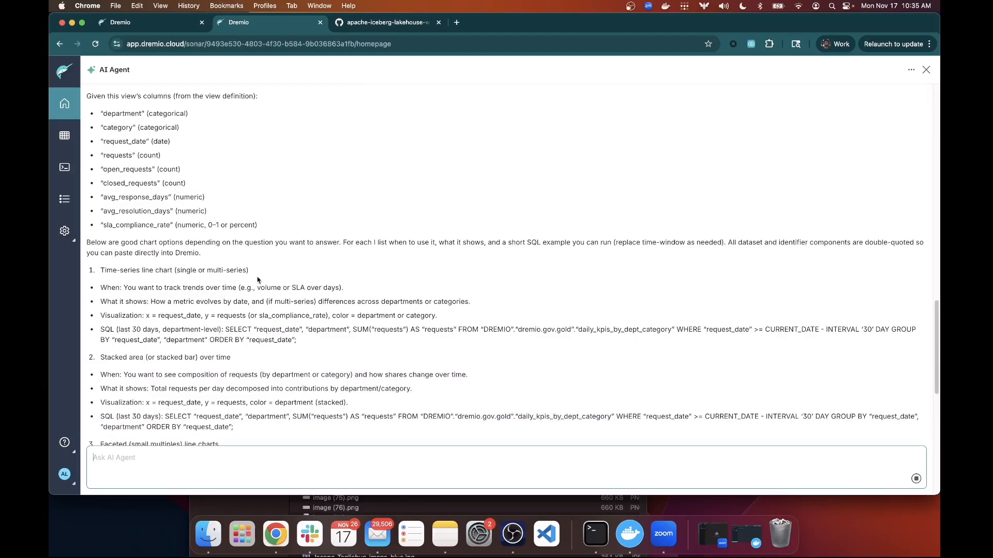
scroll(108, 269, down, 10)
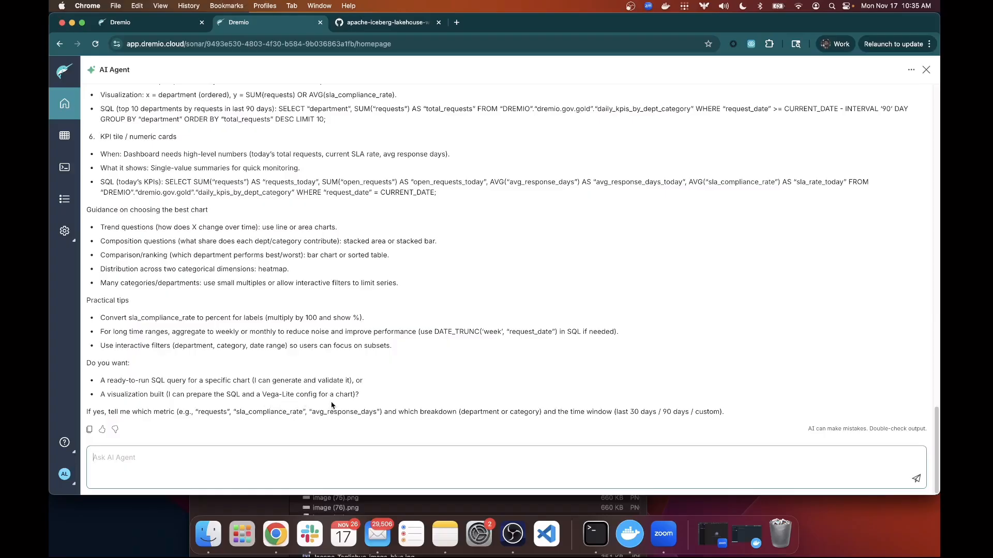
scroll(232, 329, up, 5)
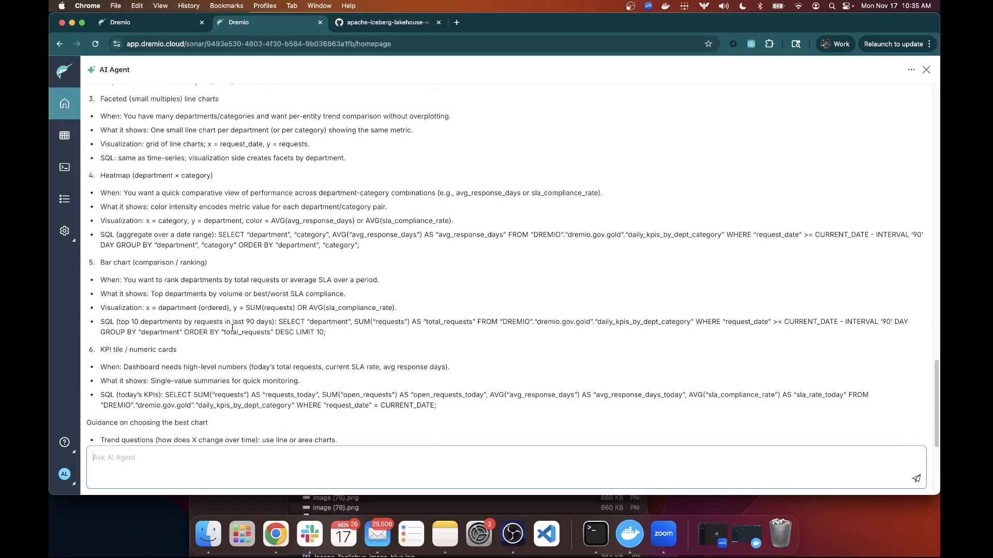
scroll(232, 328, up, 3)
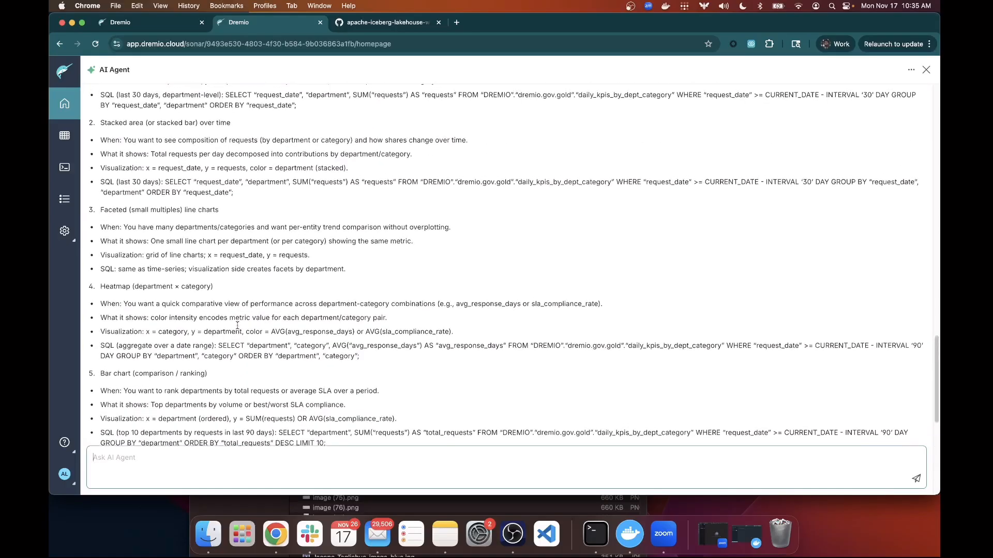
scroll(238, 326, up, 2)
scroll(222, 290, down, 9)
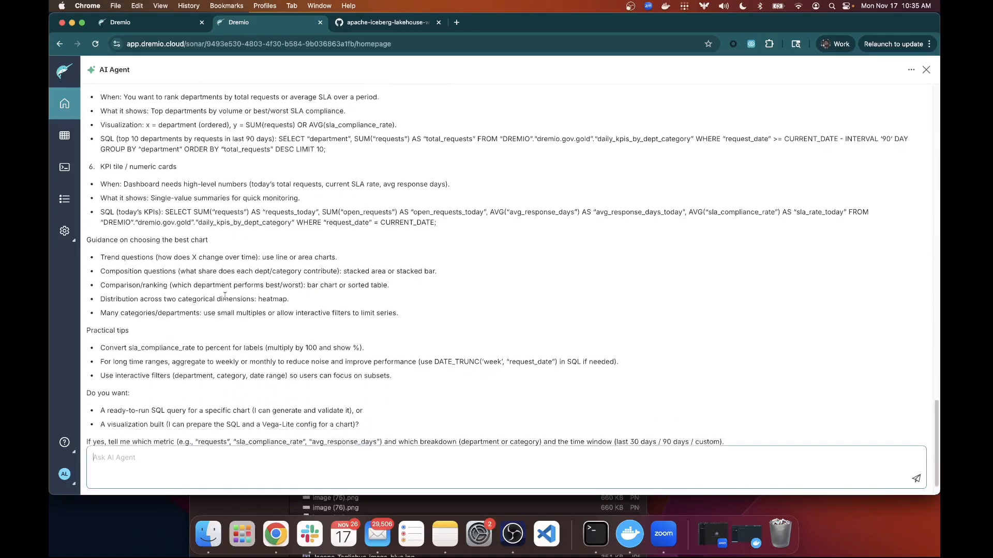
scroll(225, 296, down, 1)
Ask the agent 'yes, please create the time series chart for me', then switch to GitHub's industry-examples folder.
text(y)
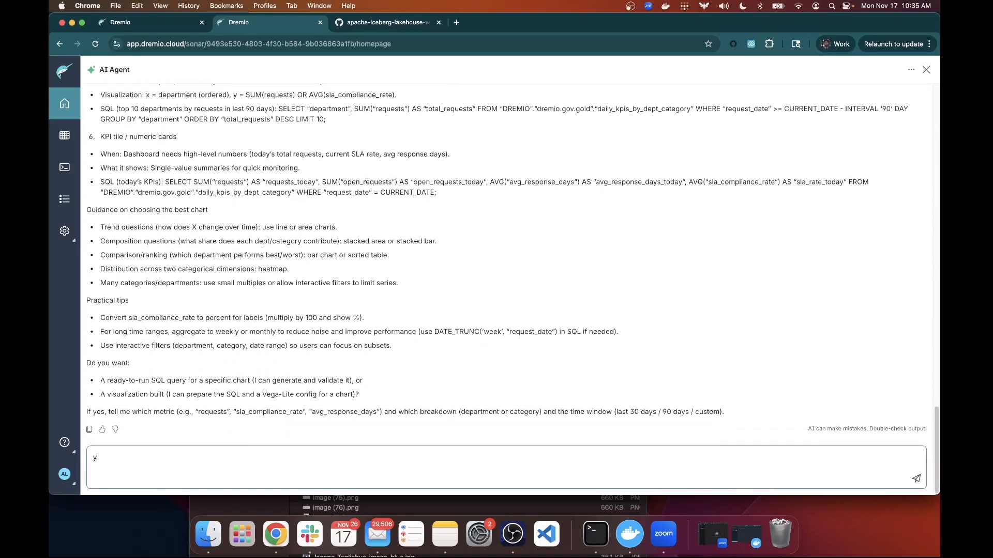
text(es, please creat ehte ti)
key(BackSpace)
key(BackSpace)
key(BackSpace)
key(BackSpace)
key(BackSpace)
text(e the time series chart for me)
key(Return)
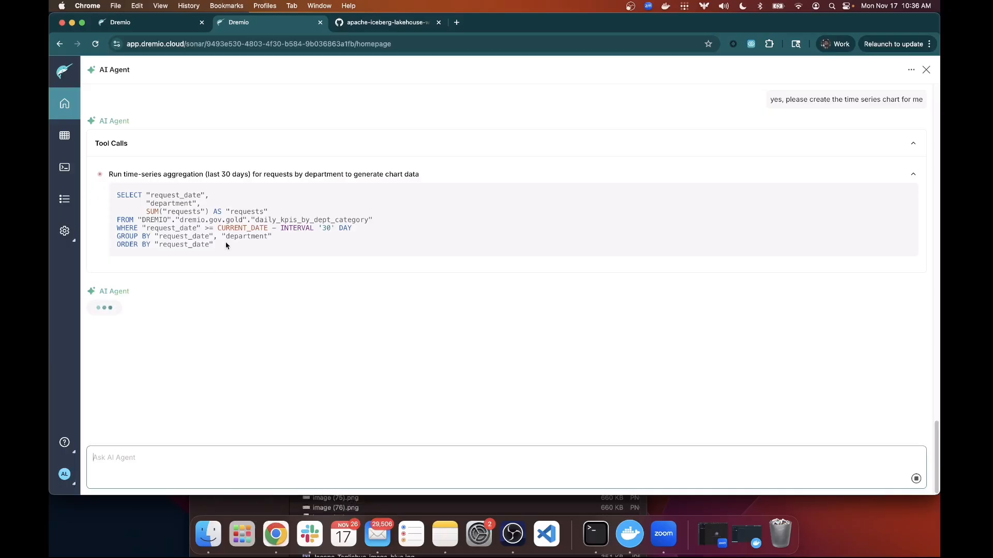
drag(224, 245, 110, 201)
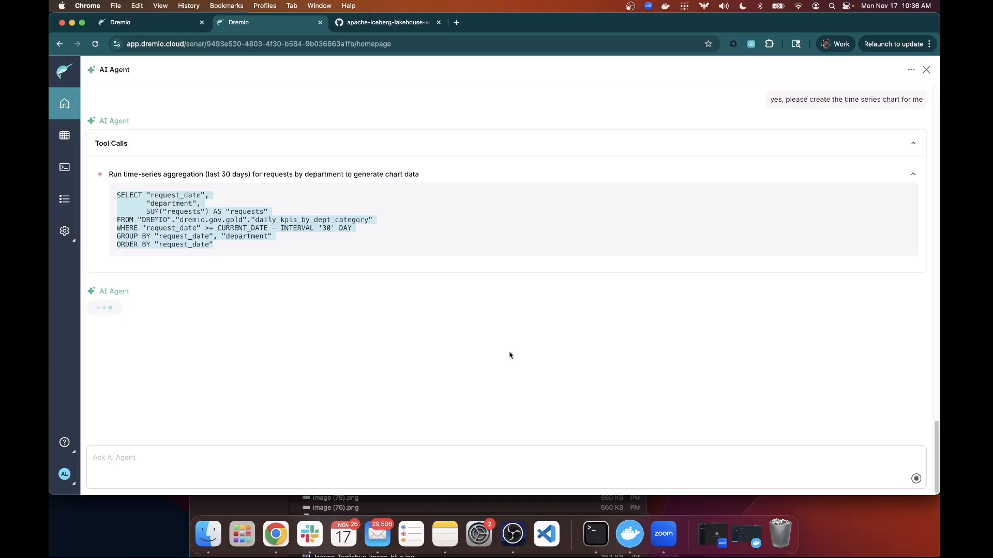
click(382, 24)
click(380, 126)
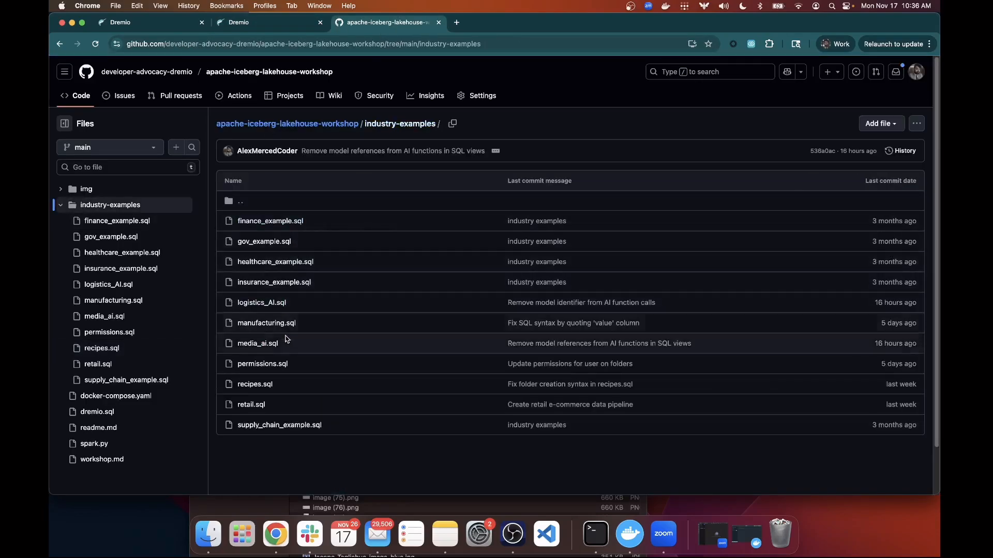
Go back to the Dremio AI Agent chat and read its chart recommendations for daily_kpis_by_dept_category.
click(296, 21)
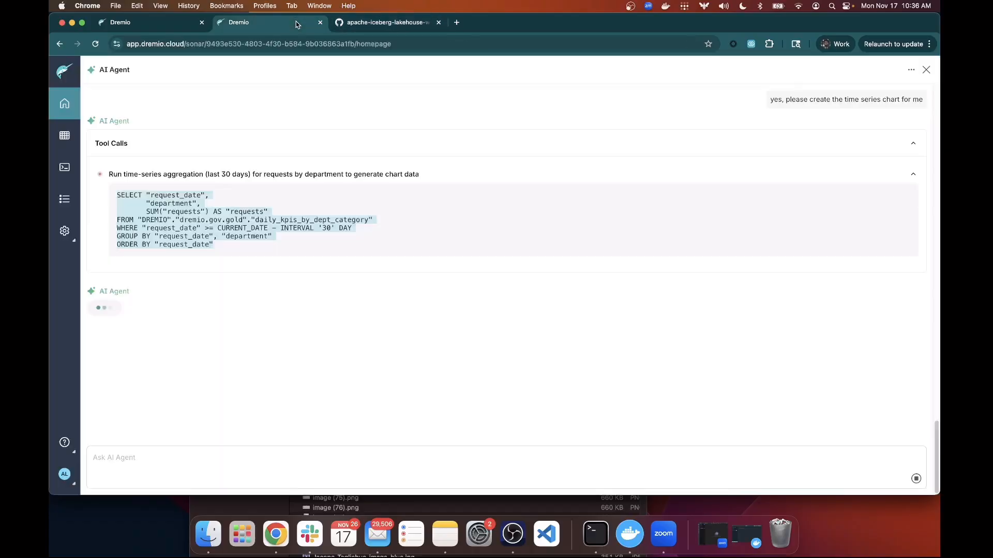
scroll(362, 202, up, 20)
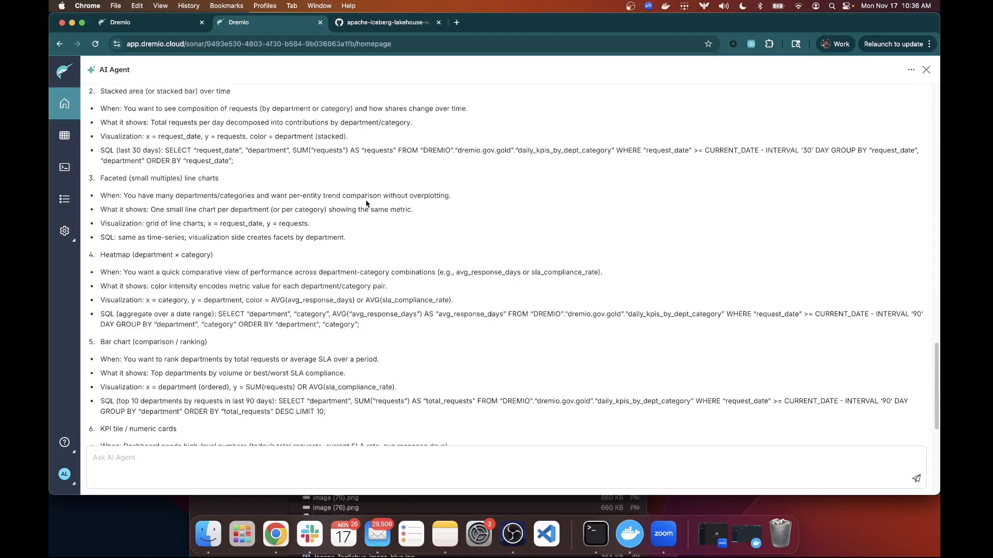
scroll(366, 203, up, 5)
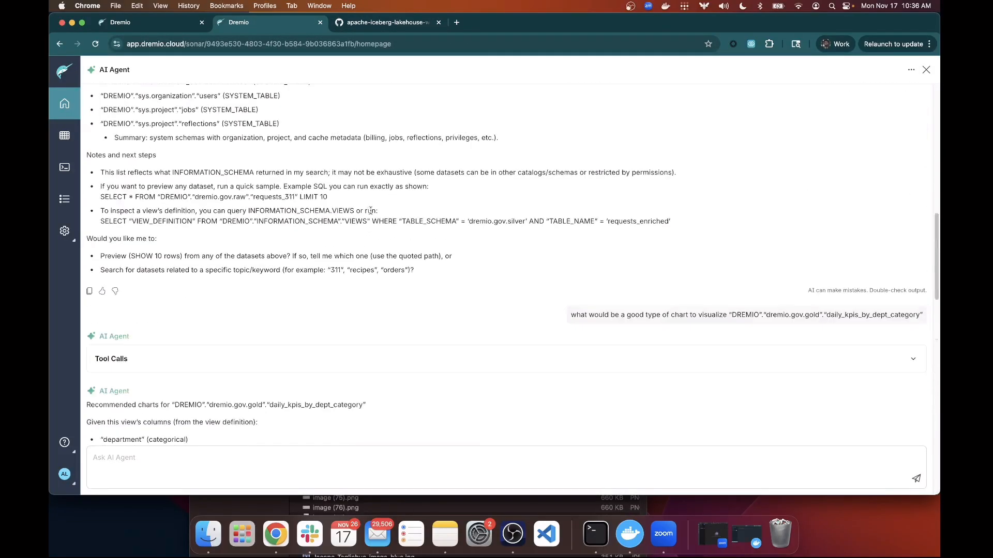
scroll(384, 236, down, 20)
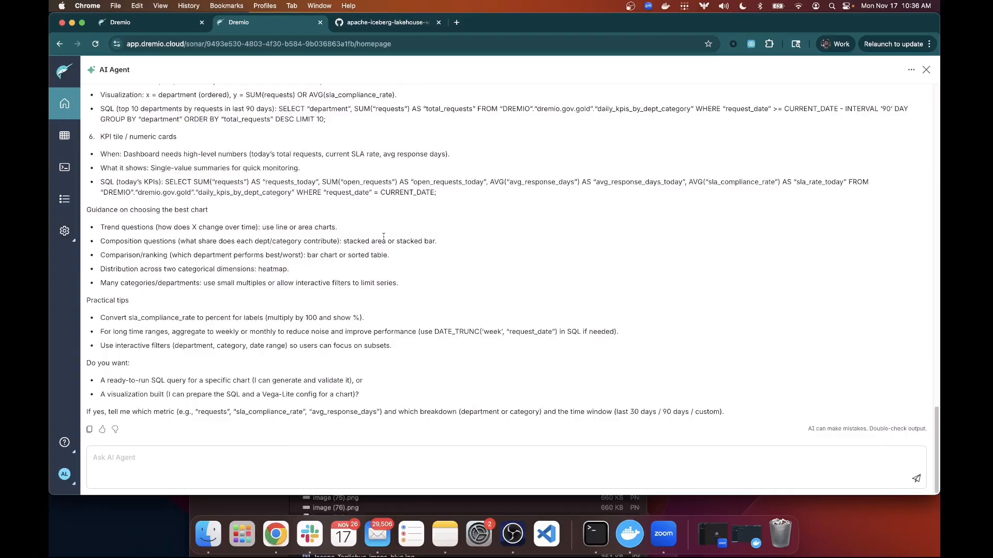
scroll(383, 237, up, 20)
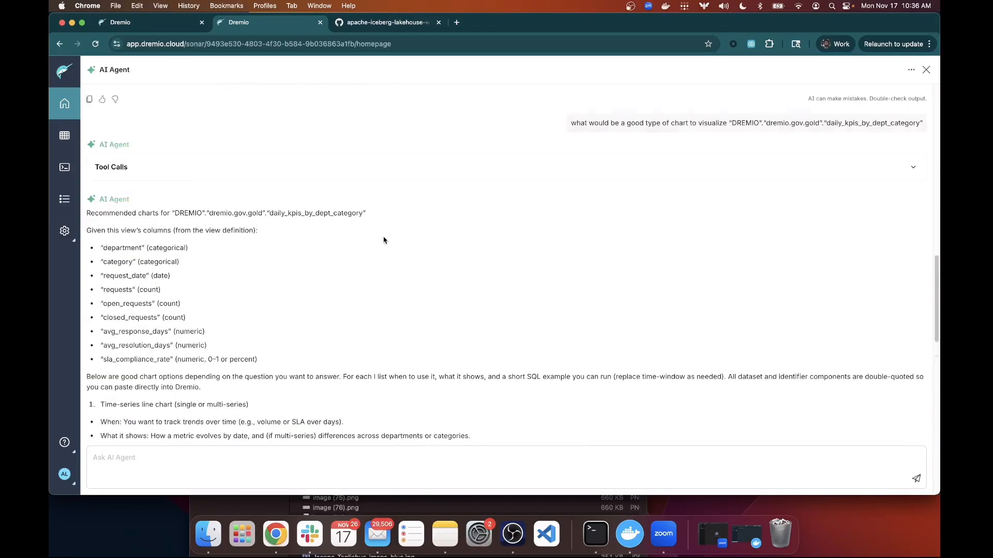
scroll(384, 239, down, 20)
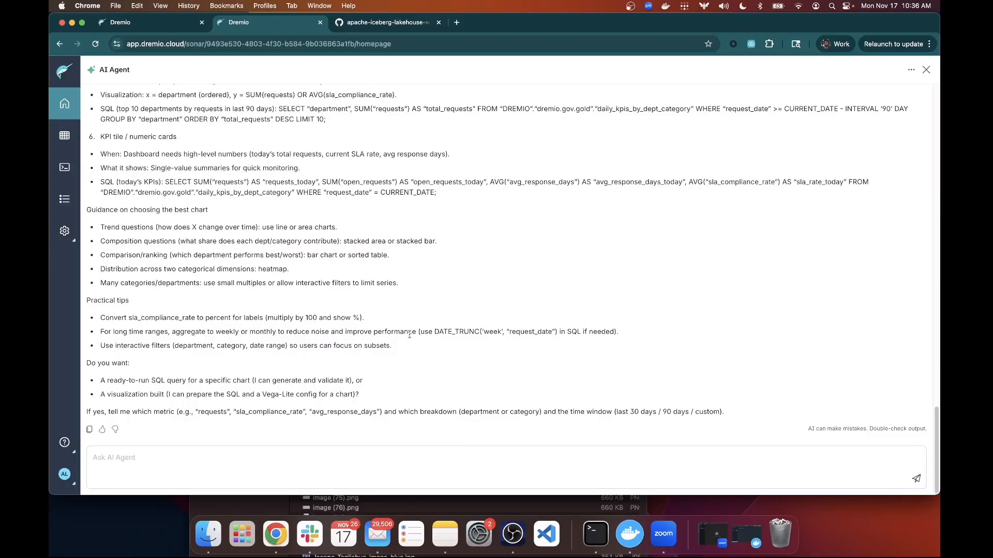
scroll(413, 380, up, 20)
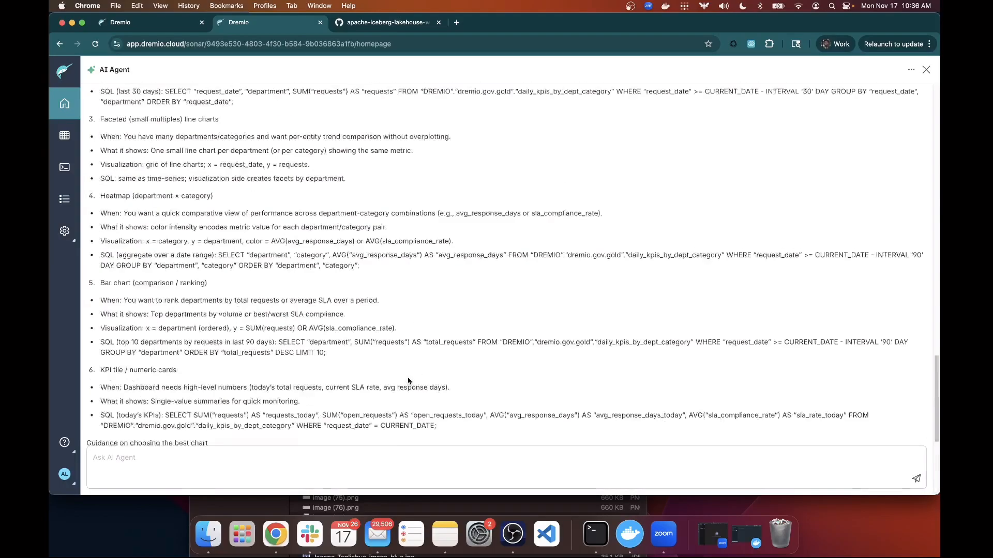
scroll(411, 378, down, 20)
scroll(411, 378, down, 2)
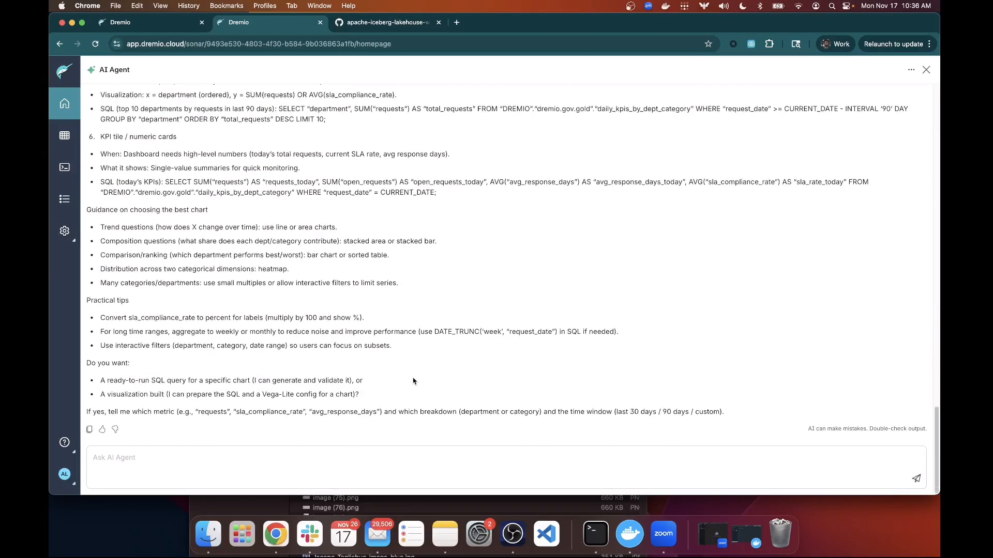
Ask the AI Agent: 'Create the Time-Series Chart for Me'.
click(422, 447)
text(Create the Ti)
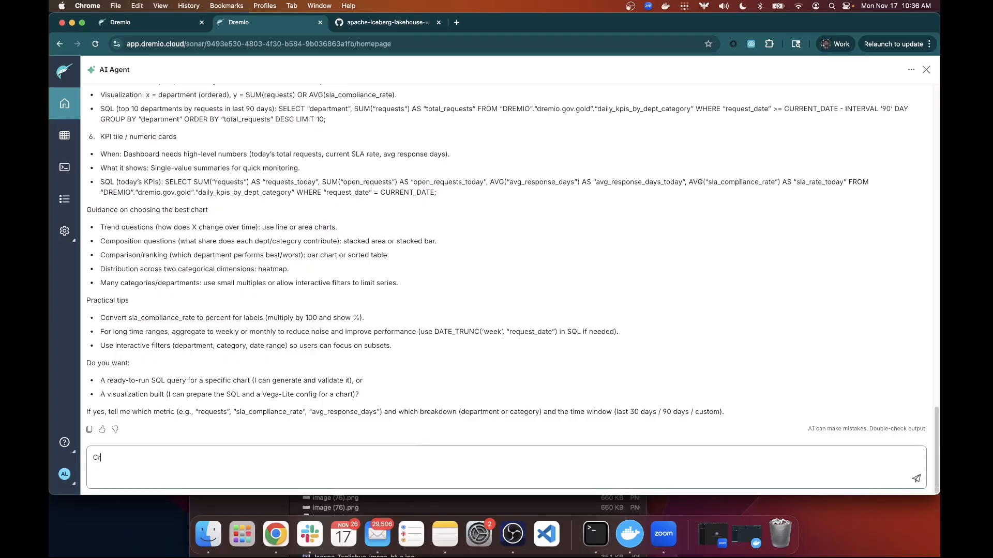
text(me-Seriv)
key(BackSpace)
text(es Chart for Me)
key(Return)
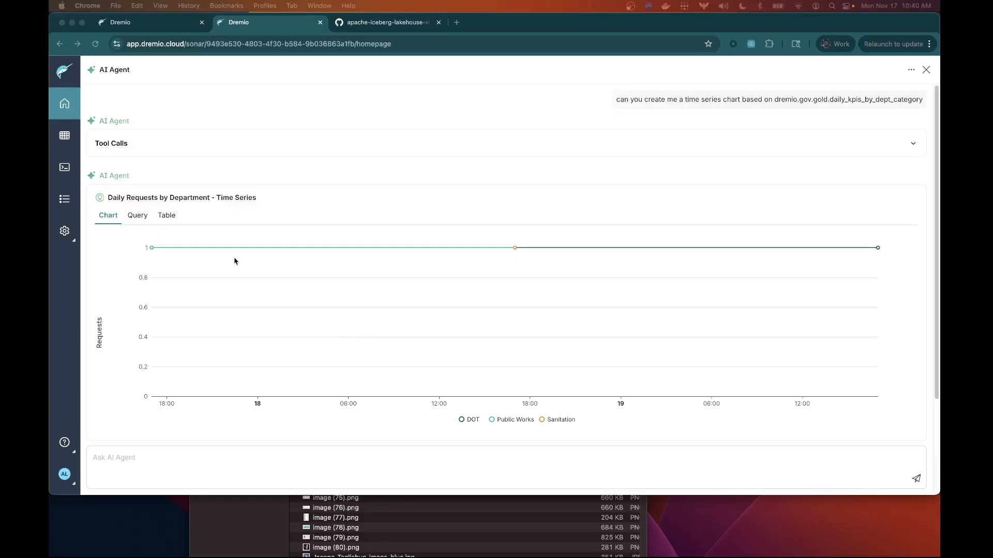
Inspect the SQL query behind the Daily Requests by Department chart, then return to the chart.
click(136, 218)
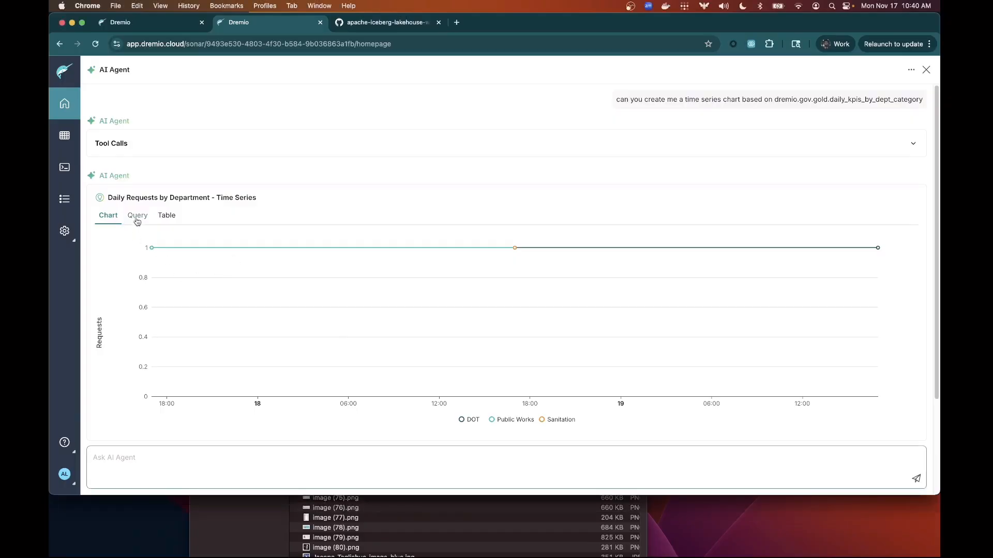
click(136, 216)
click(117, 218)
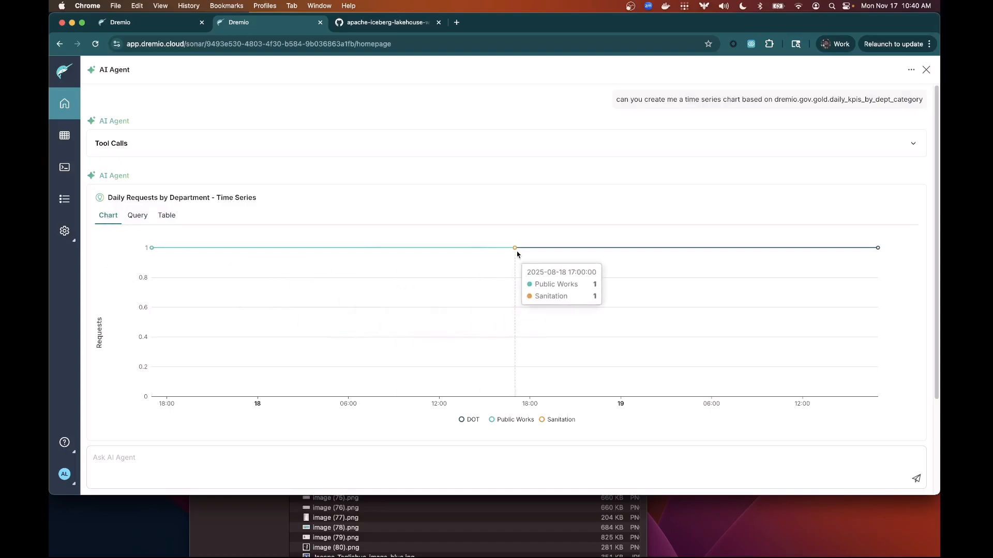
Show the chart's five-row table of daily department request counts, 2025-08-18 to 2025-08-20.
click(138, 215)
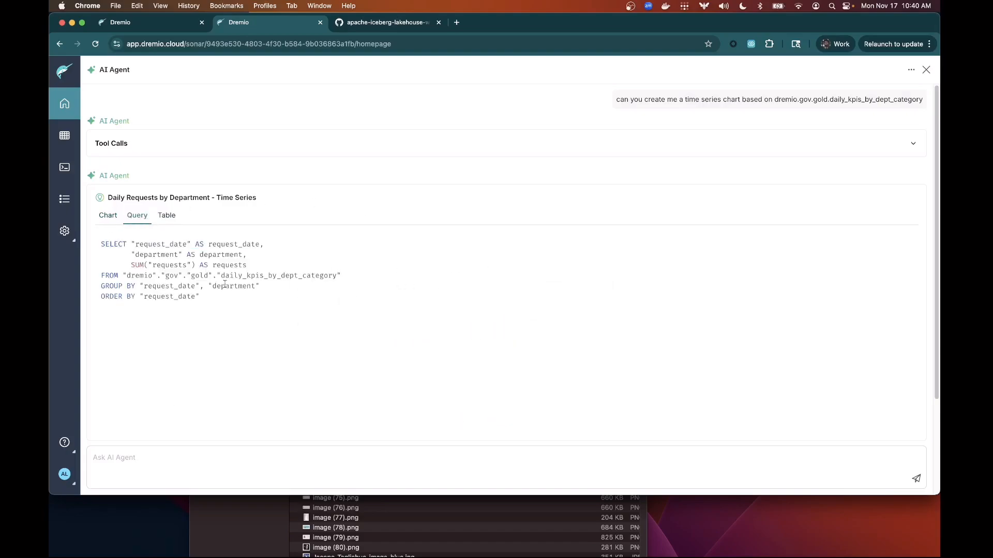
click(167, 216)
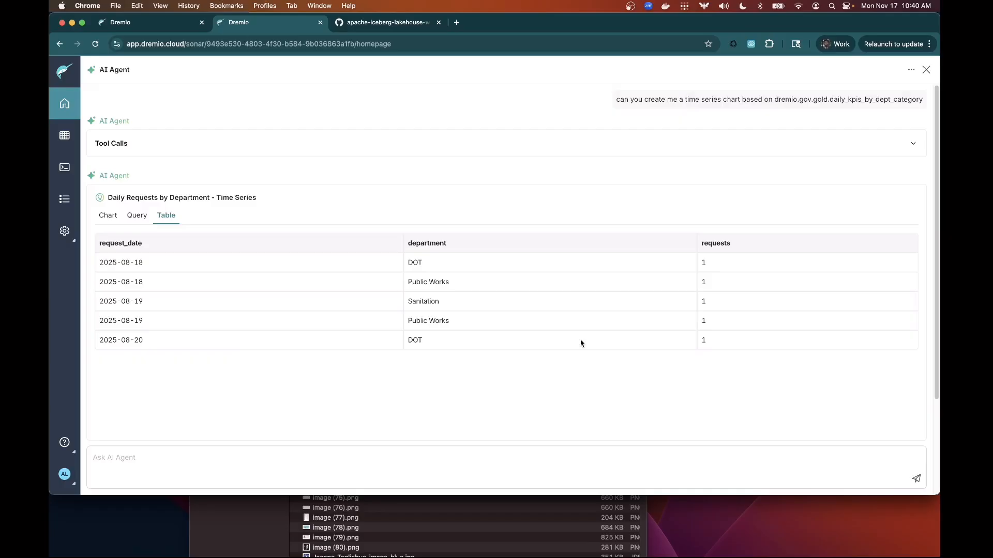
click(141, 219)
click(161, 217)
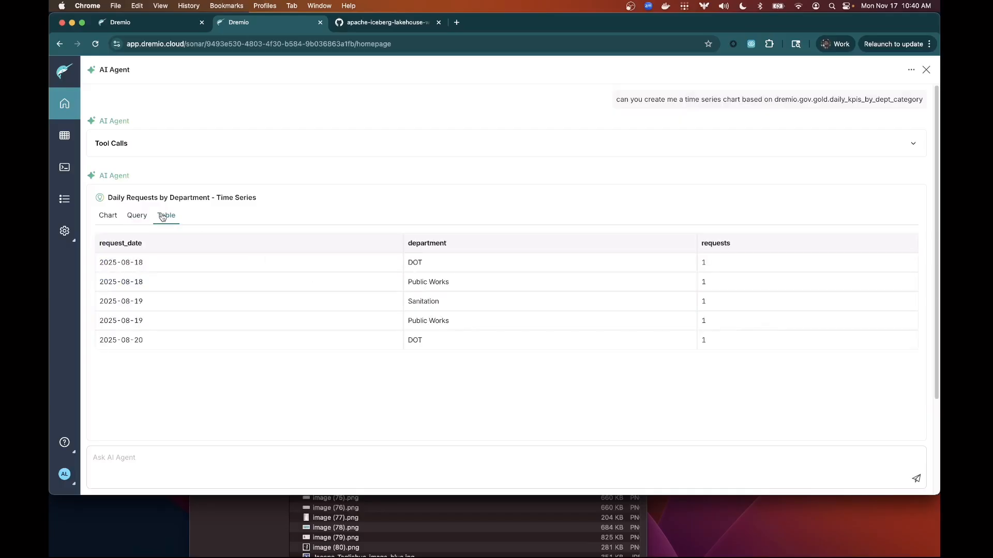
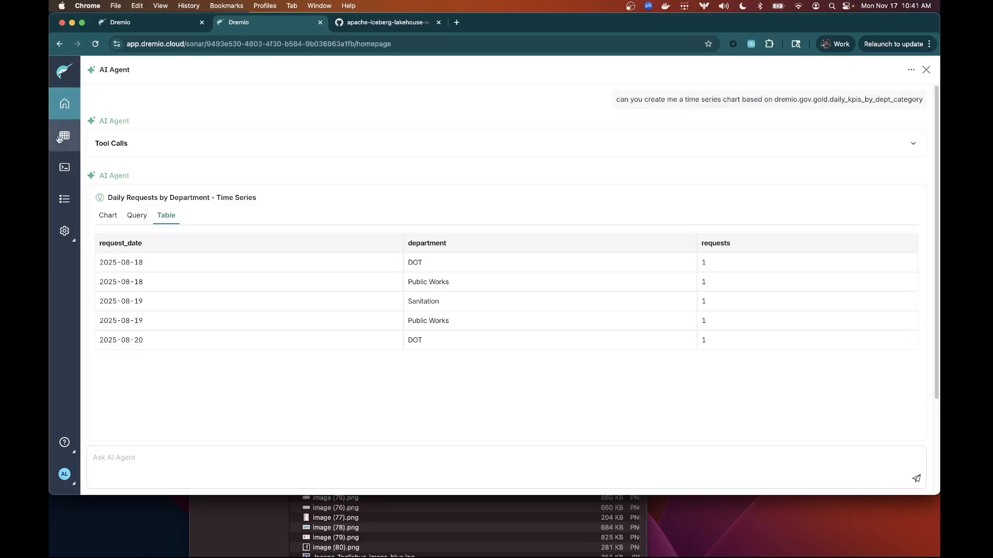
Check the AI Agent's Chart tab of daily requests per department, then start a new Chrome tab.
click(63, 113)
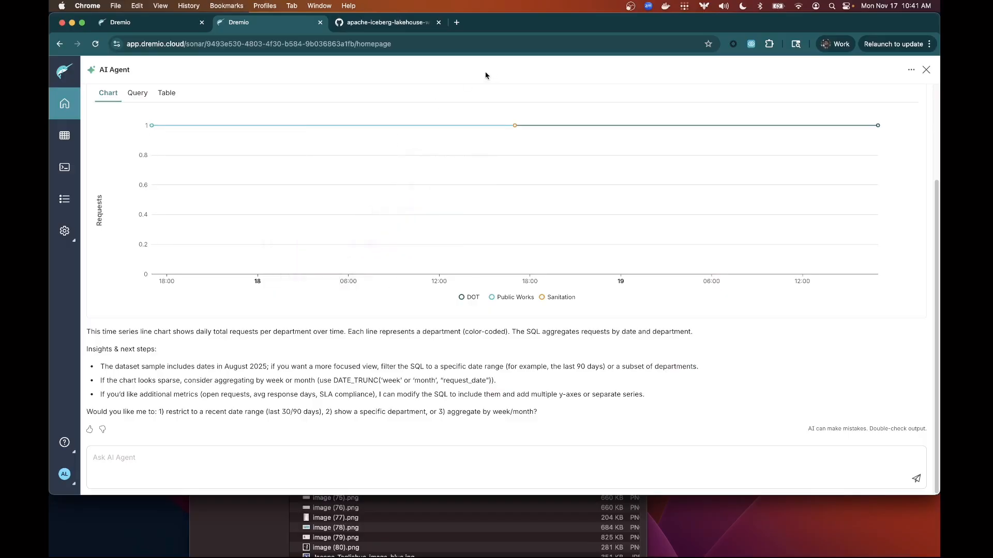
click(457, 23)
Load claude.ai and open Settings > Connectors > Add custom connector.
text(claude.ai)
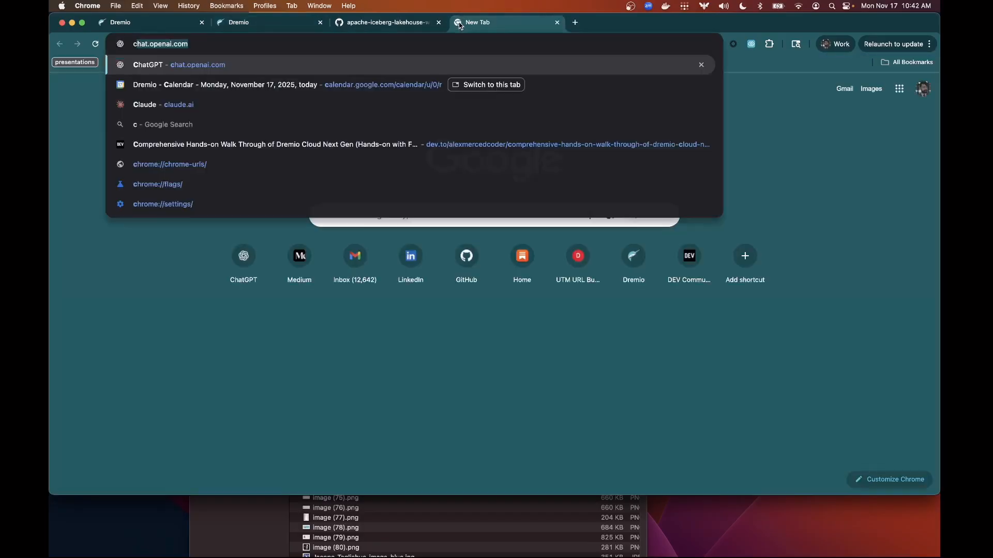
key(Return)
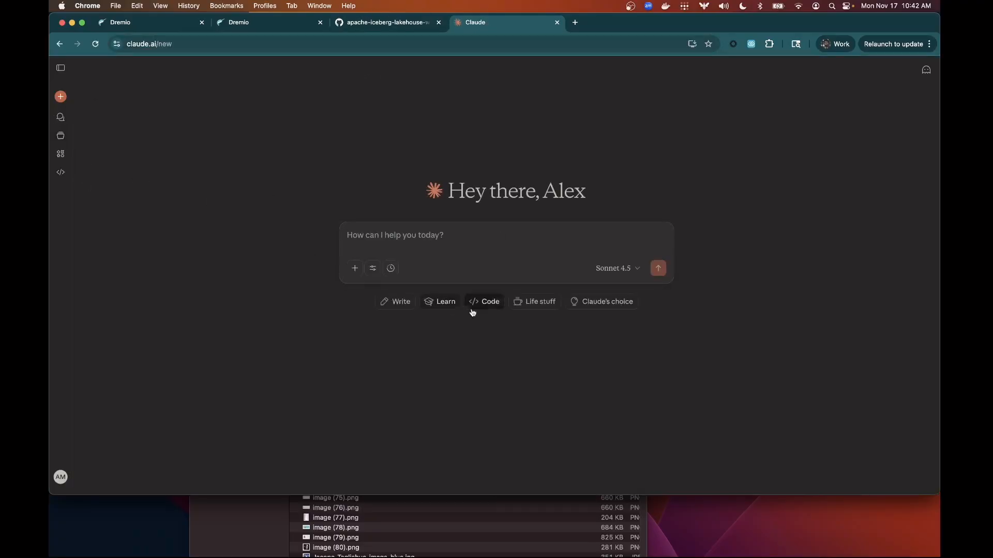
click(61, 481)
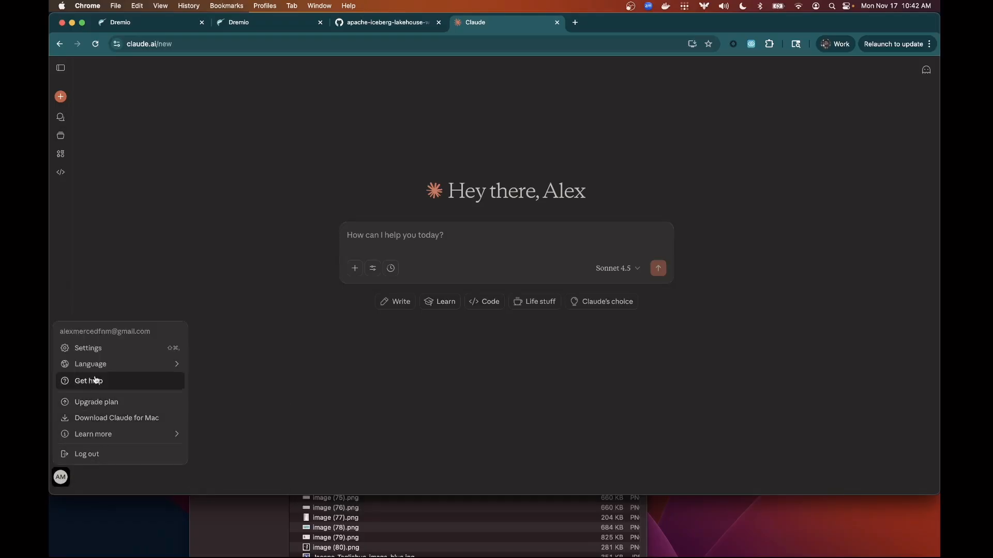
click(114, 353)
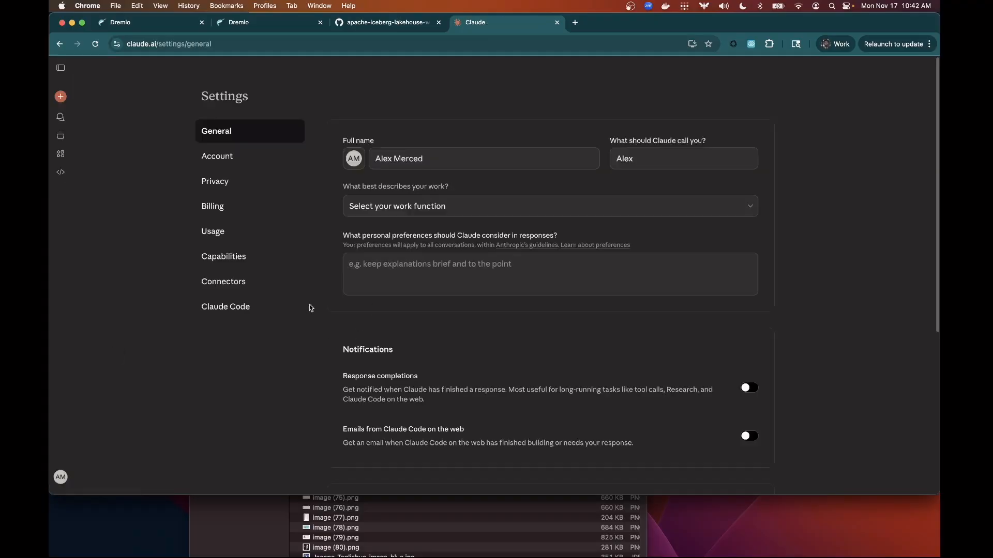
click(224, 285)
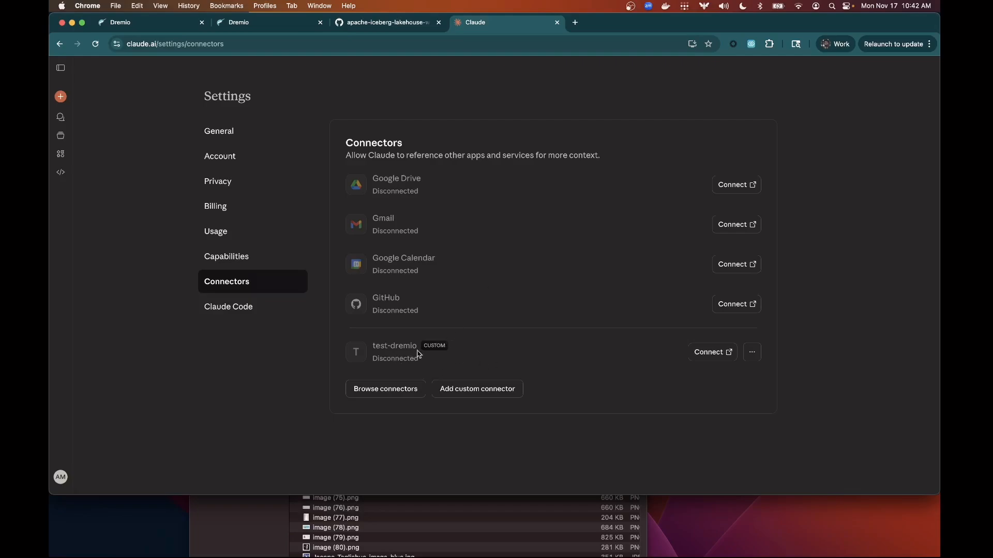
click(446, 396)
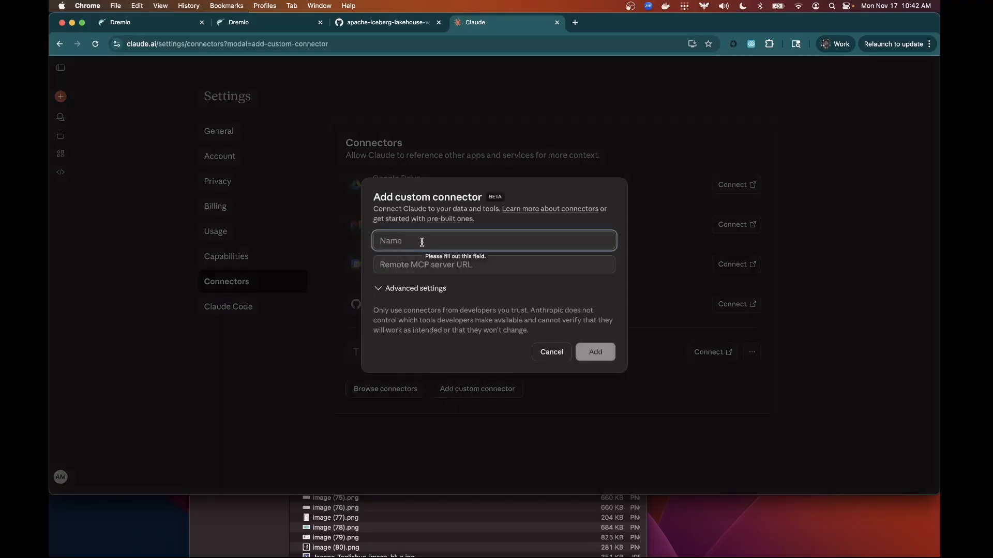
Start naming the connector 'dremio-mcp' and copy the MCP endpoint URL from Dremio's project settings.
text(dremio-mcp)
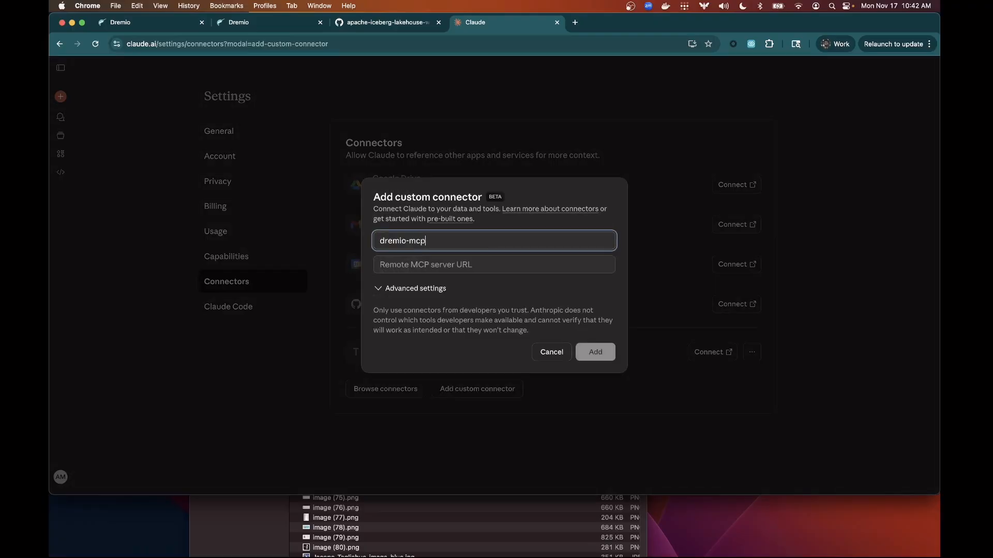
click(277, 25)
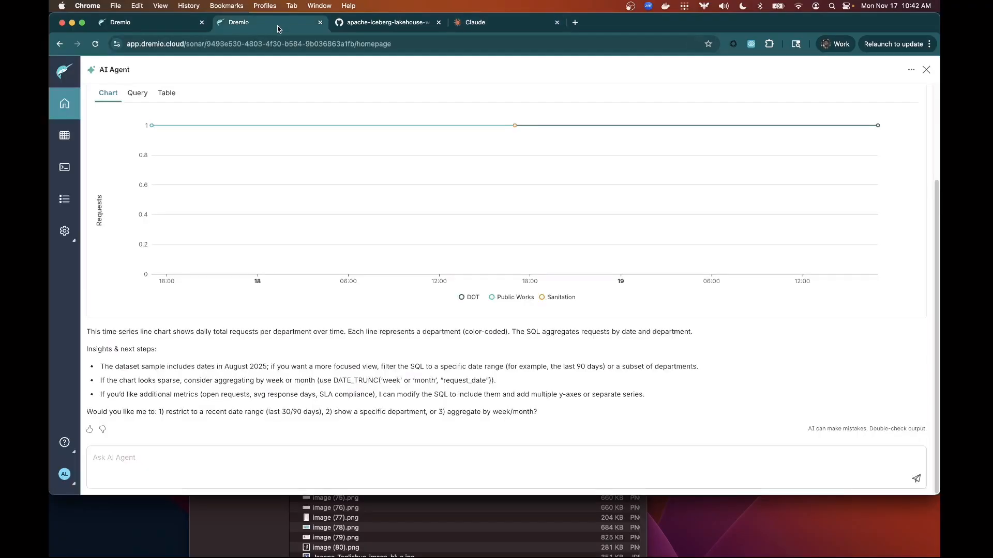
click(64, 232)
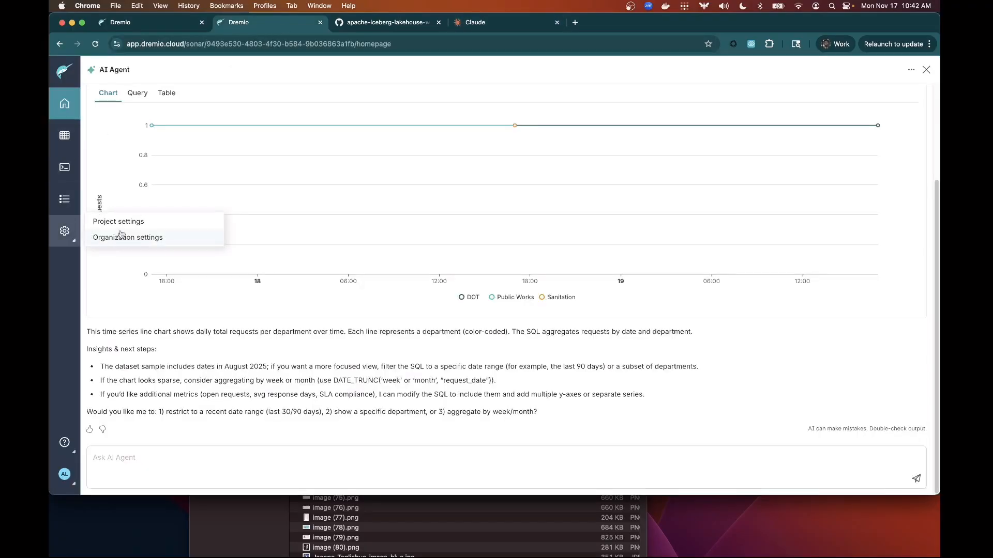
click(123, 227)
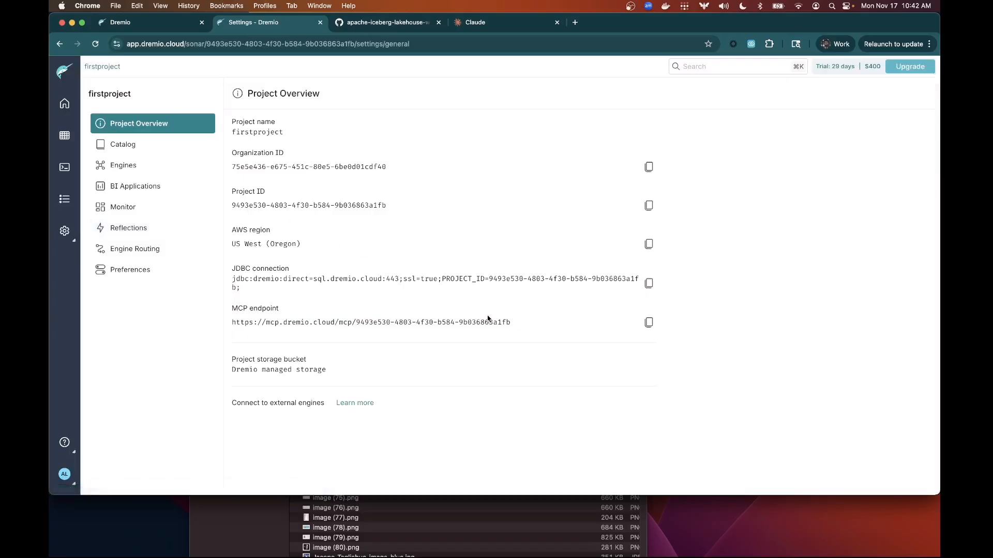
drag(511, 323, 232, 326)
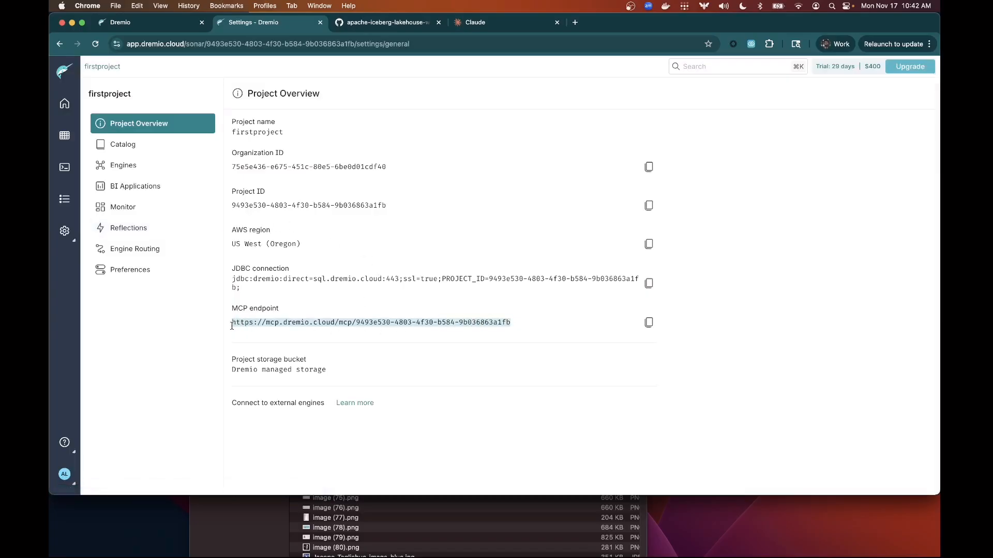
click(506, 23)
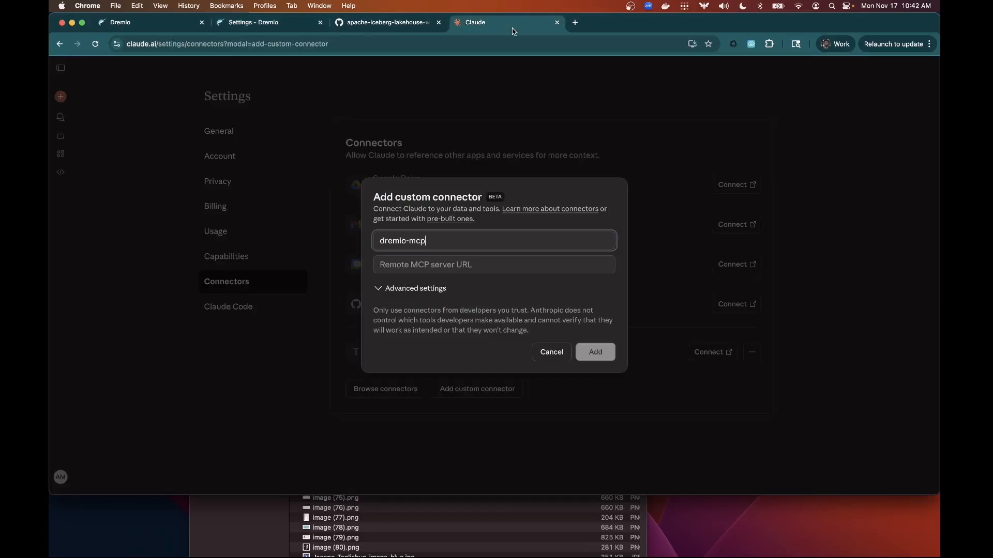
Go through the server URL and advanced OAuth client ID and secret fields, then cancel the form.
click(427, 264)
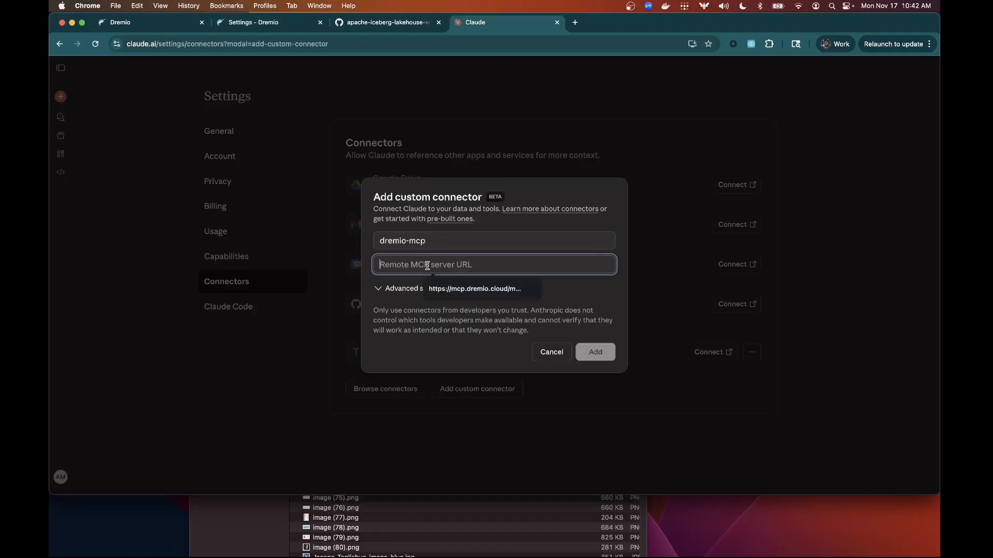
click(378, 289)
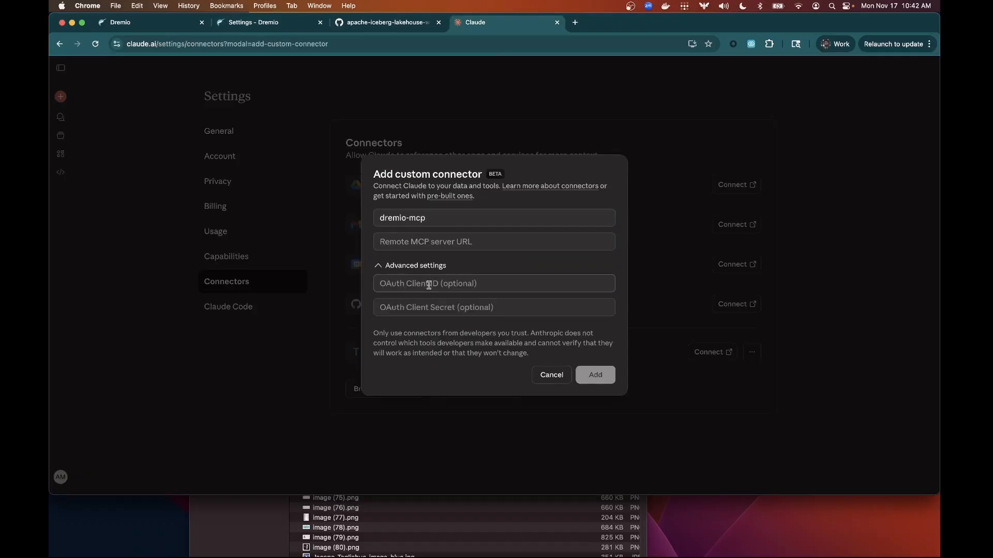
click(428, 285)
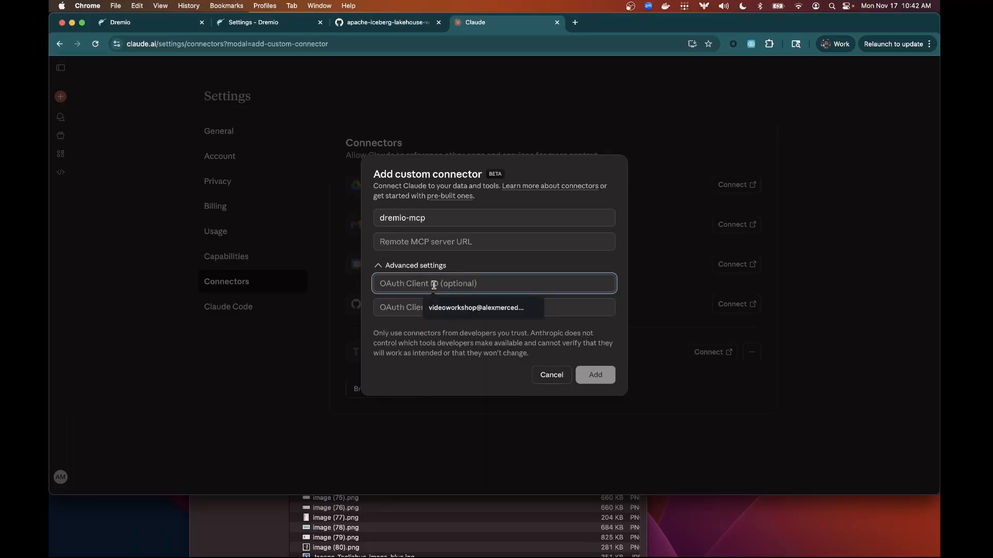
click(407, 307)
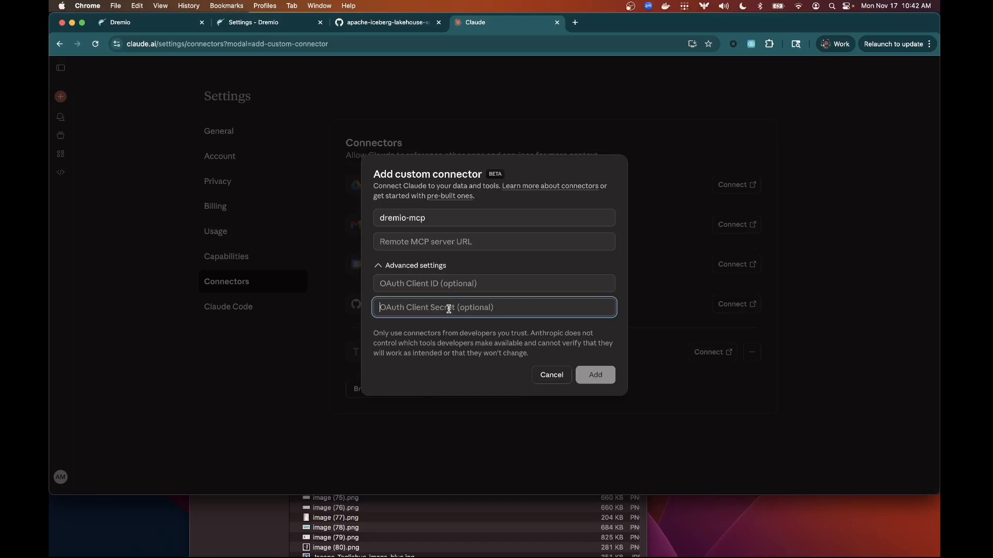
click(540, 374)
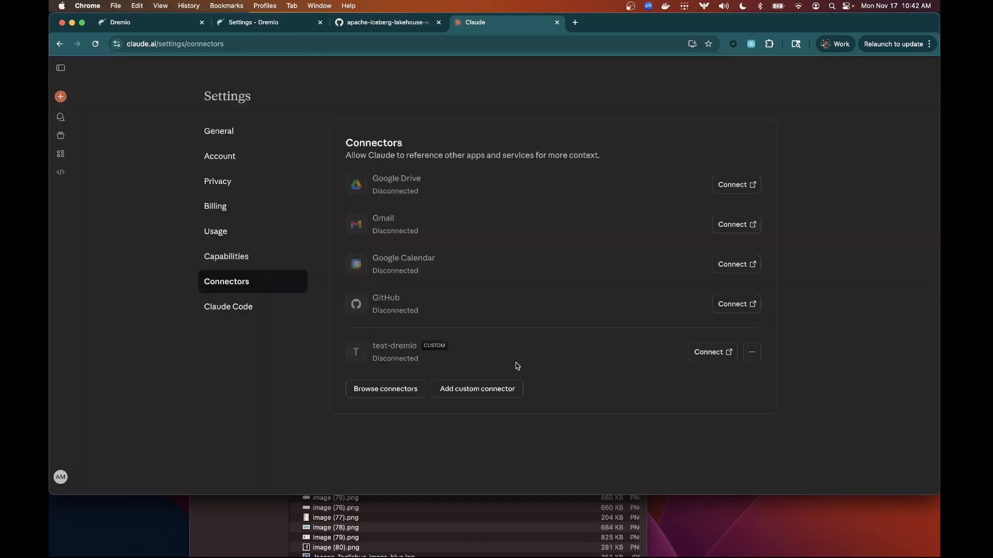
Connect test-dremio, close the Dremio sign-in tab it opens, and switch to the first Dremio tab.
click(711, 356)
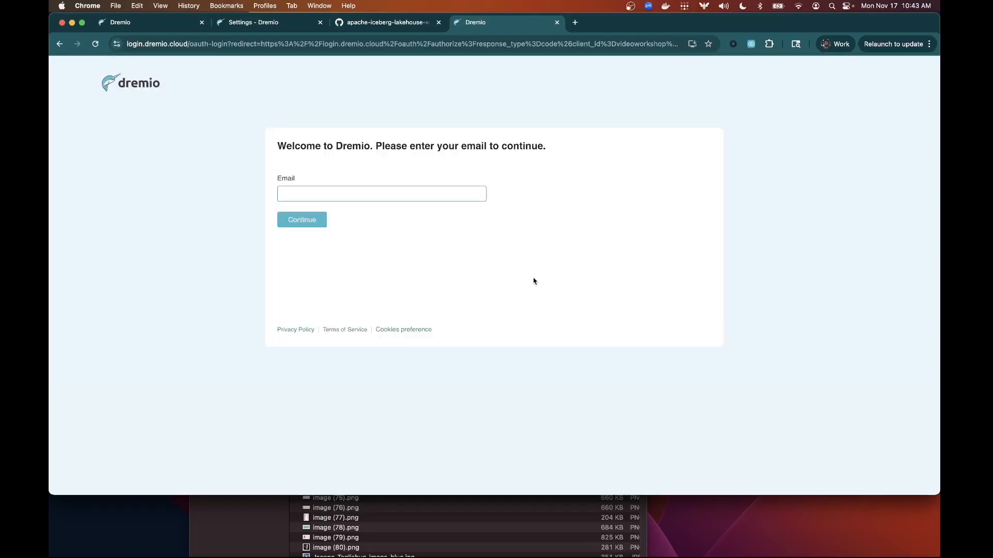
click(557, 23)
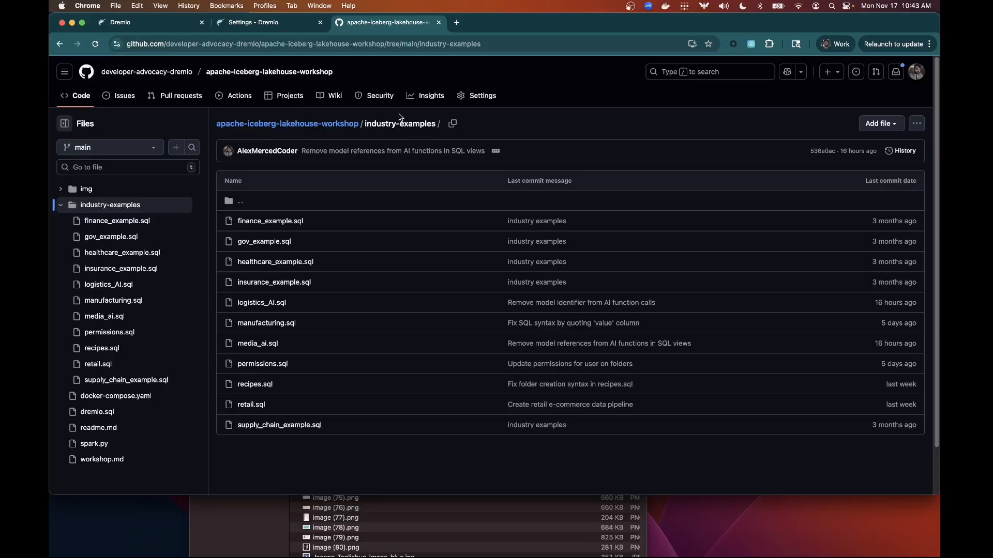
click(173, 26)
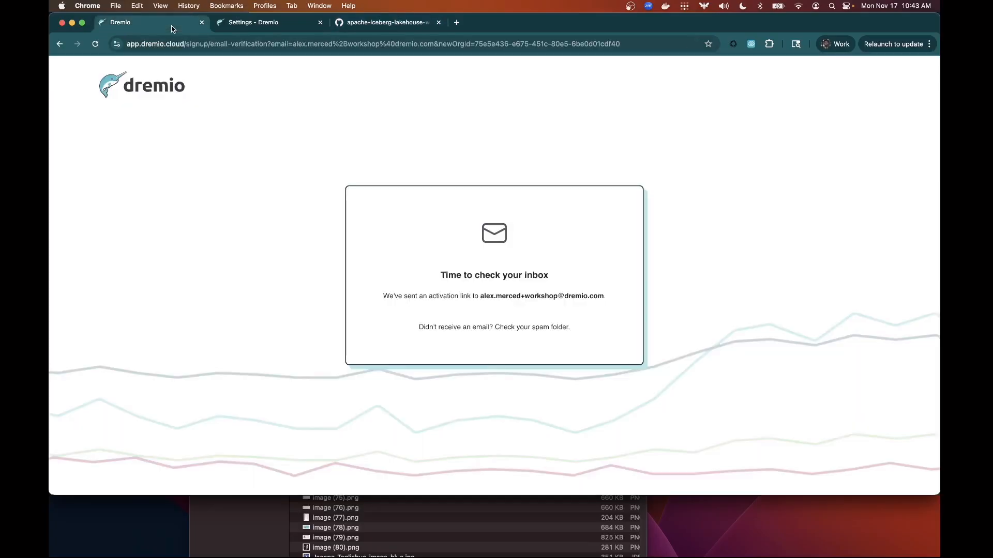
Close the inbox-check tab, list the dremio and dremio_samples namespaces, and start a new tab.
click(201, 23)
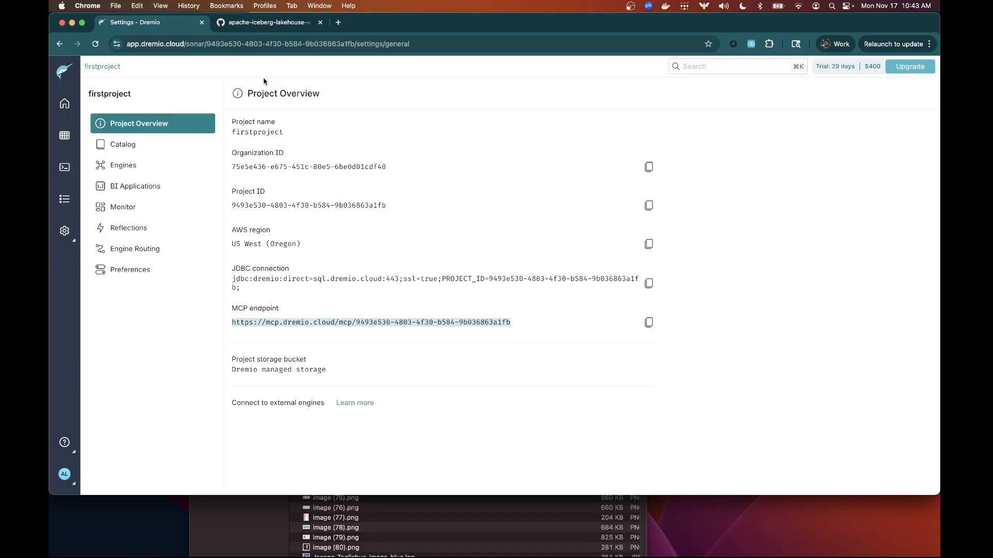
click(79, 117)
click(65, 135)
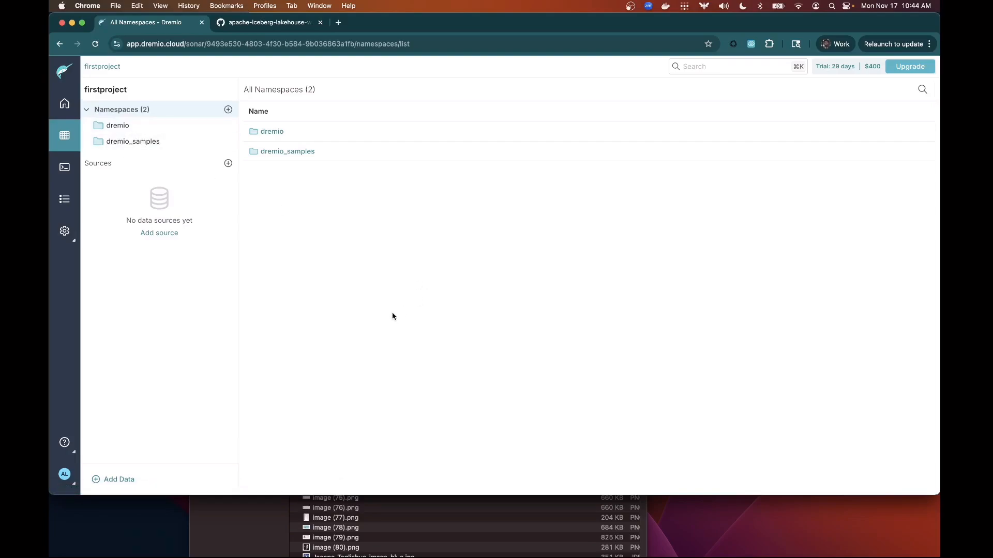
click(340, 26)
Open the hands-on Dremio Cloud Next Gen workshop article from dremio.com/blog.
text(dremio.c)
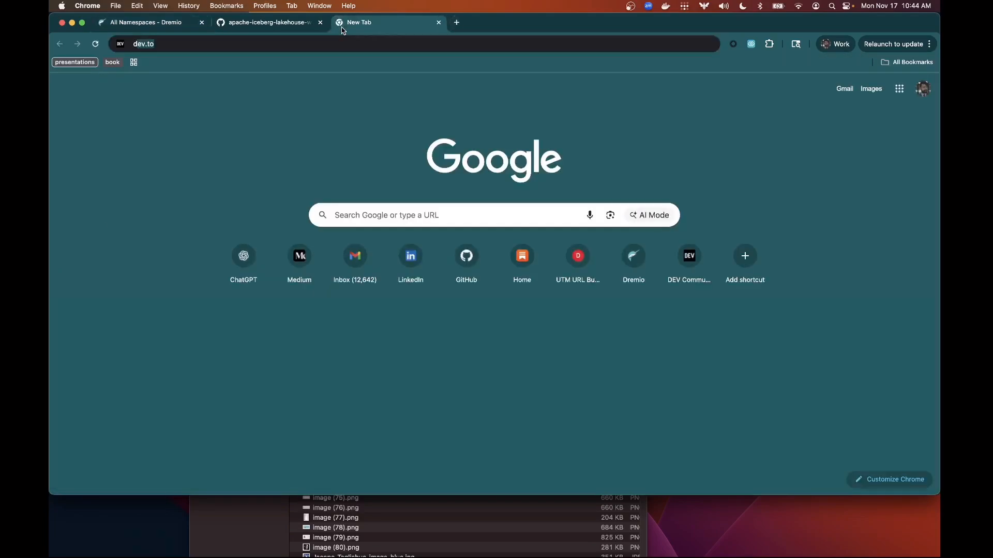
text(om/blog)
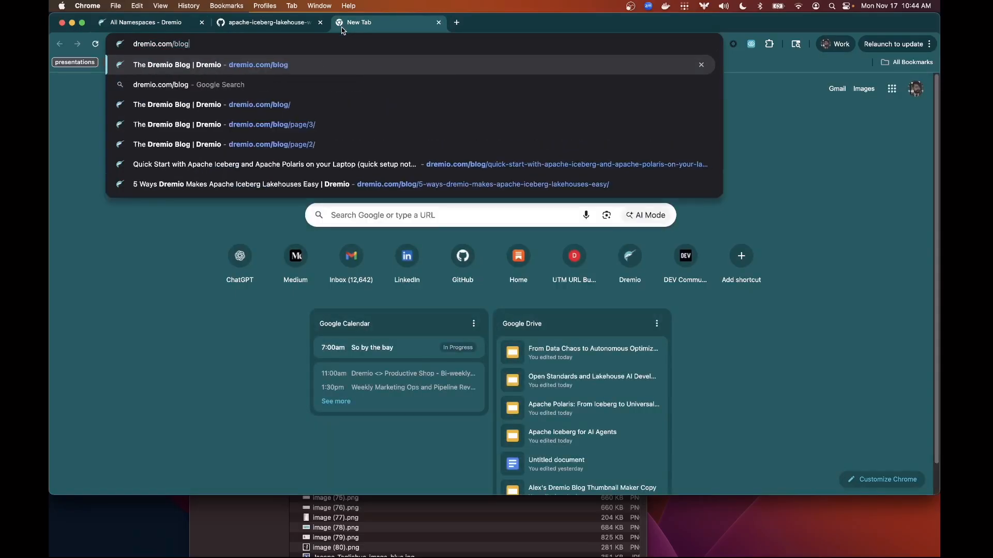
key(Return)
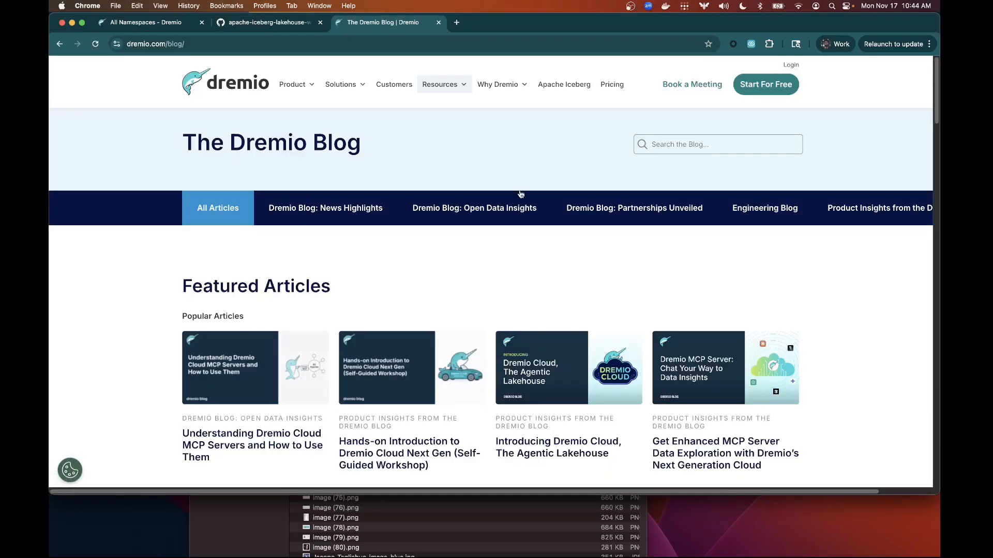
scroll(481, 277, down, 5)
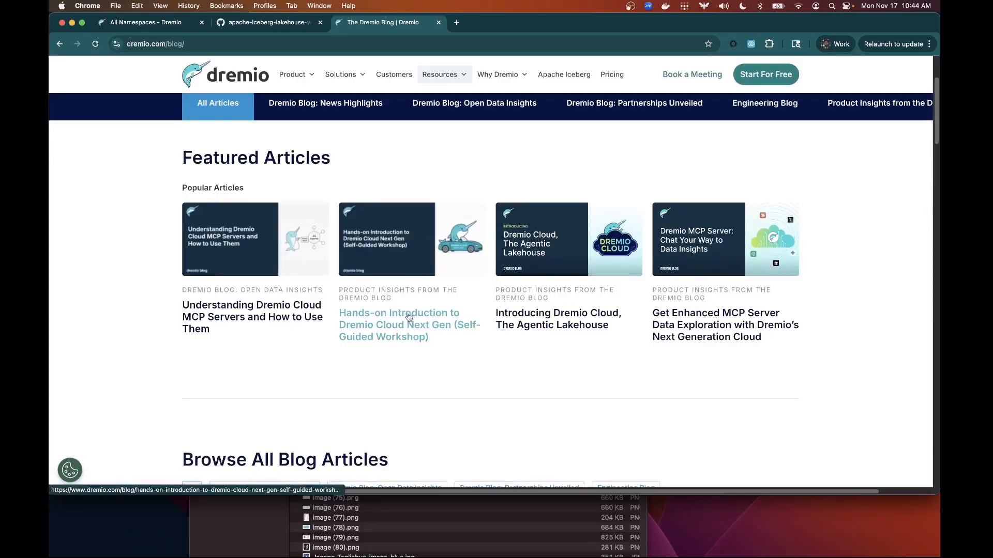
click(397, 331)
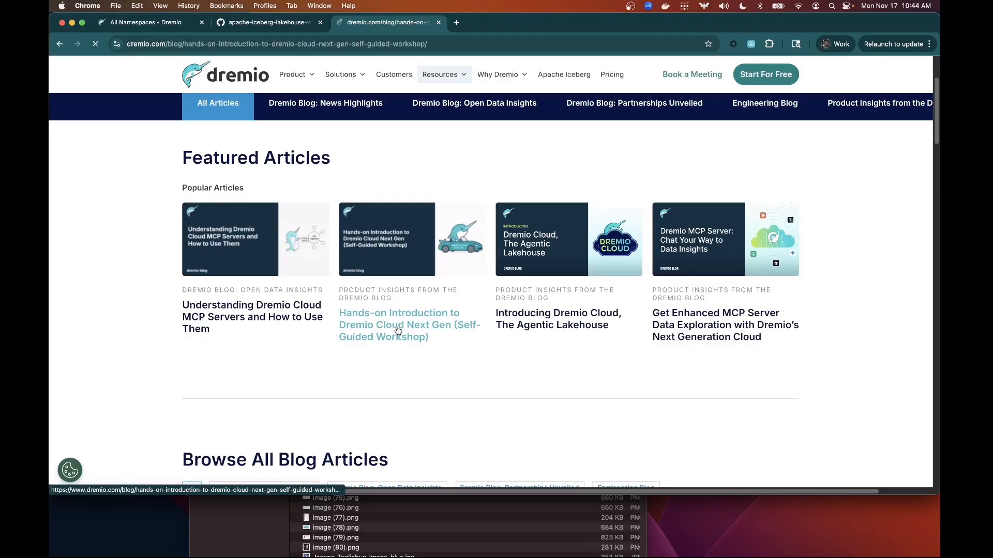
Scroll down to the article's Spark section, dismissing the How Can We Help? popup.
scroll(555, 289, down, 10)
scroll(555, 289, down, 20)
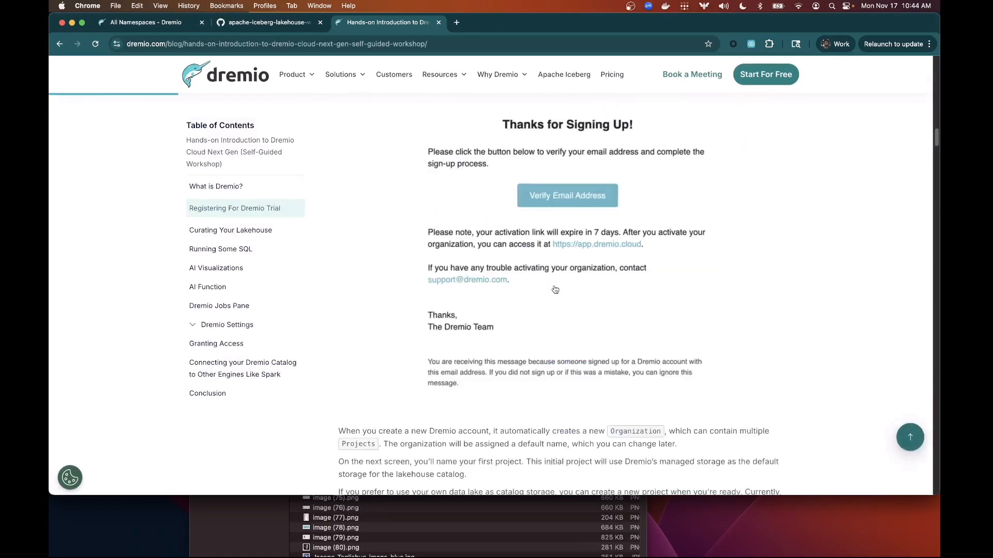
scroll(529, 290, down, 20)
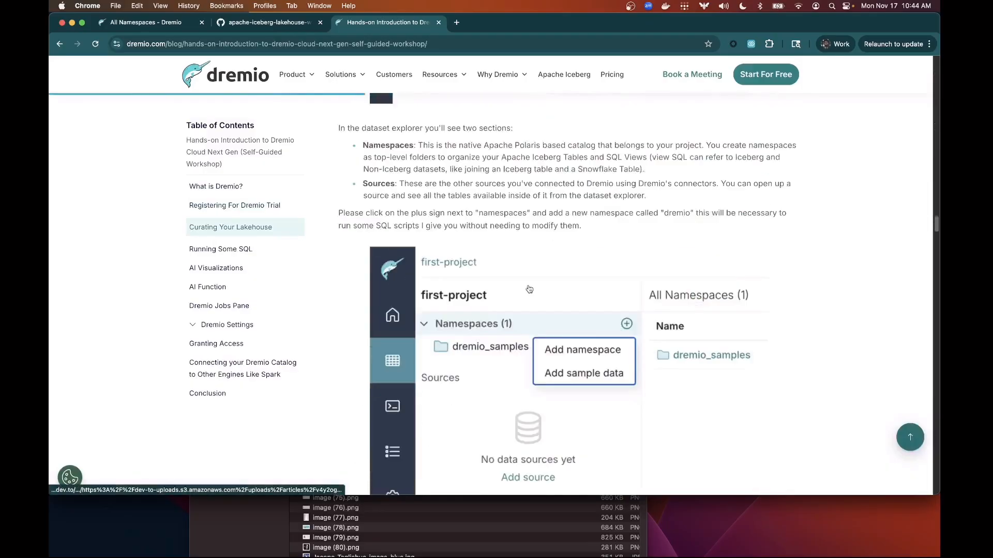
scroll(527, 291, down, 20)
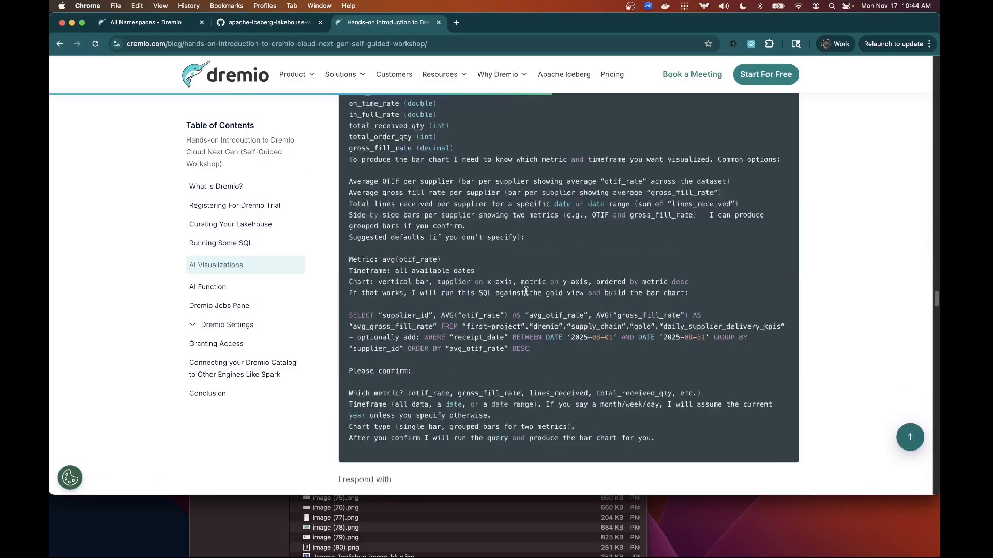
scroll(527, 293, down, 20)
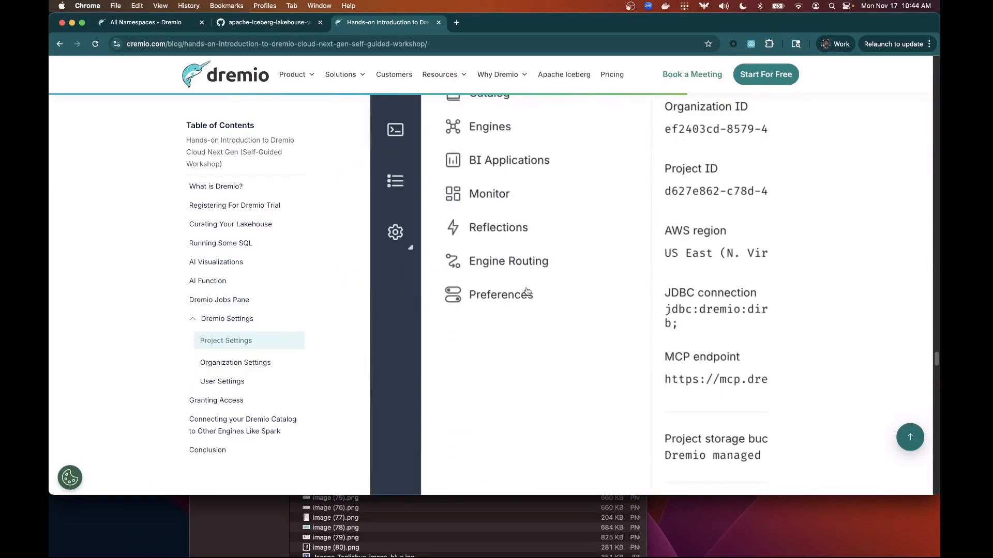
scroll(527, 289, down, 10)
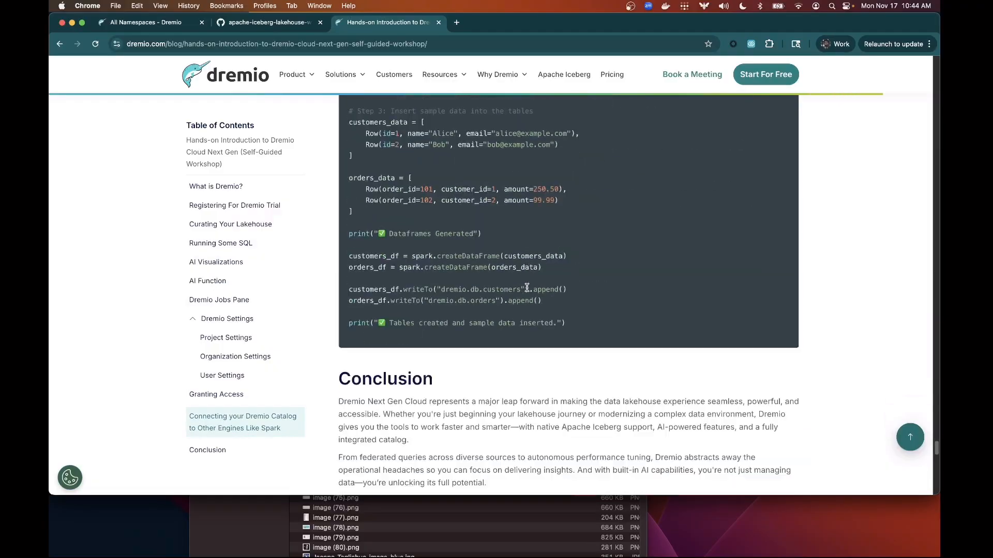
scroll(532, 289, up, 20)
scroll(542, 289, down, 5)
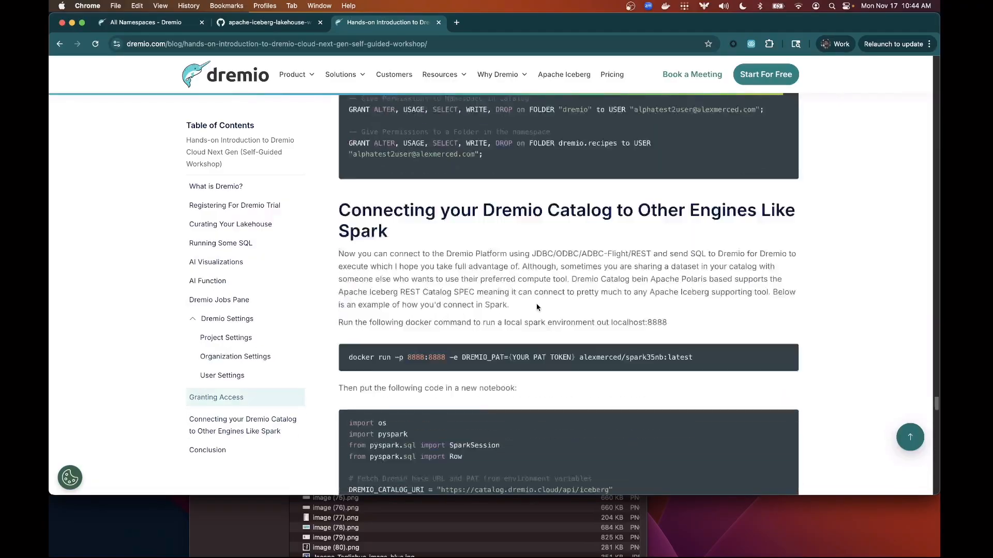
scroll(434, 231, up, 2)
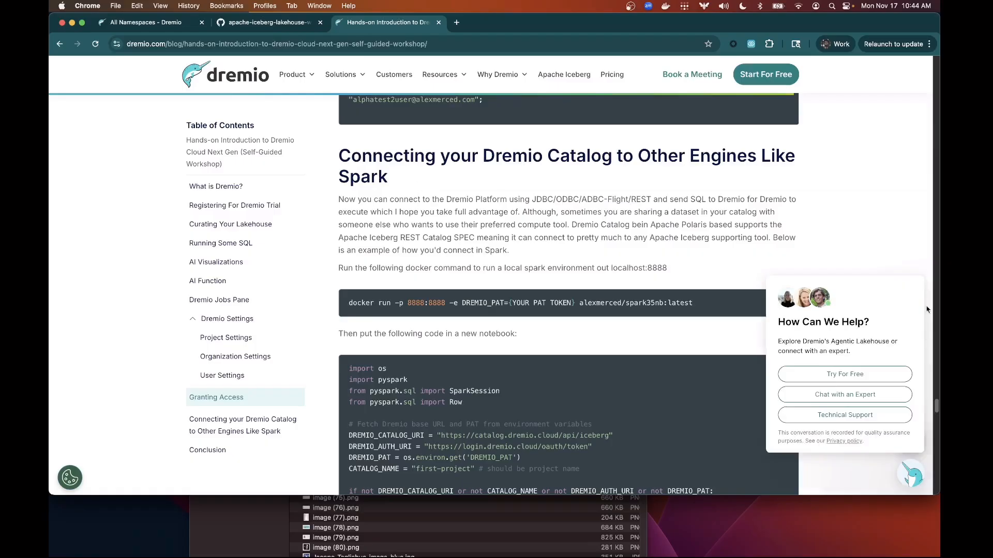
click(918, 268)
scroll(602, 277, down, 1)
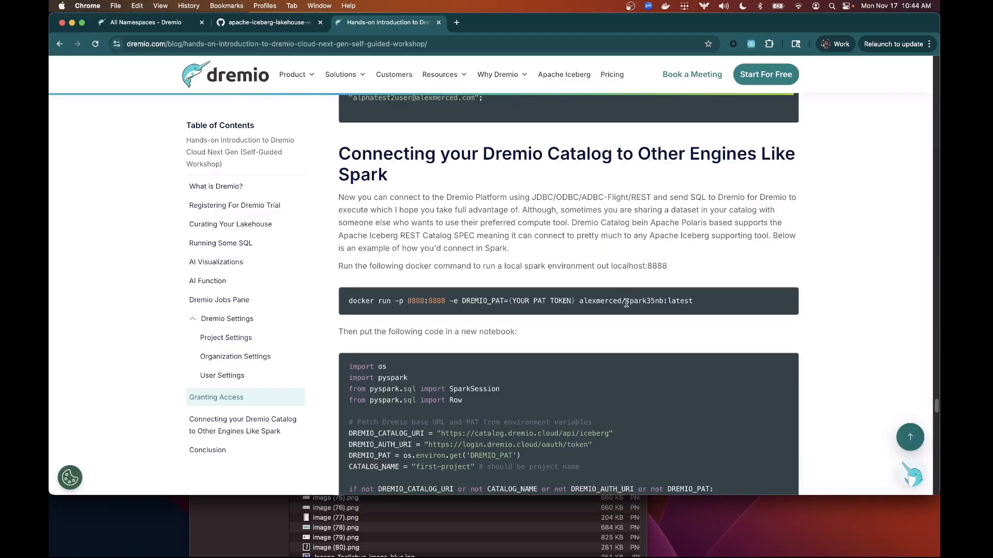
scroll(626, 302, down, 1)
Copy the spark35nb docker run command and paste it at the Terminal prompt.
drag(696, 300, 341, 300)
key(super+c)
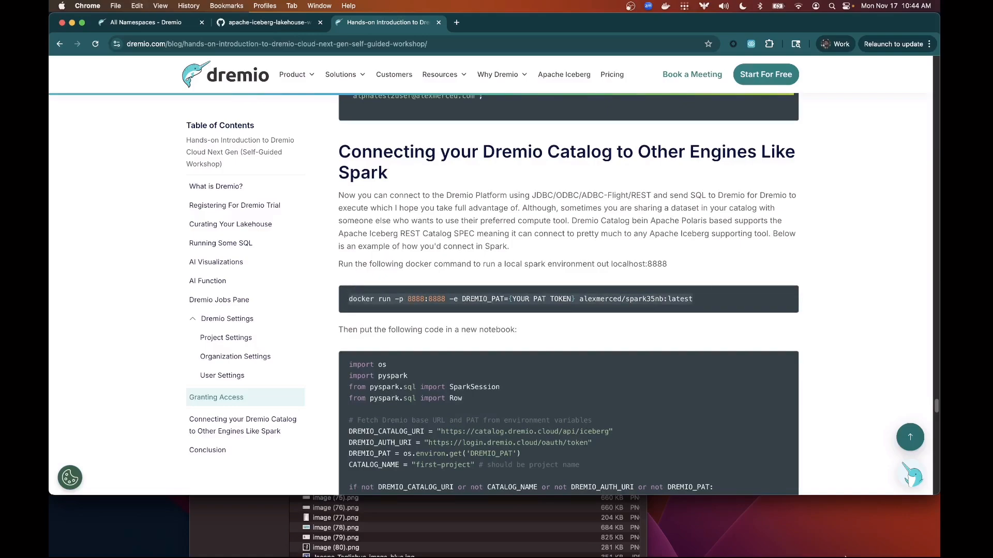
click(642, 526)
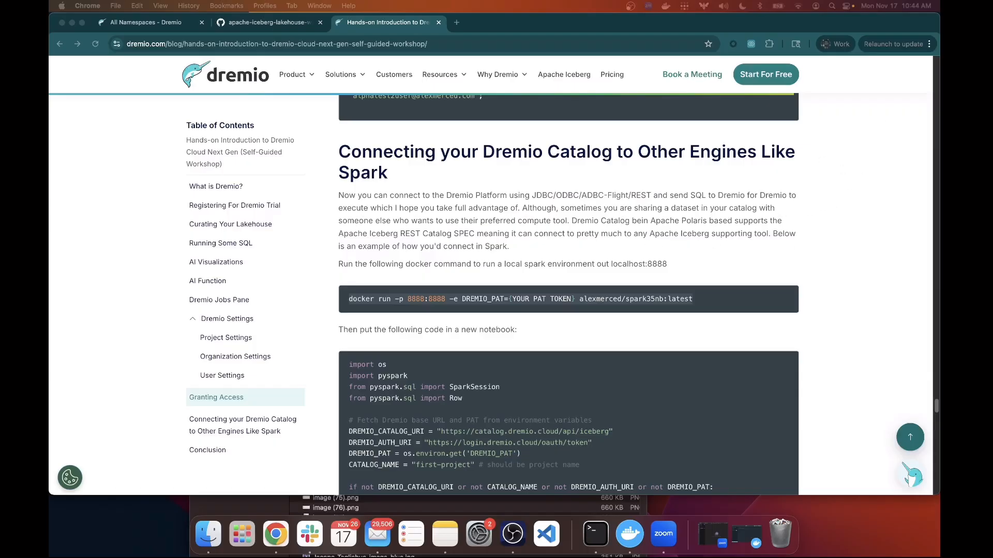
drag(939, 171, 366, 177)
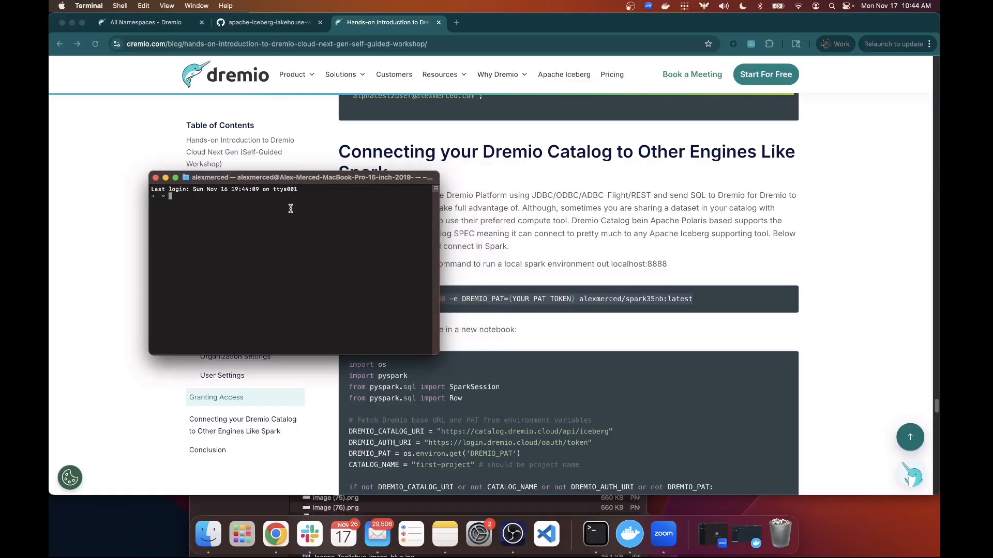
key(super+v)
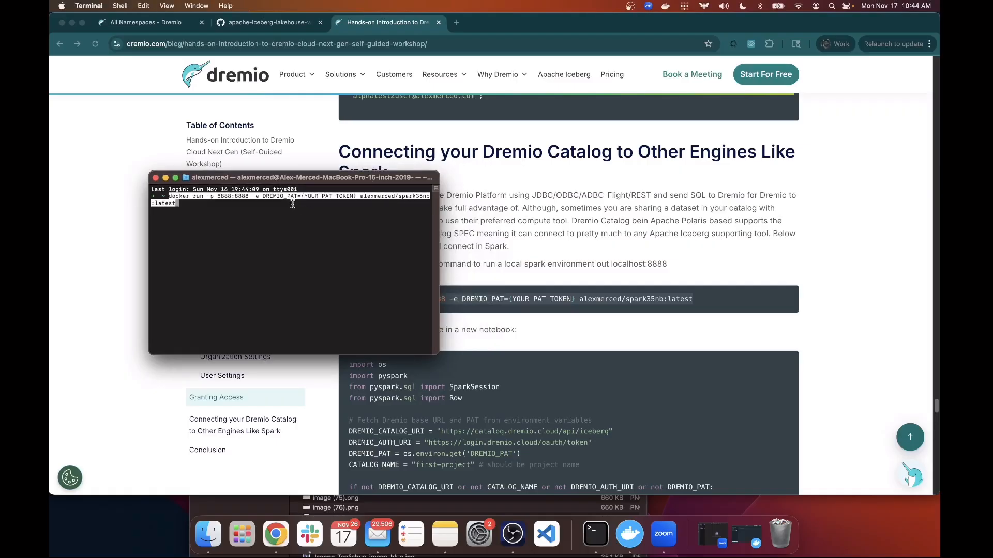
Open the Generate Token dialog under Account Settings > Personal Access Tokens.
click(173, 24)
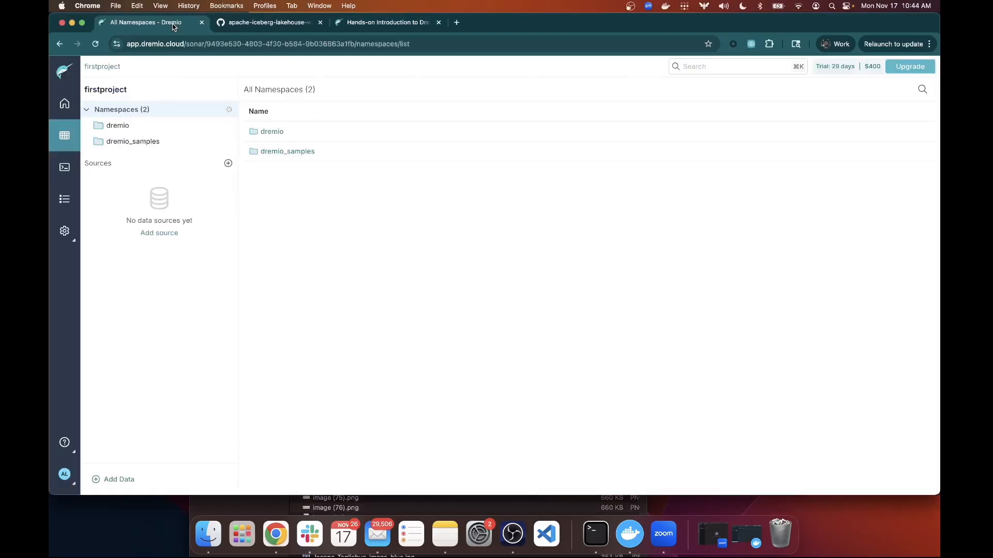
click(60, 482)
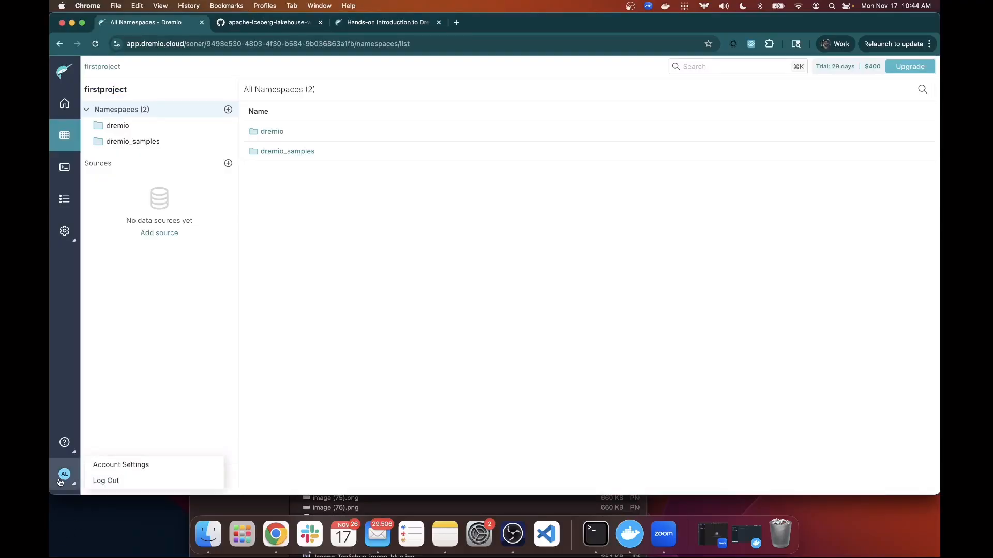
click(111, 467)
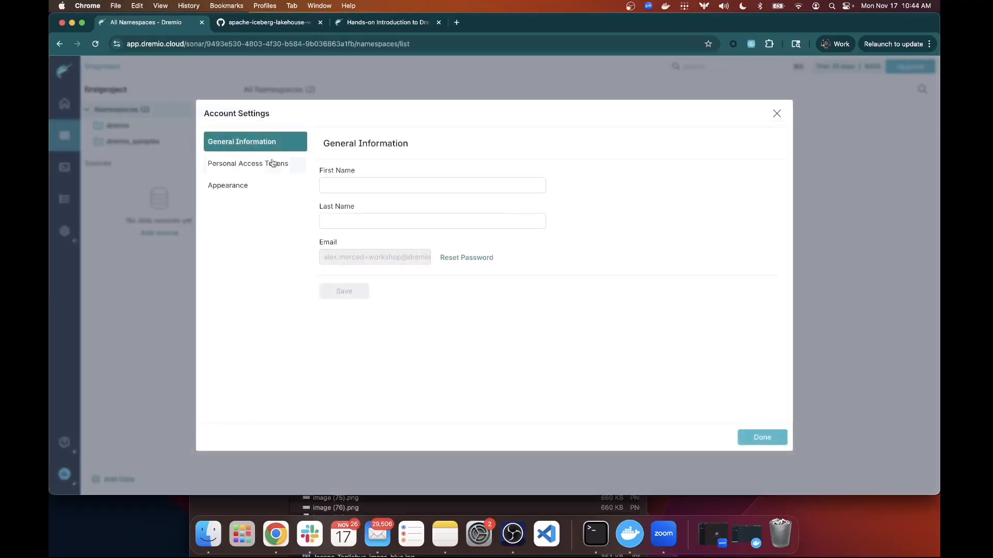
click(273, 164)
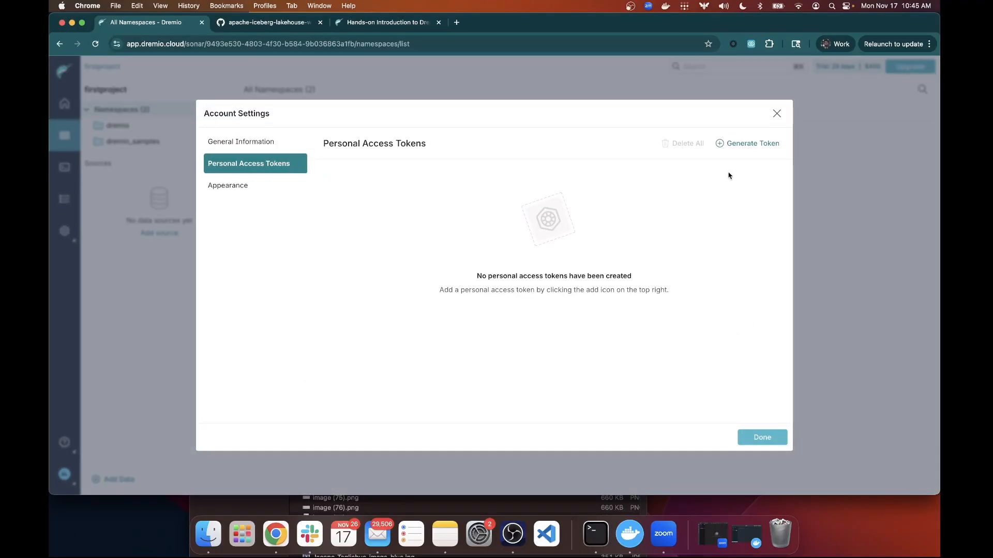
click(739, 144)
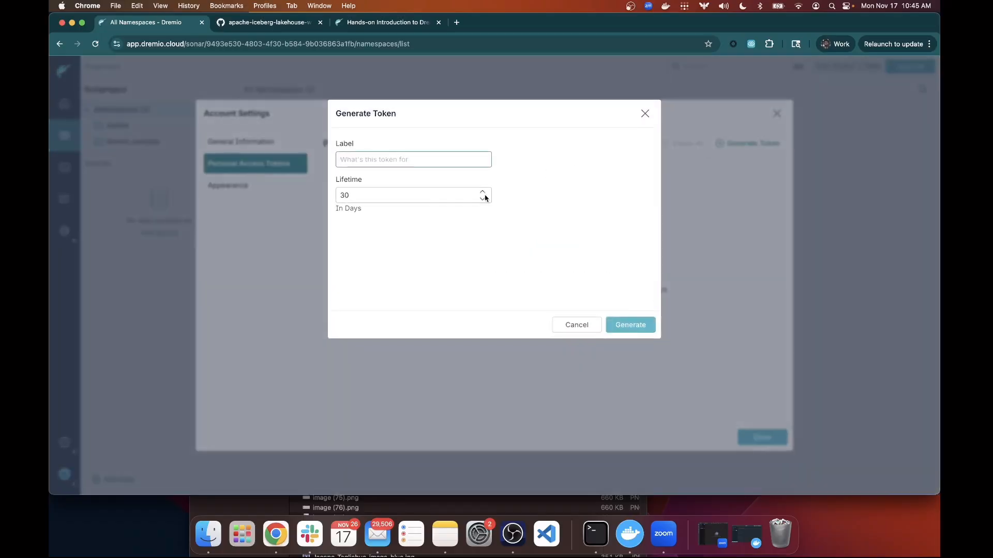
Generate a token with lifetime 1 day and label 'video', and copy it.
click(420, 199)
drag(401, 193, 339, 190)
text(1)
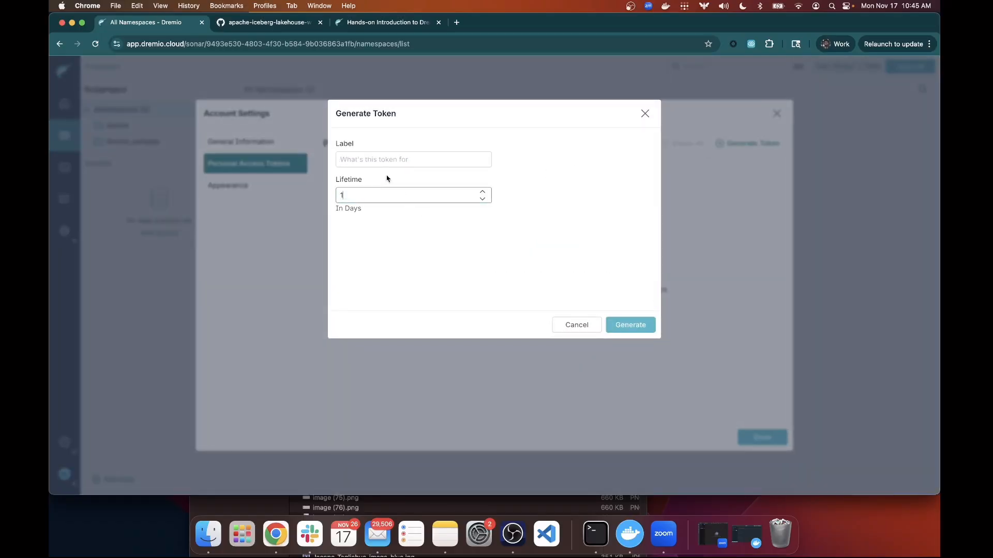
click(389, 158)
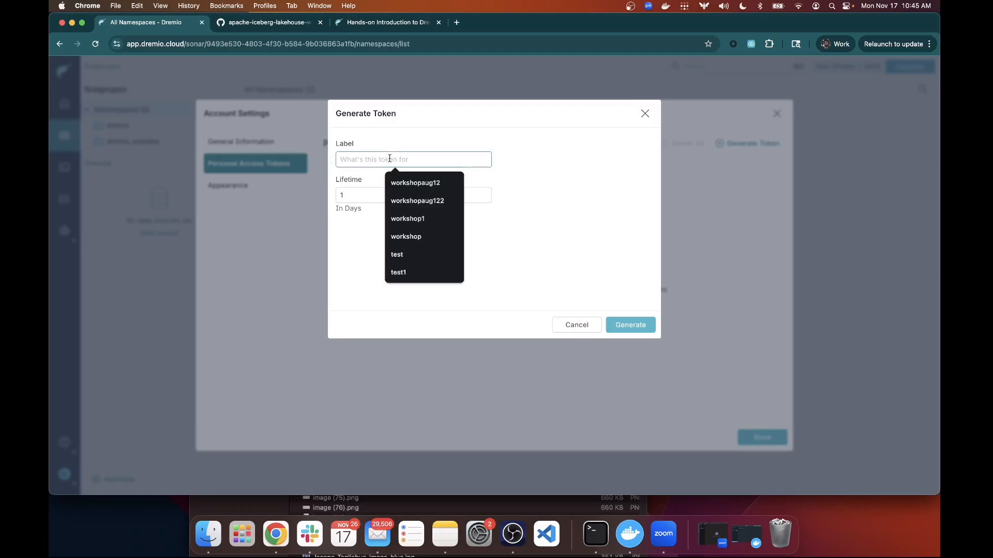
text(video)
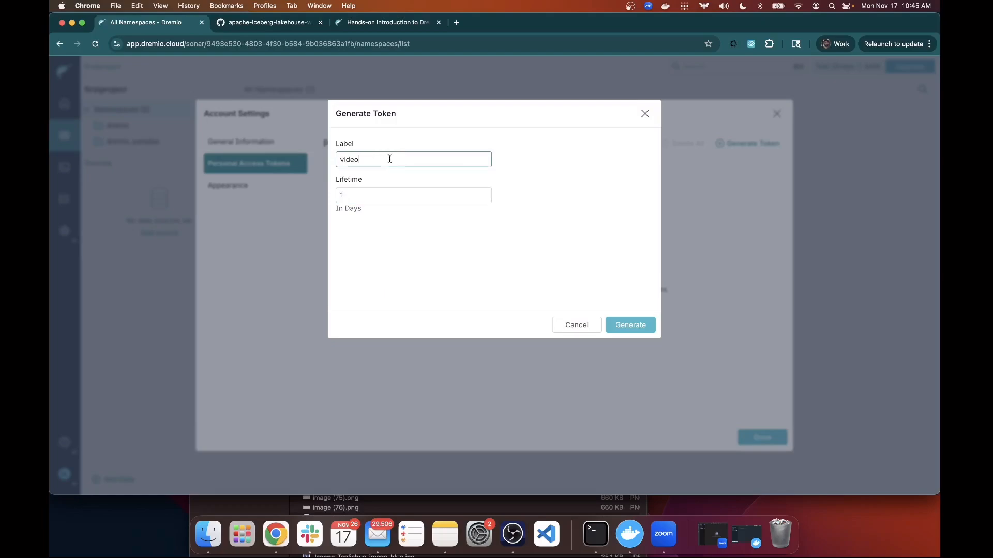
click(623, 325)
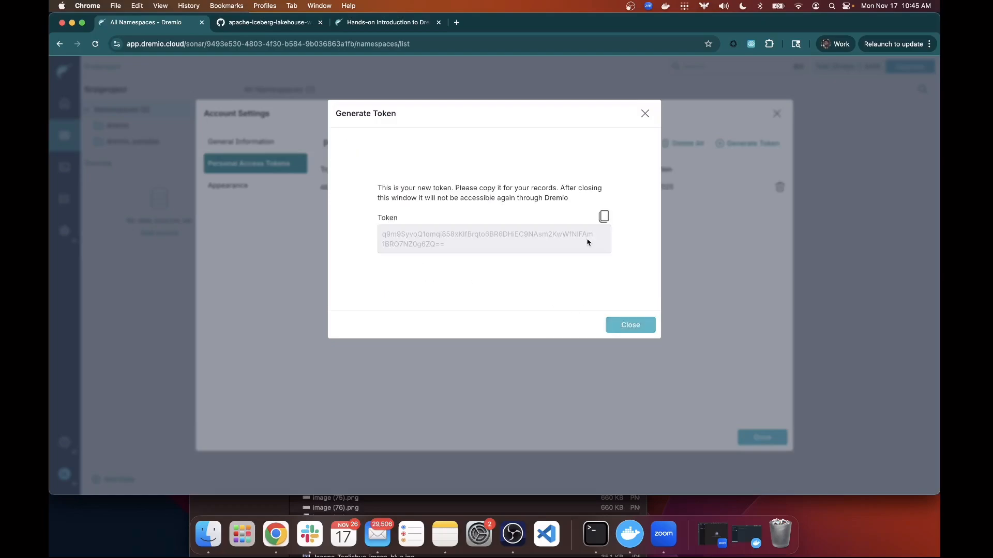
click(603, 217)
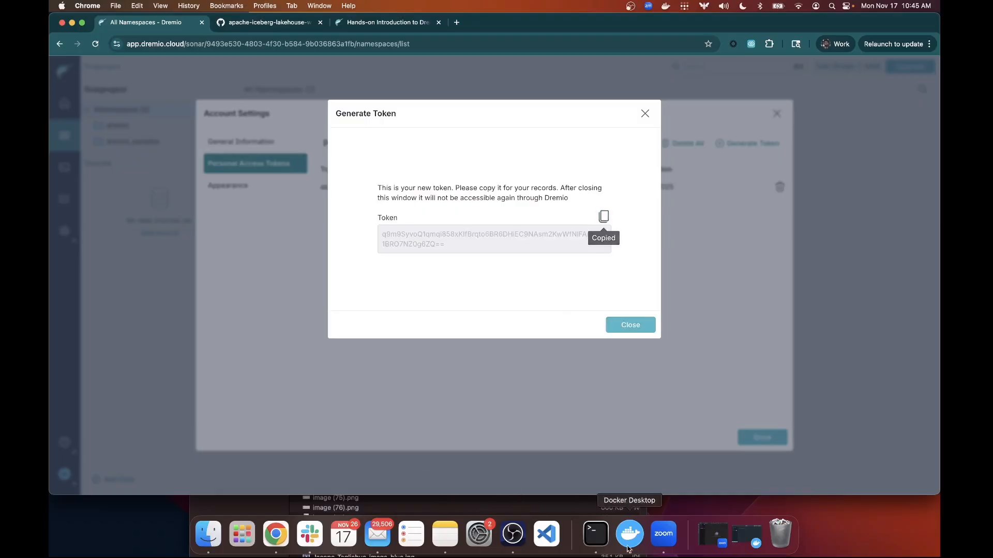
click(595, 534)
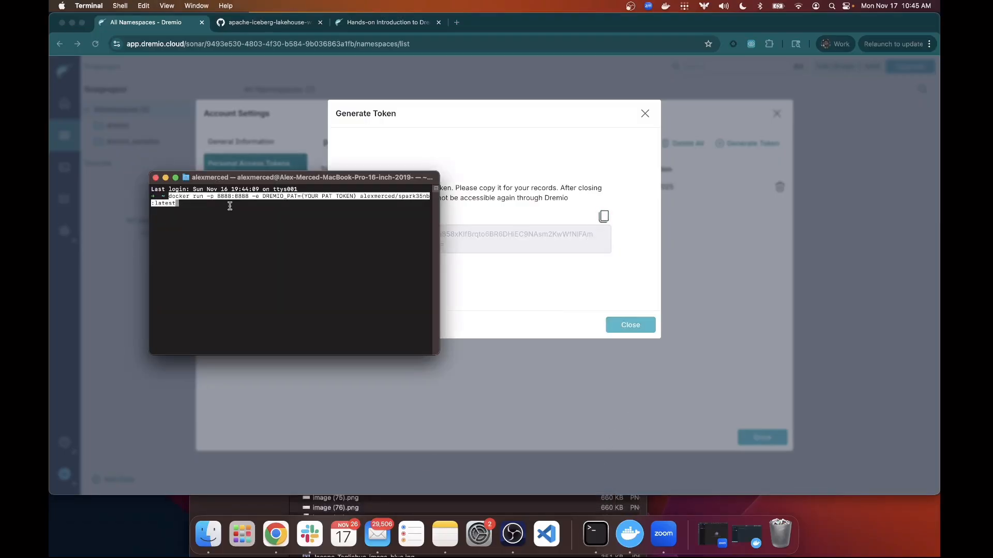
Replace the DREMIO_PAT placeholder with the copied token and run the spark35nb container.
key(Left)
key(Left)
key(Left)
key(Left)
key(Left)
key(Left)
key(Left)
key(Left)
key(Left)
key(Left)
key(Left)
key(Left)
key(Left)
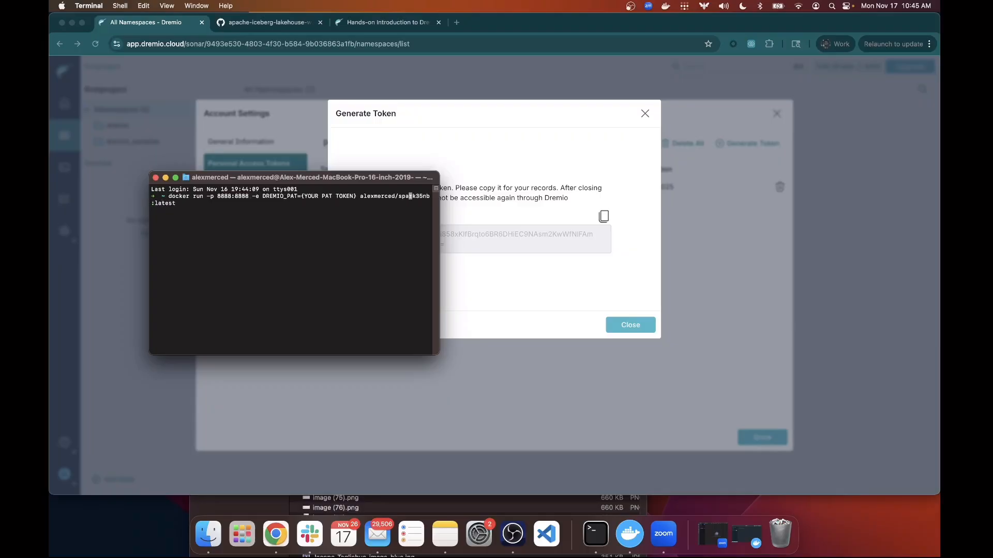
key(Left)
key(Left)
key(Left)
key(Left)
key(Left)
key(Left)
key(Left)
key(Left)
key(Left)
key(Left)
key(Left)
key(Left)
key(Left)
key(Left)
key(Left)
key(BackSpace)
key(BackSpace)
key(BackSpace)
key(BackSpace)
key(BackSpace)
key(BackSpace)
key(BackSpace)
key(BackSpace)
key(BackSpace)
key(BackSpace)
key(BackSpace)
key(BackSpace)
key(BackSpace)
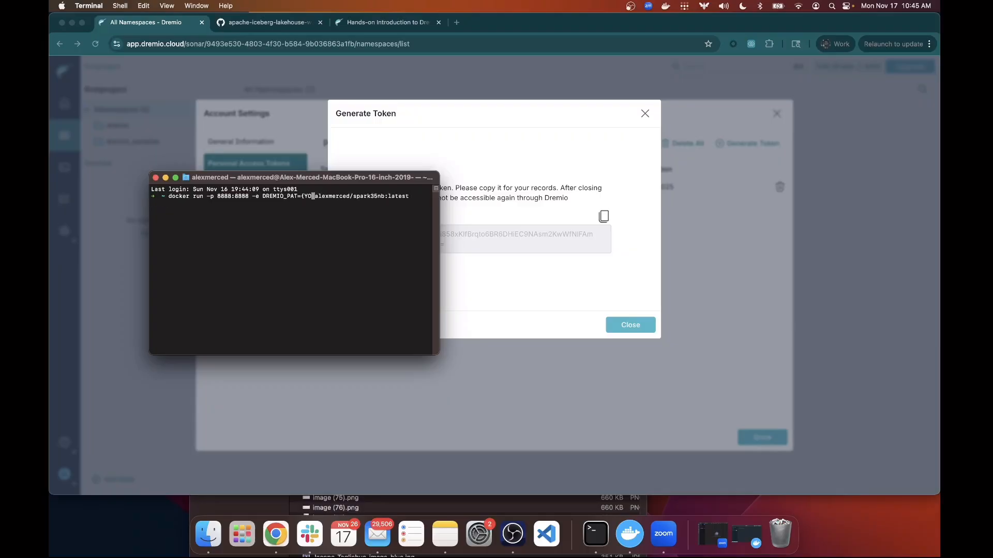
key(BackSpace)
key(BackSpace)
key(BackSpace)
key(super+v)
key(Right)
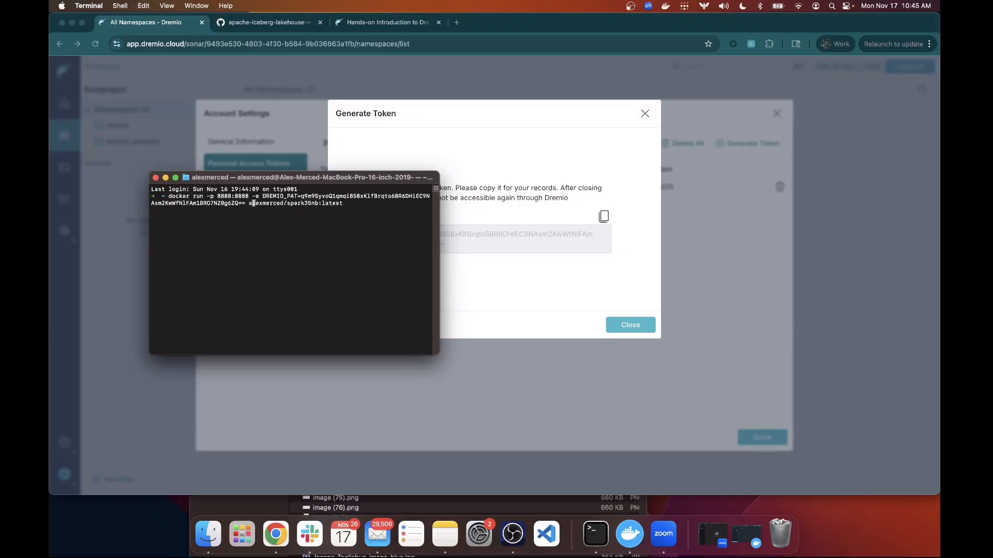
key(Right)
key(Right)
key(Right)
key(Return)
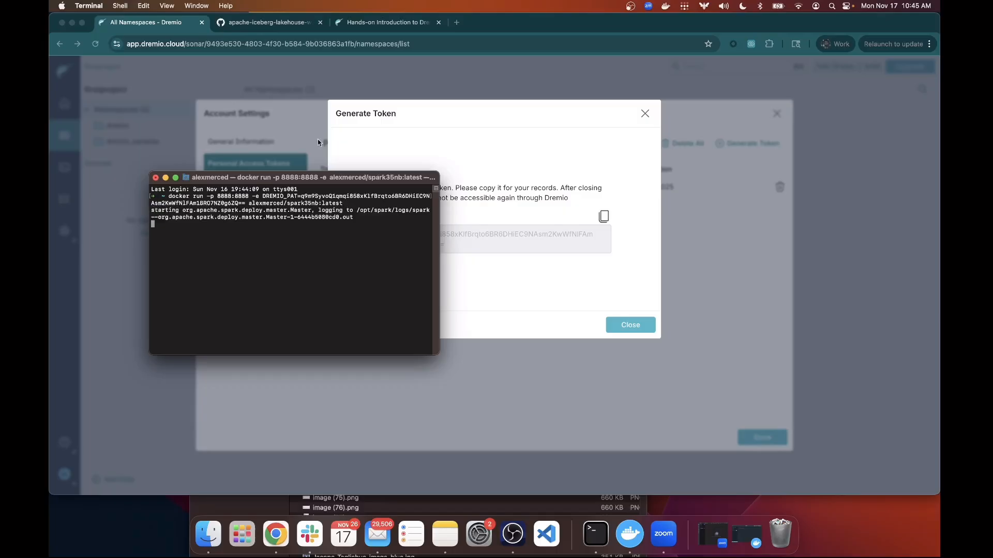
Dismiss the Generate Token dialog and Account Settings to return to All Namespaces.
click(641, 119)
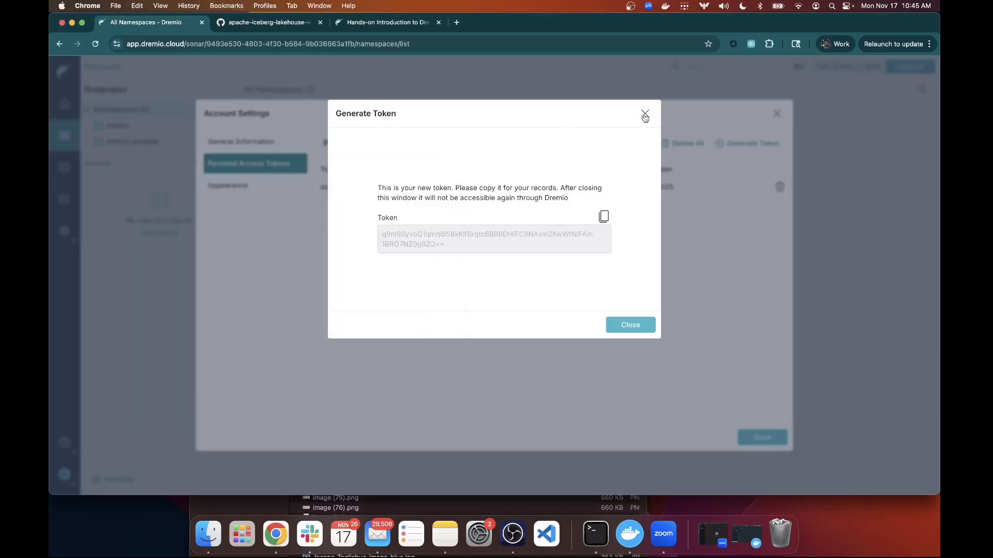
click(645, 115)
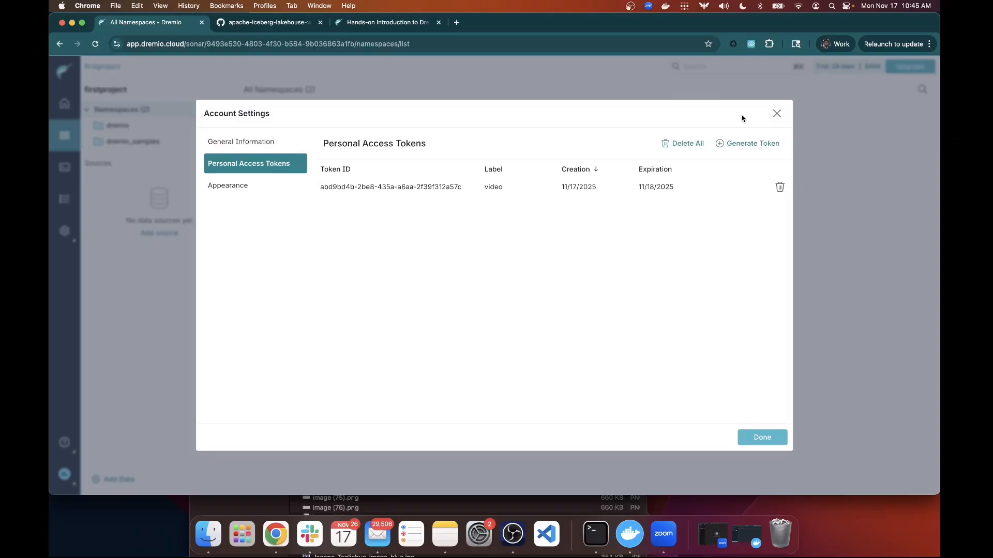
click(774, 114)
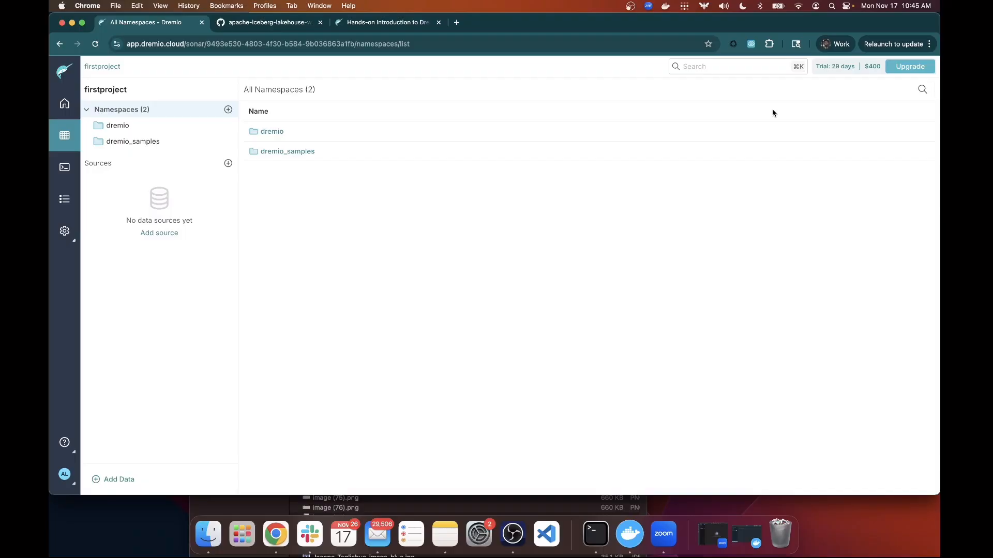
Select and copy the Spark catalog notebook code from the workshop blog article.
click(363, 24)
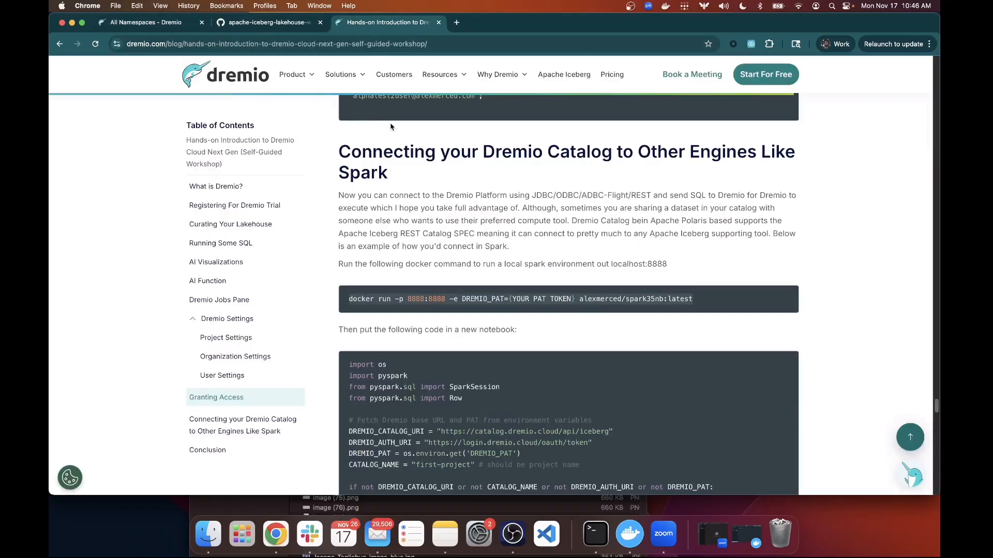
click(237, 27)
click(147, 27)
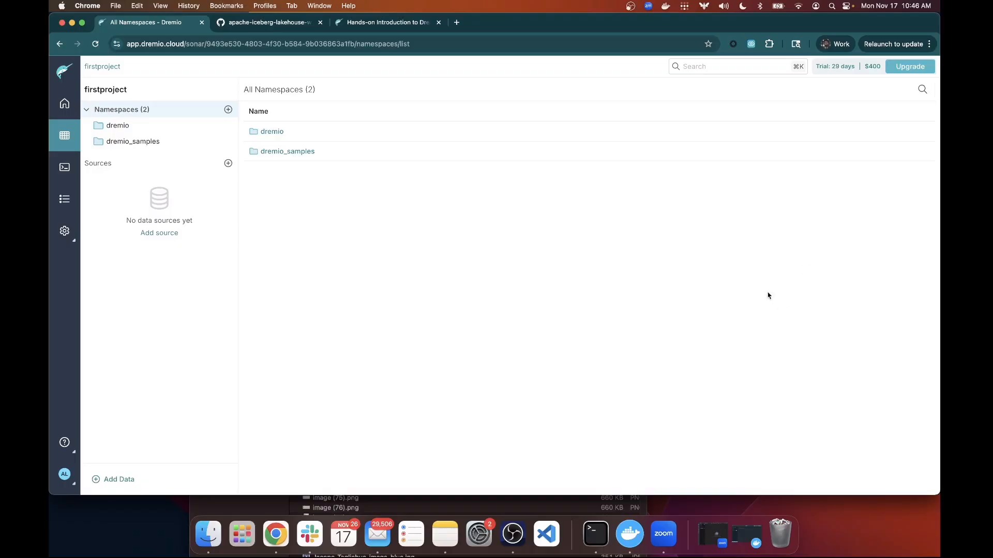
click(356, 29)
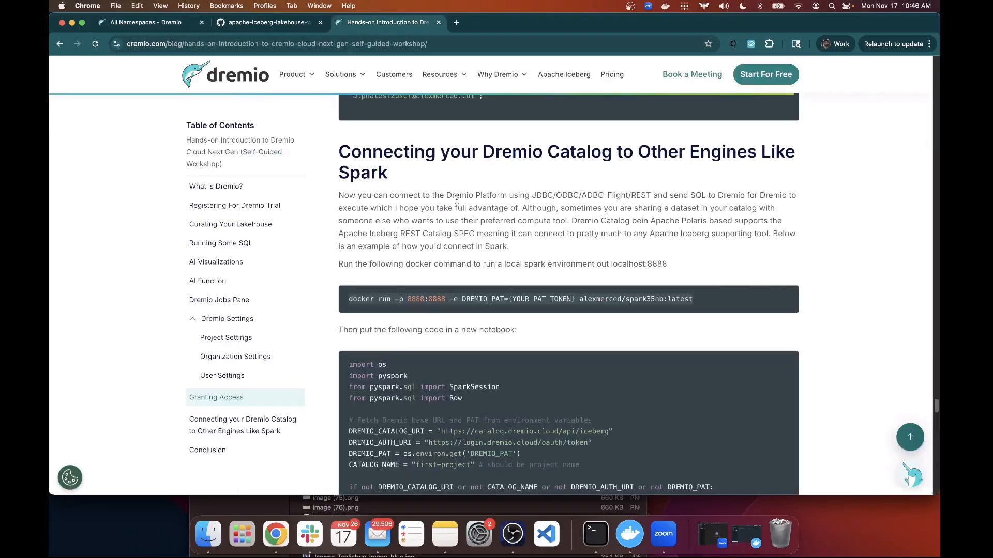
scroll(590, 303, down, 8)
scroll(590, 302, down, 15)
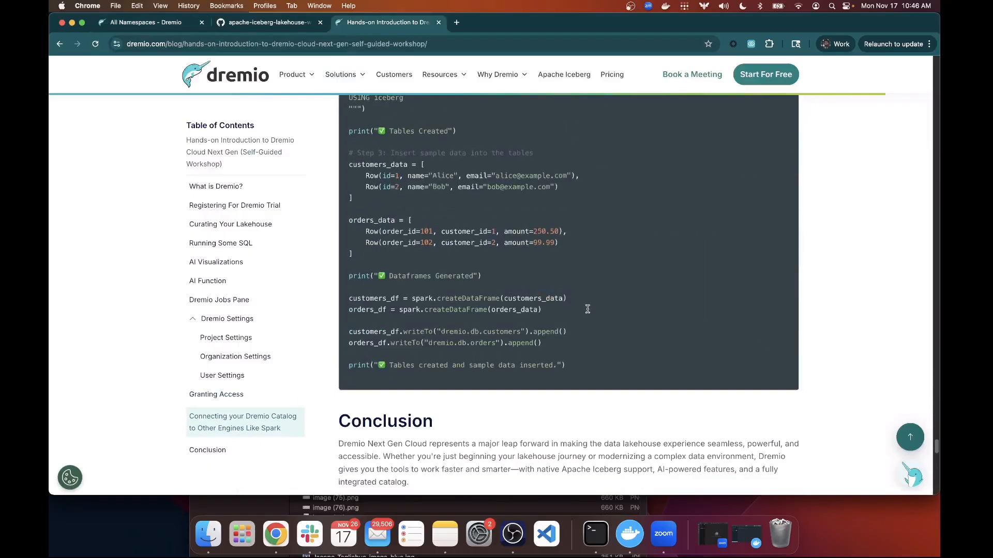
scroll(566, 279, up, 6)
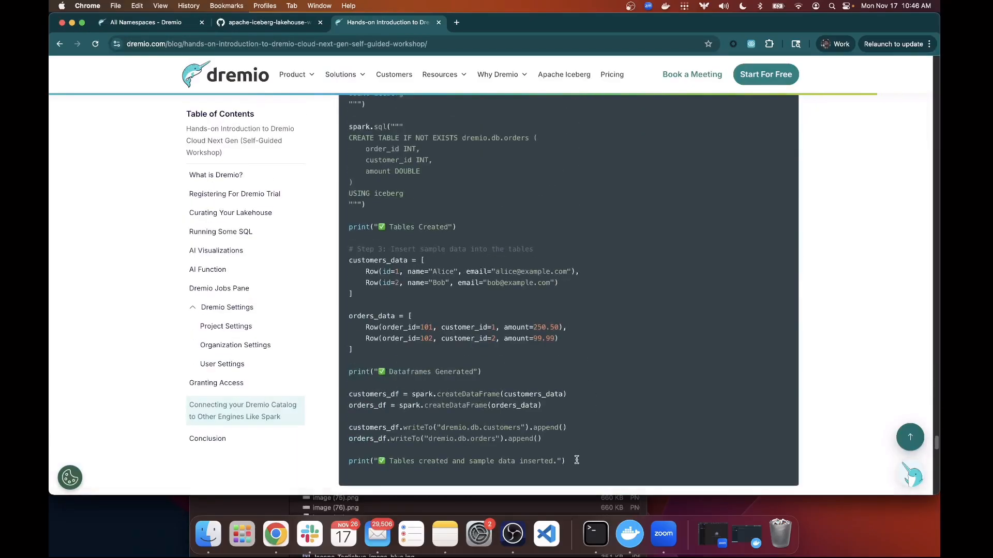
drag(576, 460, 348, 199)
scroll(517, 309, up, 6)
scroll(515, 309, up, 6)
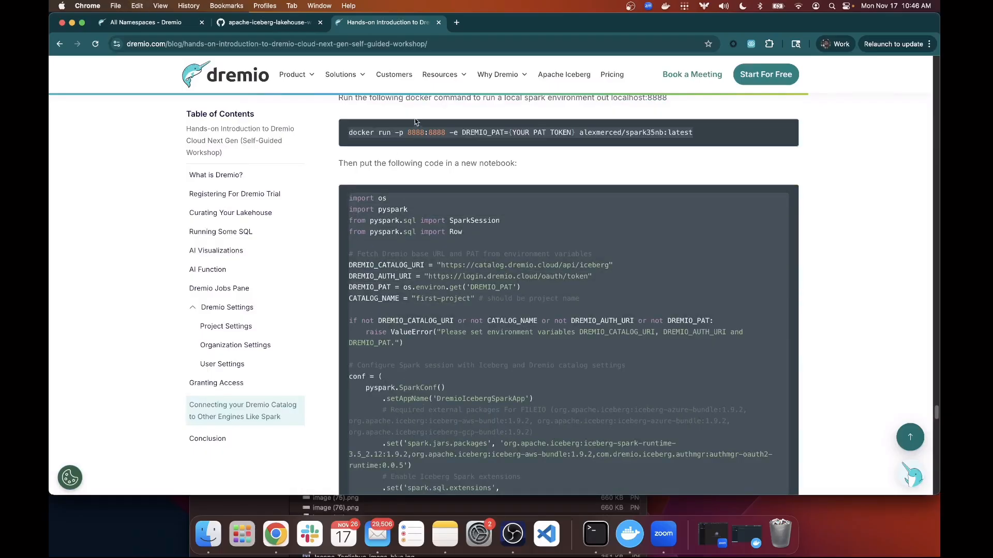
Load localhost:8888 in a new tab to reach the JupyterLab Launcher.
click(456, 23)
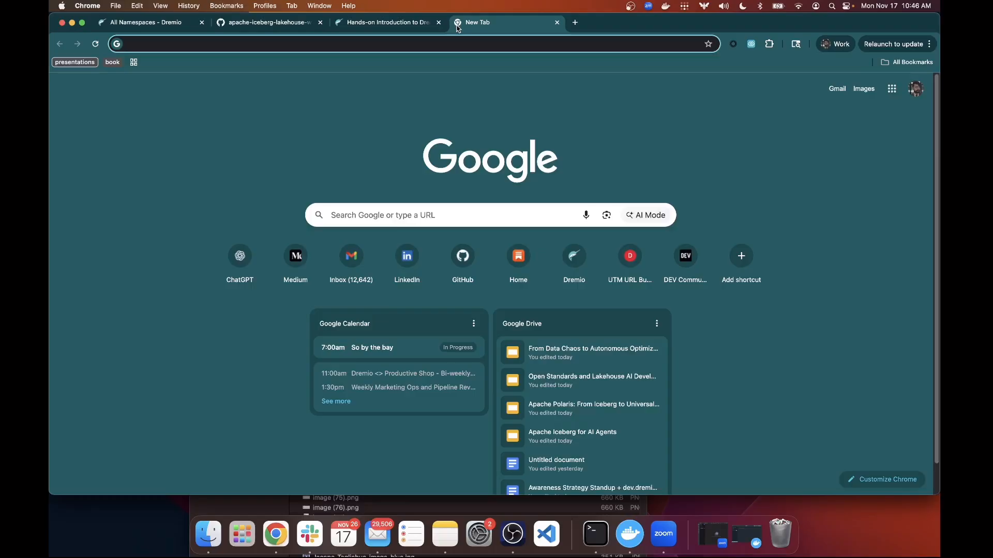
text(localhost:)
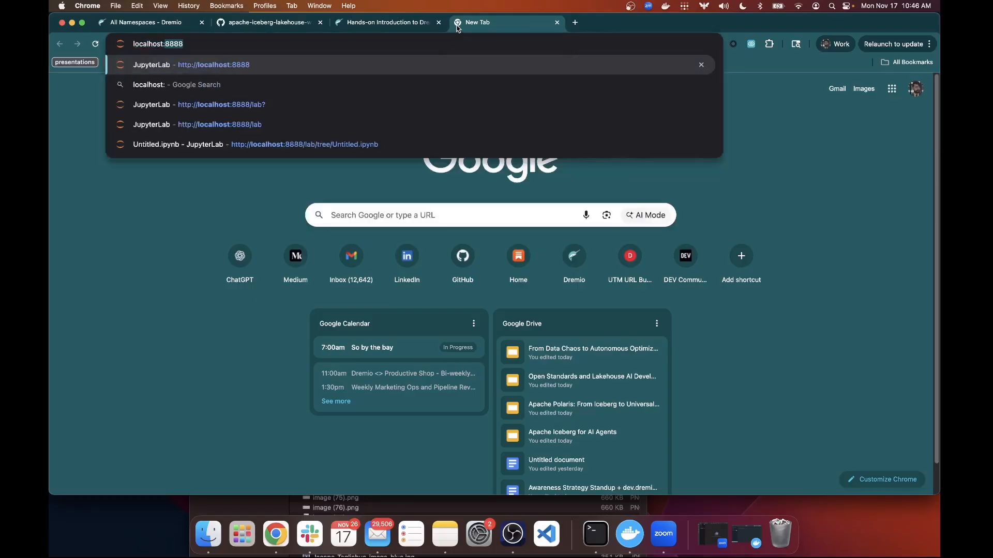
text(8888)
key(Return)
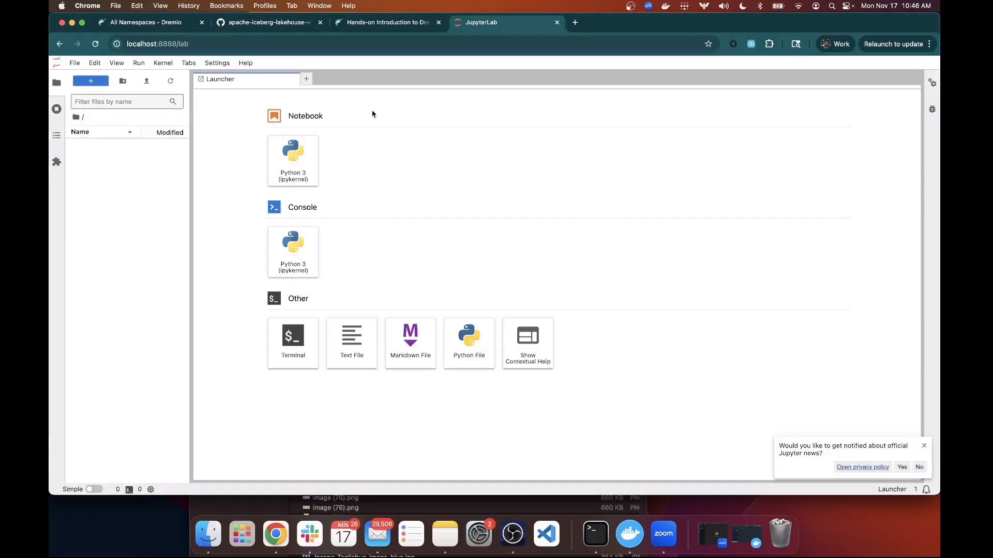
Create a new Python 3 notebook and paste the Spark code that configures the Dremio Iceberg catalog.
click(305, 161)
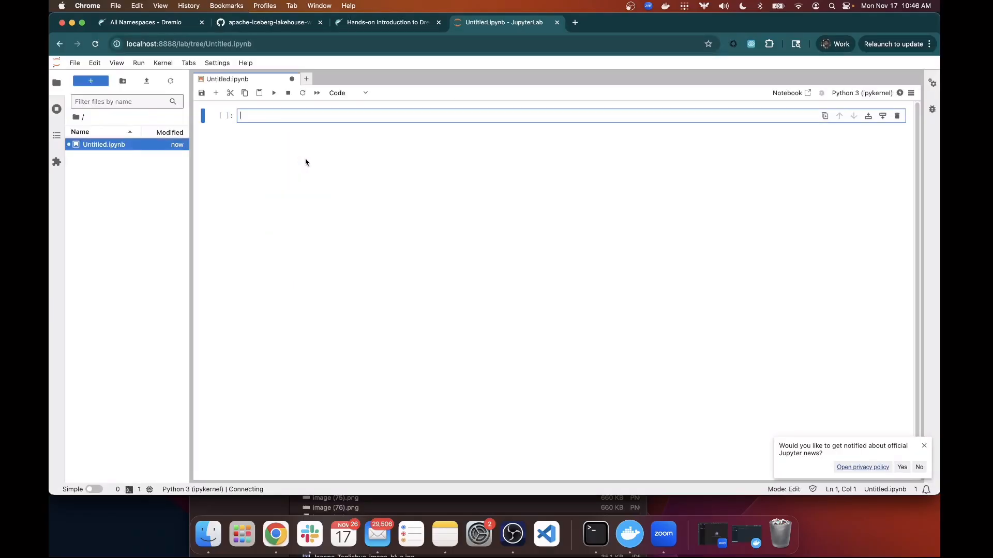
key(super+v)
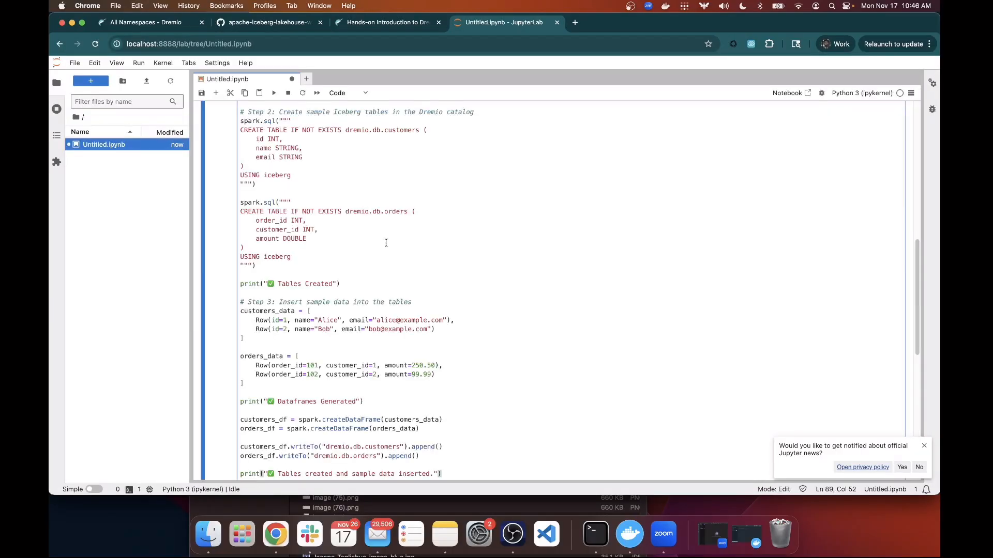
scroll(386, 242, up, 15)
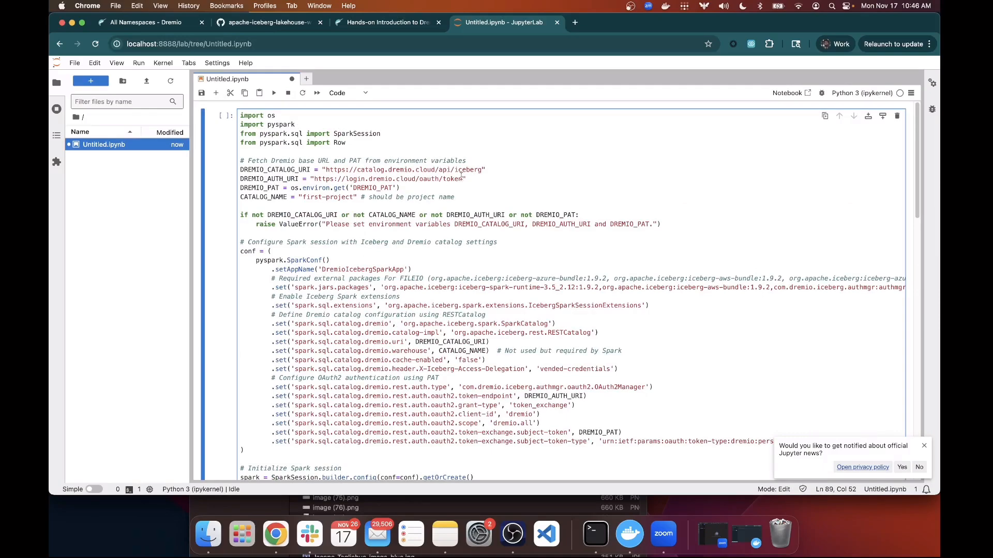
drag(486, 170, 322, 172)
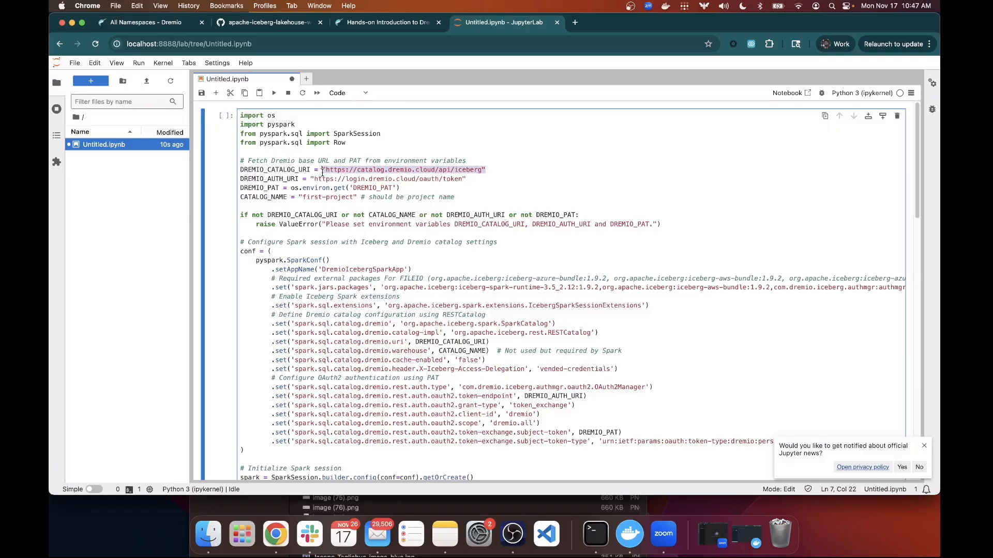
drag(467, 179, 310, 182)
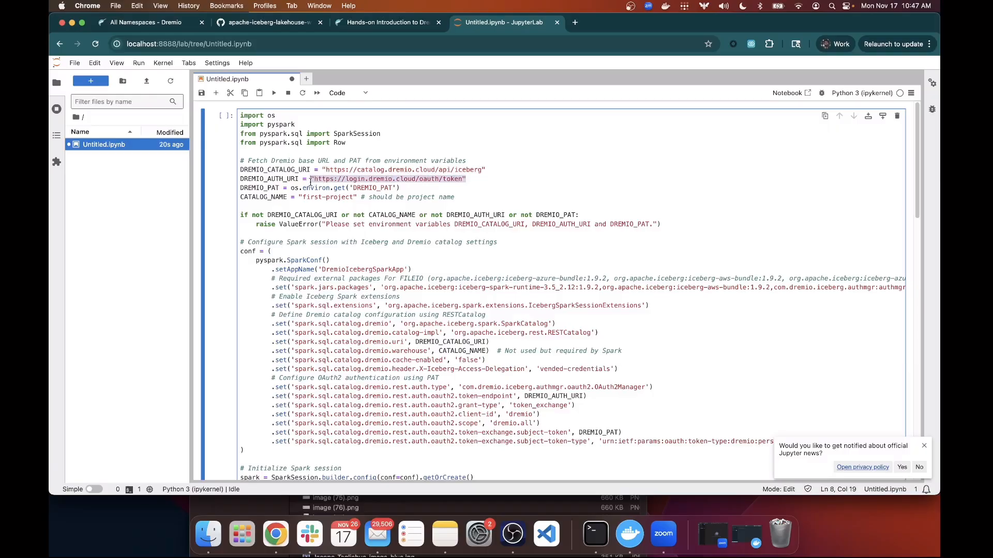
drag(400, 188, 291, 190)
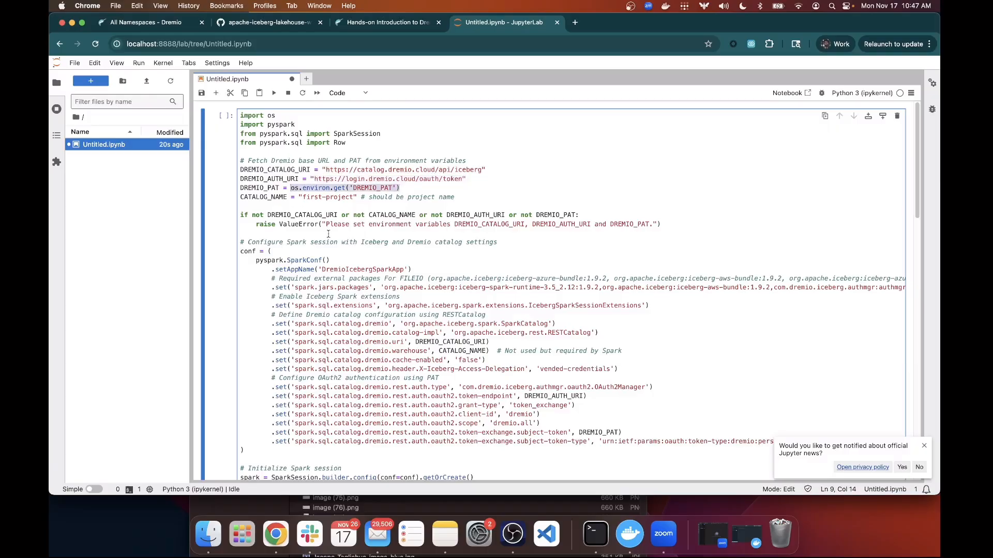
Change the CATALOG_NAME value from 'first-project' to 'firstproject'.
click(330, 198)
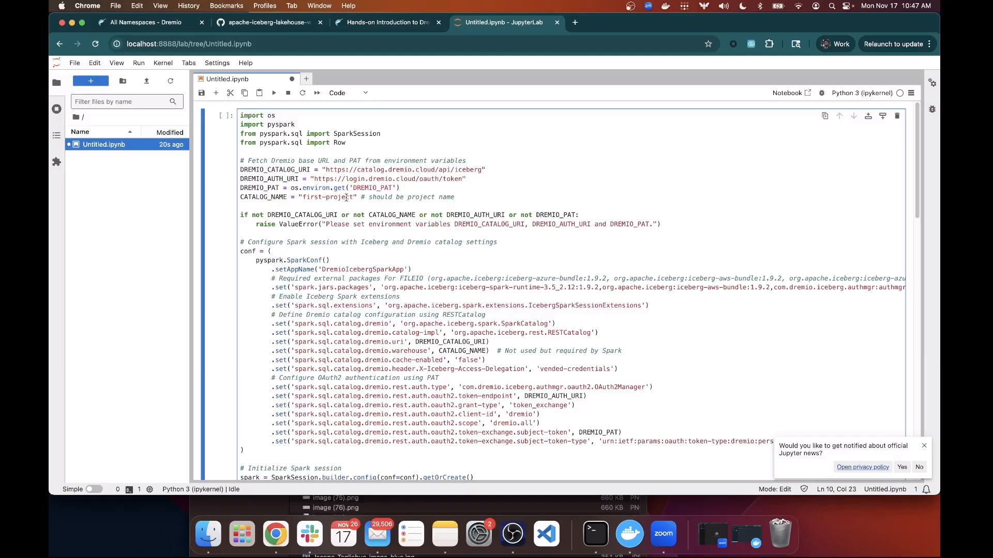
key(BackSpace)
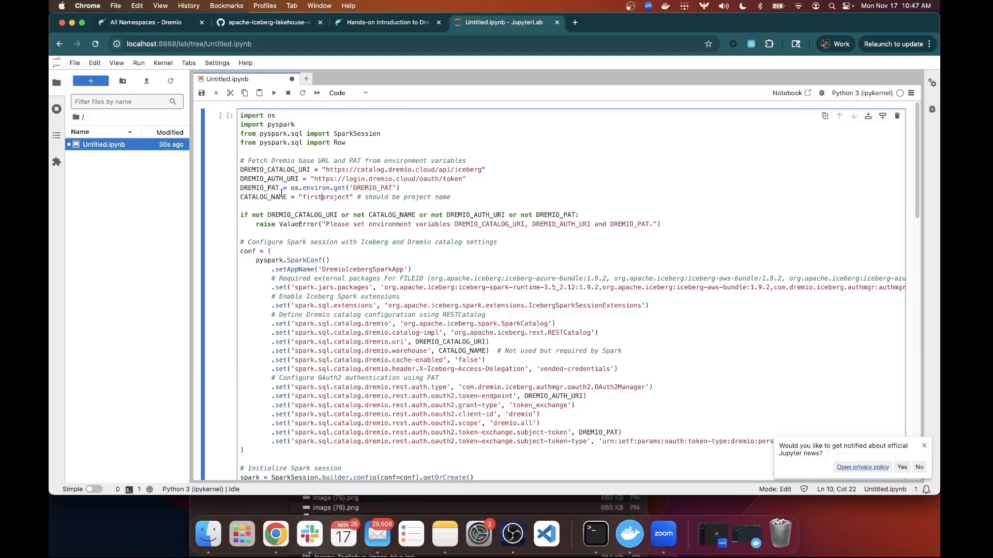
click(279, 198)
drag(279, 198, 241, 200)
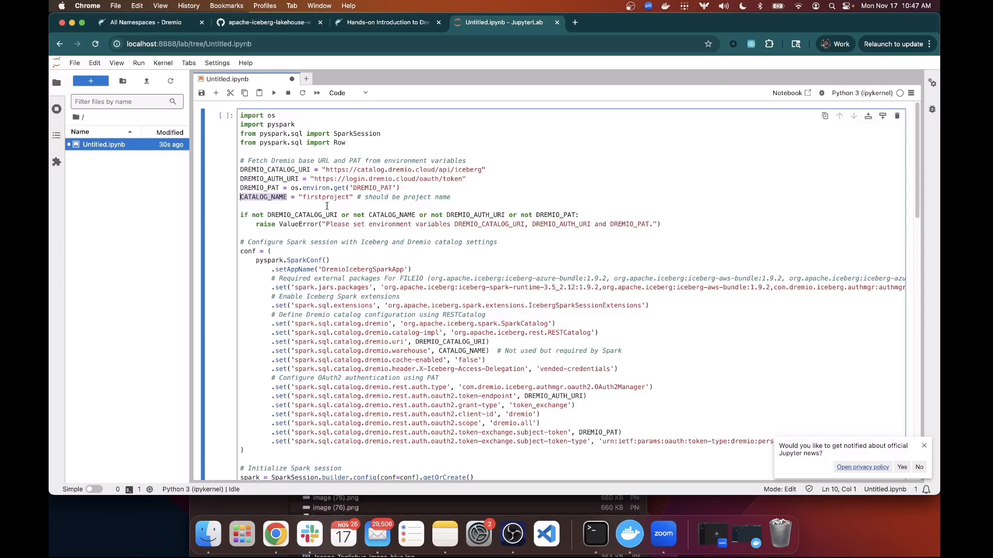
drag(350, 198, 303, 197)
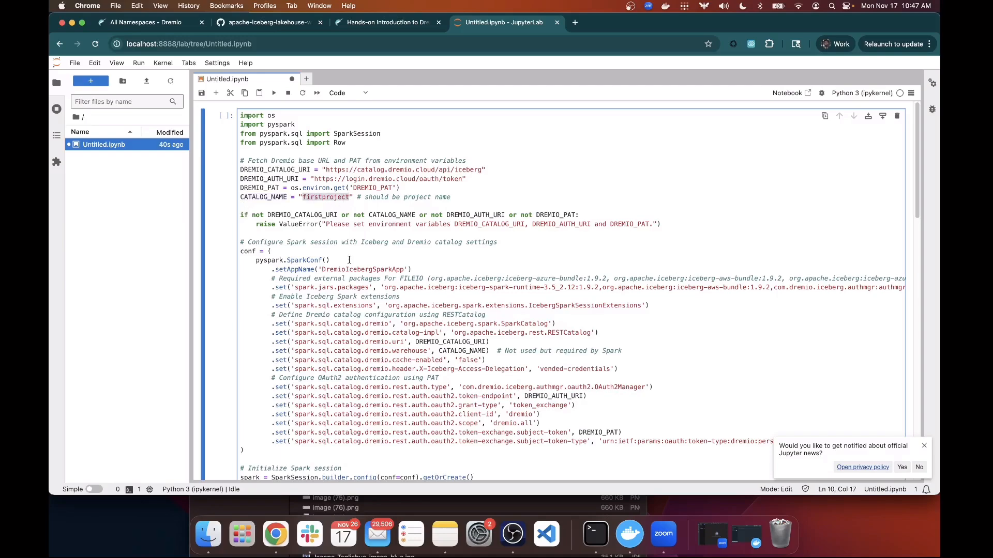
scroll(363, 251, down, 1)
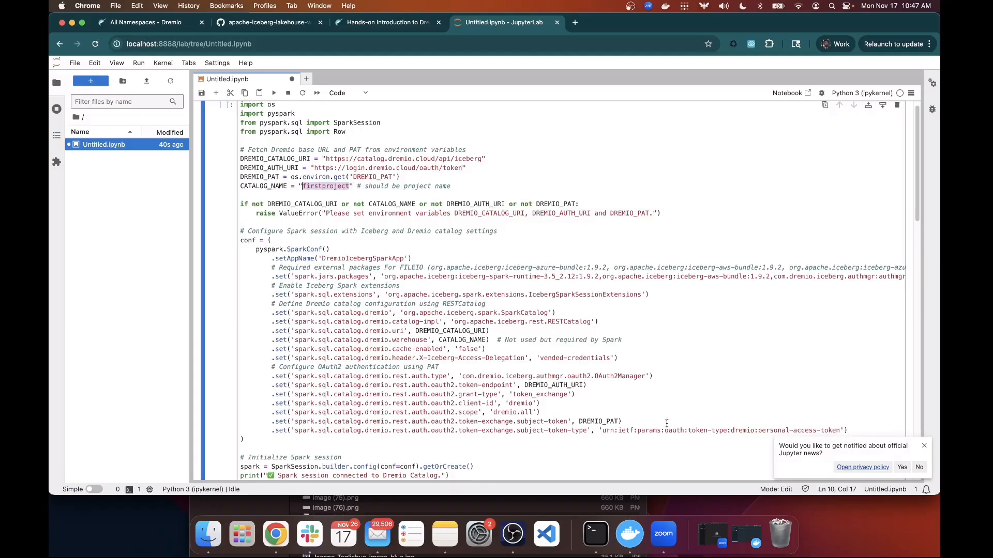
drag(884, 428, 243, 258)
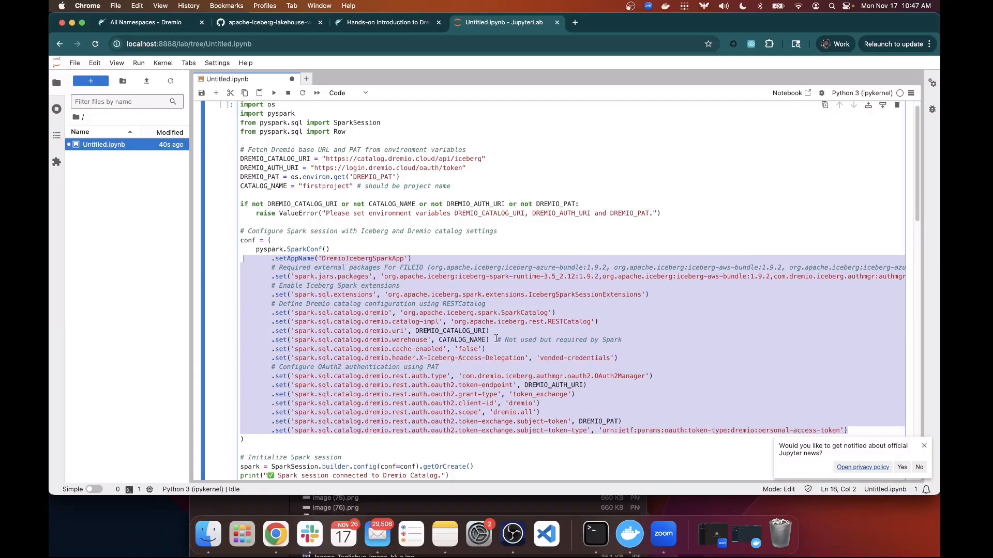
click(496, 339)
drag(407, 285, 271, 266)
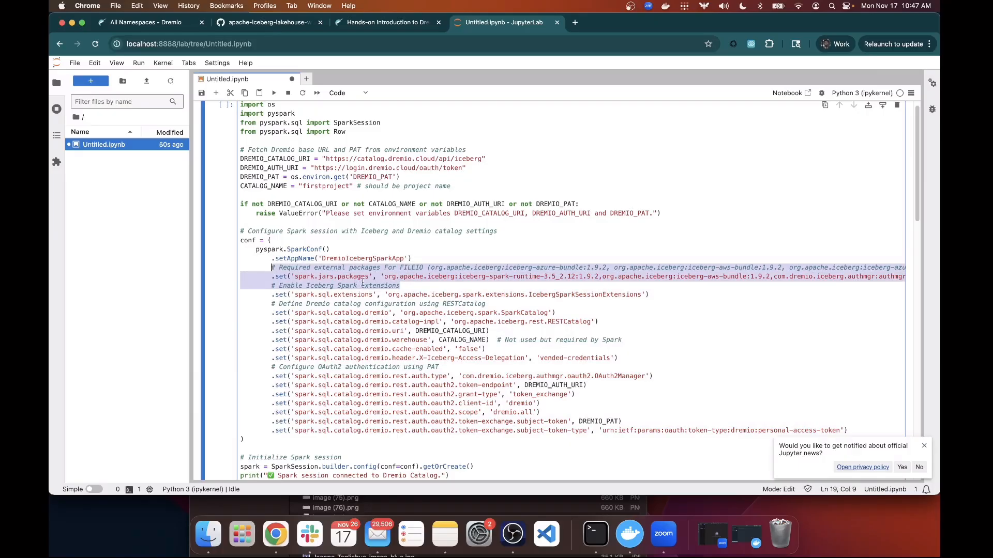
drag(650, 295, 272, 286)
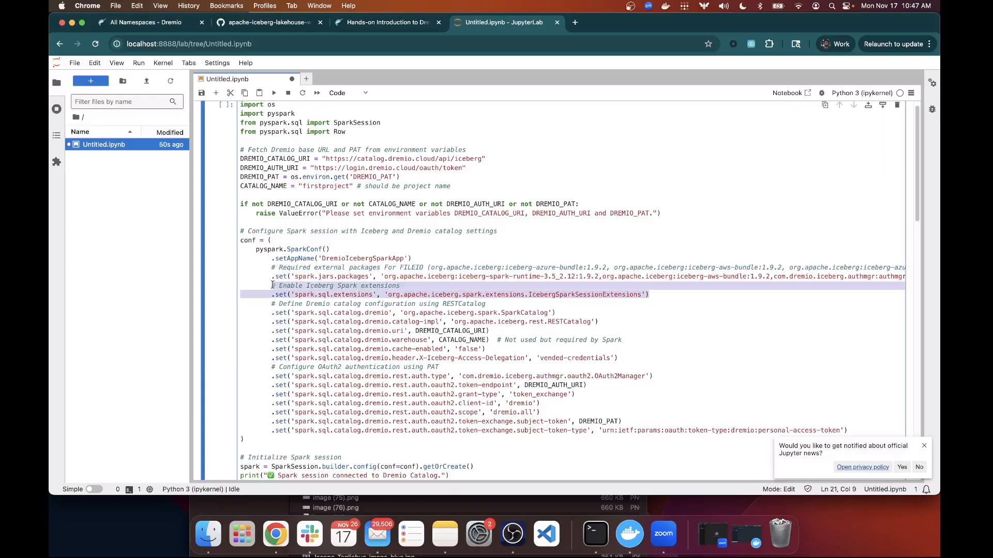
drag(617, 358, 268, 306)
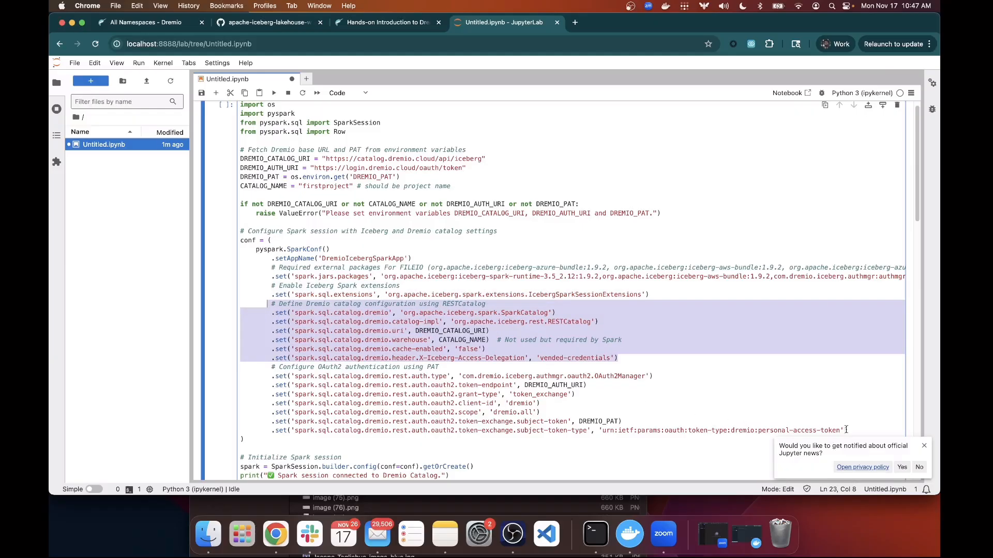
drag(847, 431, 271, 369)
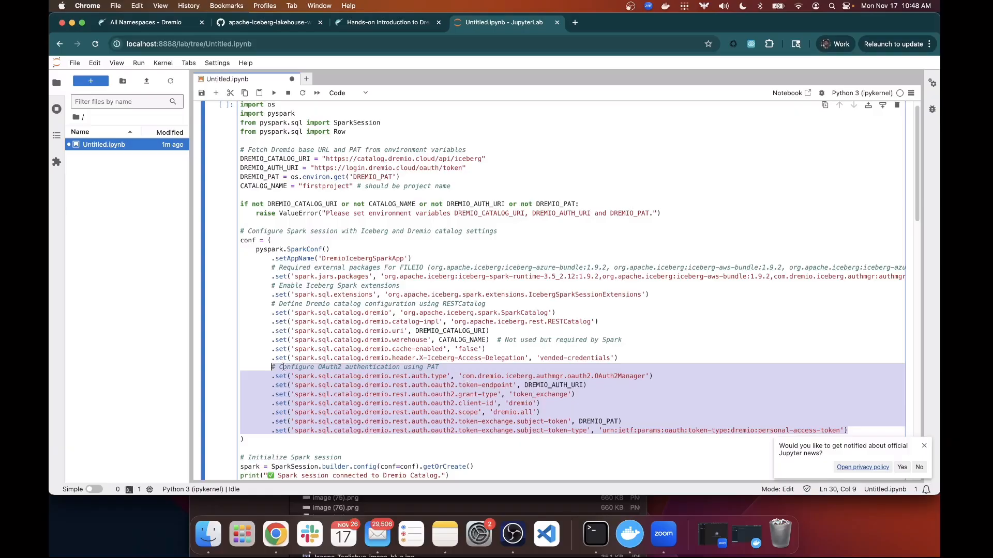
scroll(465, 347, down, 2)
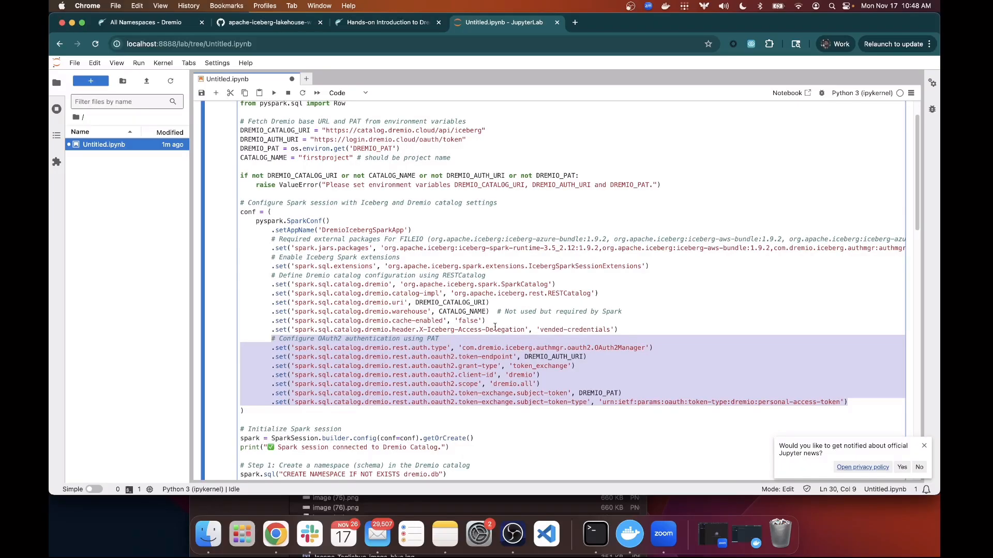
scroll(495, 330, down, 1)
scroll(495, 329, down, 3)
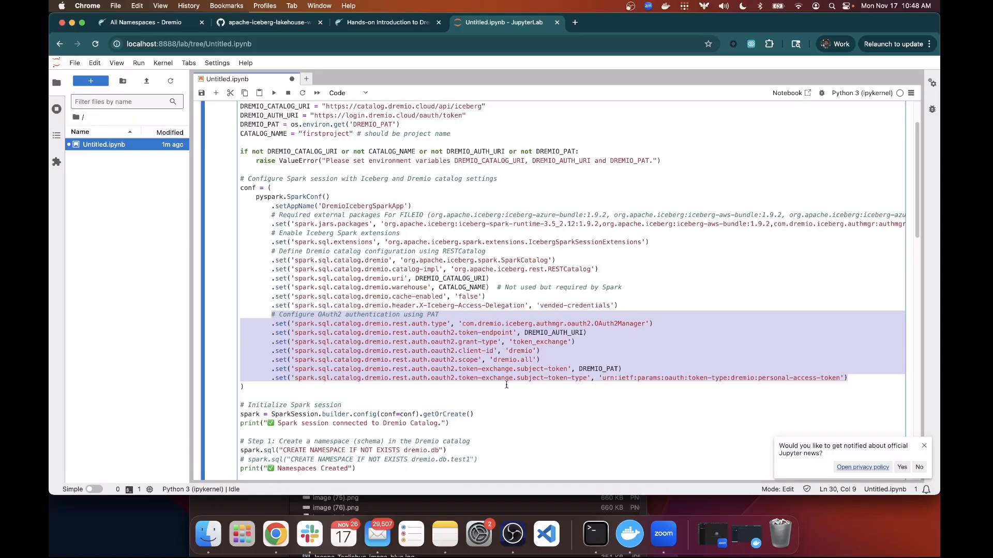
scroll(475, 323, down, 2)
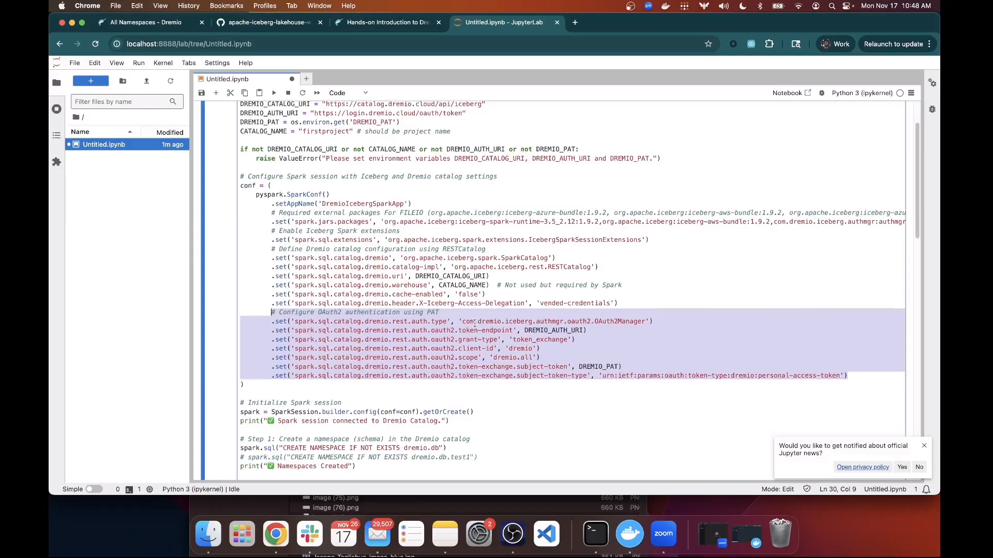
click(503, 382)
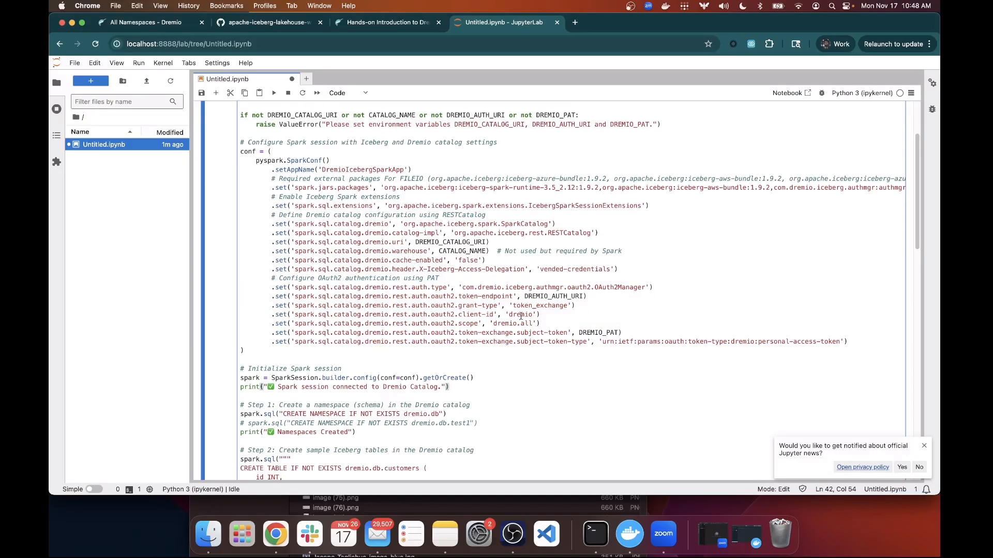
drag(244, 350, 232, 154)
scroll(231, 156, down, 4)
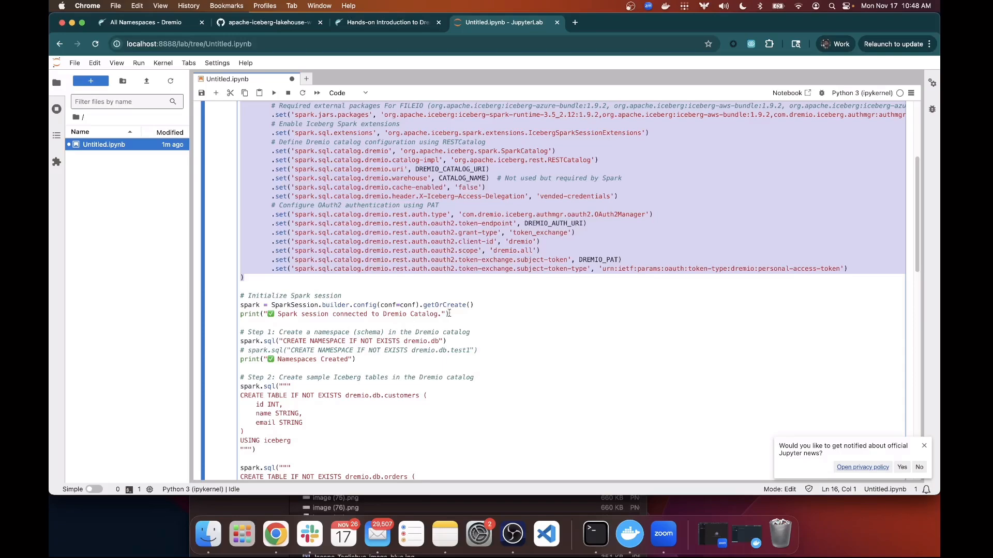
drag(449, 313, 232, 305)
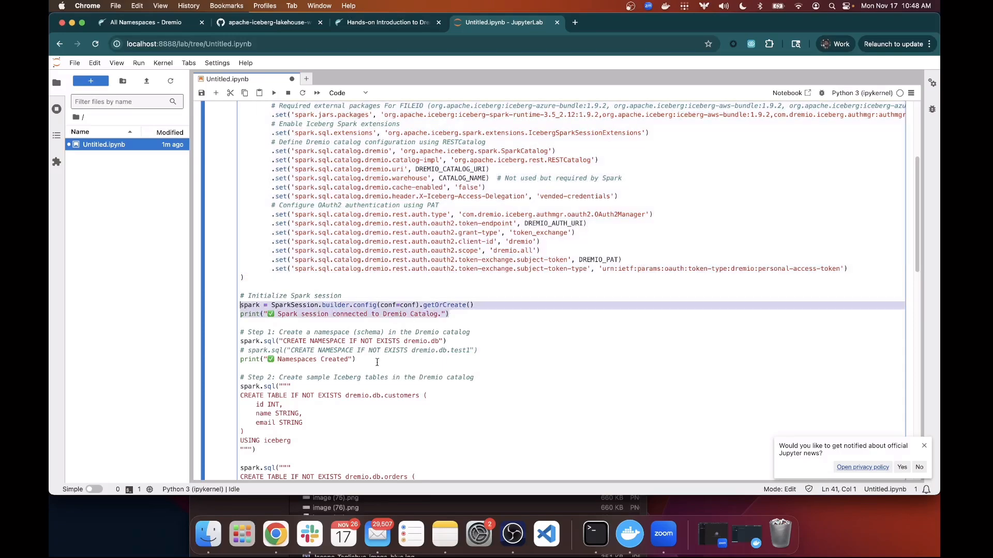
drag(377, 362, 239, 333)
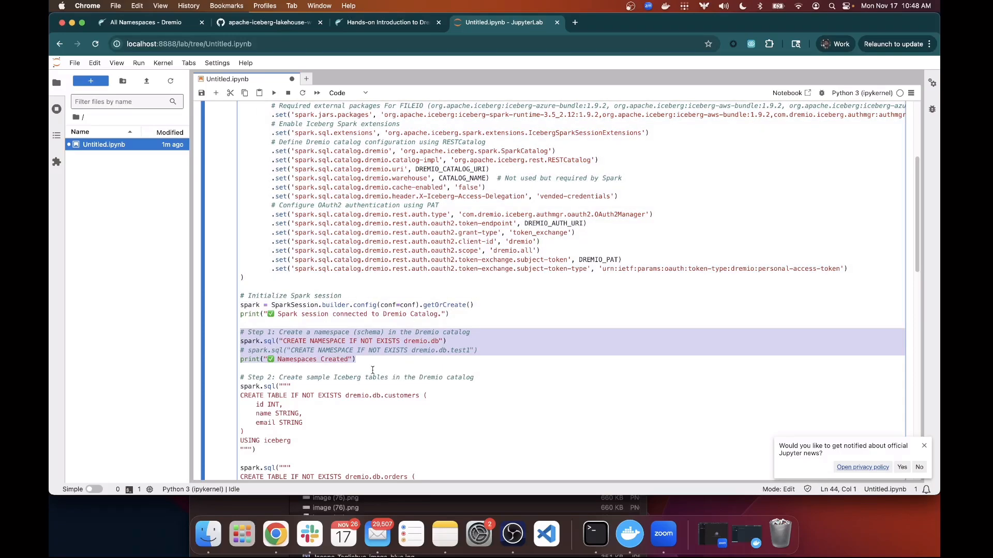
scroll(369, 368, down, 5)
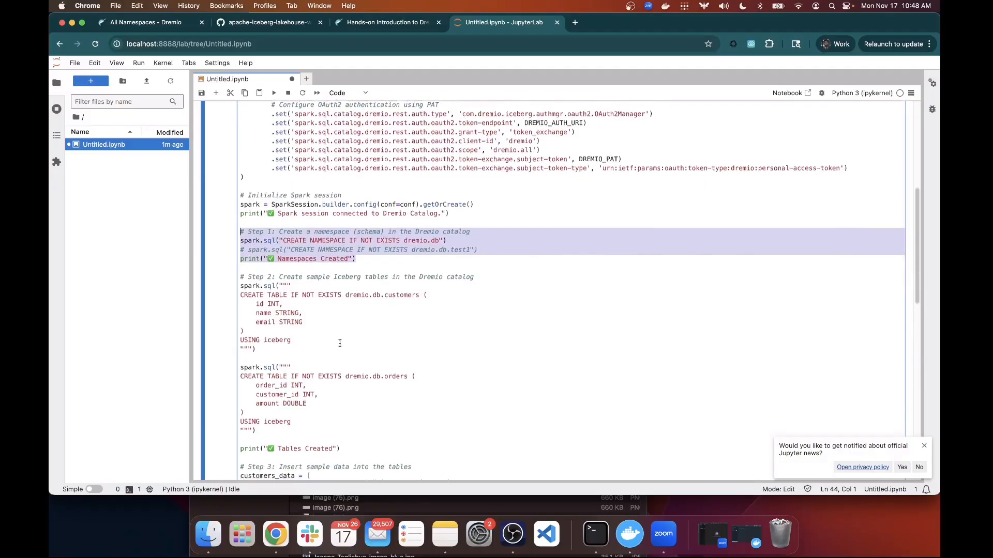
scroll(340, 344, down, 3)
drag(295, 374, 231, 221)
scroll(390, 315, down, 7)
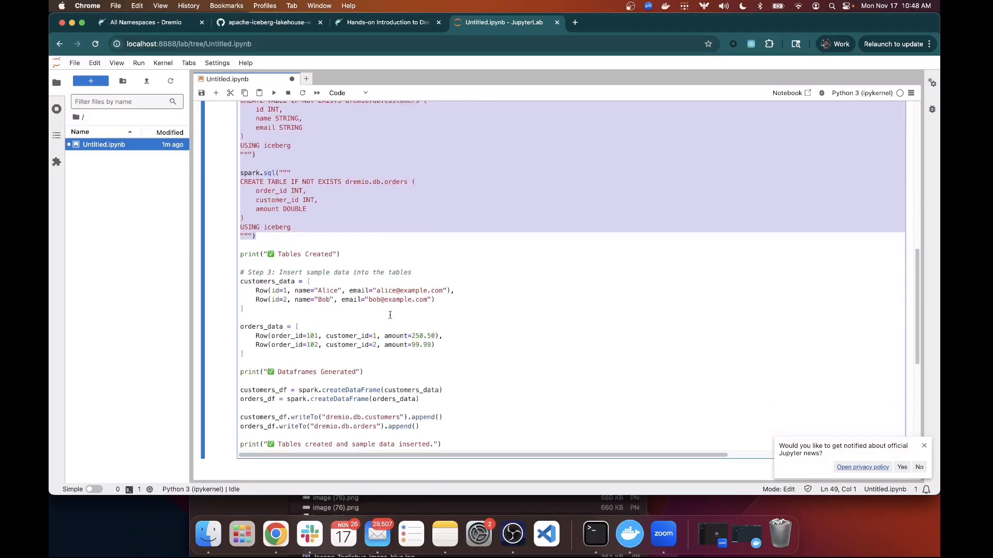
drag(435, 345, 240, 264)
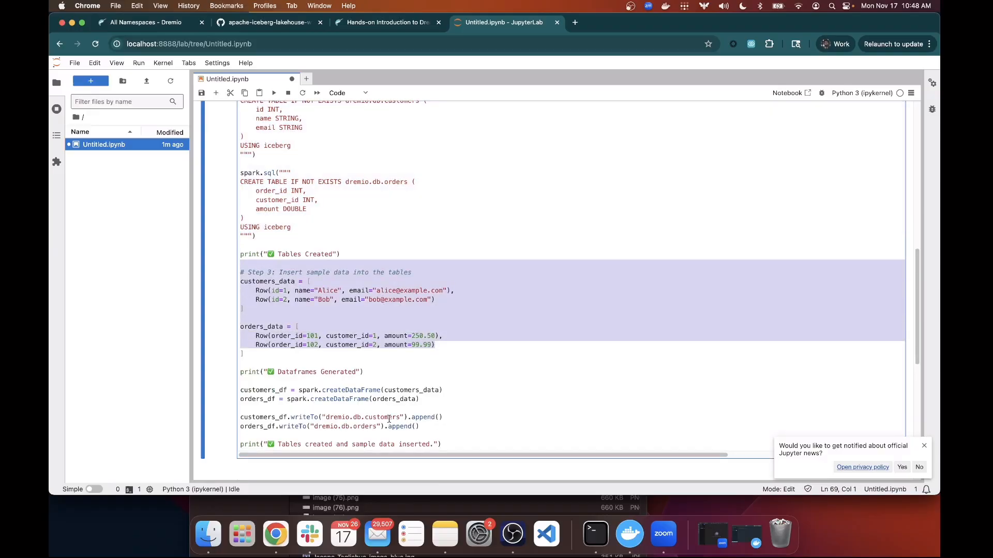
drag(435, 429, 240, 382)
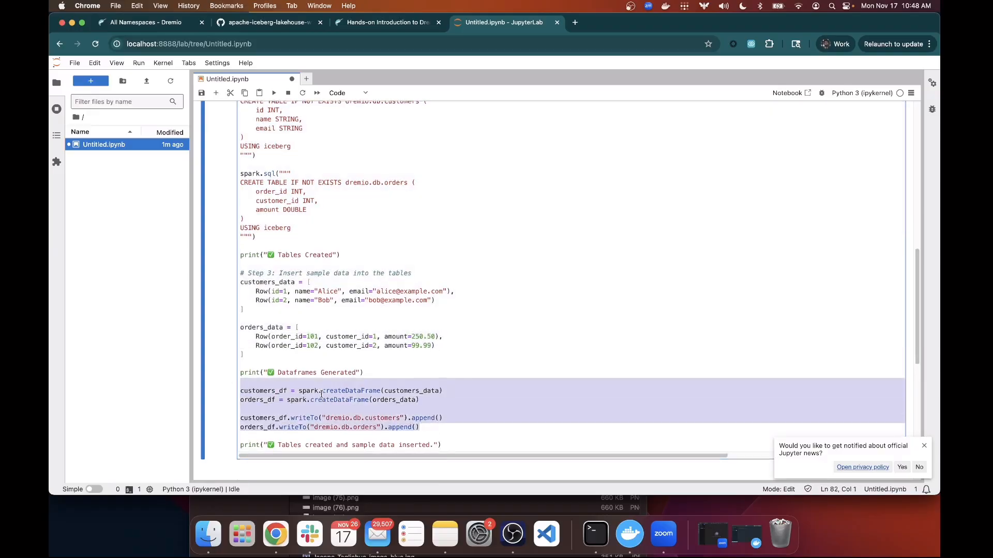
scroll(319, 383, up, 15)
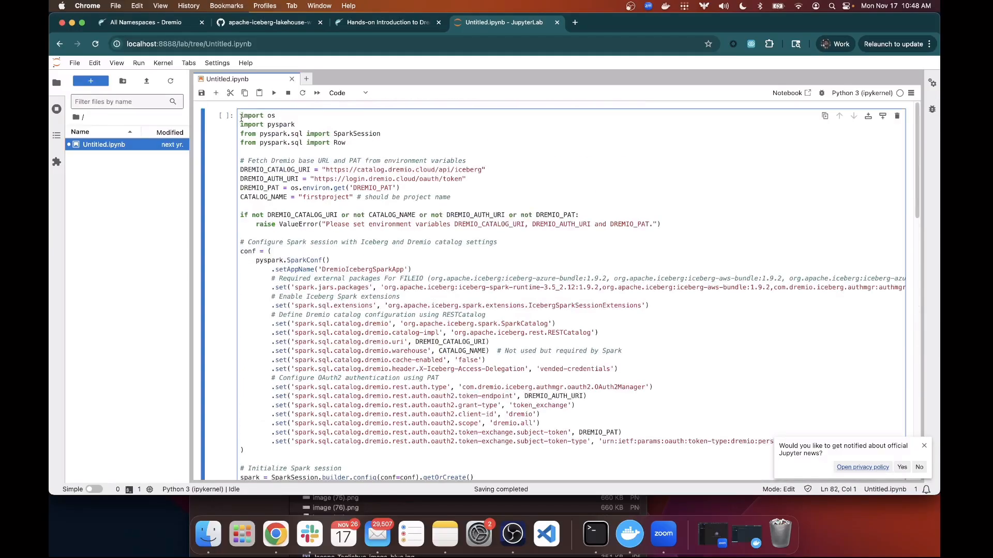
Run the cell, then check the Spark session connected and Dataframes Generated messages and the dremio.db.orders table name.
click(274, 93)
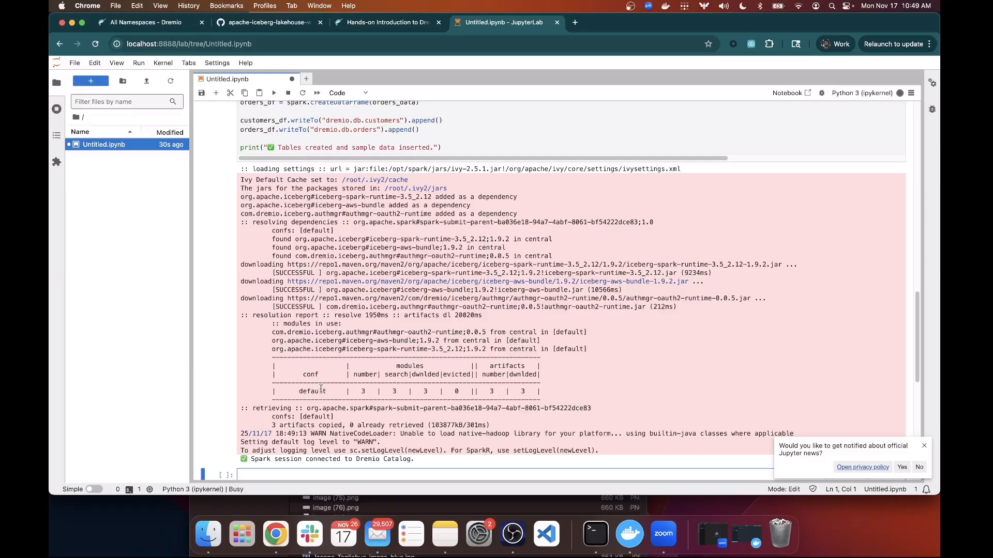
scroll(362, 311, down, 3)
drag(414, 342, 241, 345)
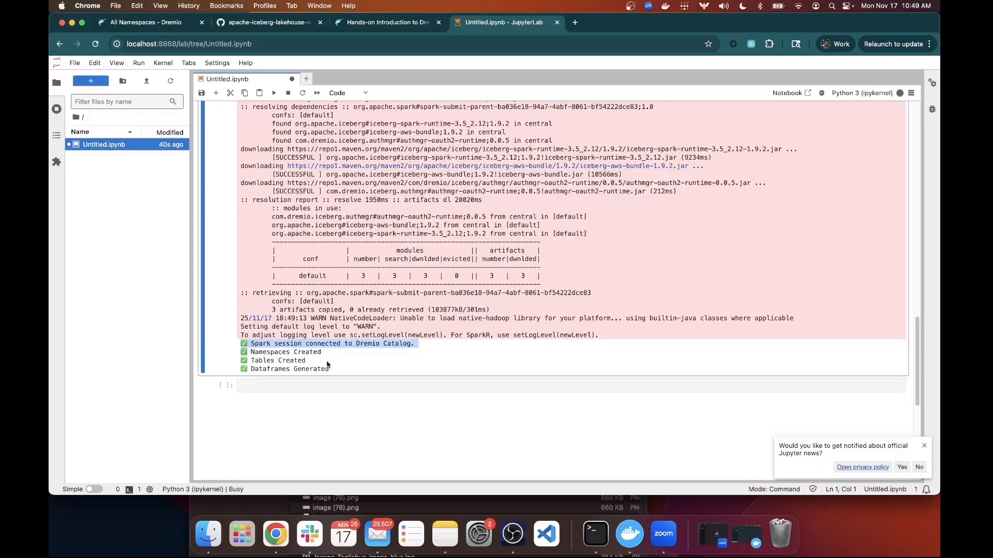
drag(325, 364, 232, 362)
drag(342, 378, 239, 371)
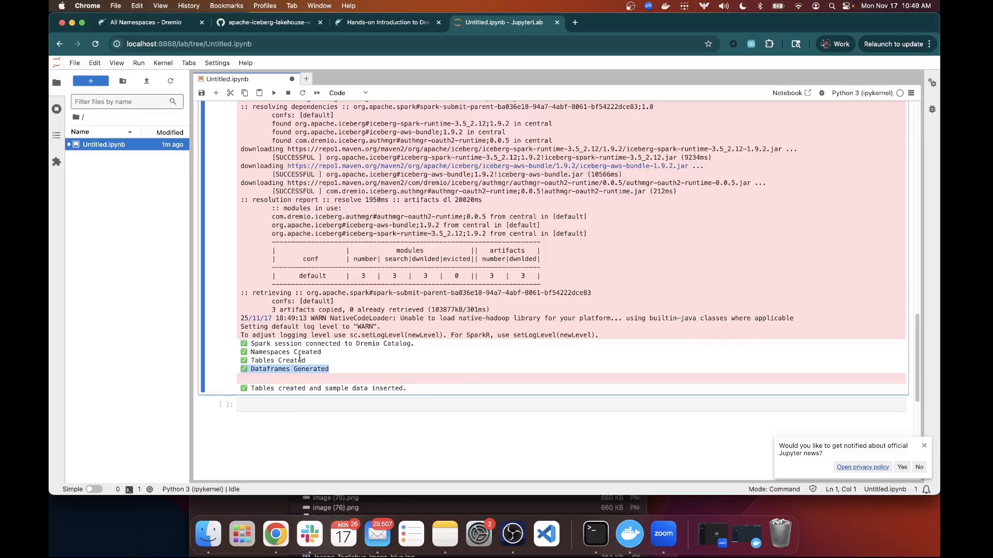
scroll(371, 317, up, 10)
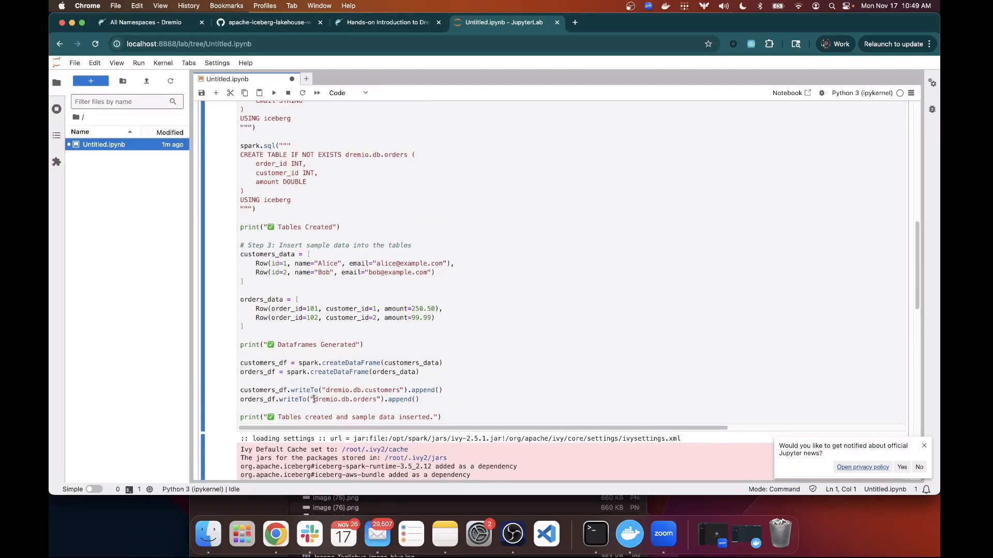
drag(313, 400, 376, 400)
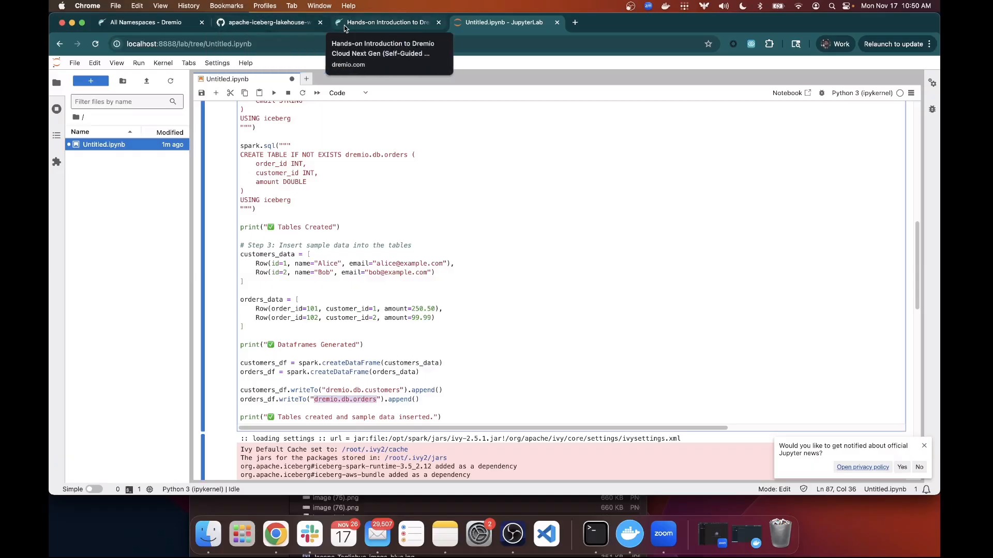
Return to Dremio Cloud and list all namespaces: db, dremio and dremio_samples.
click(269, 26)
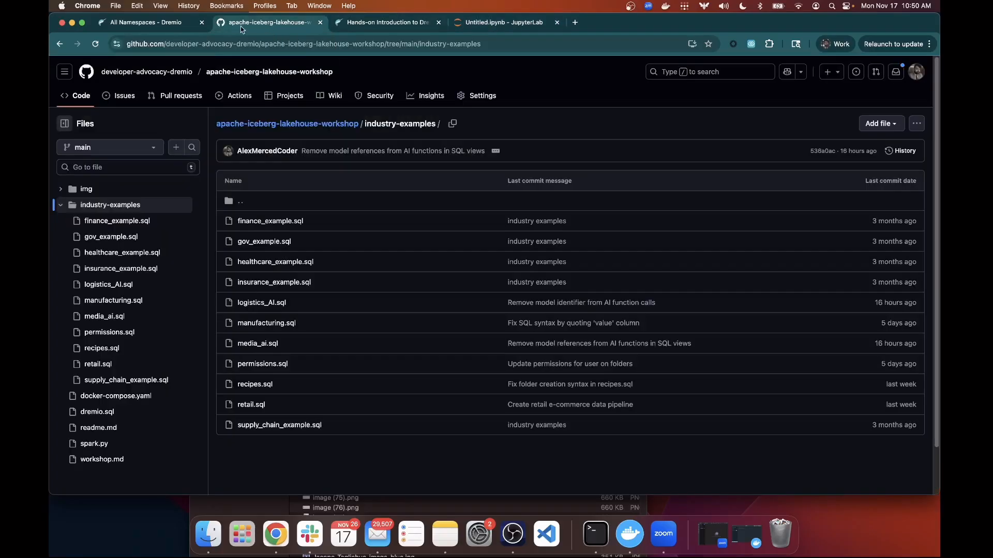
click(187, 23)
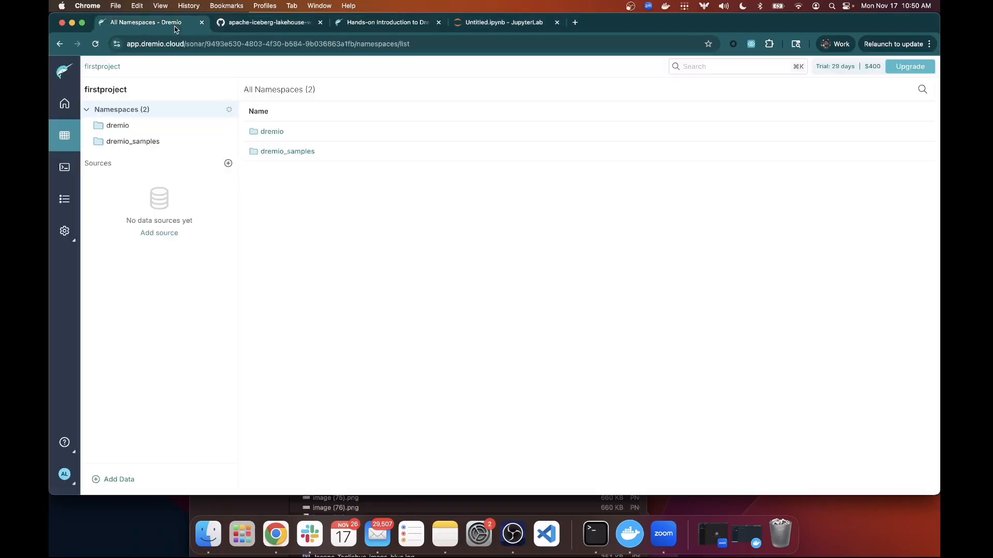
click(64, 167)
click(63, 134)
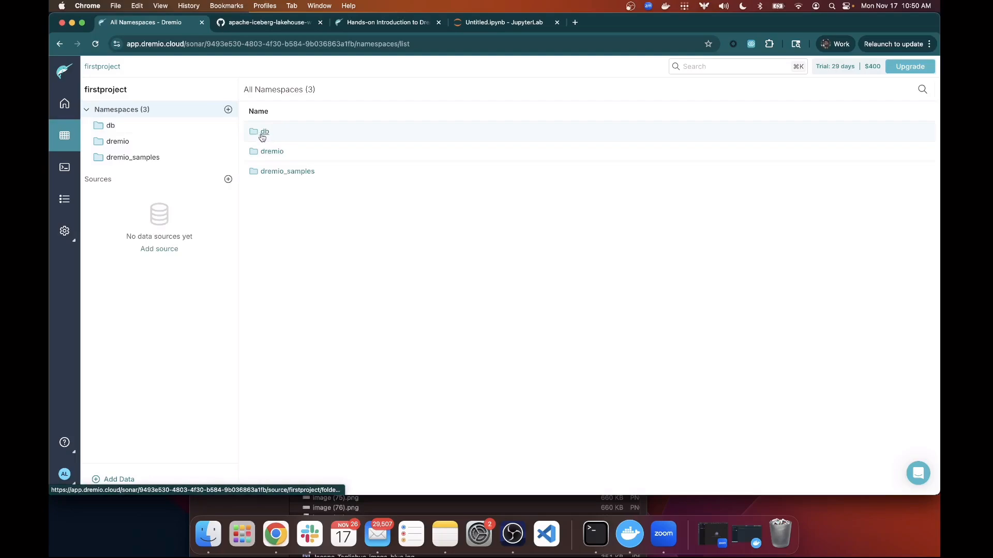
Open db.customers in the SQL Runner and run SELECT * FROM db.customers.
click(264, 133)
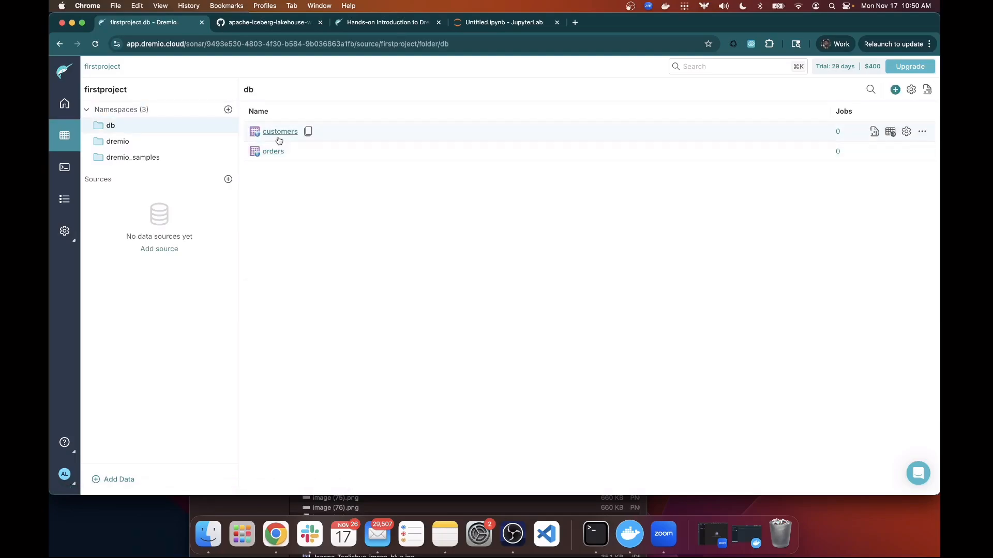
click(279, 136)
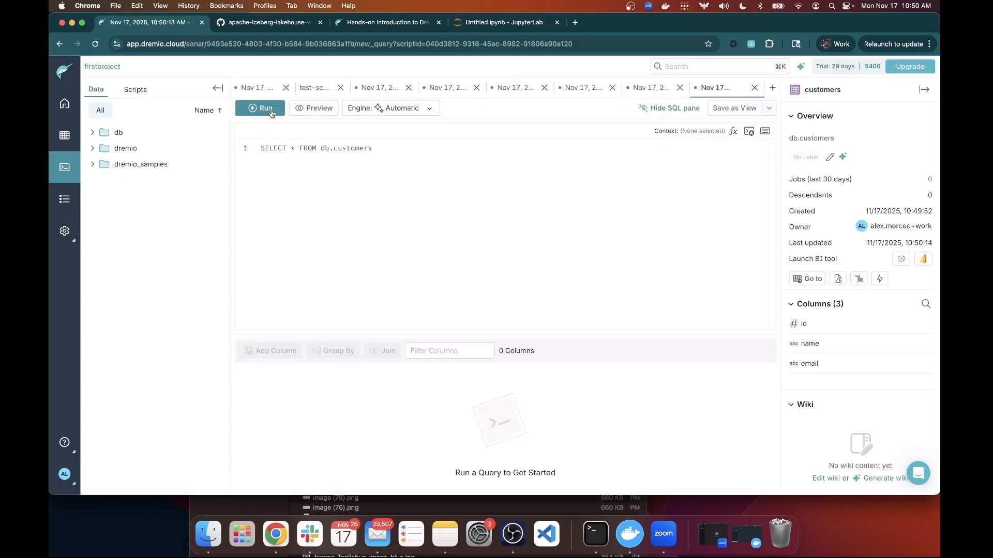
click(267, 110)
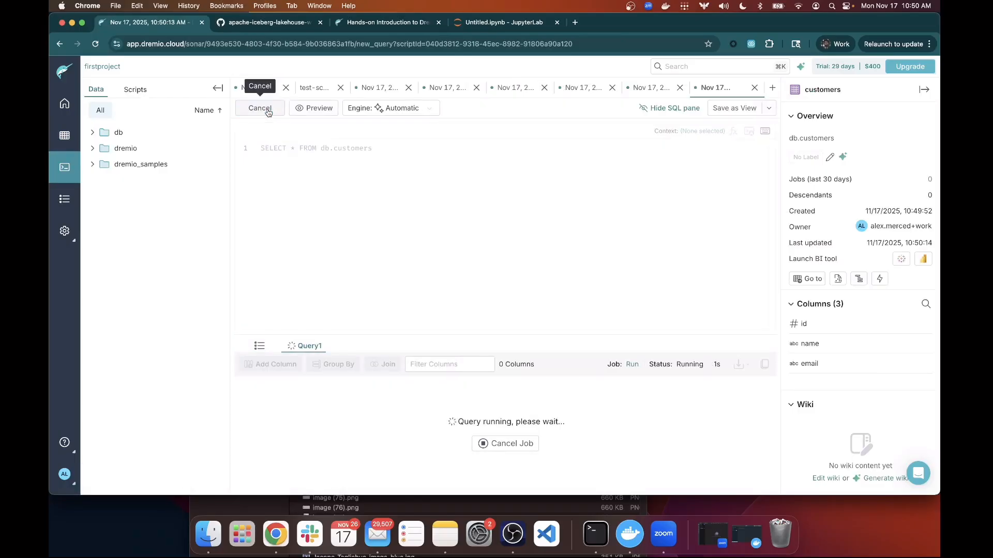